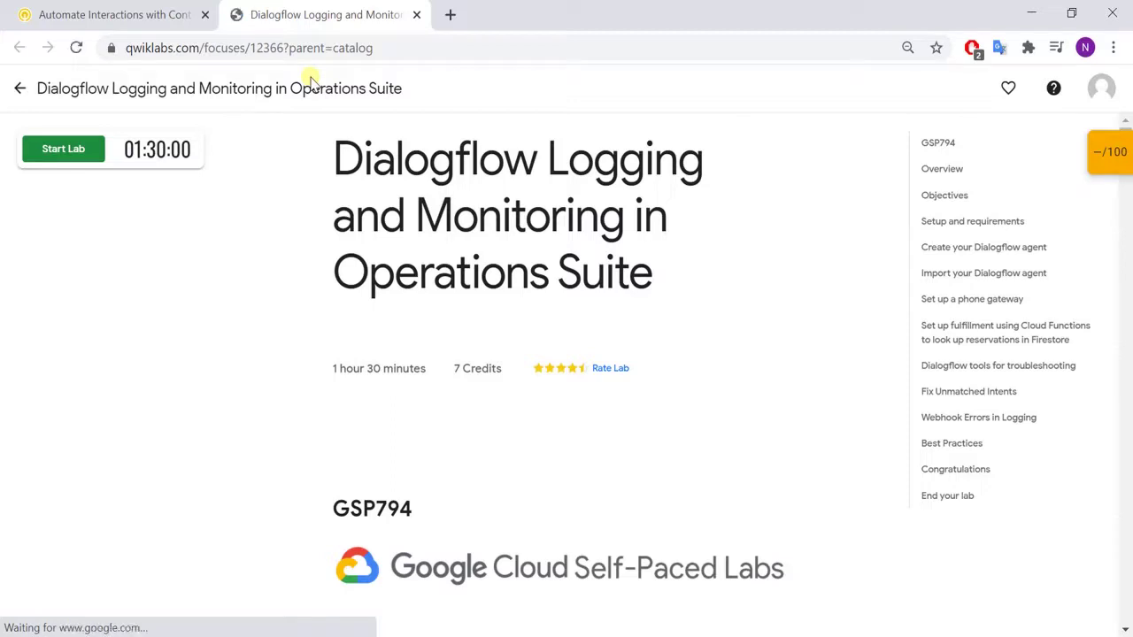
# Start the lab, solve the motorcycle image captcha and charge the lab to the subscription
pyautogui.click(36, 157)
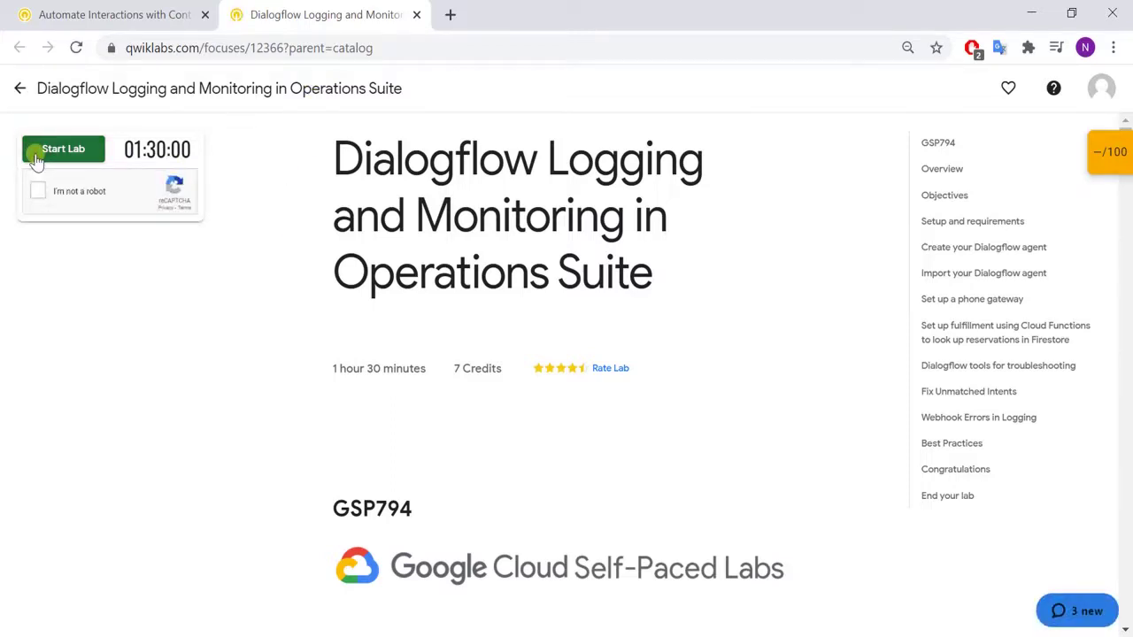
pyautogui.click(36, 192)
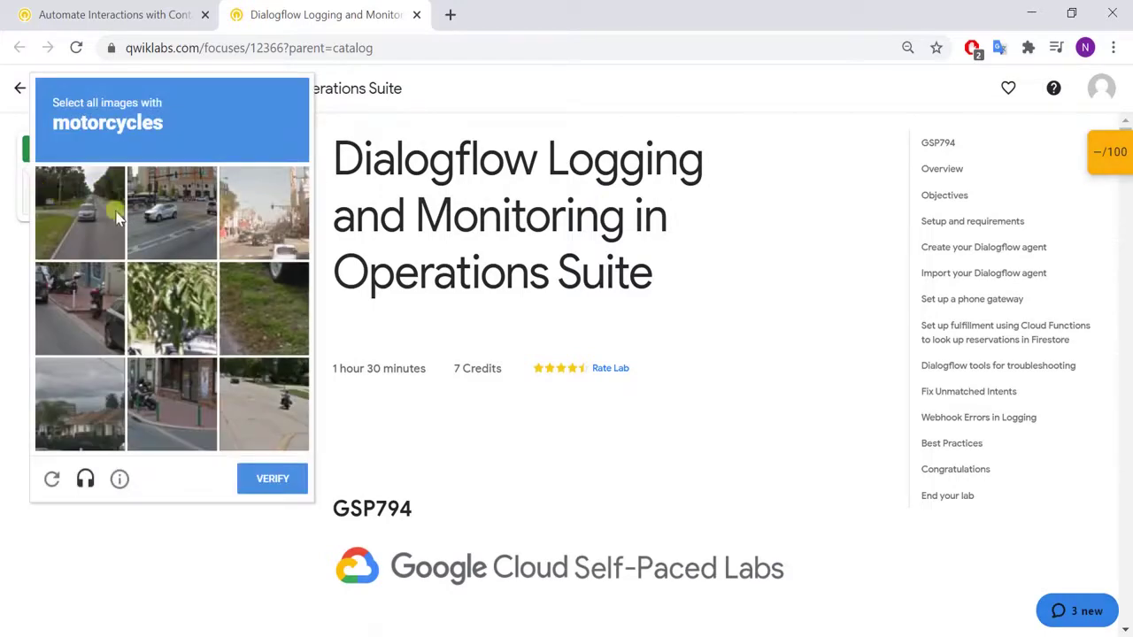
pyautogui.click(276, 364)
pyautogui.click(181, 420)
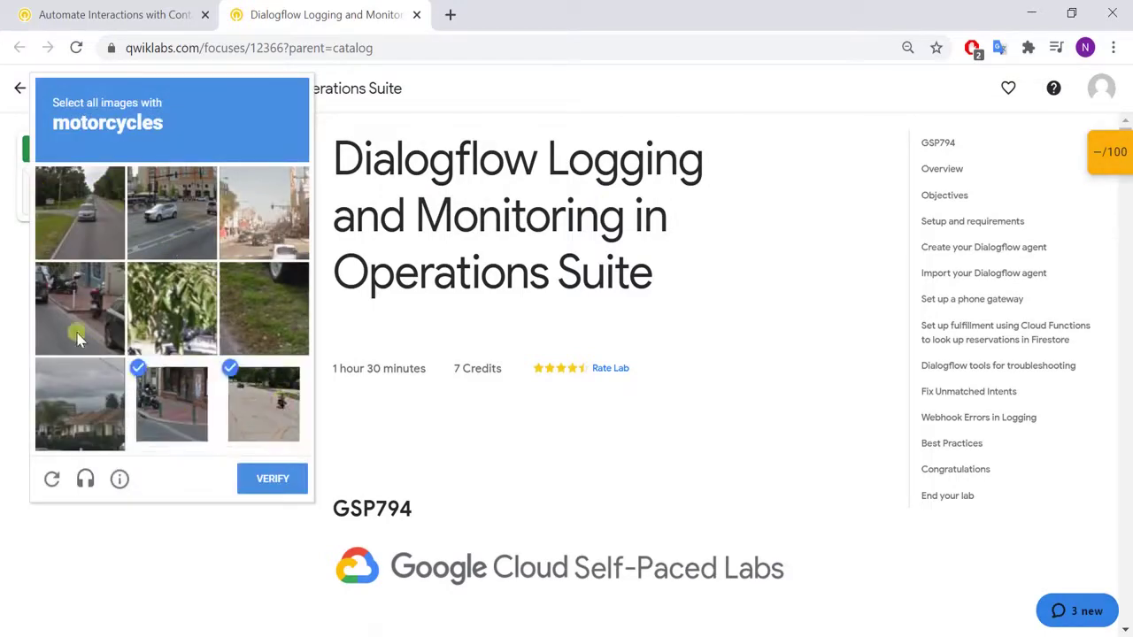
pyautogui.click(71, 325)
pyautogui.click(282, 485)
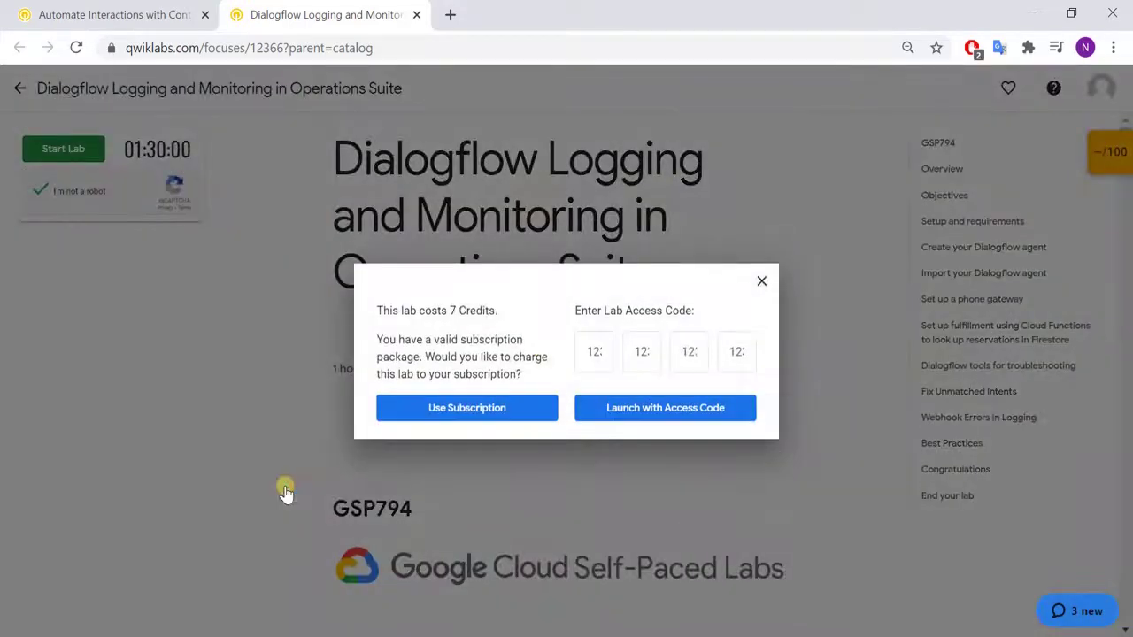
pyautogui.click(436, 407)
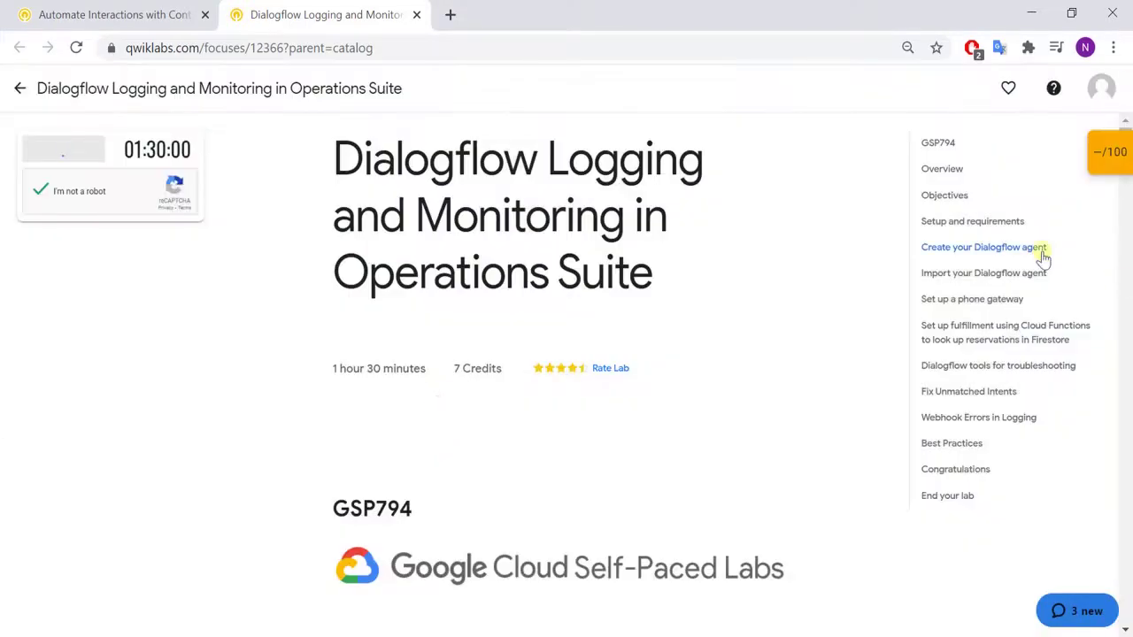
# Look through the lab's "Setup and requirements" section and go to "Create your Dialogflow agent"
pyautogui.click(999, 221)
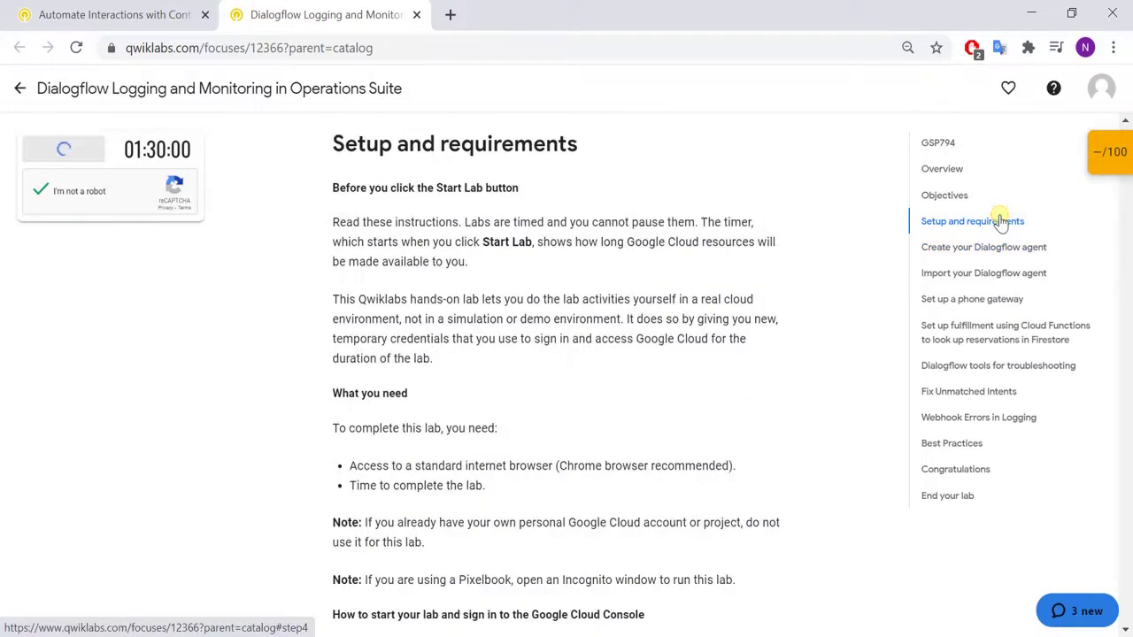
pyautogui.scroll(-10, 898, 324)
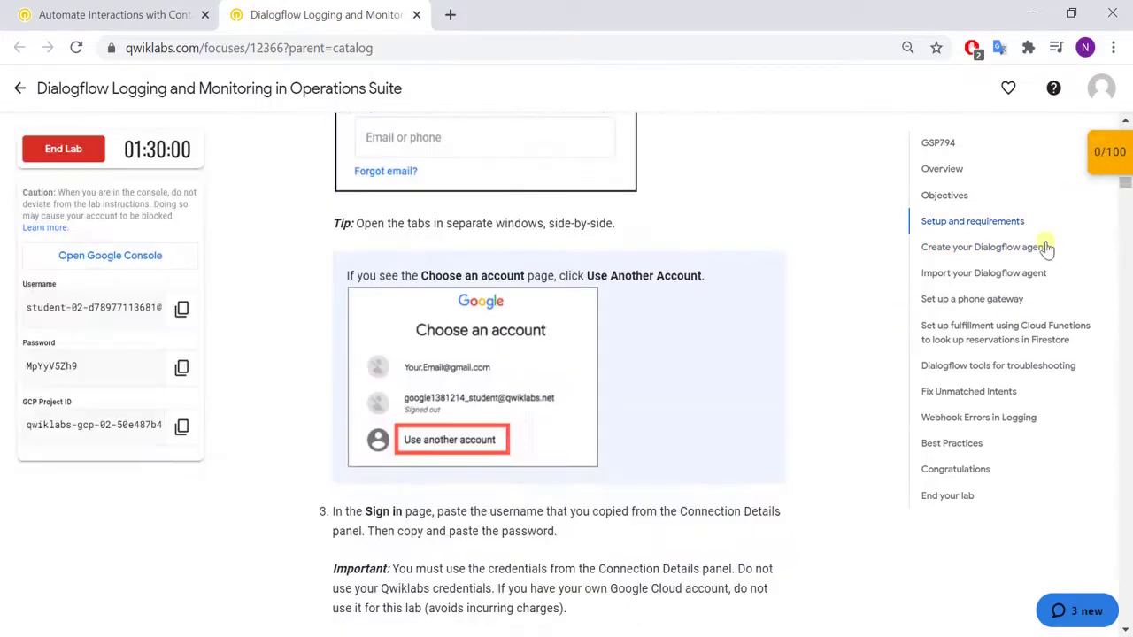
pyautogui.click(1046, 249)
# Open the Google Console in an incognito window and submit the lab username on its login page
pyautogui.rightClick(152, 255)
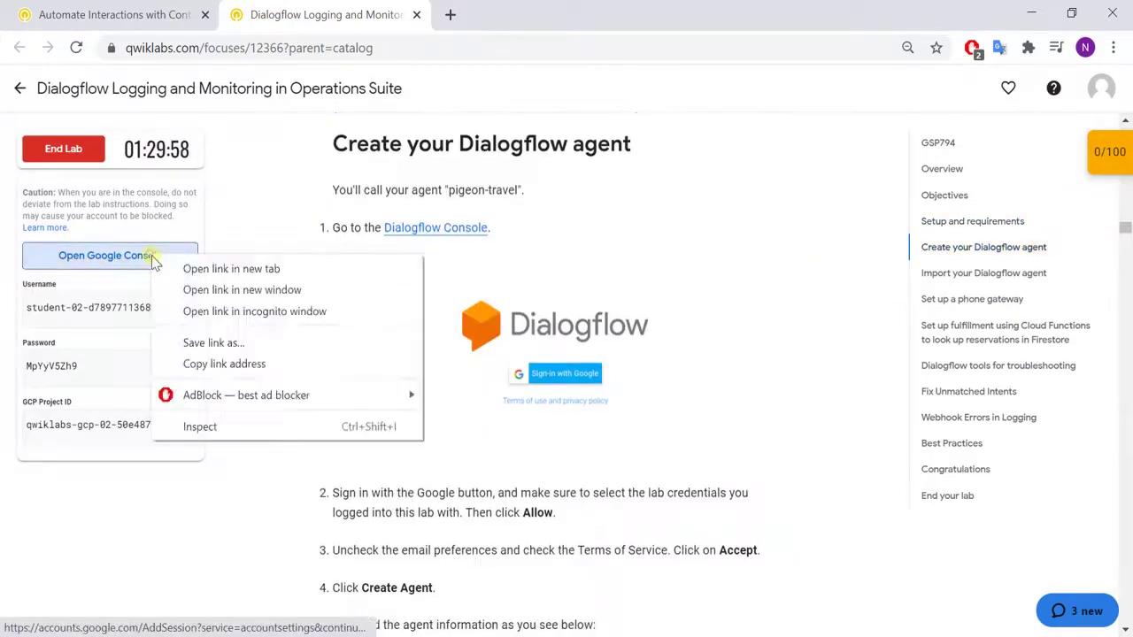
pyautogui.click(192, 308)
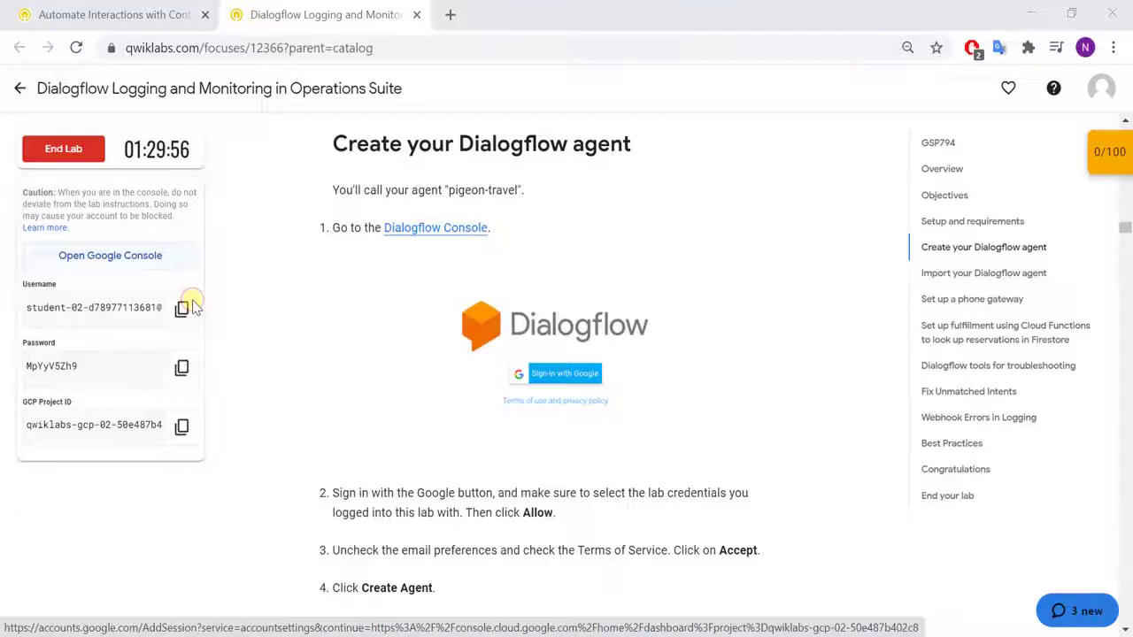
pyautogui.click(184, 308)
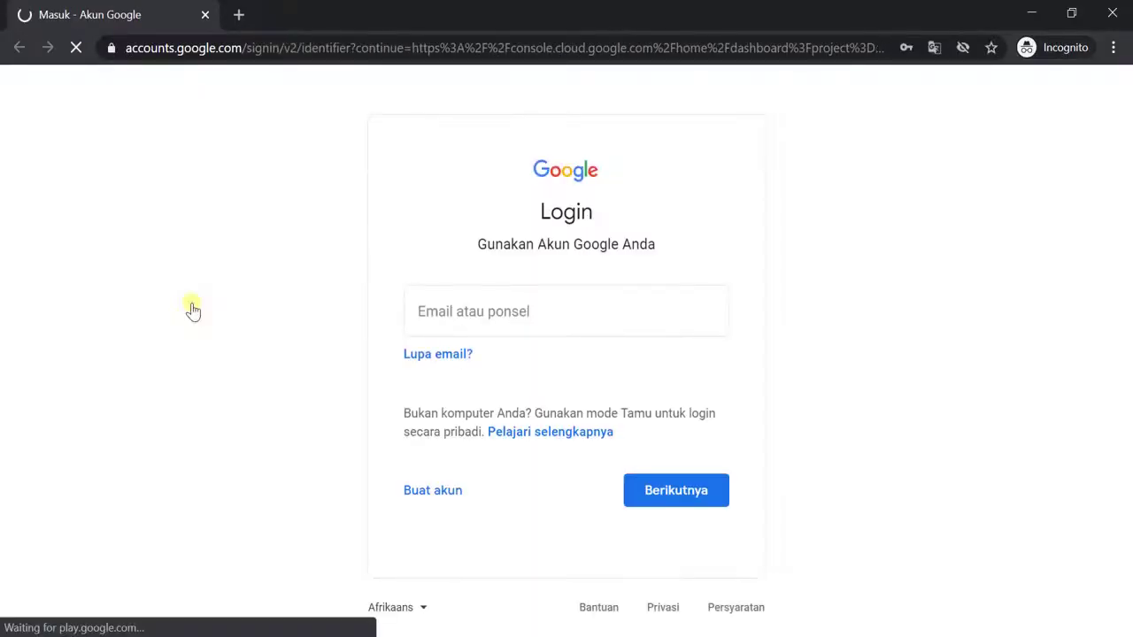
pyautogui.hotkey('ctrl', 'v')
pyautogui.click(705, 489)
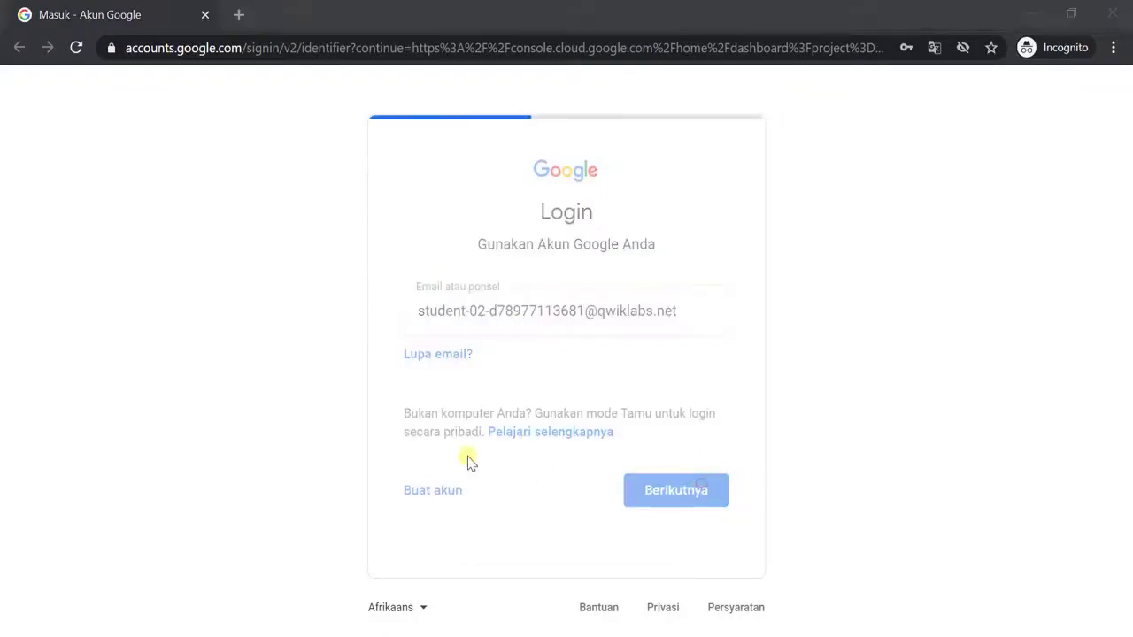
# Copy the lab password from the connection details and submit it on the Google login page
pyautogui.hotkey('alt', 'Tab')
pyautogui.click(194, 372)
pyautogui.hotkey('alt', 'Tab')
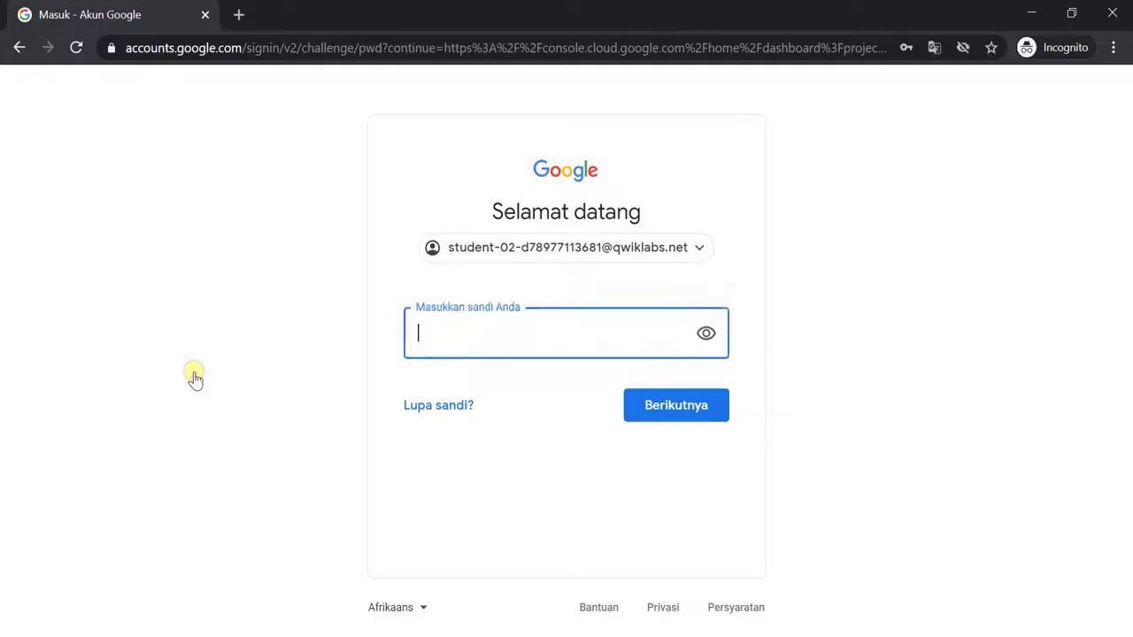
pyautogui.click(703, 403)
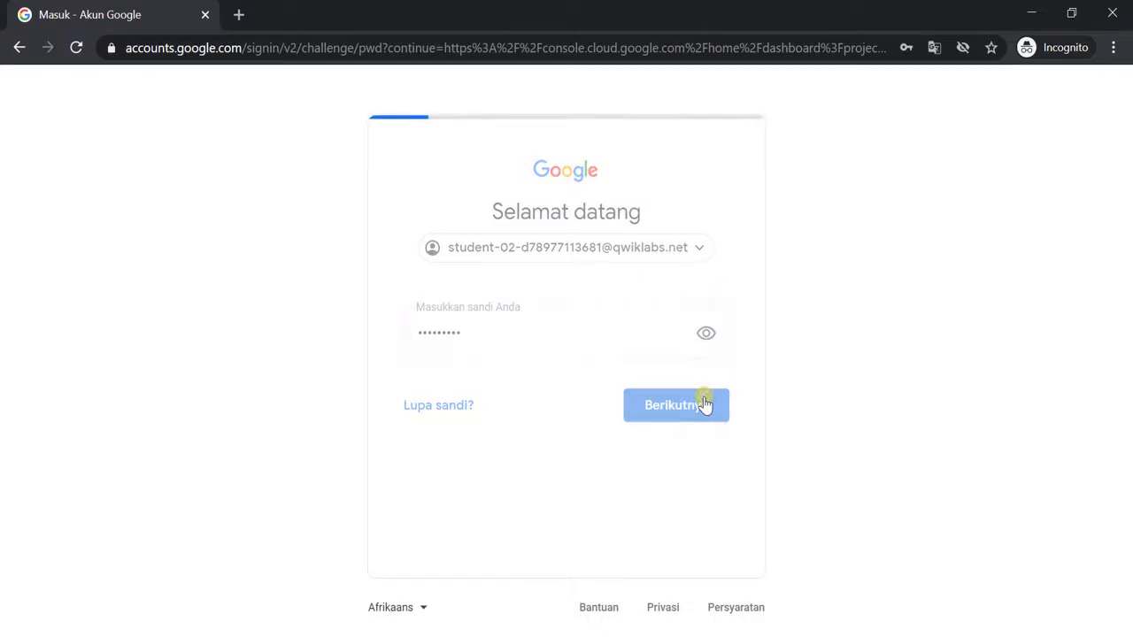
# Open the Dialogflow Console link from the lab instructions in the incognito window
pyautogui.hotkey('alt', 'Tab')
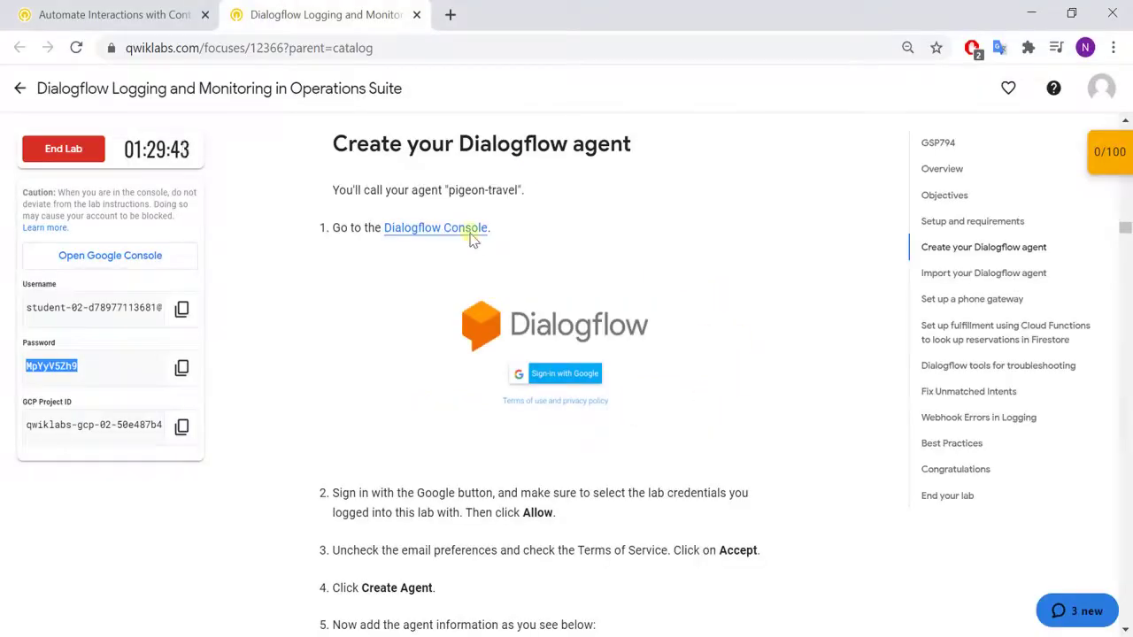
pyautogui.rightClick(473, 240)
pyautogui.click(538, 292)
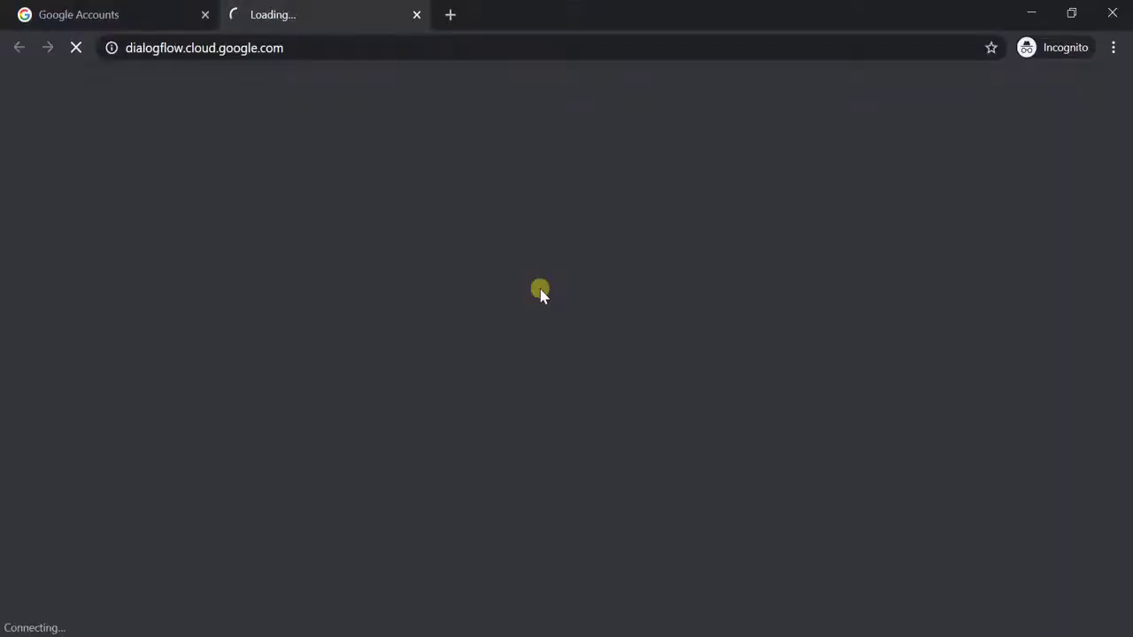
pyautogui.hotkey('alt', 'Tab')
pyautogui.hotkey('alt', 'Tab')
# Accept the new Google account's terms and recovery options, and agree to the Google Cloud Platform Terms of Service
pyautogui.hotkey('ctrl', 'Tab')
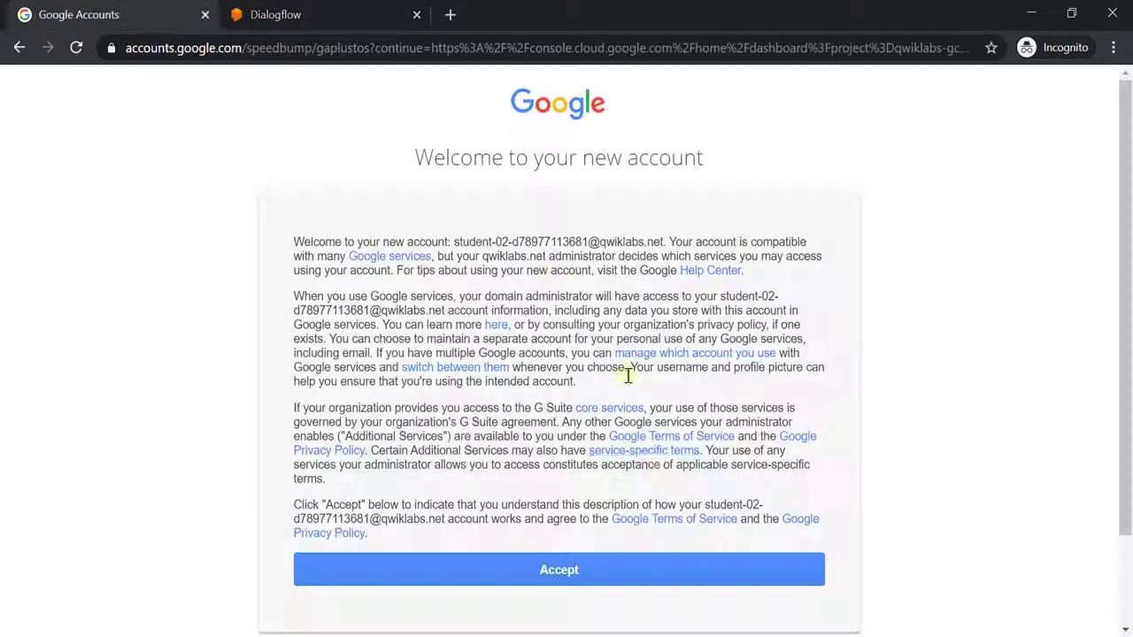
pyautogui.click(638, 573)
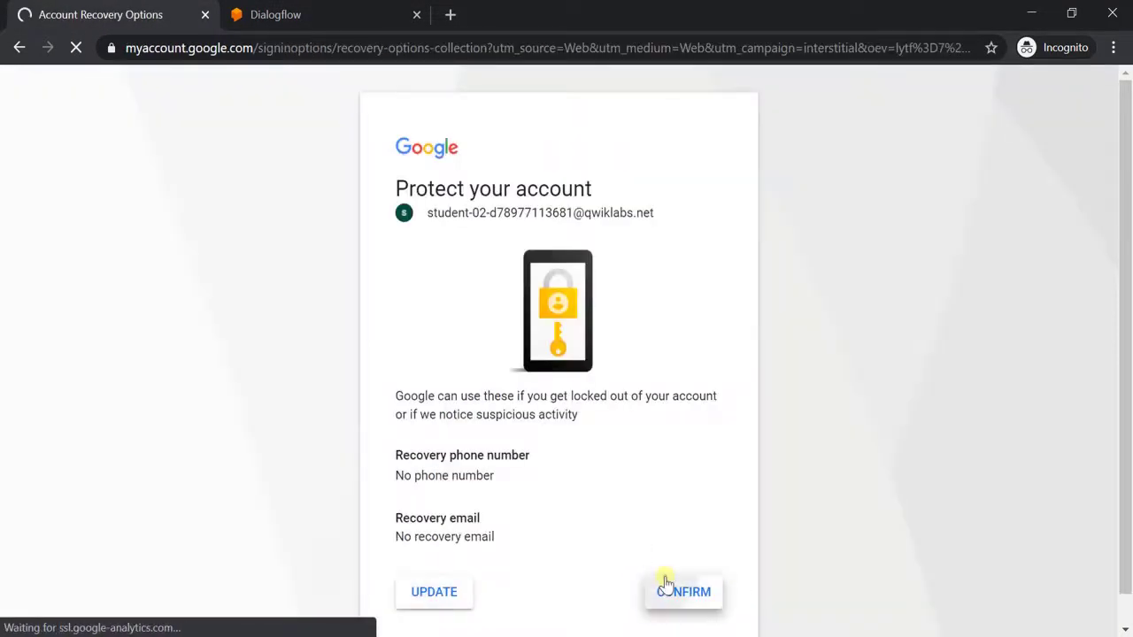
pyautogui.click(666, 586)
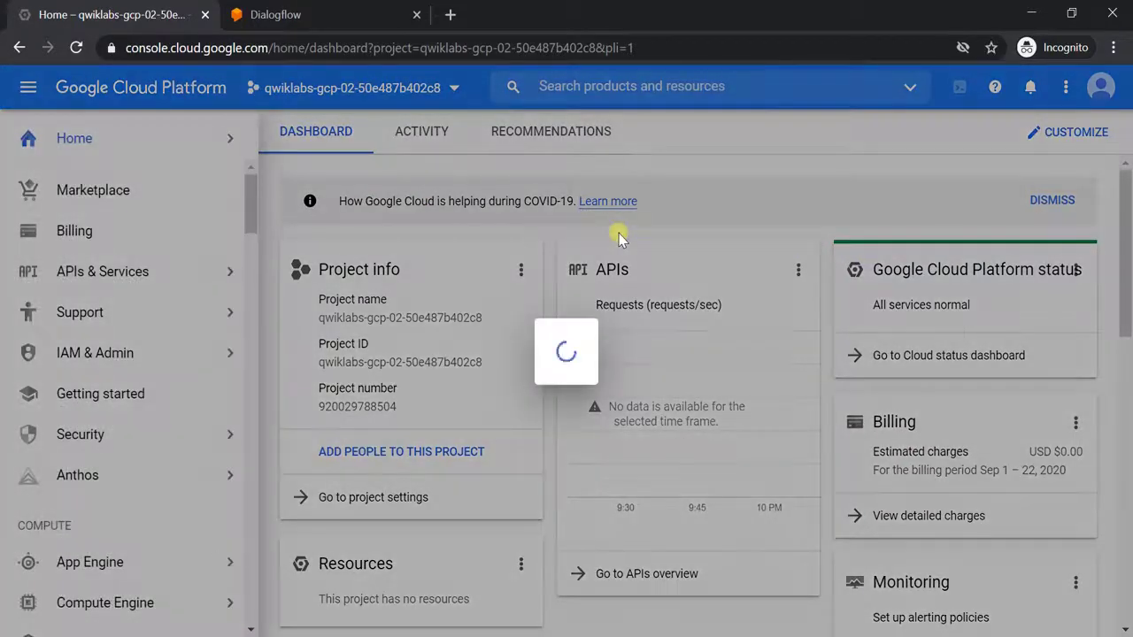
pyautogui.click(773, 403)
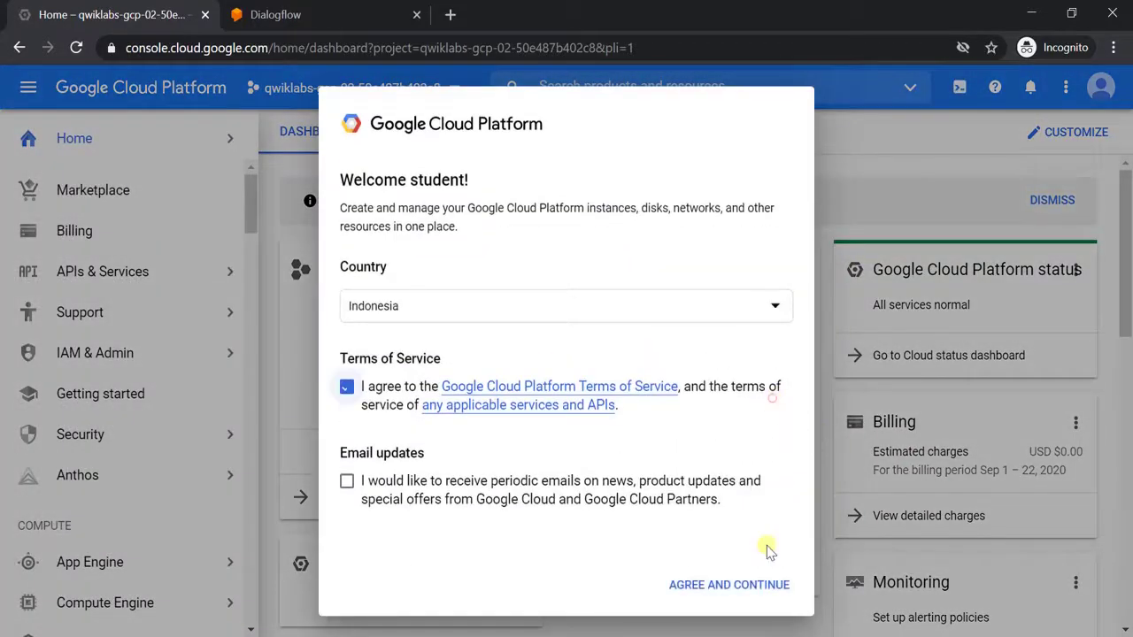
pyautogui.click(751, 584)
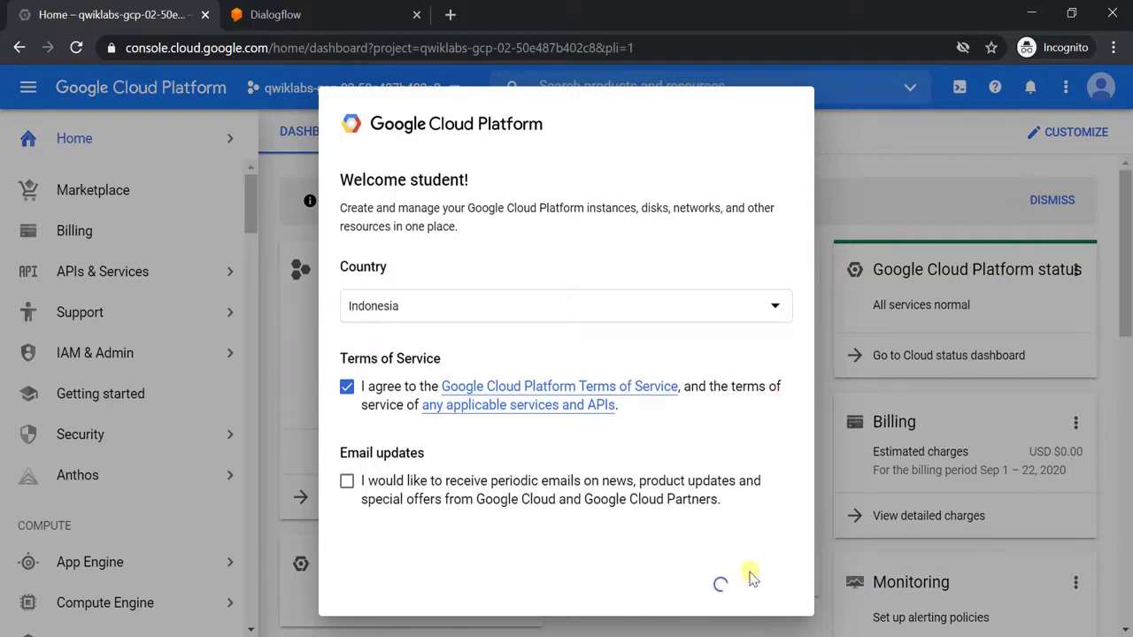
# Copy the agent name "pigeon-travel" from step 5 of the lab instructions
pyautogui.hotkey('alt', 'Tab')
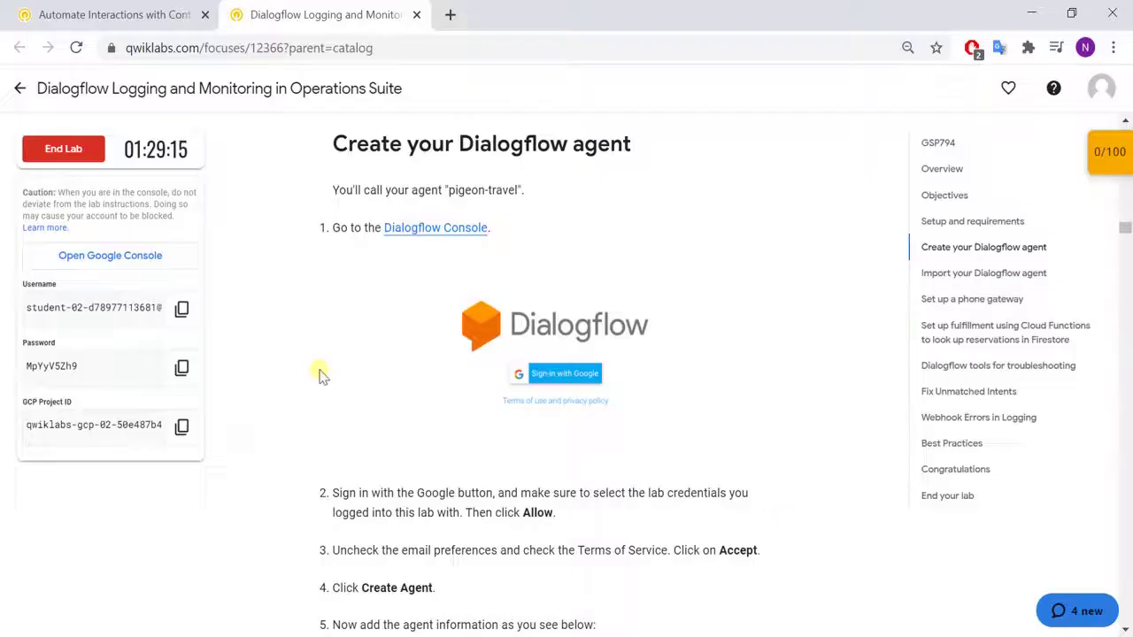
pyautogui.scroll(-5, 321, 375)
pyautogui.scroll(5, 374, 425)
pyautogui.scroll(-2, 380, 434)
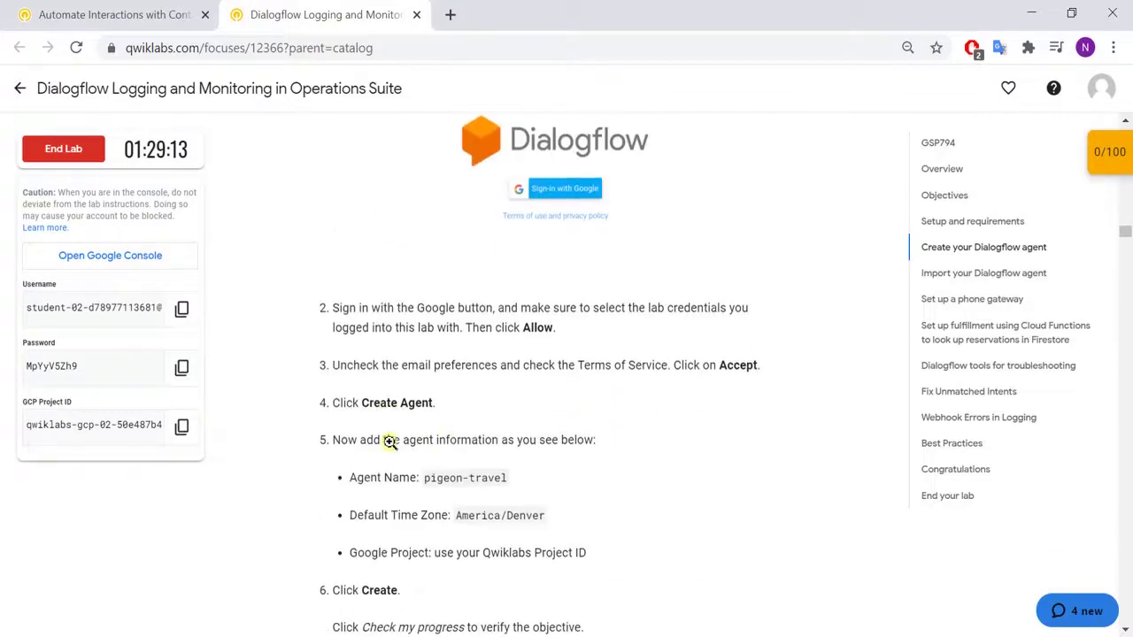
pyautogui.moveTo(425, 479); pyautogui.dragTo(528, 488)
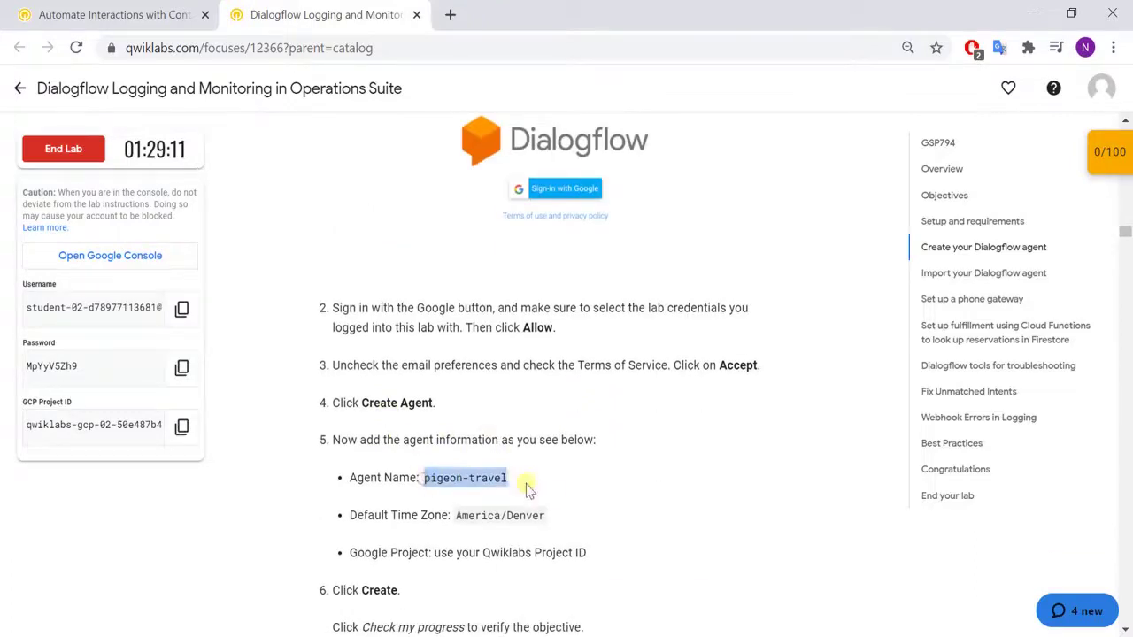
pyautogui.scroll(-2, 637, 522)
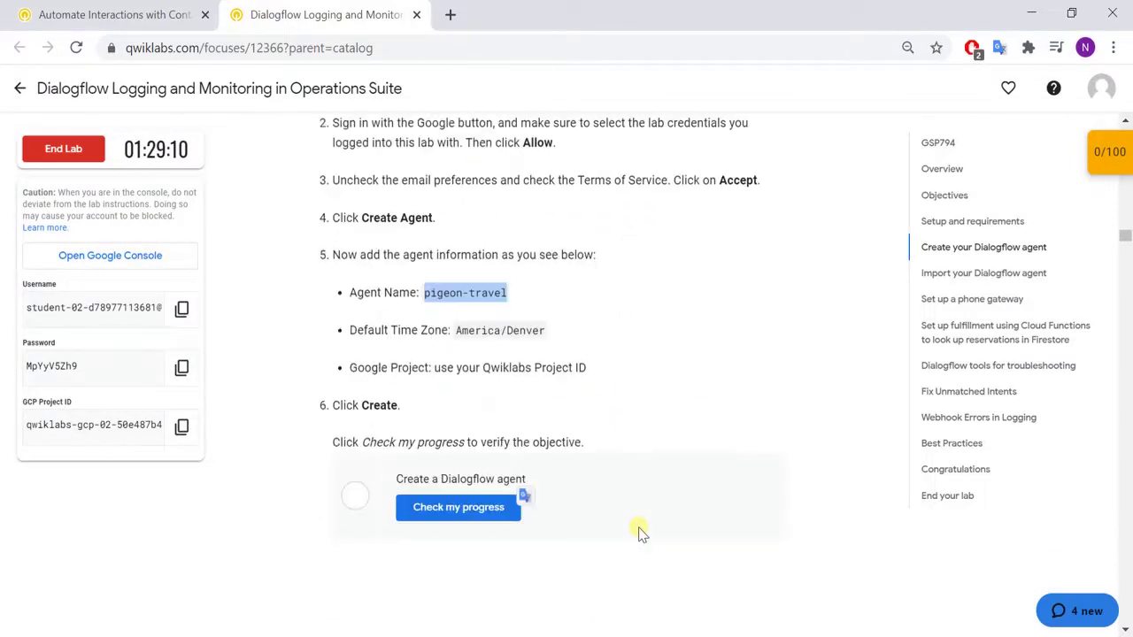
# Sign in to Dialogflow in the incognito window with the lab's Google account
pyautogui.hotkey('alt', 'Tab')
pyautogui.click(355, 21)
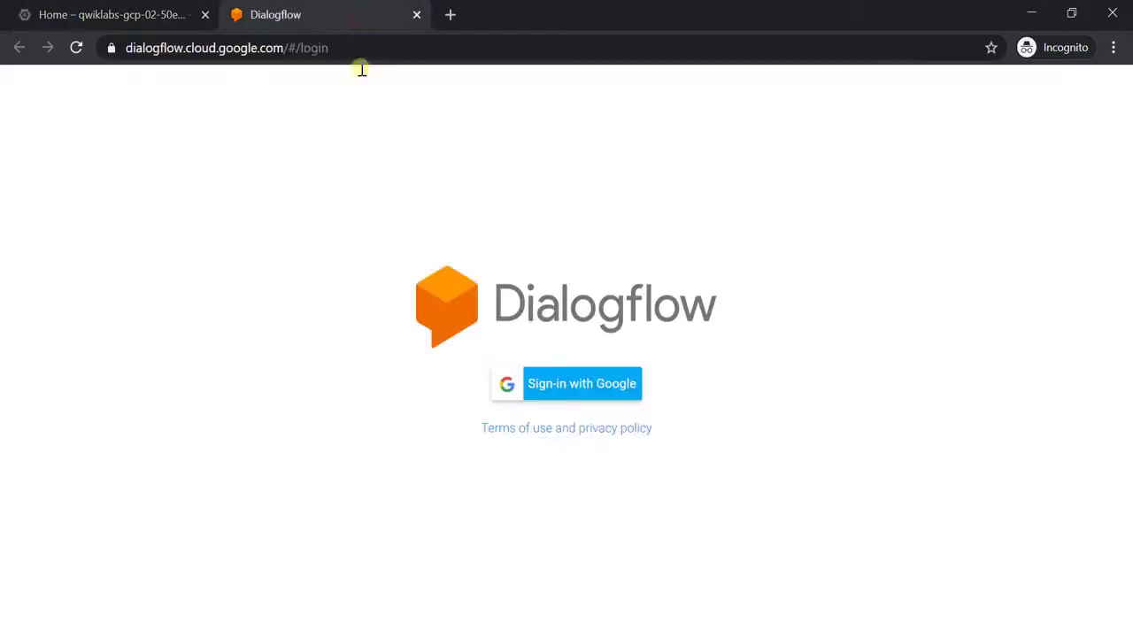
pyautogui.click(568, 384)
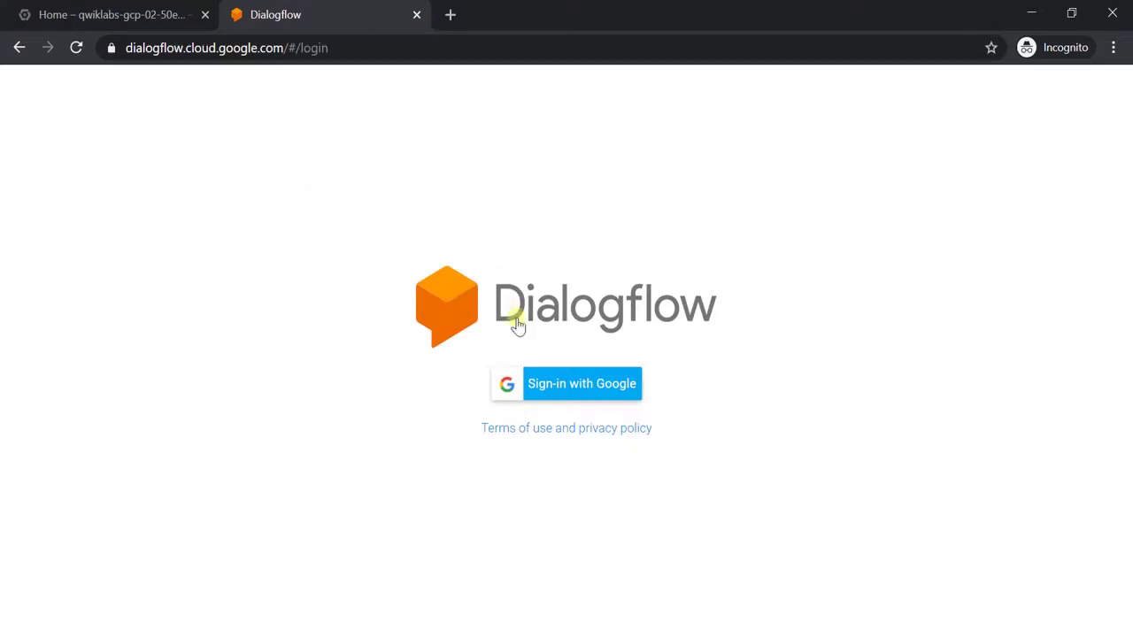
pyautogui.click(567, 384)
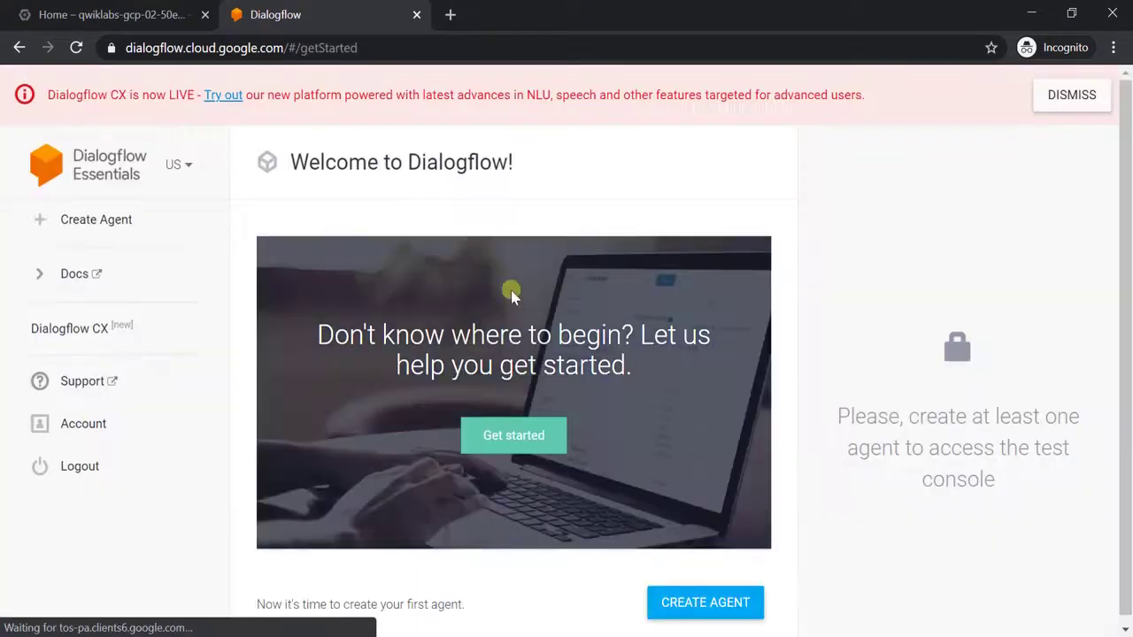
# Start creating a Dialogflow agent and accept the Terms of Service
pyautogui.click(132, 222)
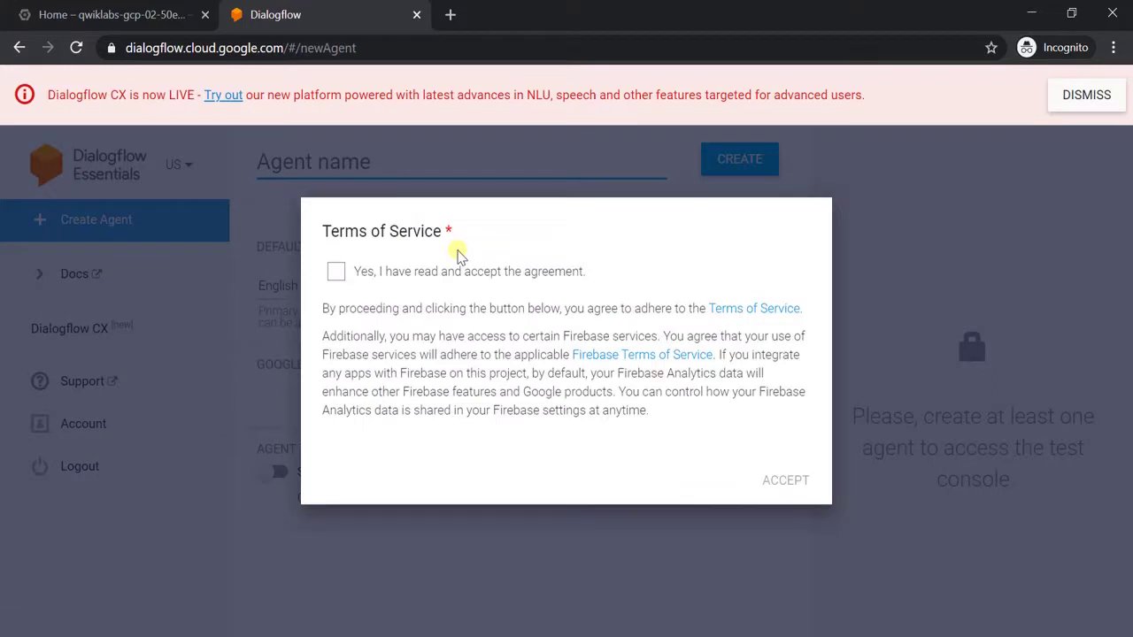
pyautogui.click(457, 269)
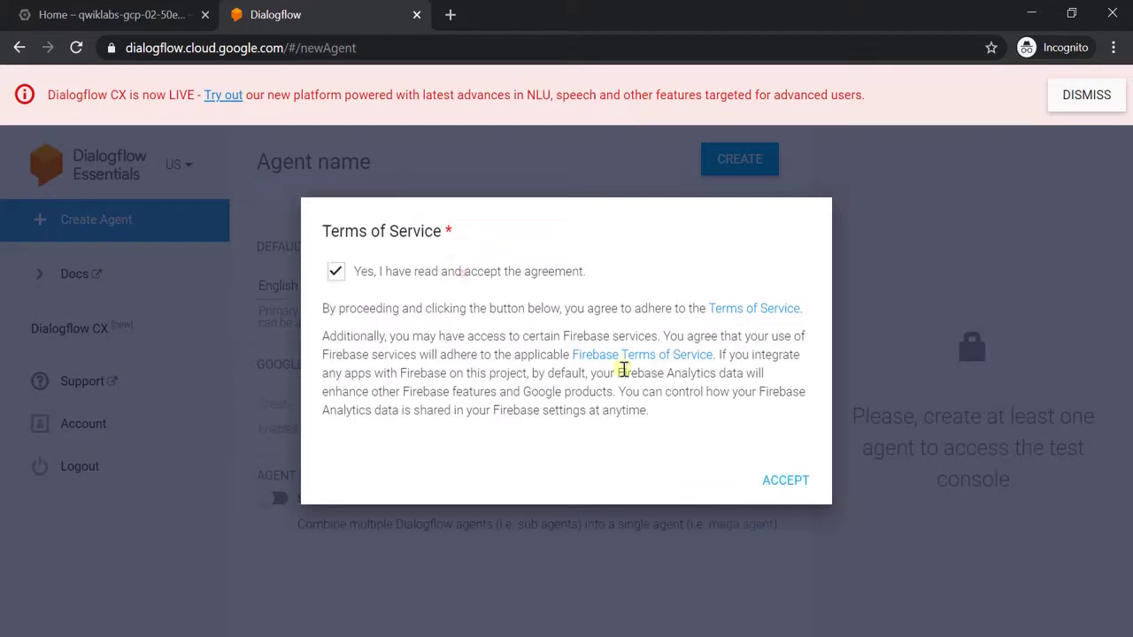
pyautogui.click(775, 485)
# Name the new agent pigeon-travel and set its default time zone to (GMT-7:00) America/Denver
pyautogui.click(539, 151)
pyautogui.hotkey('ctrl', 'v')
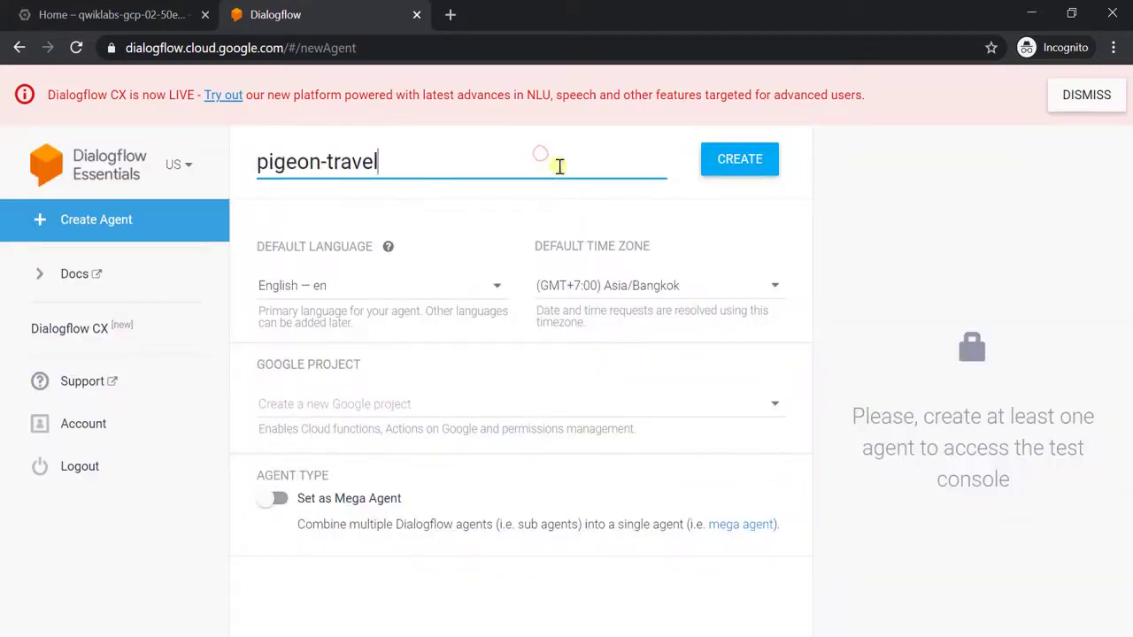
pyautogui.click(646, 285)
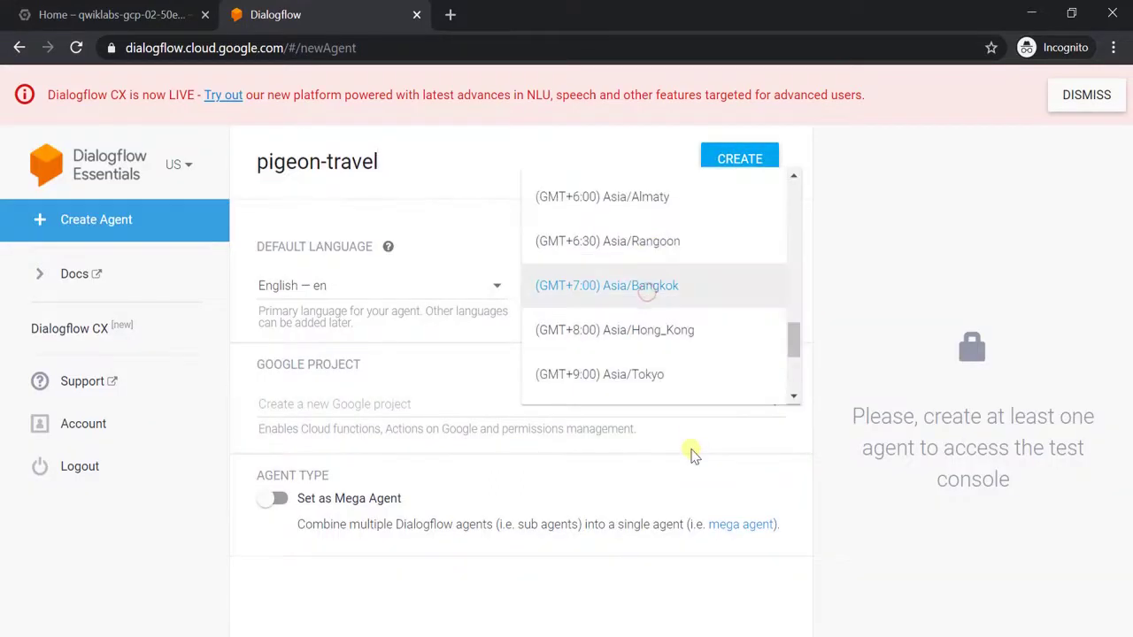
pyautogui.scroll(5, 731, 245)
pyautogui.scroll(5, 730, 308)
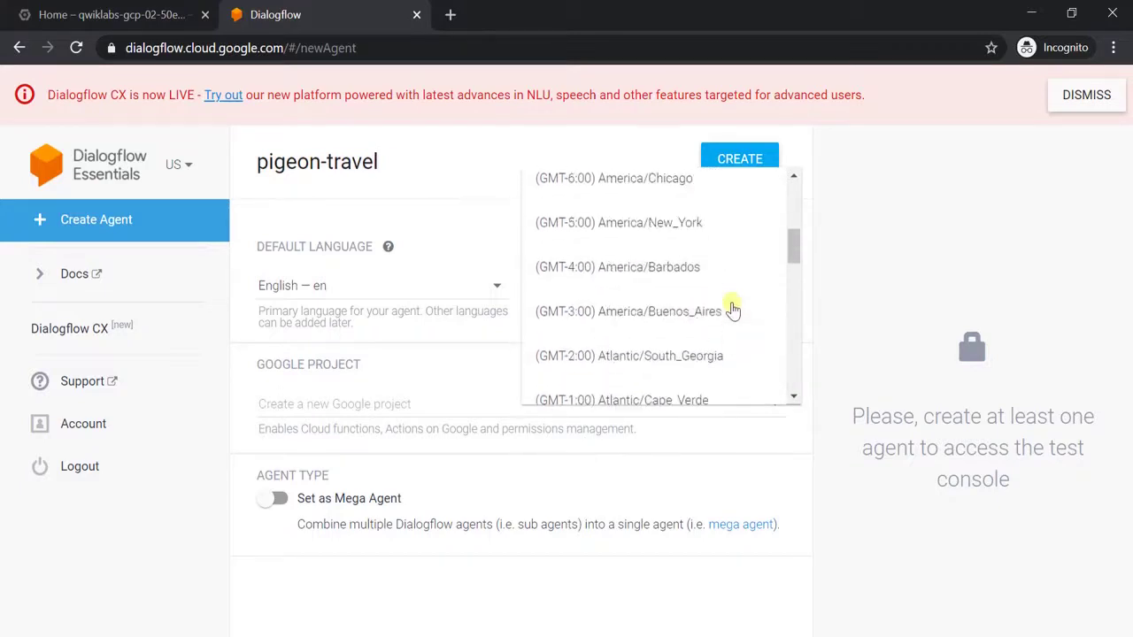
pyautogui.click(688, 227)
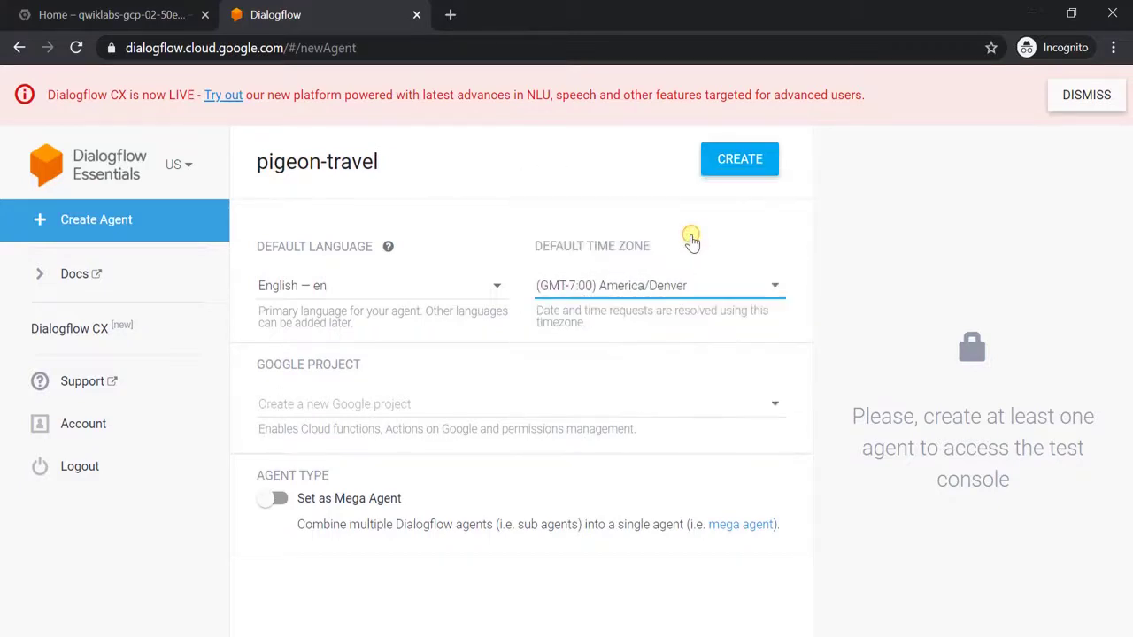
# Link the new agent to the existing Google project qwiklabs-gcp-02-50e487b402c8 and create the agent
pyautogui.click(476, 412)
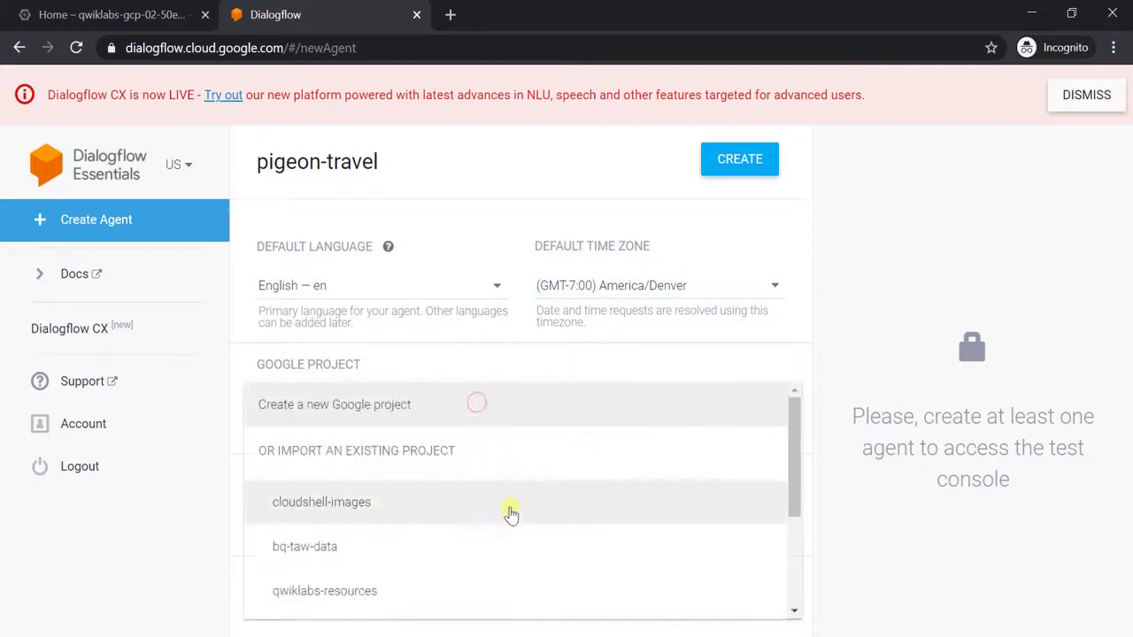
pyautogui.scroll(-2, 506, 597)
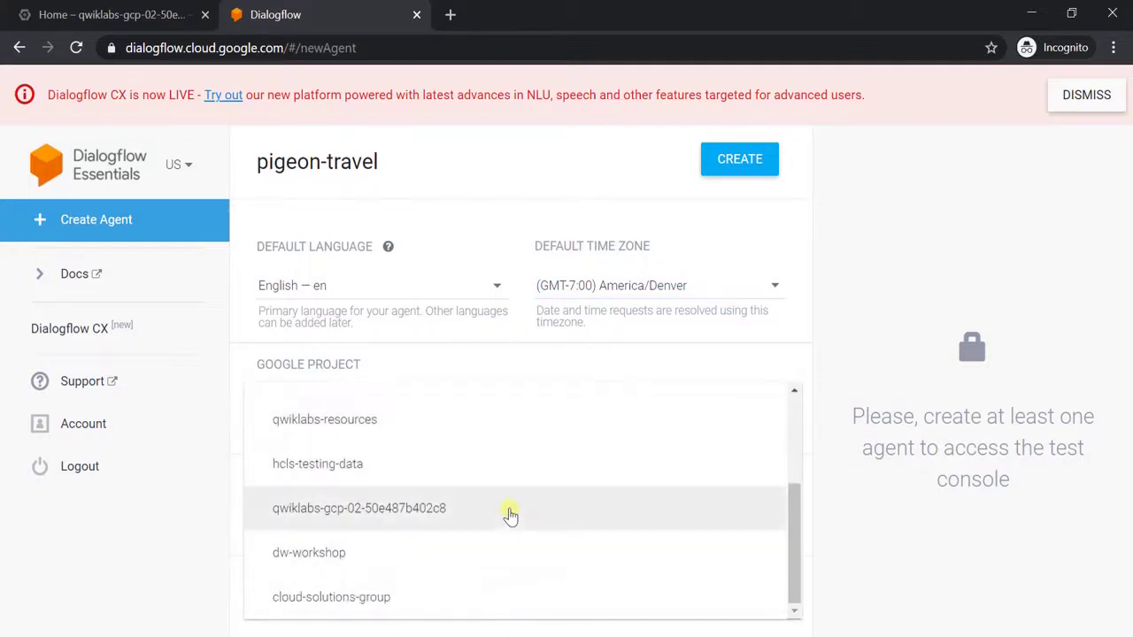
pyautogui.click(511, 510)
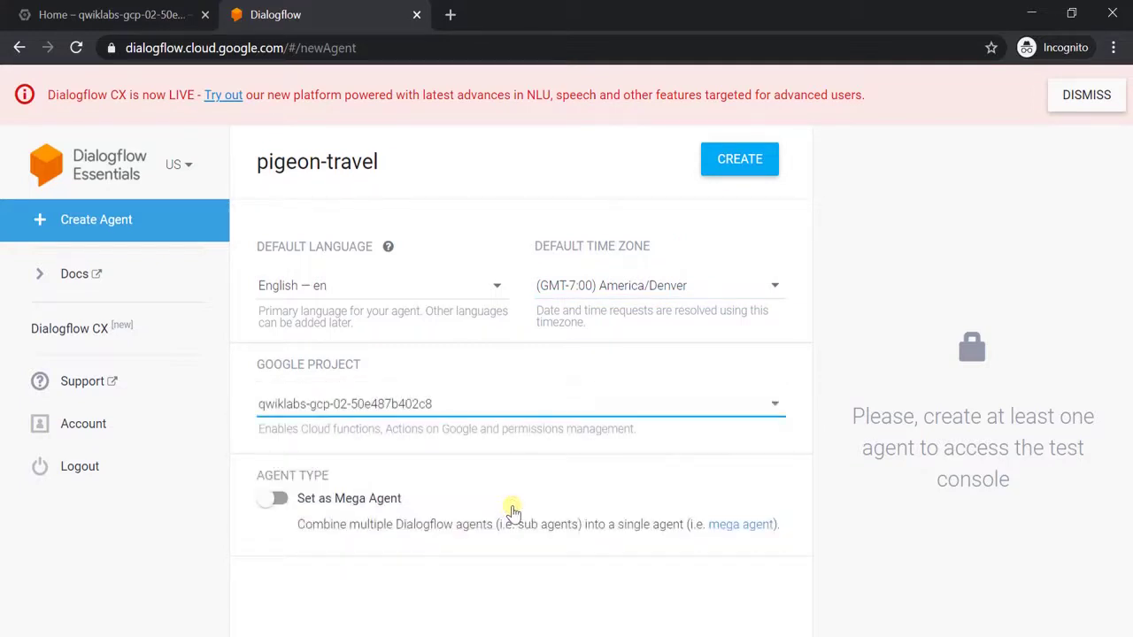
pyautogui.click(738, 162)
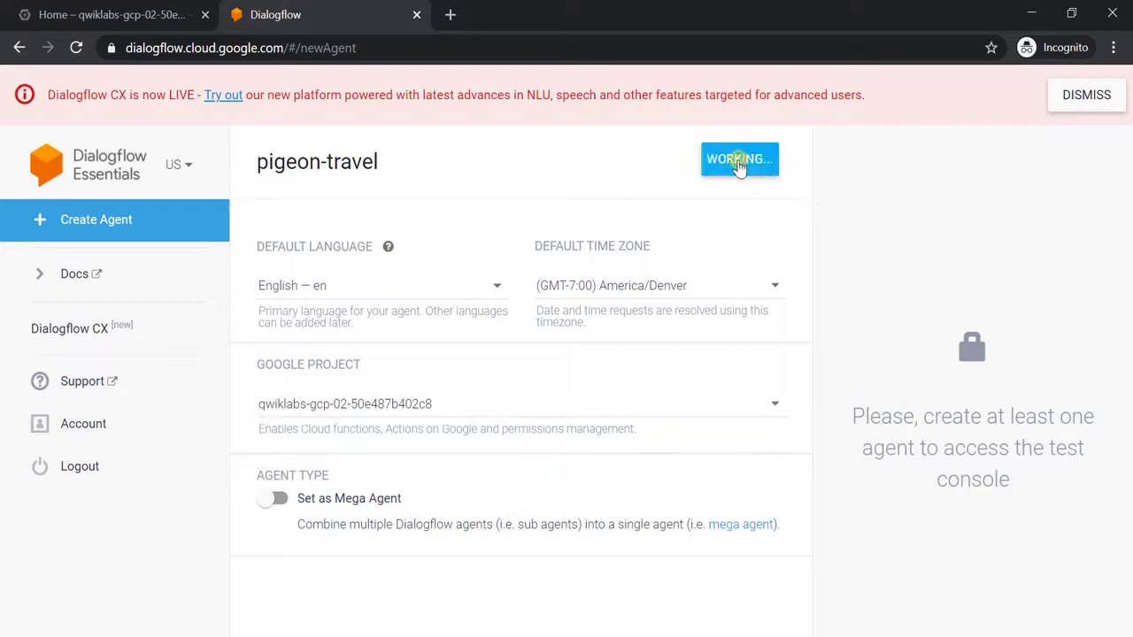
# Switch to the Qwiklabs instructions and check the progress of the "Create a Dialogflow agent" objective
pyautogui.hotkey('alt', 'Tab')
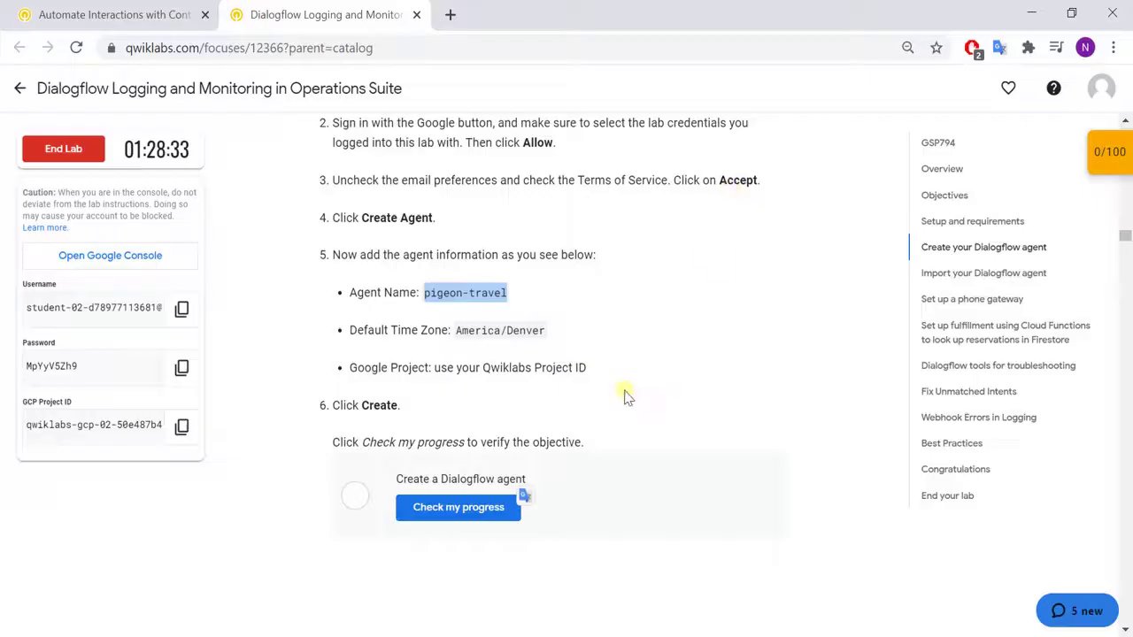
pyautogui.scroll(-4, 620, 413)
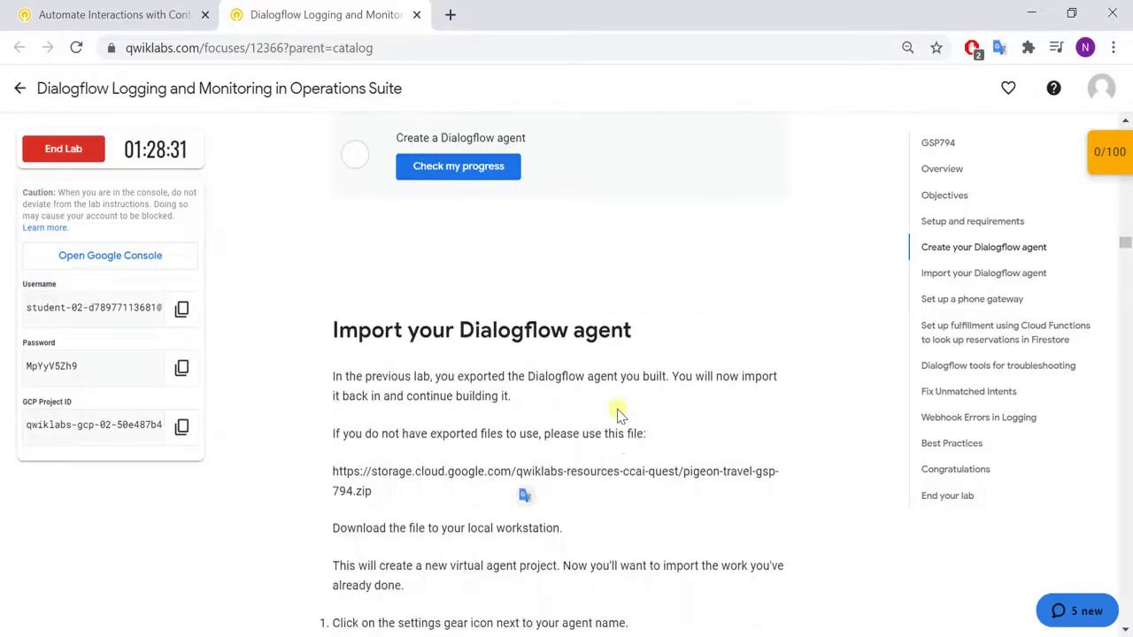
pyautogui.scroll(-1, 621, 411)
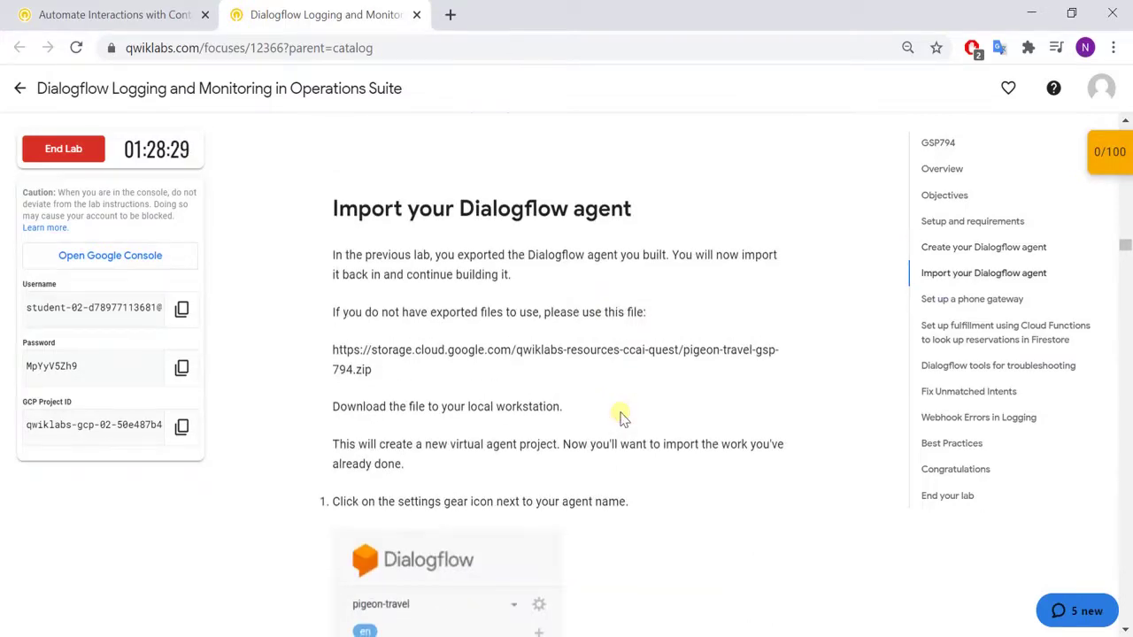
pyautogui.scroll(3, 621, 413)
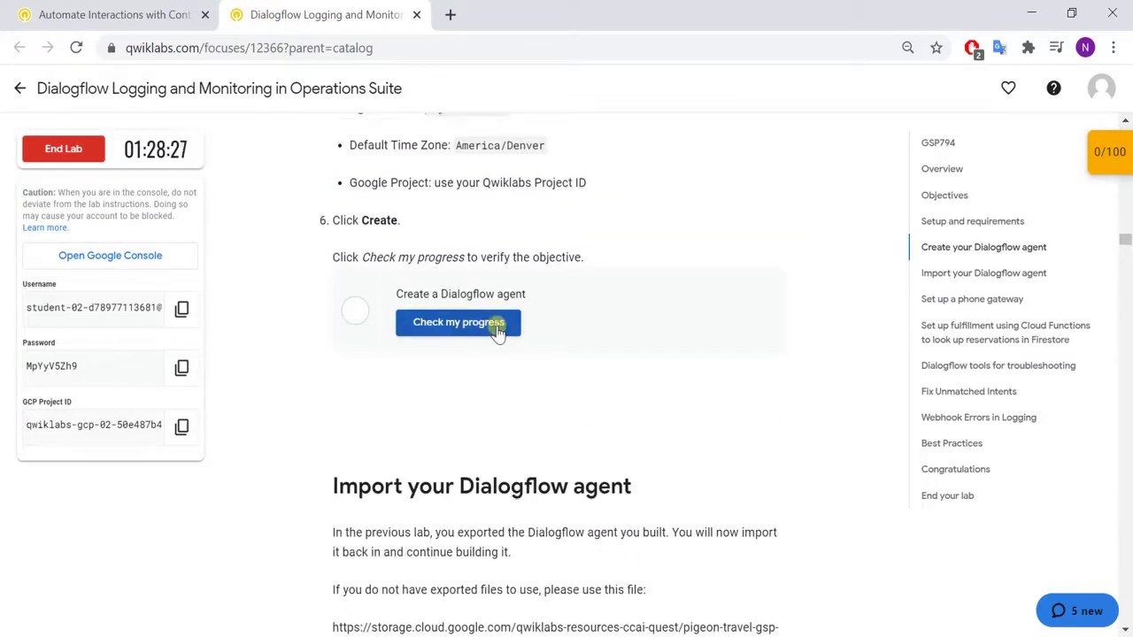
pyautogui.click(498, 327)
# Follow the lab's import instructions and open Import from ZIP in the pigeon-travel agent's settings in Dialogflow
pyautogui.scroll(-4, 528, 390)
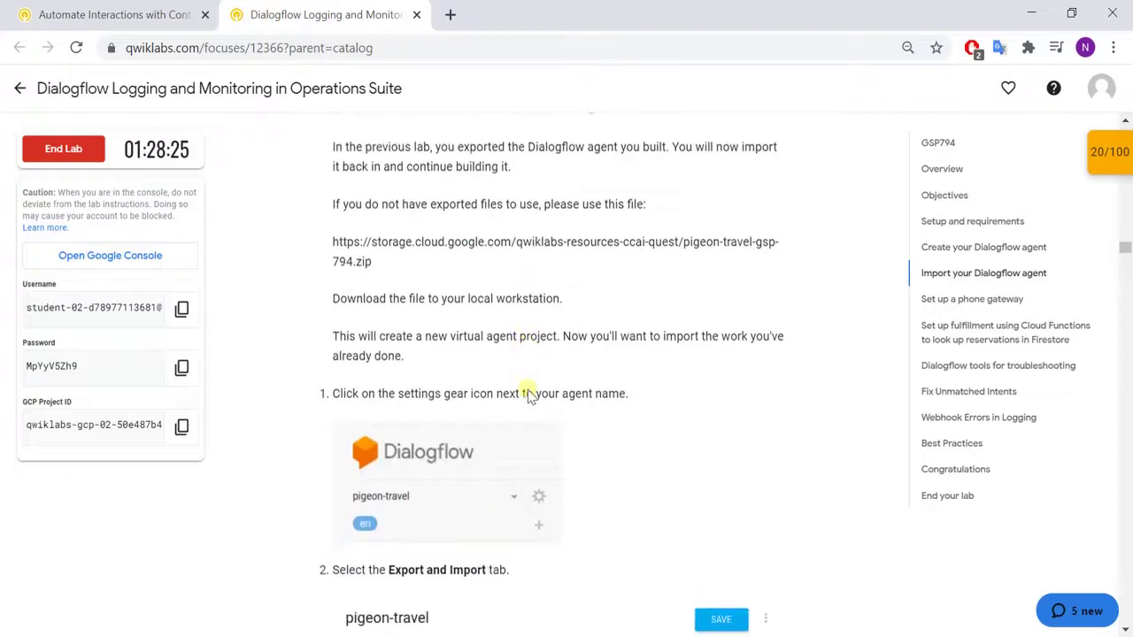
pyautogui.scroll(-1, 529, 393)
pyautogui.scroll(1, 528, 393)
pyautogui.scroll(-7, 529, 393)
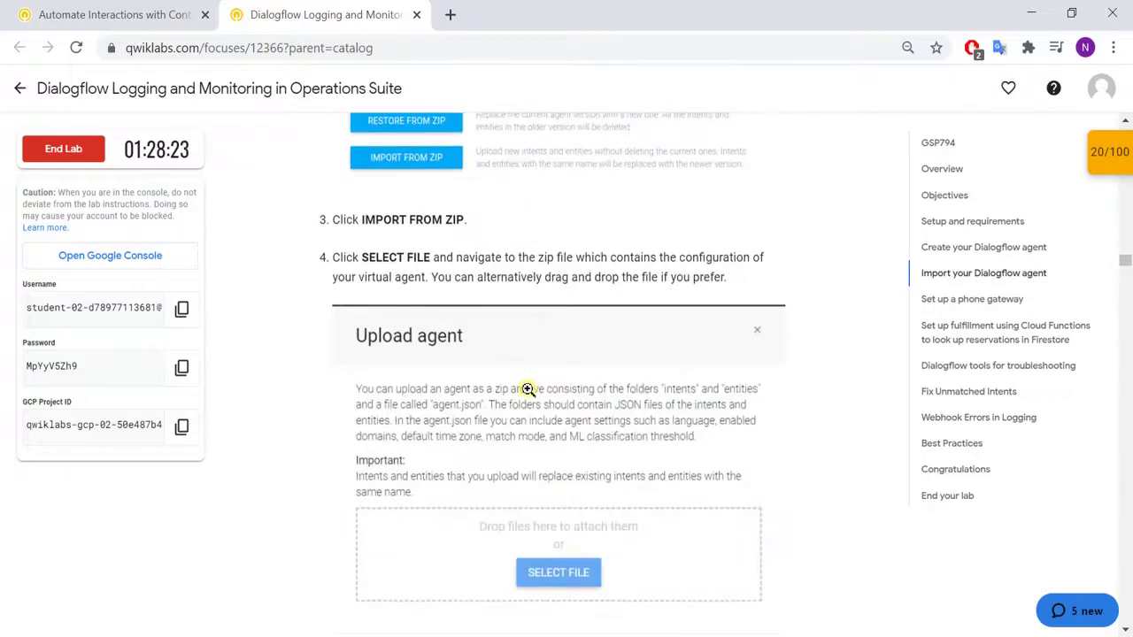
pyautogui.scroll(-9, 527, 389)
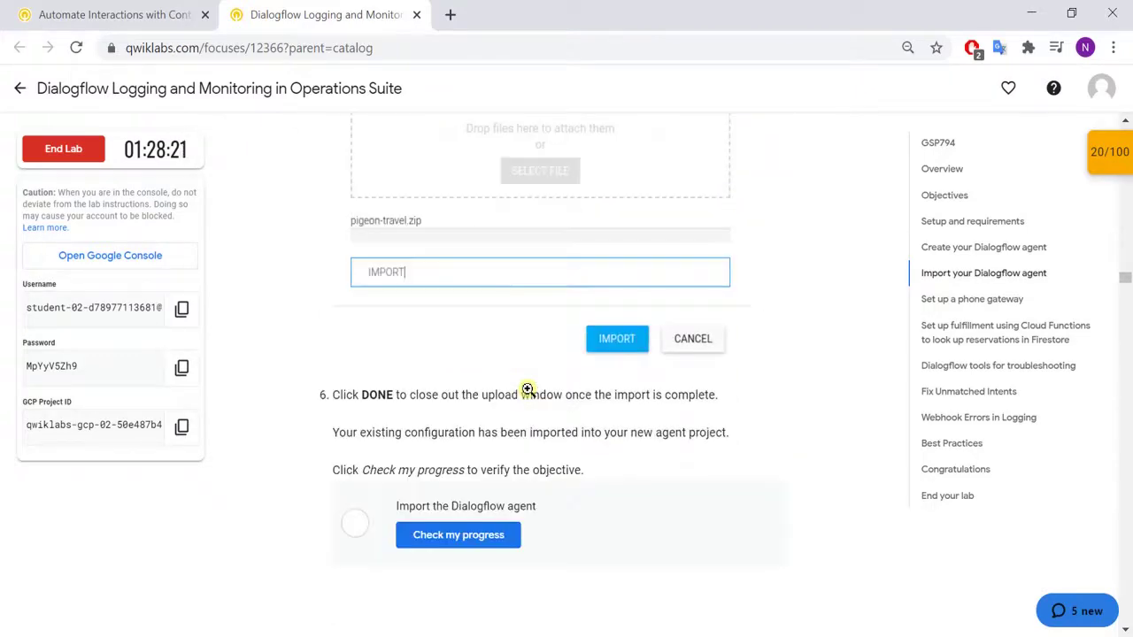
pyautogui.hotkey('alt', 'Tab')
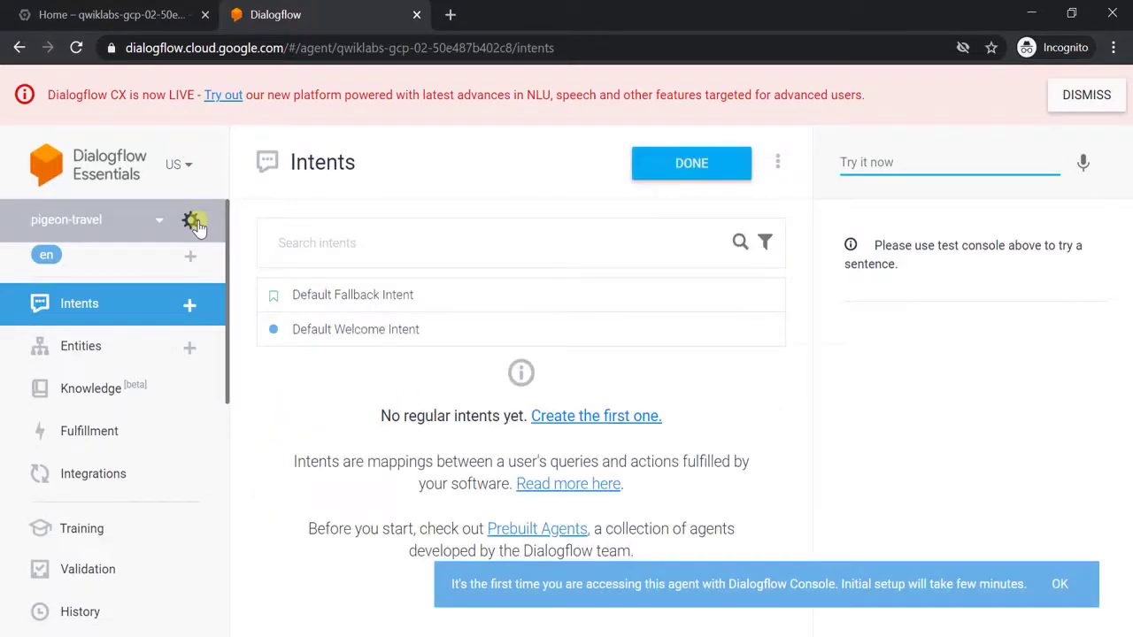
pyautogui.click(197, 223)
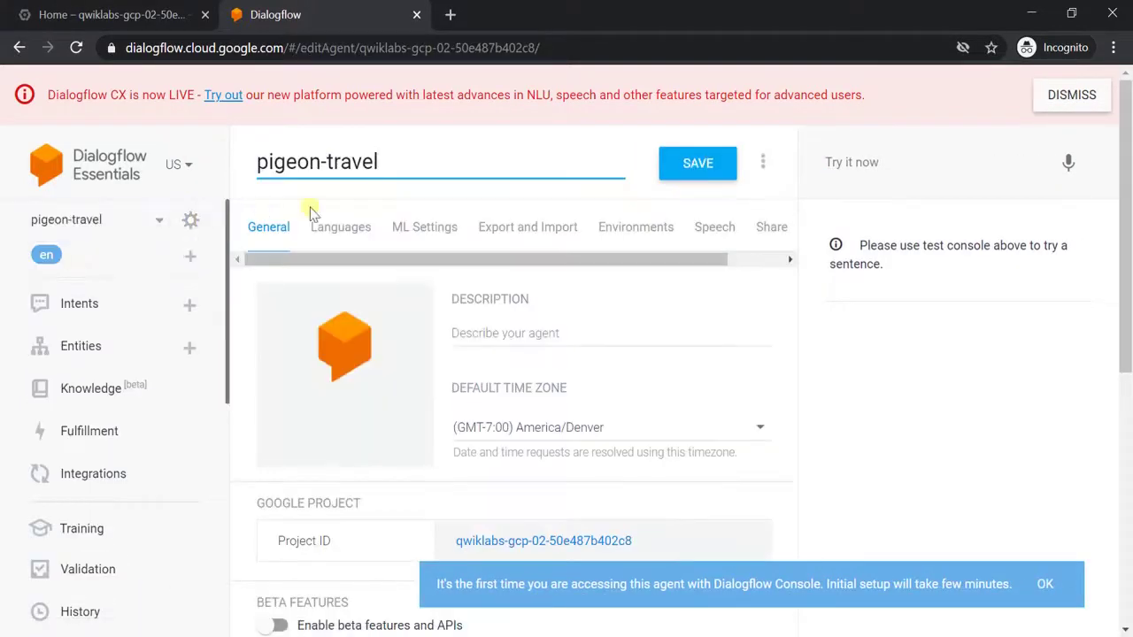
pyautogui.click(524, 228)
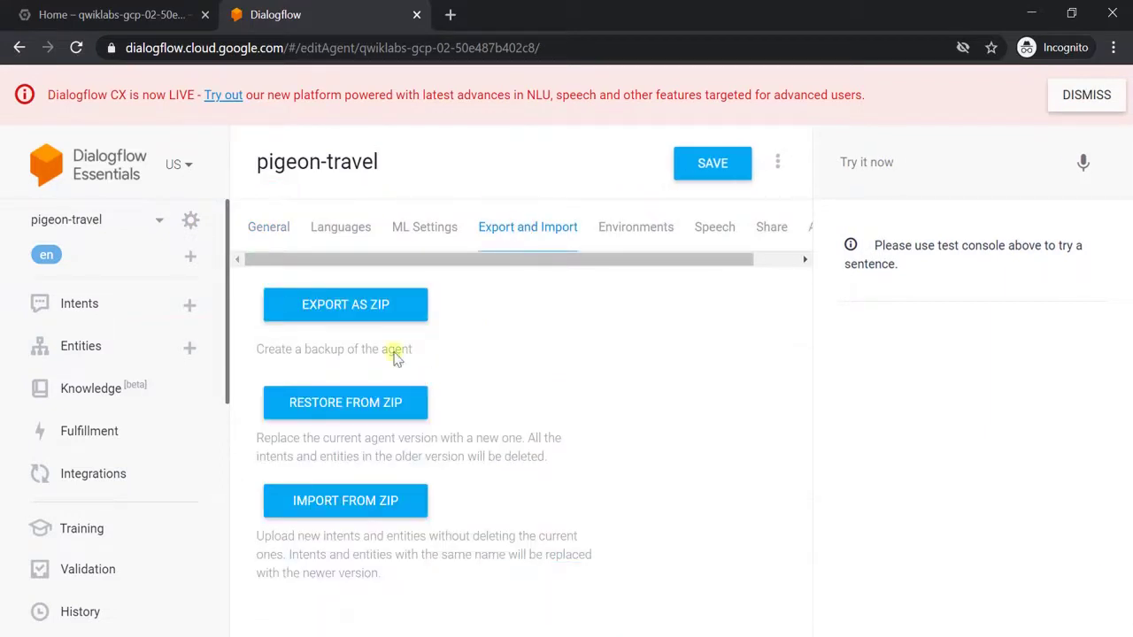
pyautogui.click(358, 498)
# Import pigeon-travel (2).zip from the Downloads folder into the agent, confirming with the word IMPORT, and close the upload dialog
pyautogui.click(553, 400)
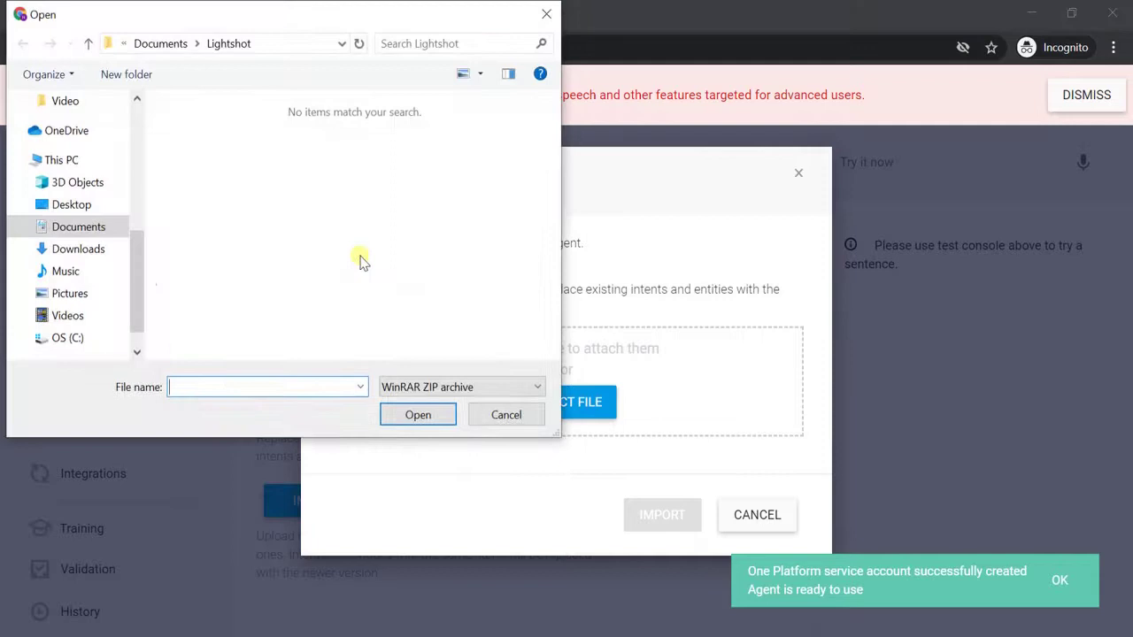
pyautogui.click(76, 250)
pyautogui.doubleClick(255, 148)
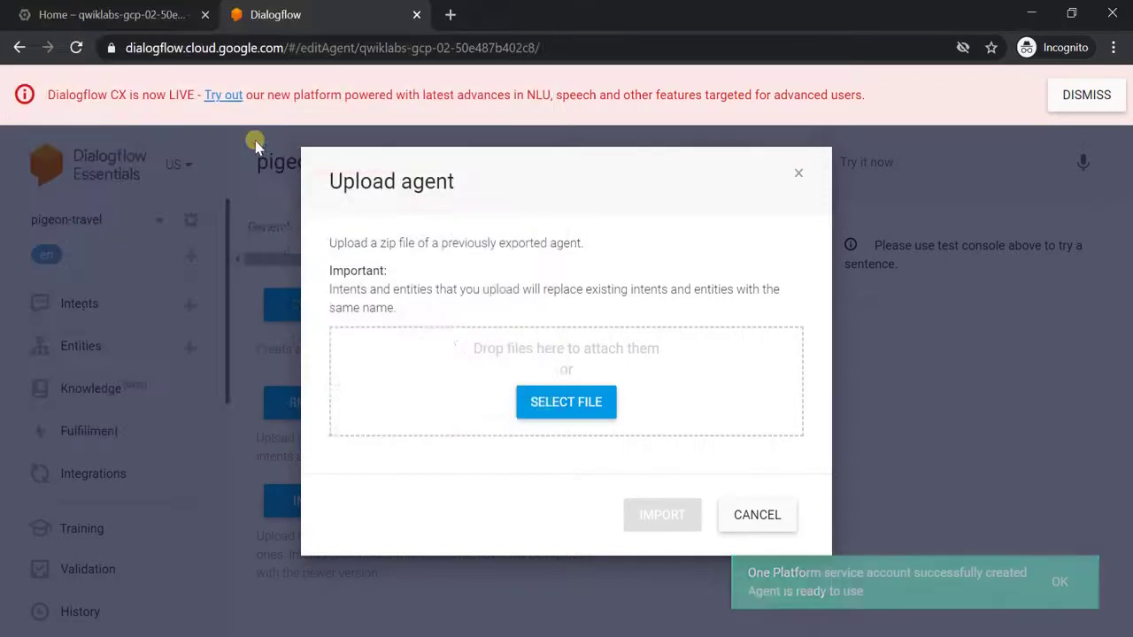
pyautogui.click(590, 488)
pyautogui.write('I')
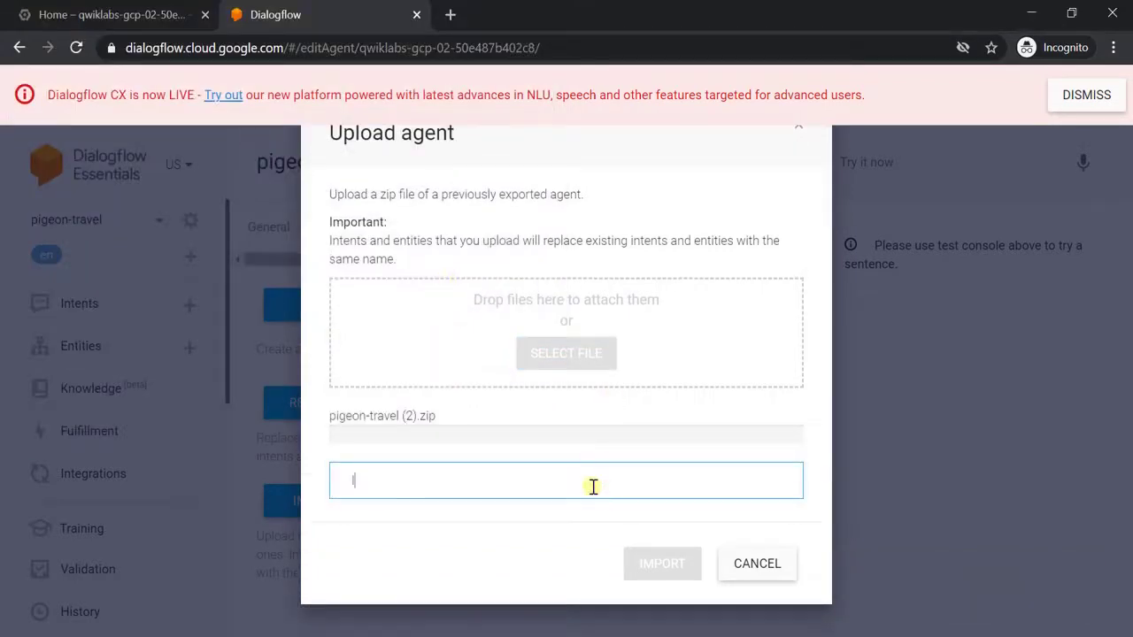
pyautogui.write('MPORT')
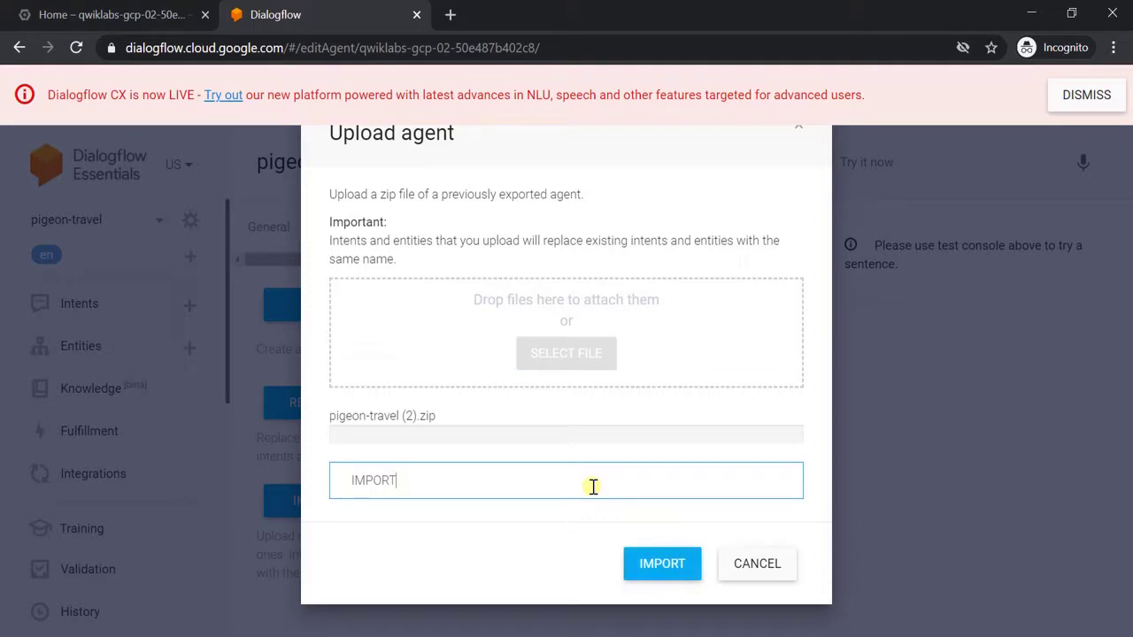
pyautogui.click(695, 568)
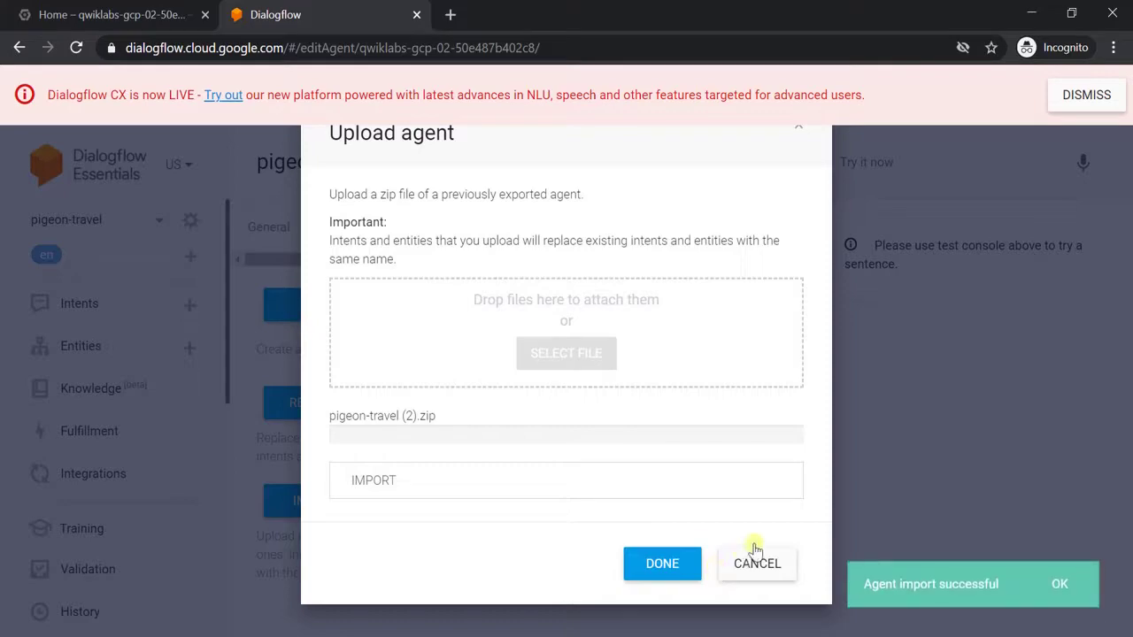
pyautogui.click(655, 561)
# Switch to the Qwiklabs instructions and check the progress of the "Import the Dialogflow agent" objective
pyautogui.hotkey('alt', 'Tab')
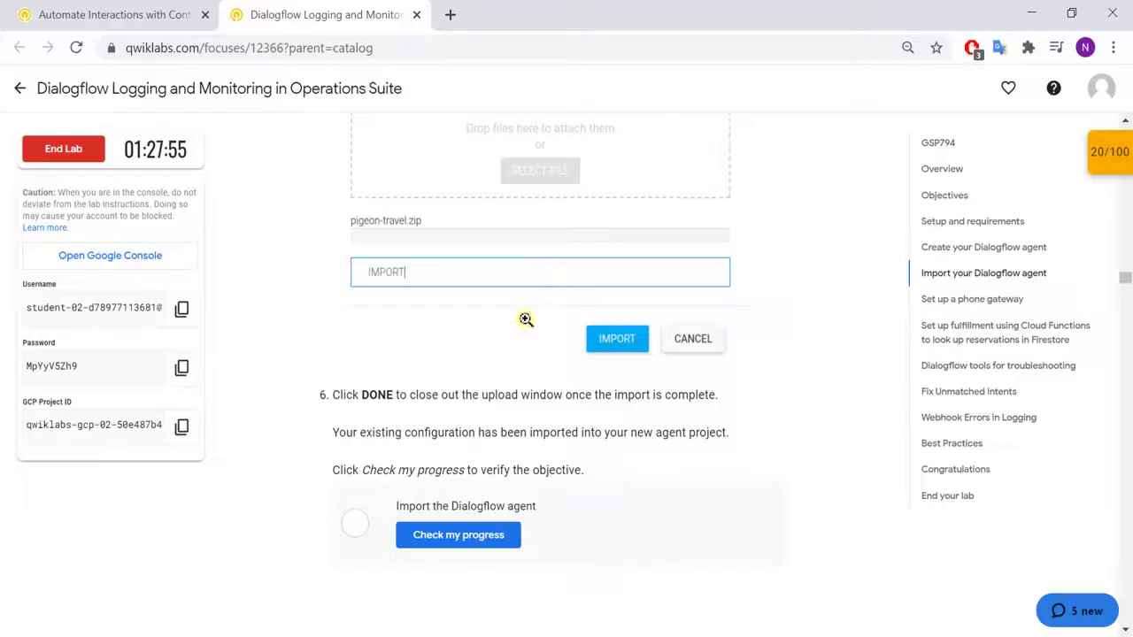
pyautogui.scroll(-3, 526, 319)
pyautogui.scroll(-4, 496, 407)
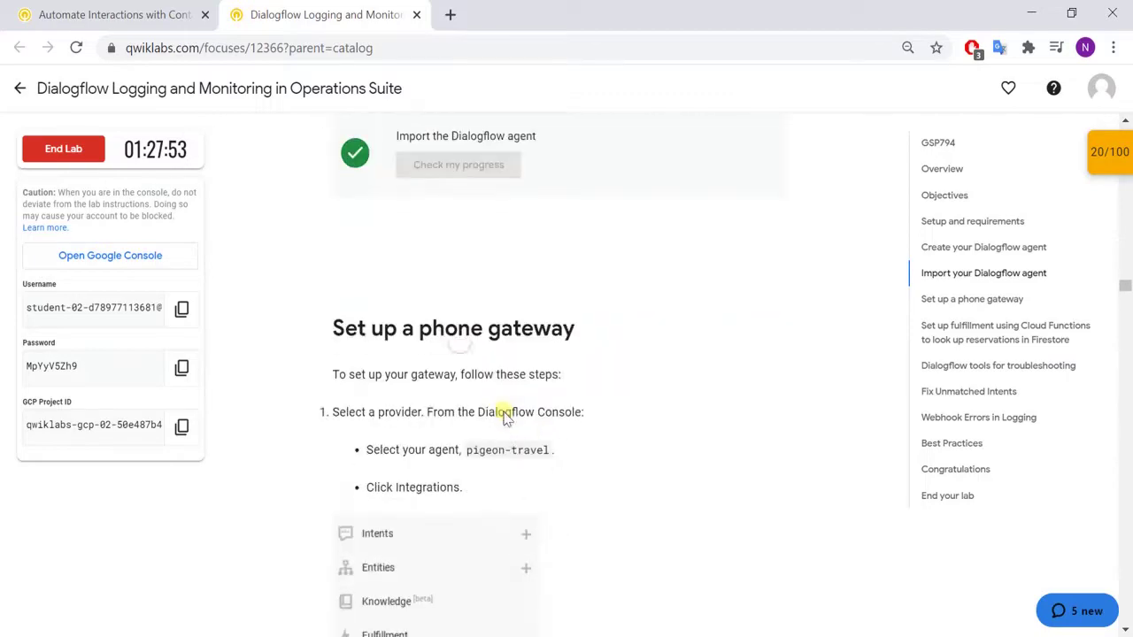
pyautogui.scroll(2, 496, 407)
# Follow the lab's phone gateway instructions and open the Dialogflow Phone Gateway integration for the pigeon-travel agent
pyautogui.scroll(-8, 528, 471)
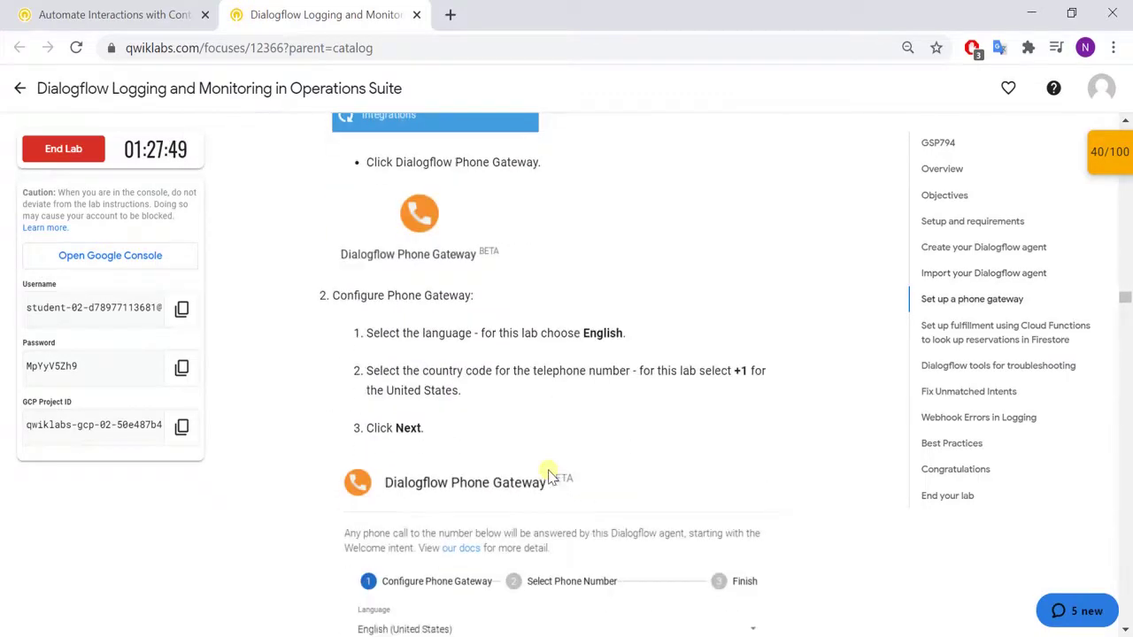
pyautogui.scroll(-4, 549, 470)
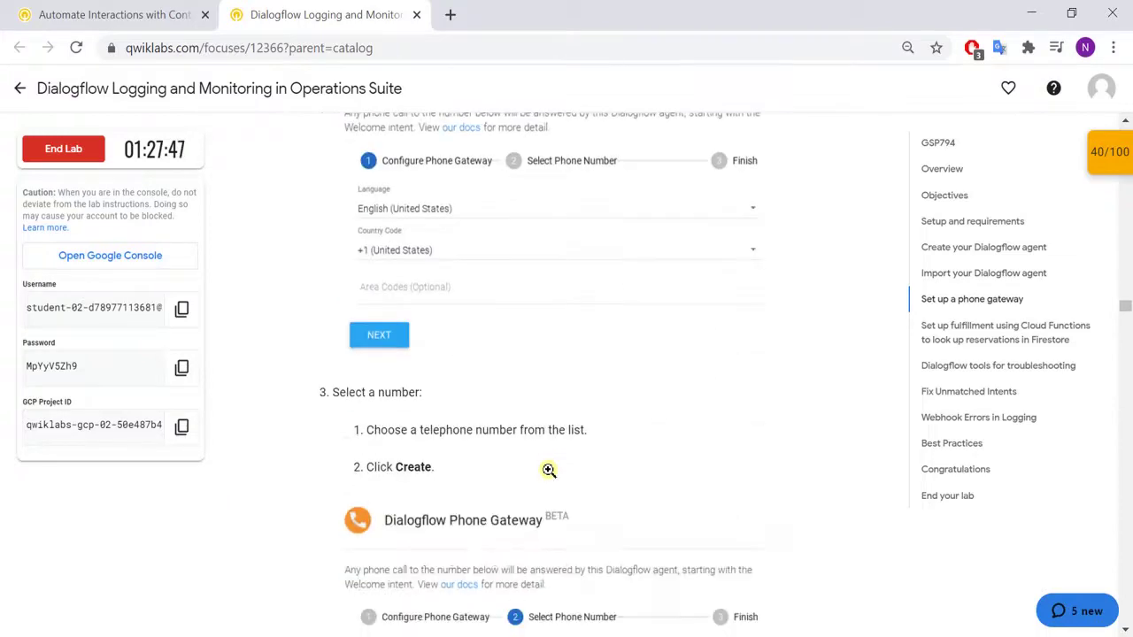
pyautogui.scroll(-4, 549, 470)
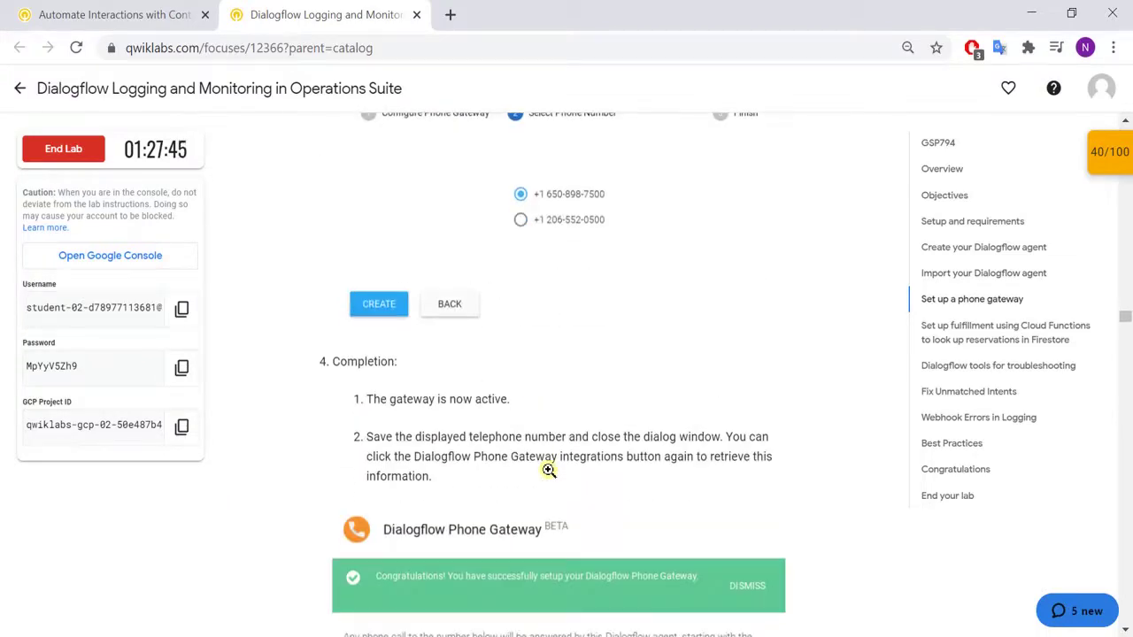
pyautogui.scroll(-2, 548, 470)
pyautogui.hotkey('alt', 'Tab')
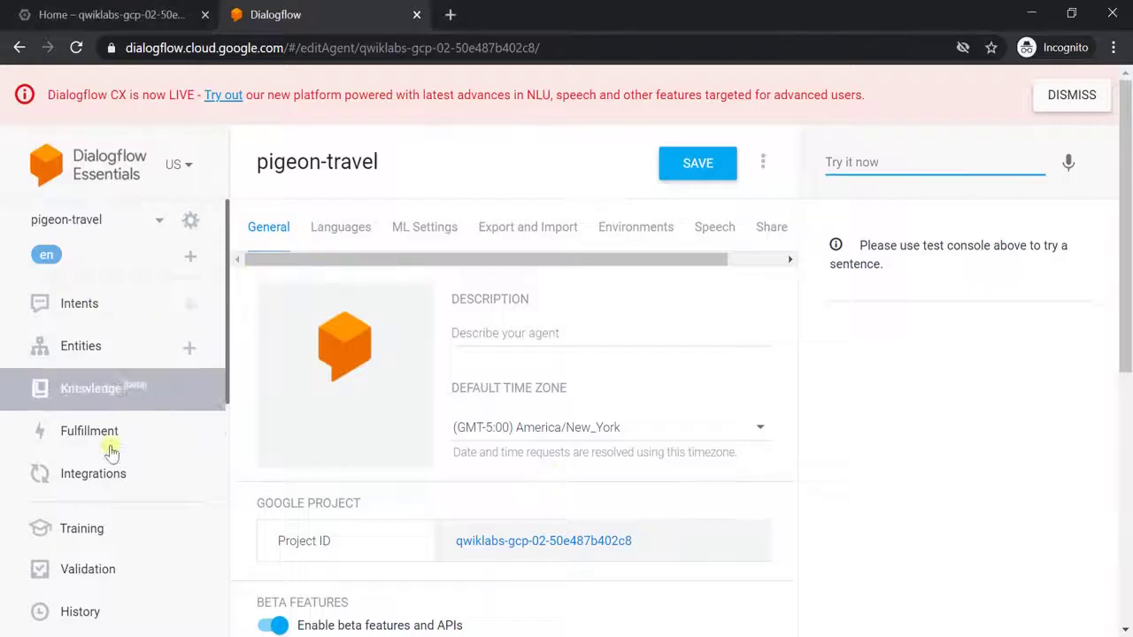
pyautogui.click(111, 485)
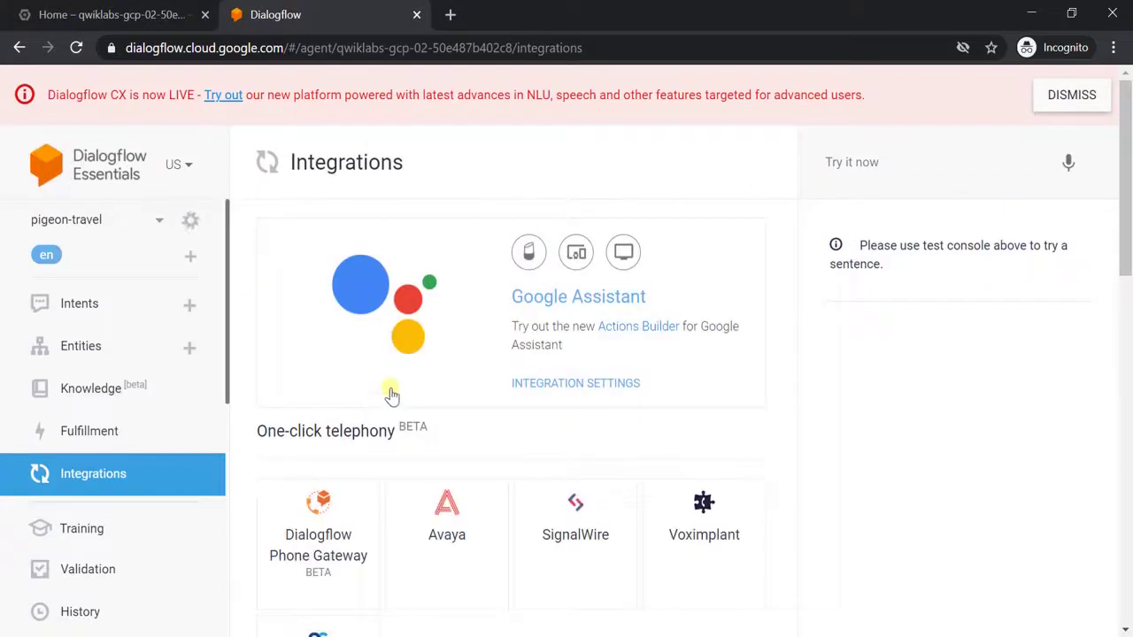
pyautogui.click(346, 516)
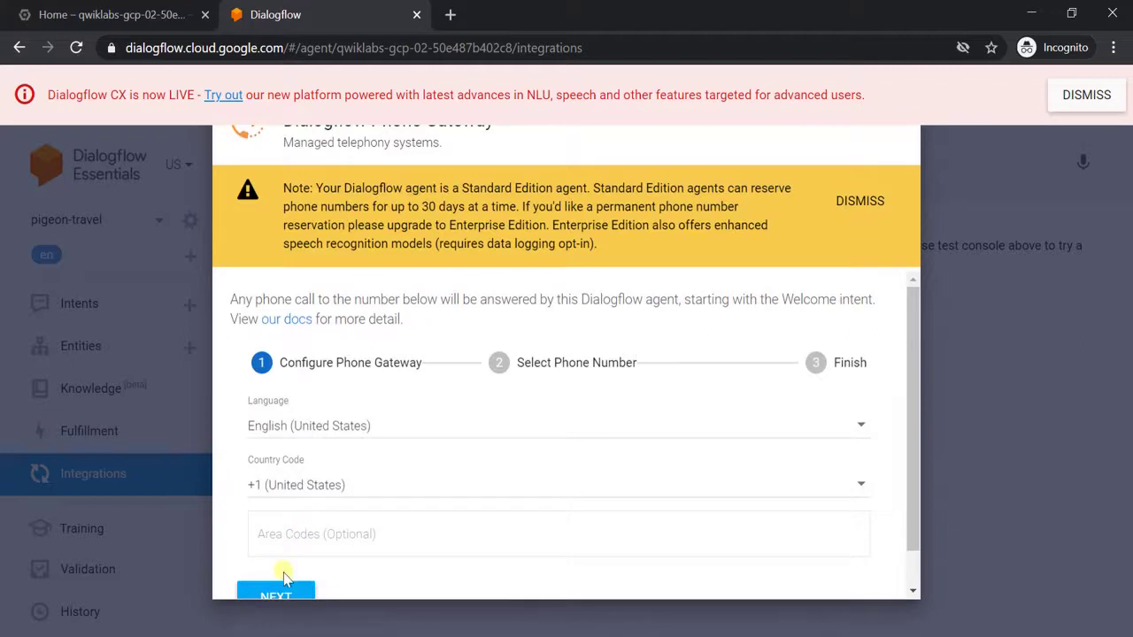
# Create the phone gateway with English (United States), country code +1 (United States) and the first offered phone number, and close its dialog
pyautogui.click(290, 594)
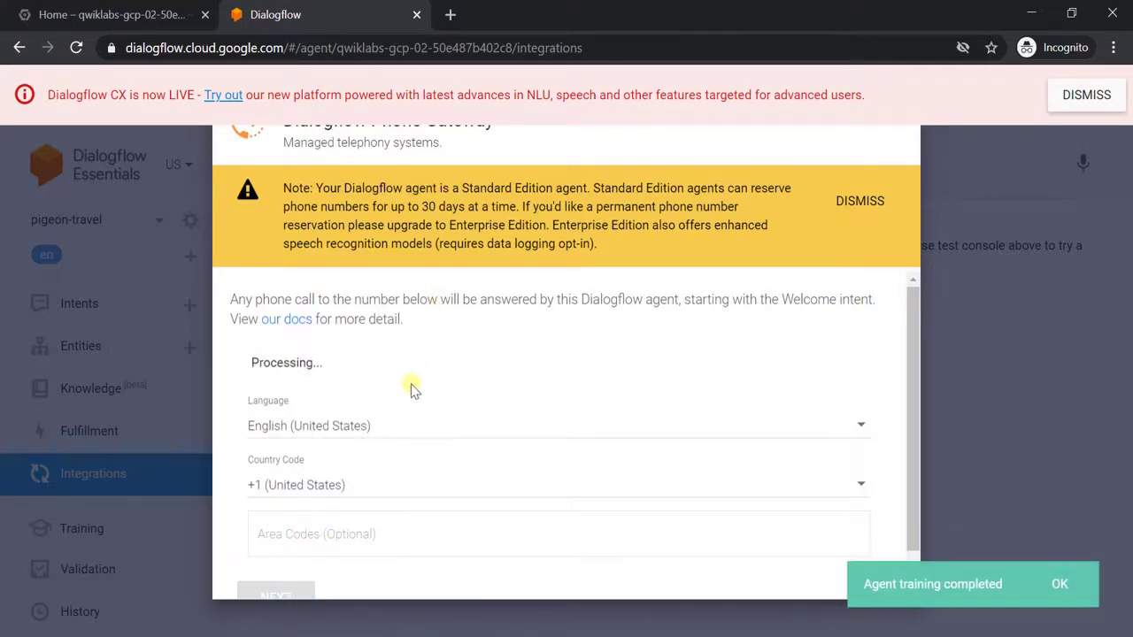
pyautogui.scroll(-1, 407, 398)
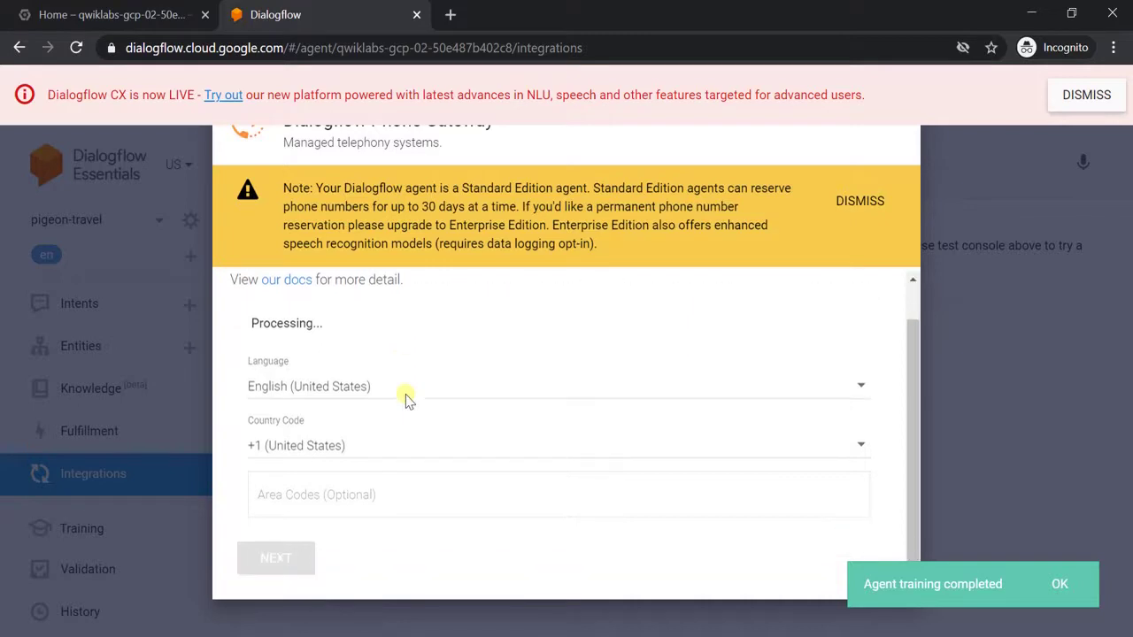
pyautogui.scroll(1, 407, 399)
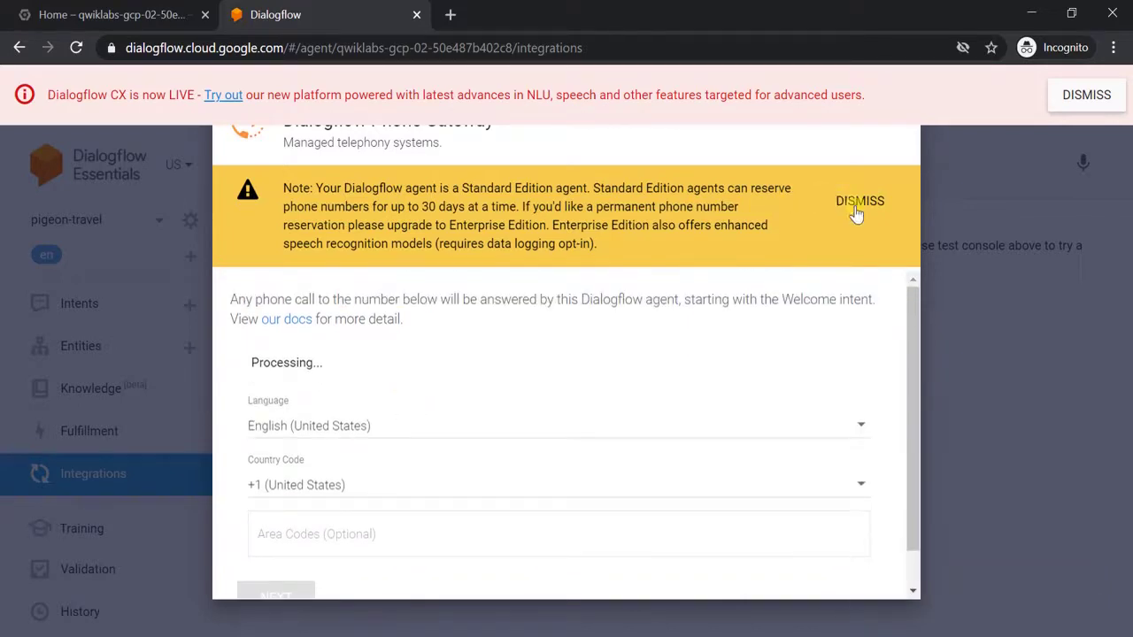
pyautogui.click(855, 204)
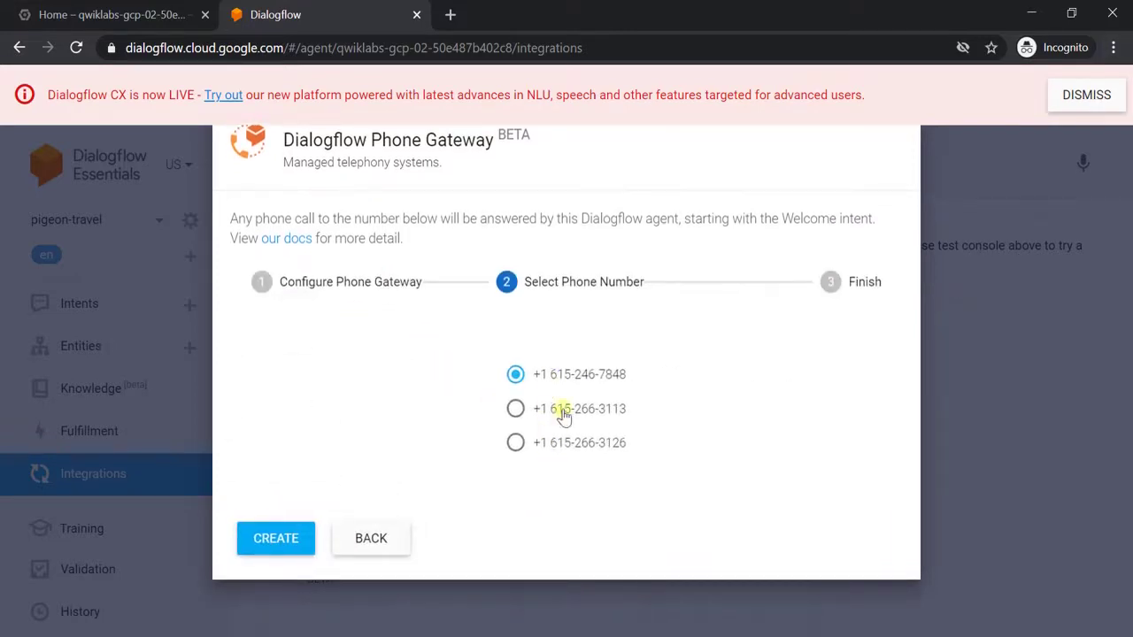
pyautogui.click(285, 538)
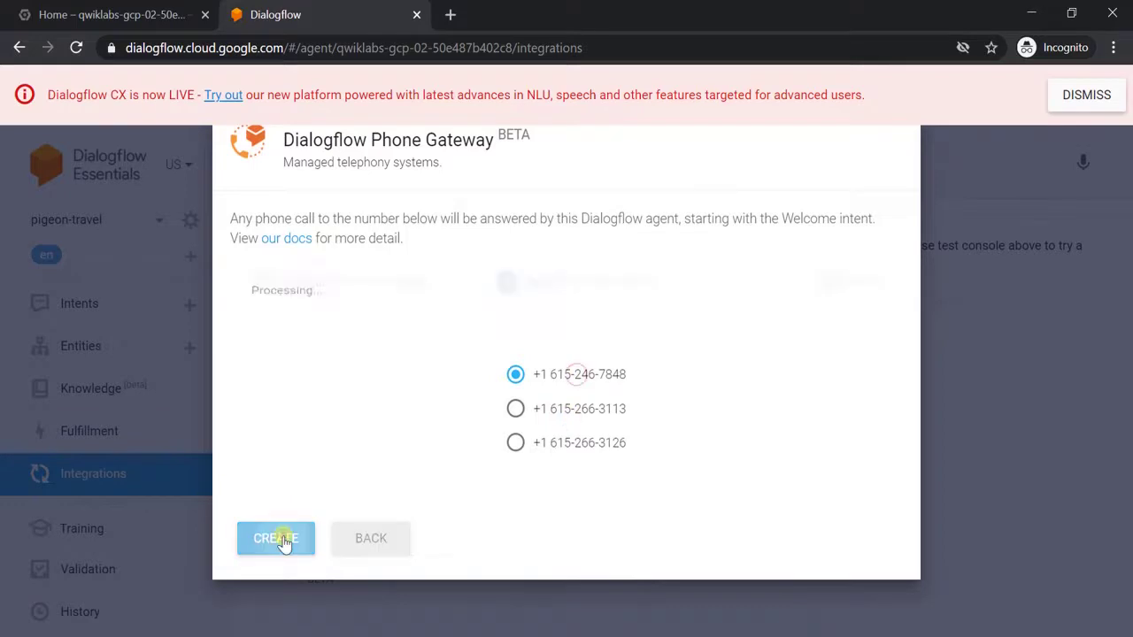
pyautogui.click(1086, 95)
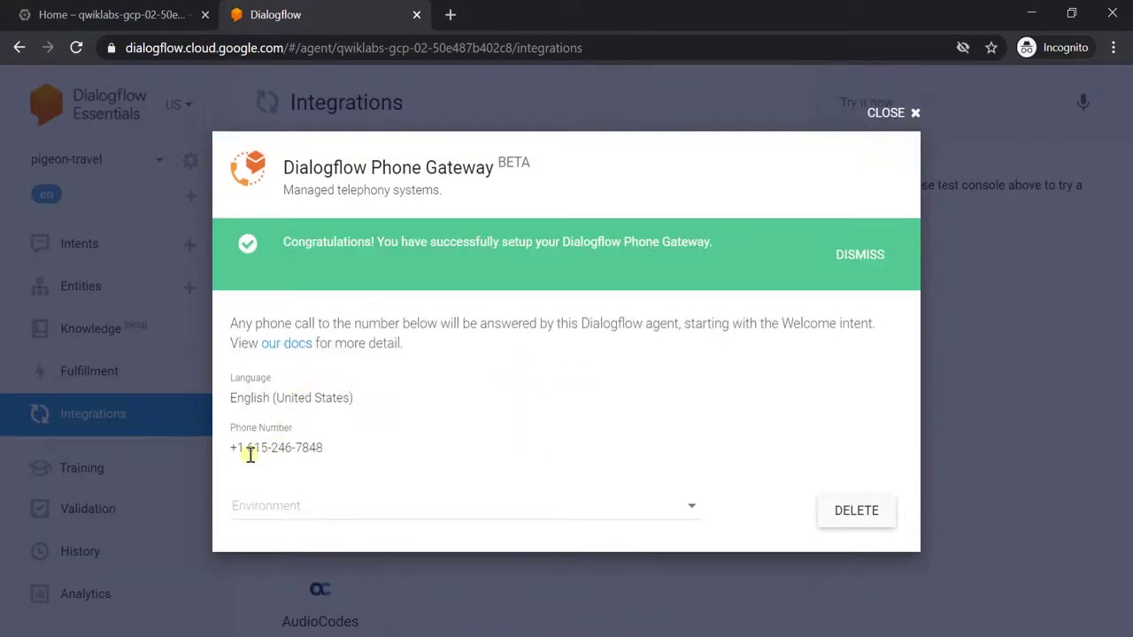
pyautogui.moveTo(263, 451); pyautogui.dragTo(344, 462)
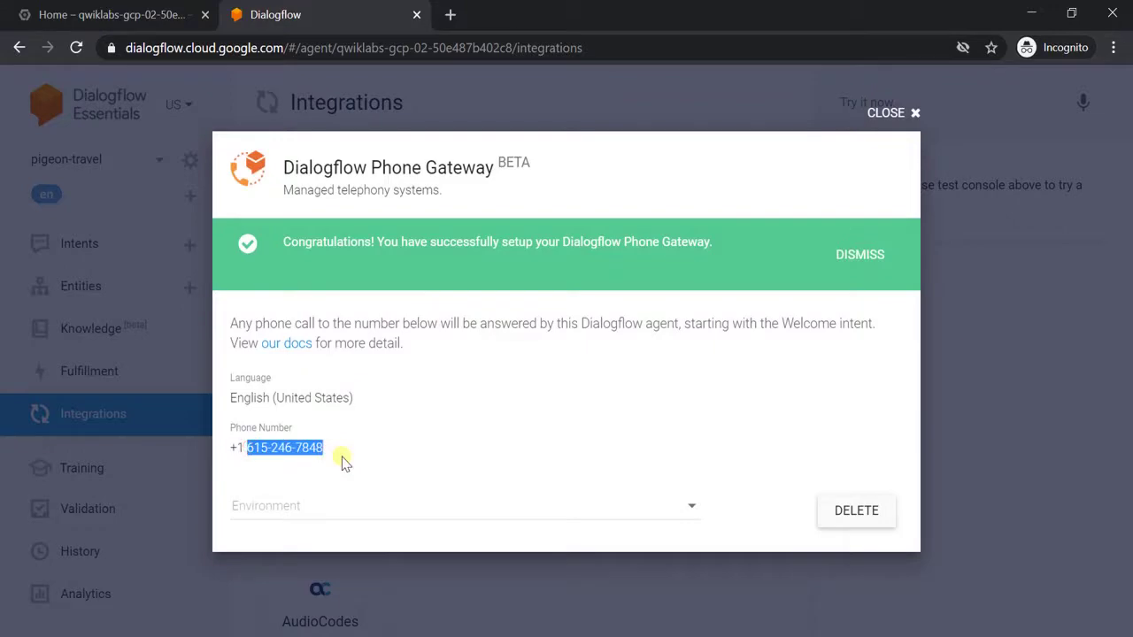
pyautogui.click(895, 119)
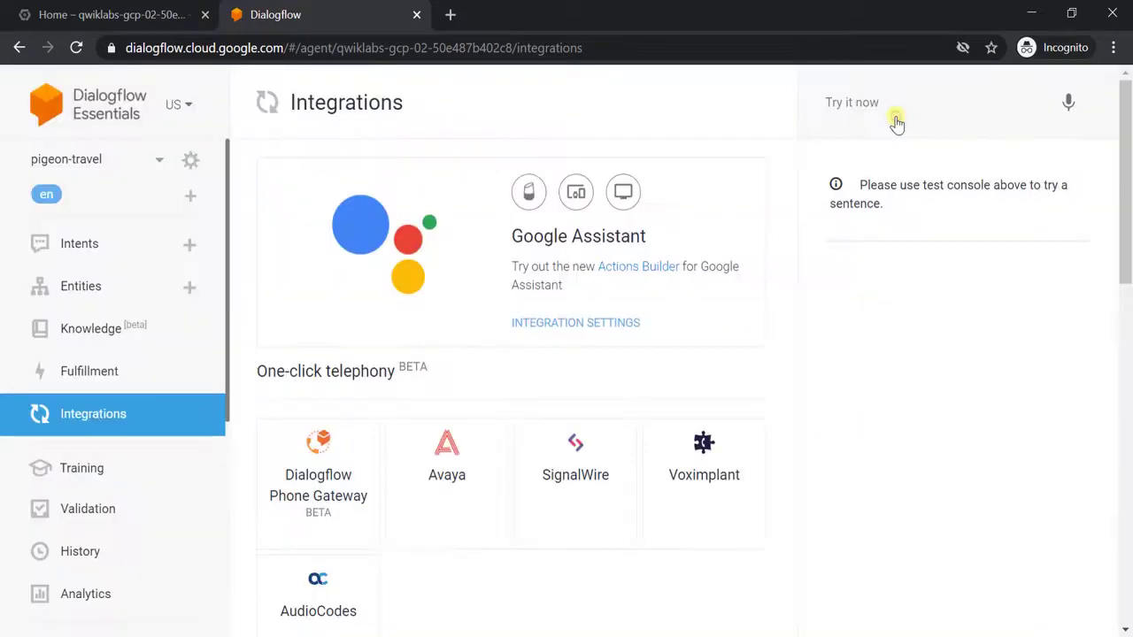
# Switch to the Qwiklabs lab page and read the Configure Firestore instructions, including database mode, location and collection details
pyautogui.hotkey('alt', 'Tab')
pyautogui.scroll(-5, 581, 450)
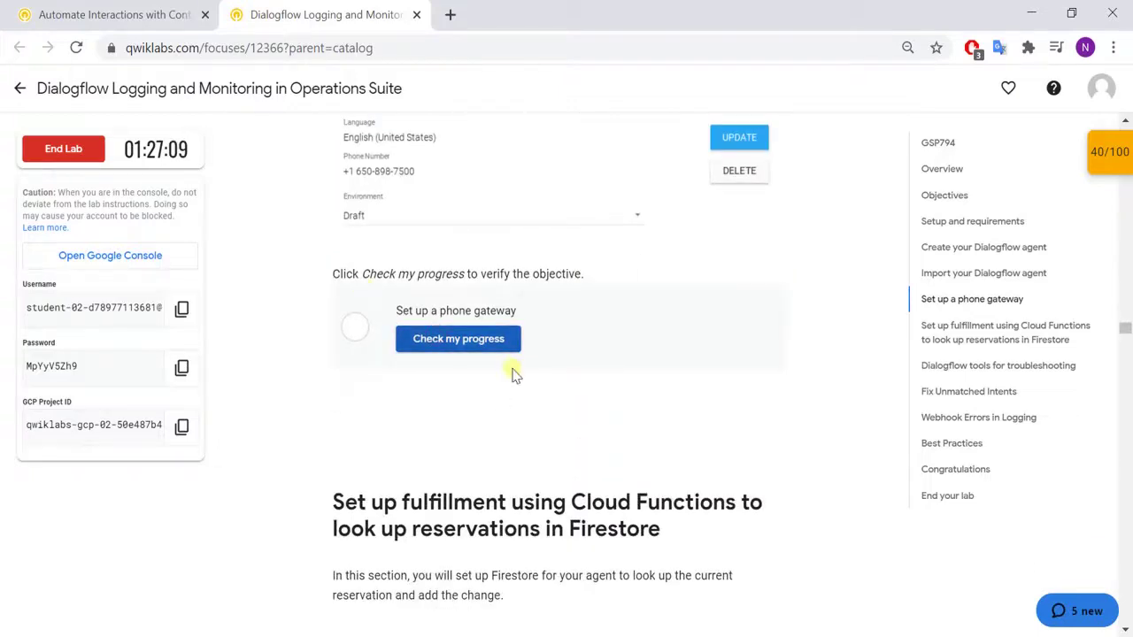
pyautogui.scroll(-2, 546, 386)
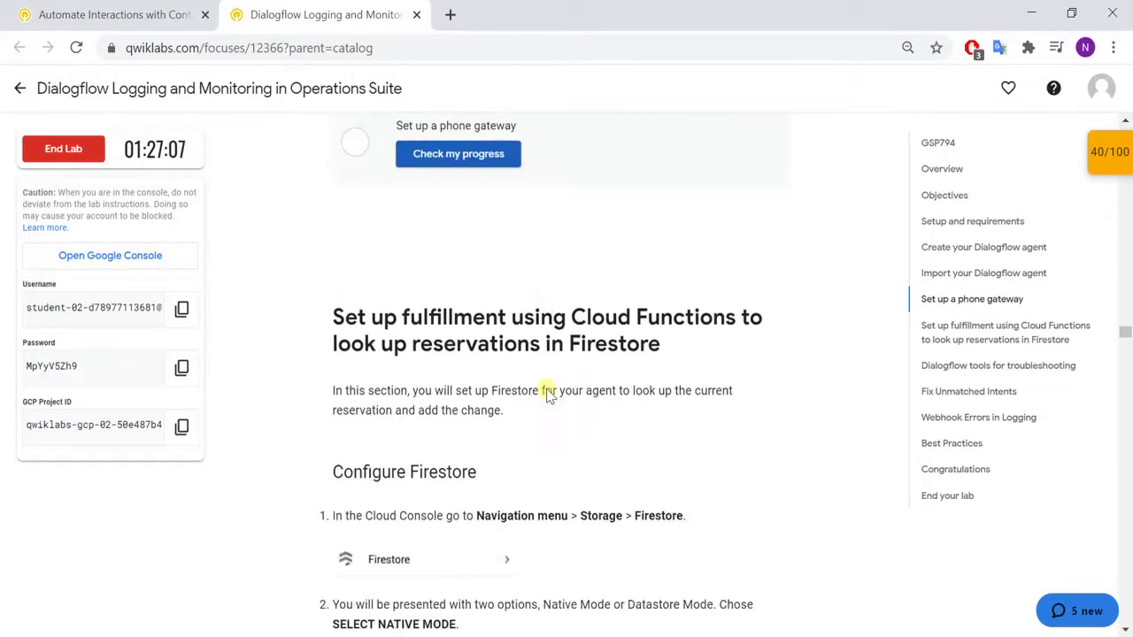
pyautogui.scroll(1, 546, 394)
pyautogui.scroll(-3, 493, 460)
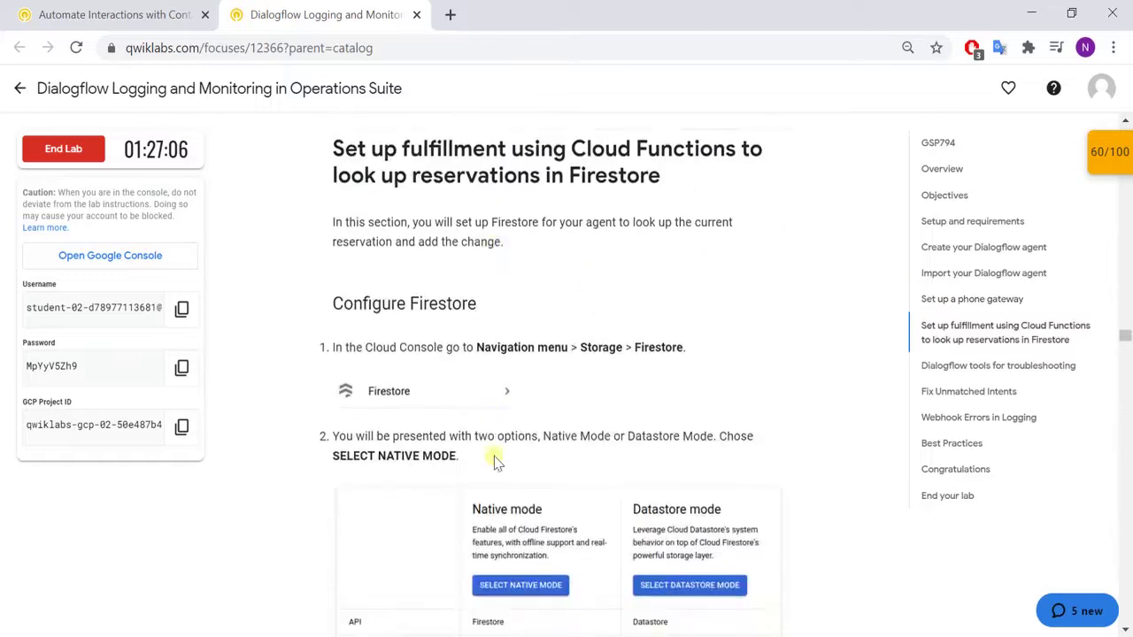
pyautogui.scroll(-7, 591, 386)
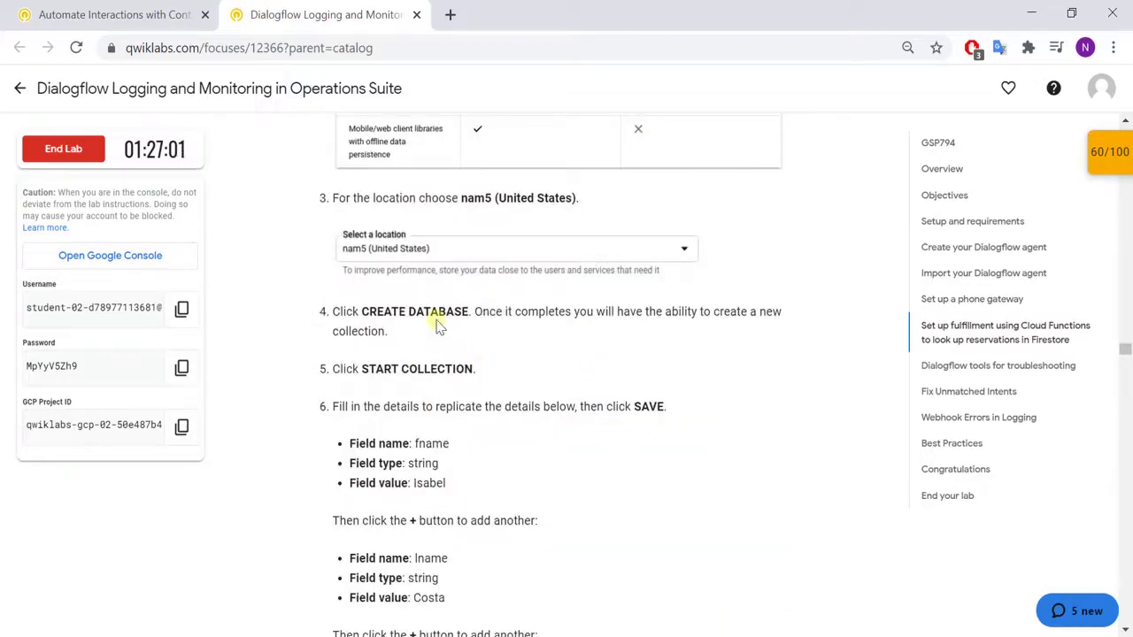
pyautogui.scroll(1, 438, 327)
pyautogui.scroll(-4, 434, 321)
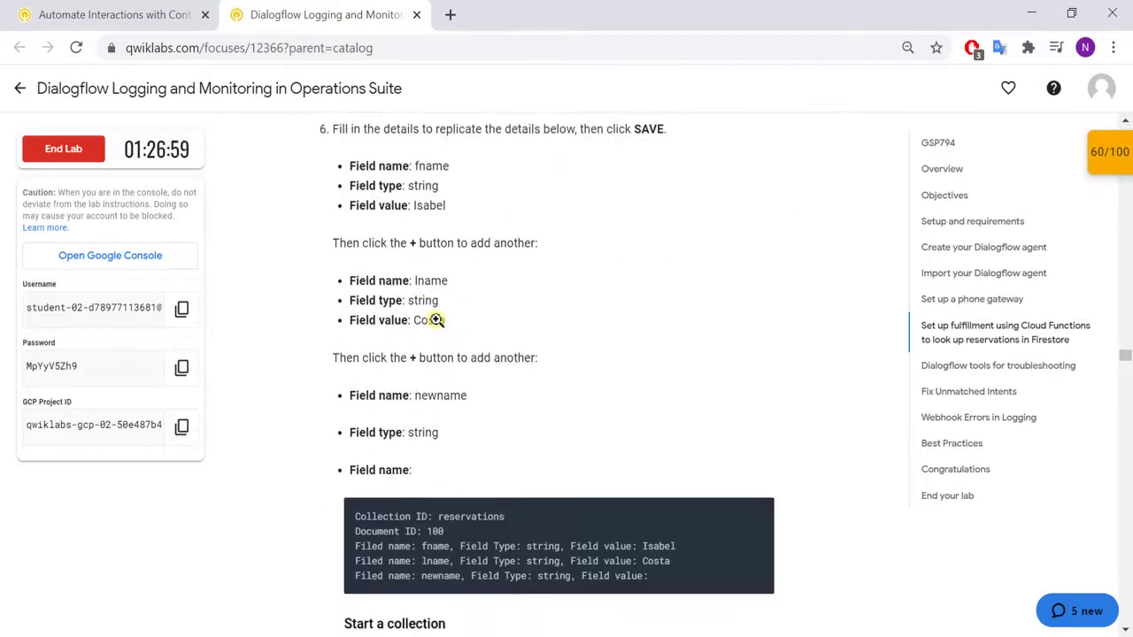
pyautogui.scroll(2, 436, 320)
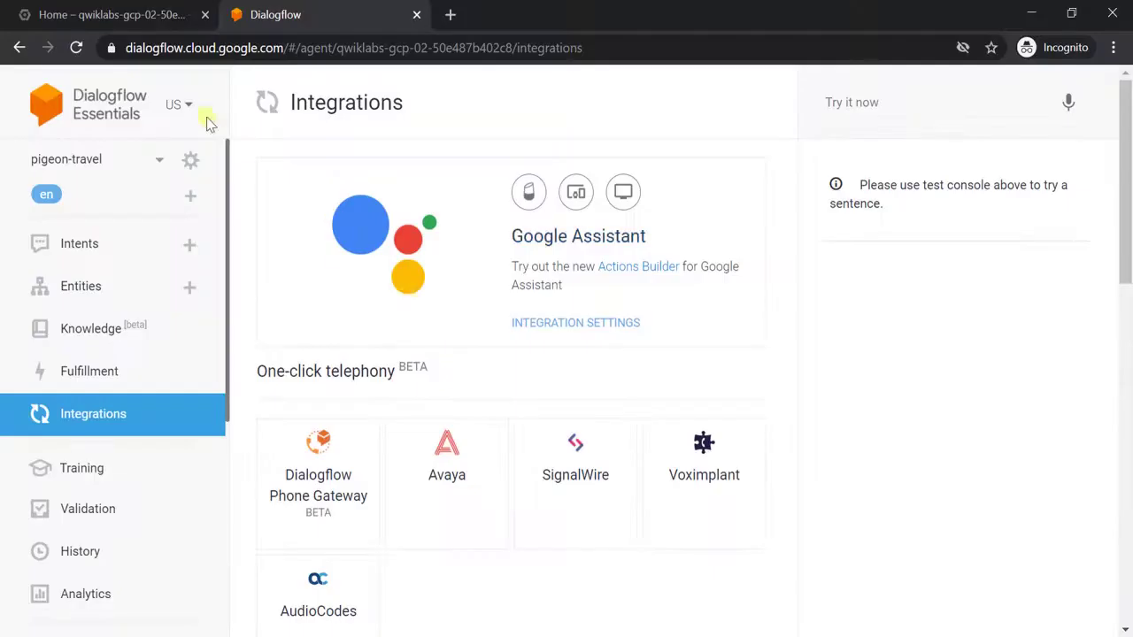
# In the Google Cloud console, open Filestore in a new tab and enable the Cloud Filestore API, rechecking the lab's Firestore instructions
pyautogui.click(46, 16)
pyautogui.scroll(-6, 139, 380)
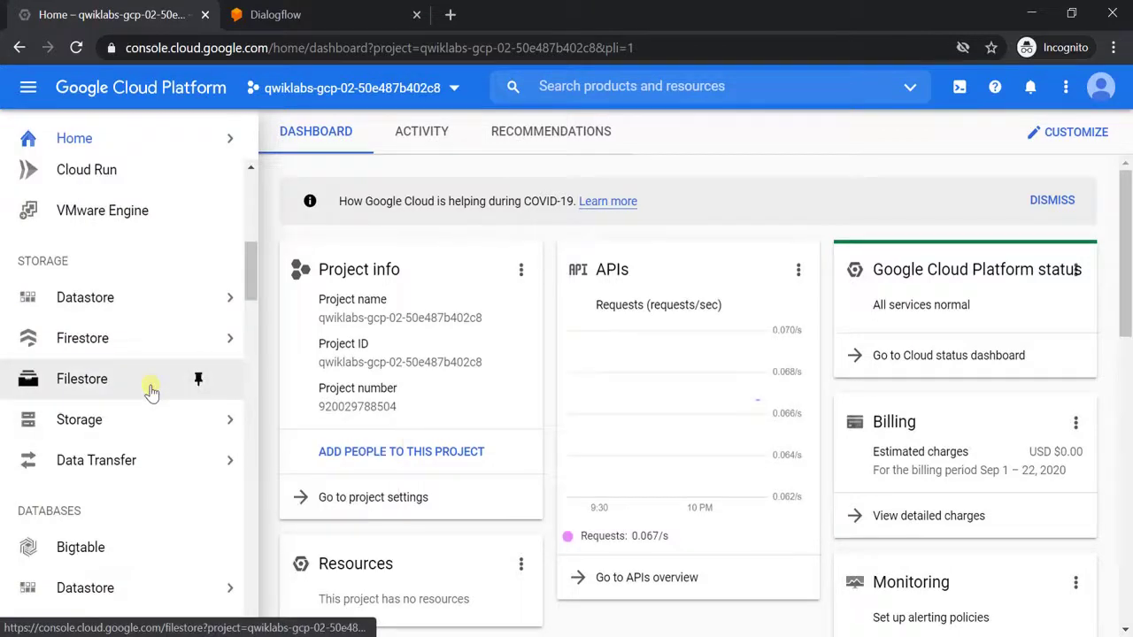
pyautogui.middleClick(151, 392)
pyautogui.click(358, 26)
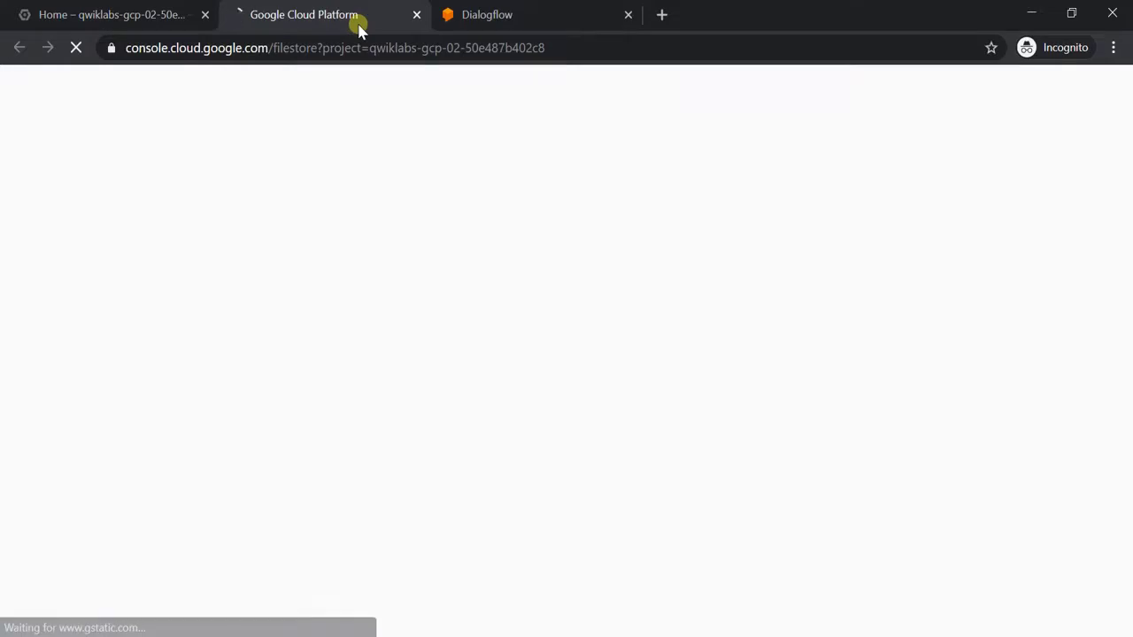
pyautogui.hotkey('alt', 'Tab')
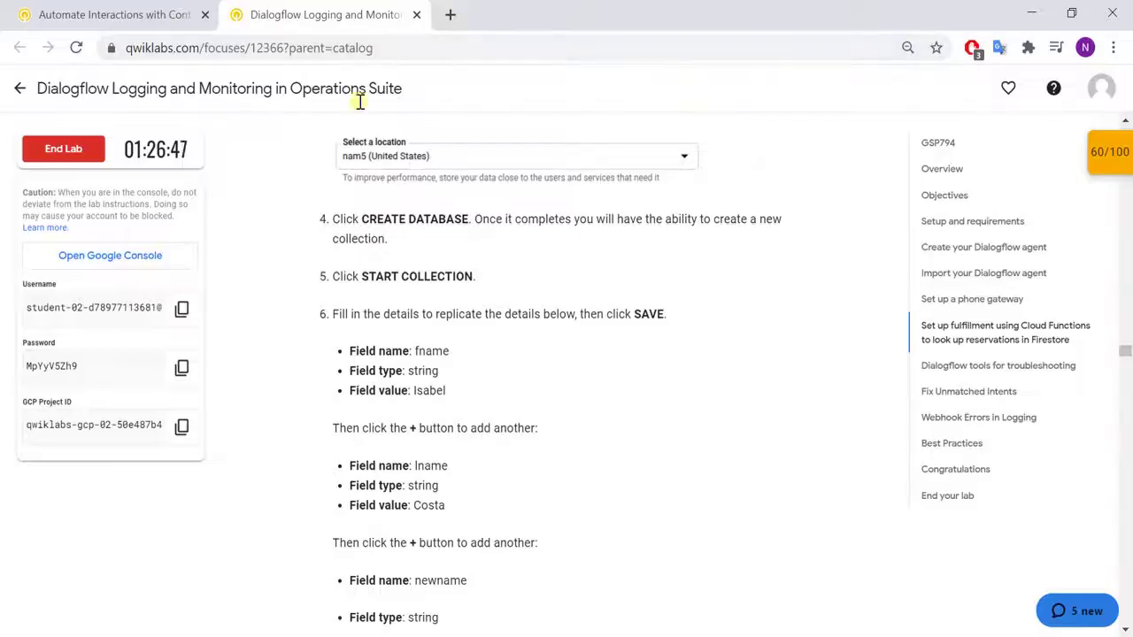
pyautogui.scroll(5, 482, 281)
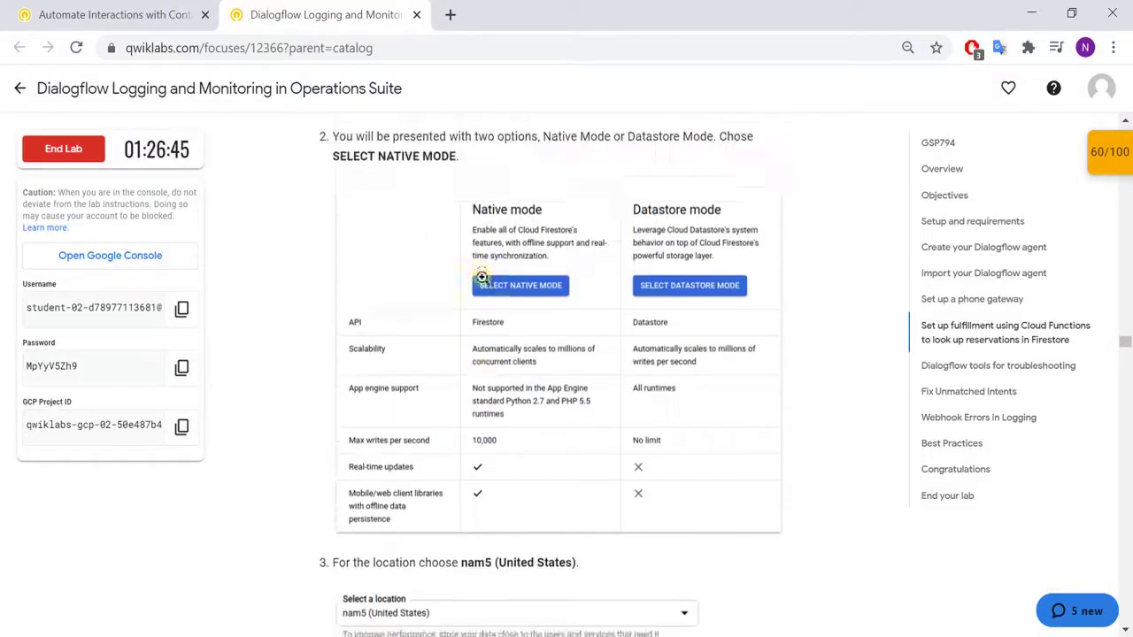
pyautogui.scroll(-4, 482, 277)
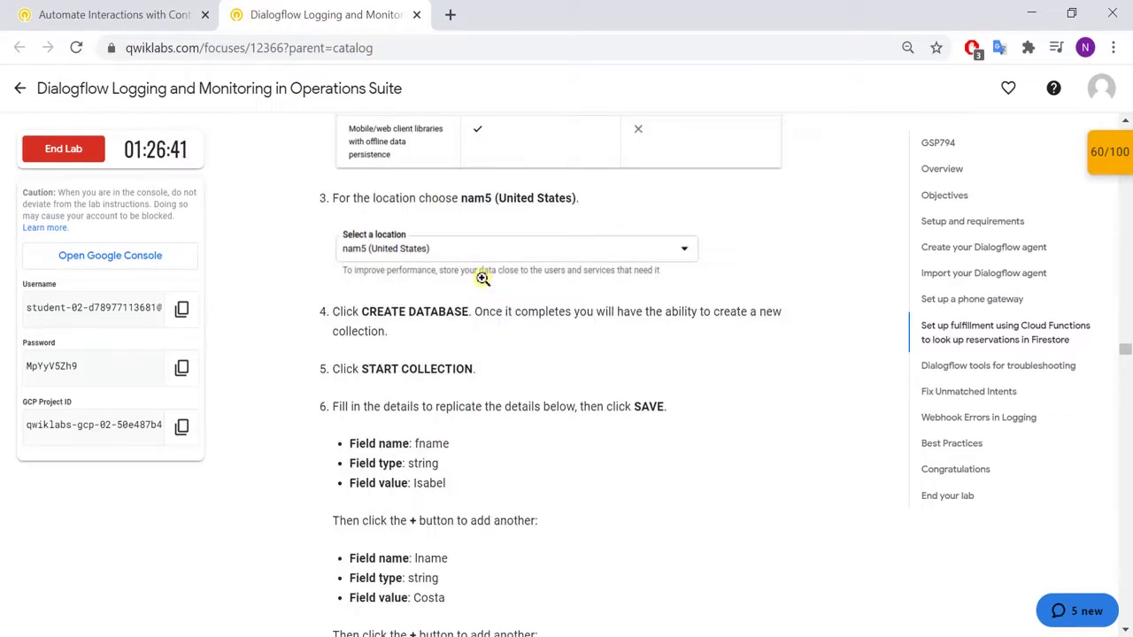
pyautogui.hotkey('alt', 'Tab')
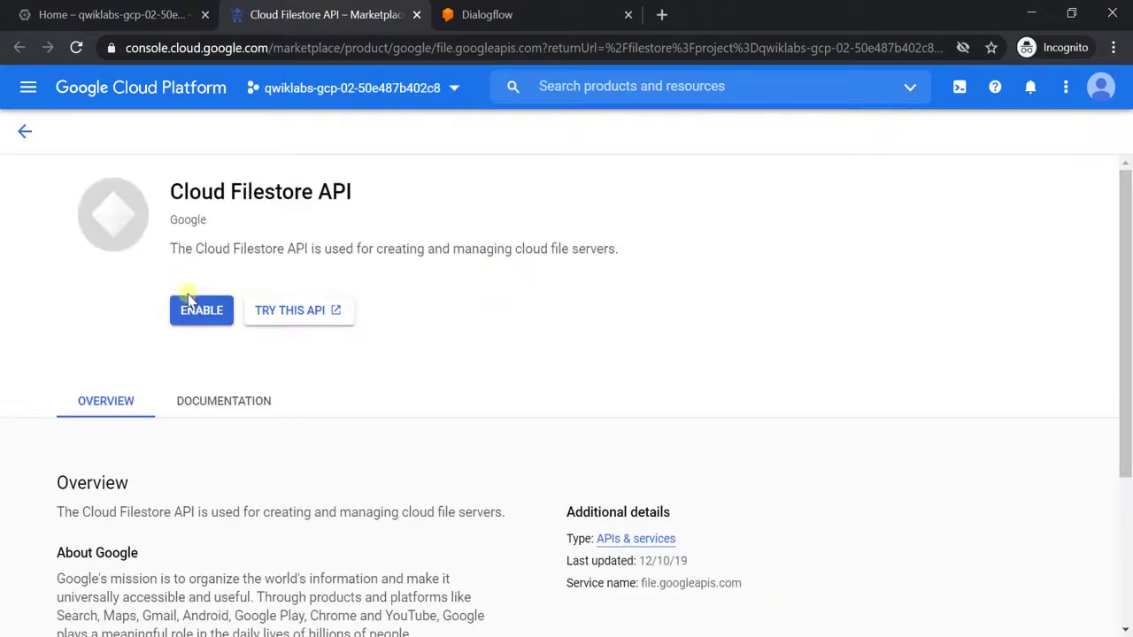
pyautogui.click(201, 316)
# Open Firestore from the Cloud console's storage products in a new tab and close the Cloud Filestore API tab
pyautogui.click(144, 15)
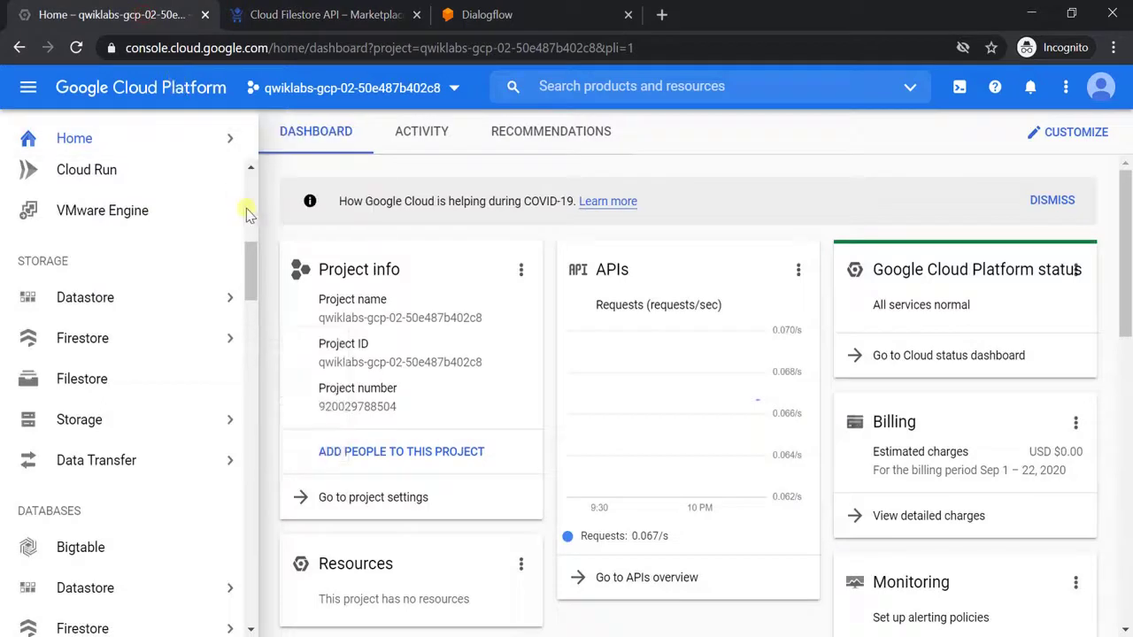
pyautogui.middleClick(183, 344)
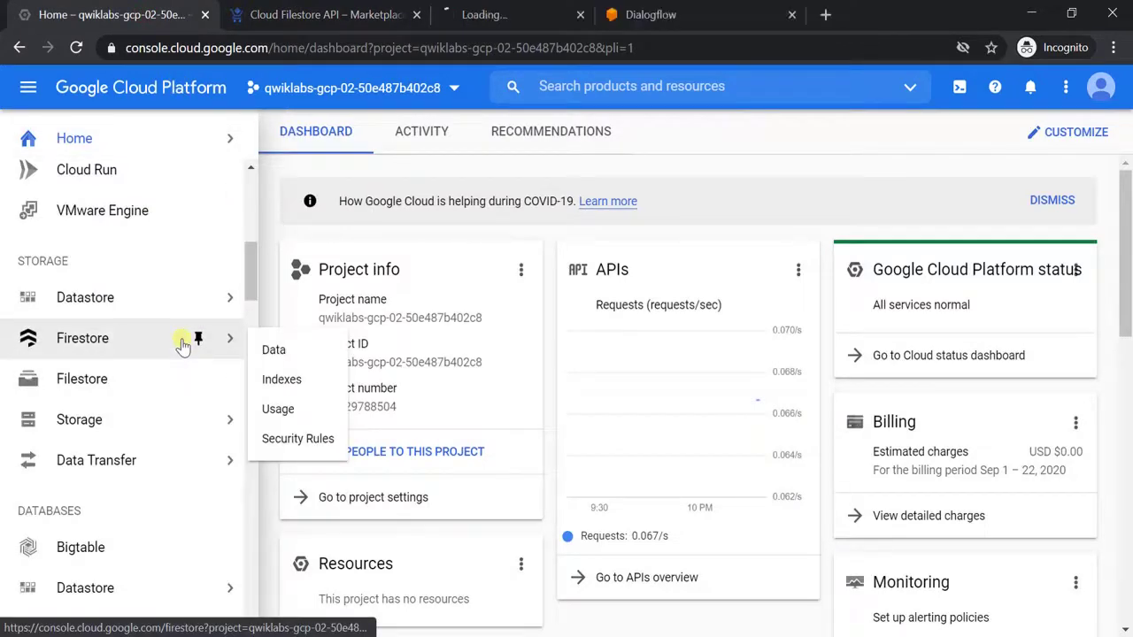
pyautogui.click(419, 15)
pyautogui.click(351, 24)
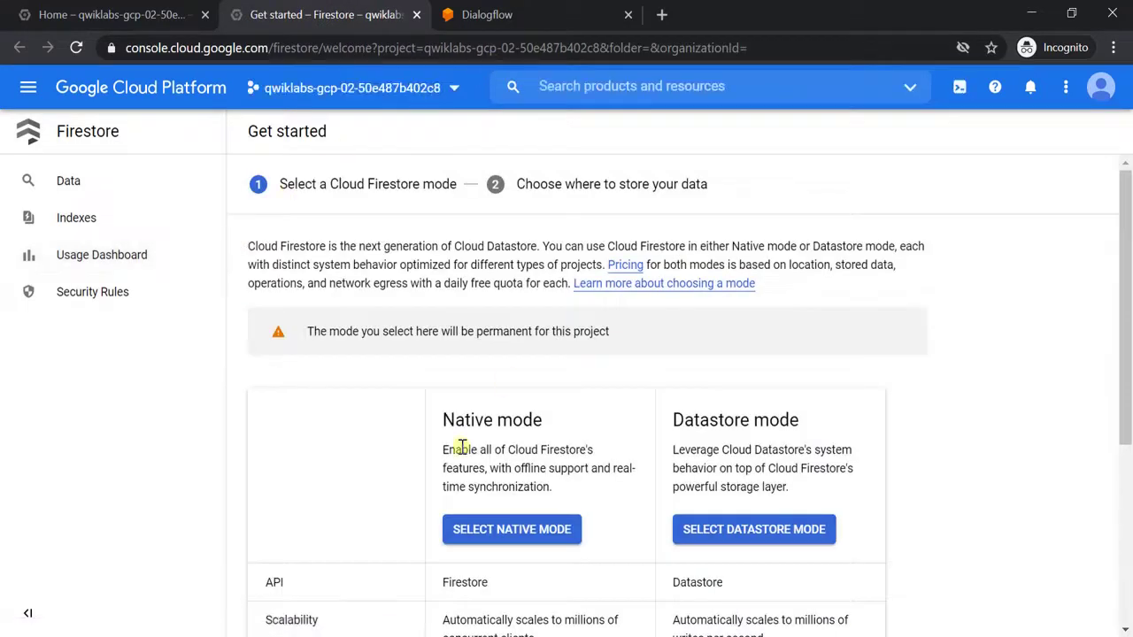
# Create the Firestore database in Native mode with the location nam5 (United States)
pyautogui.click(494, 526)
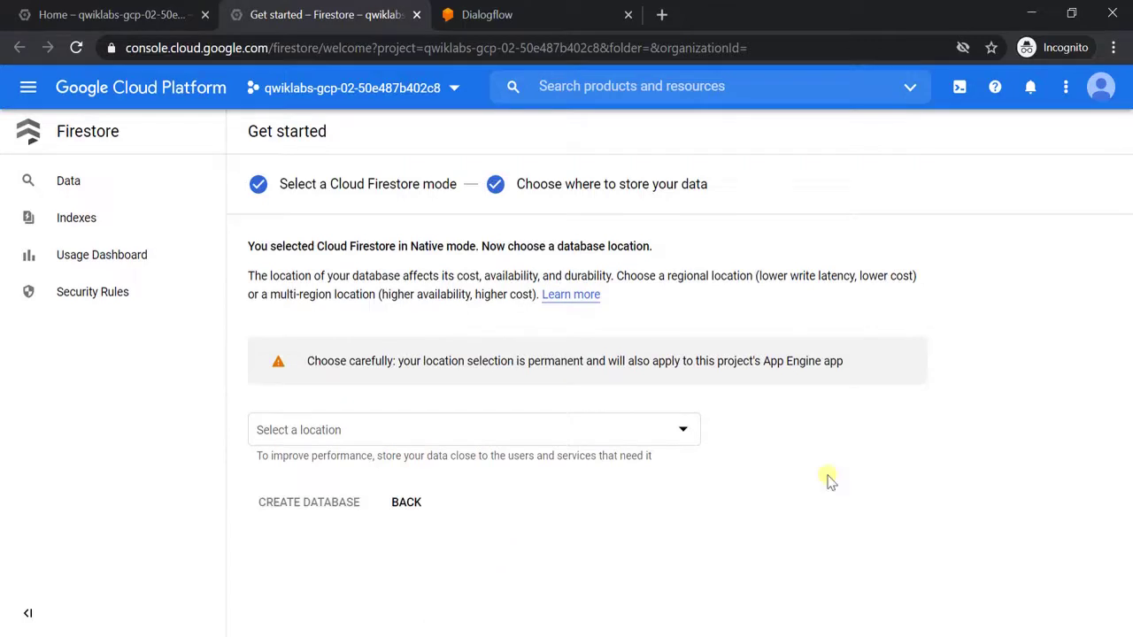
pyautogui.click(523, 441)
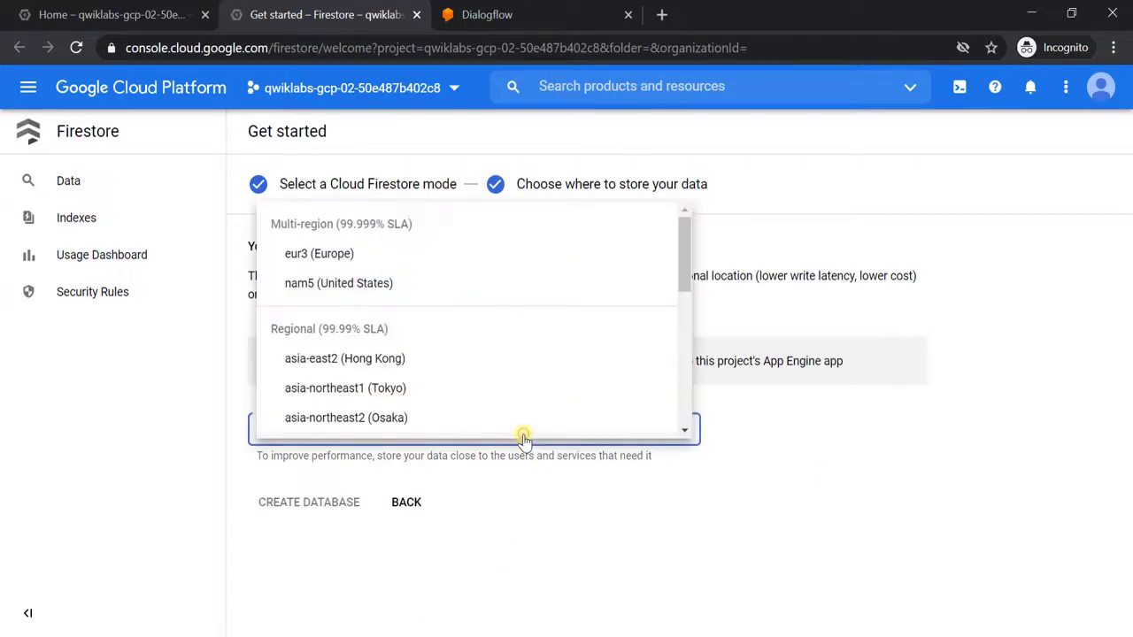
pyautogui.click(479, 284)
pyautogui.click(294, 512)
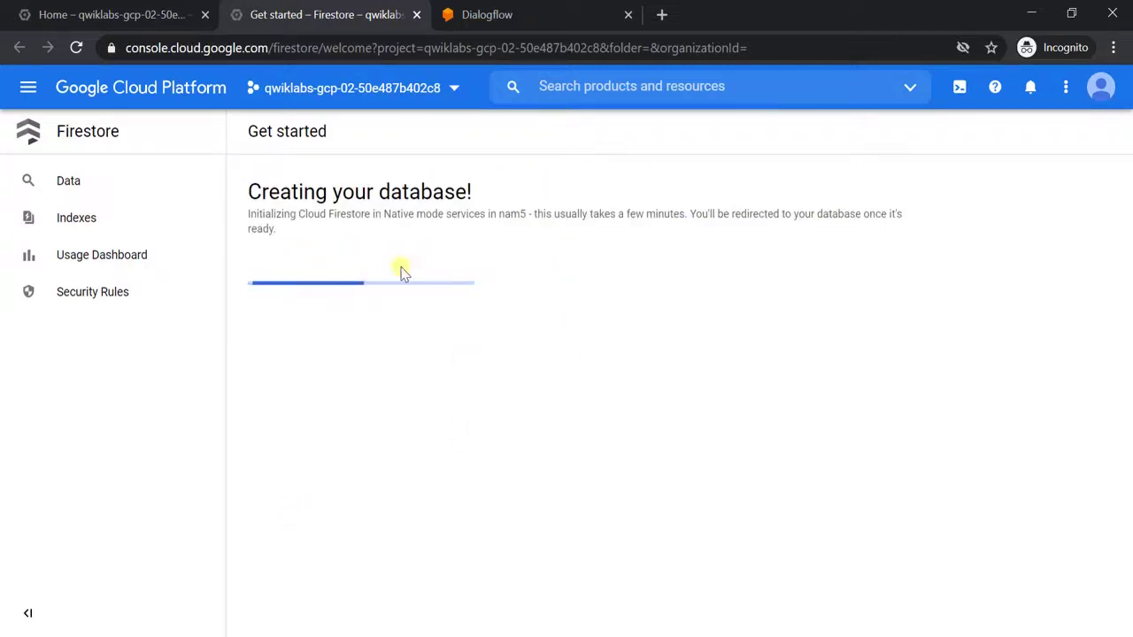
# Copy the fname field value from the lab instructions and open the form for starting a collection in the Firestore database
pyautogui.hotkey('alt', 'Tab')
pyautogui.scroll(-1, 580, 398)
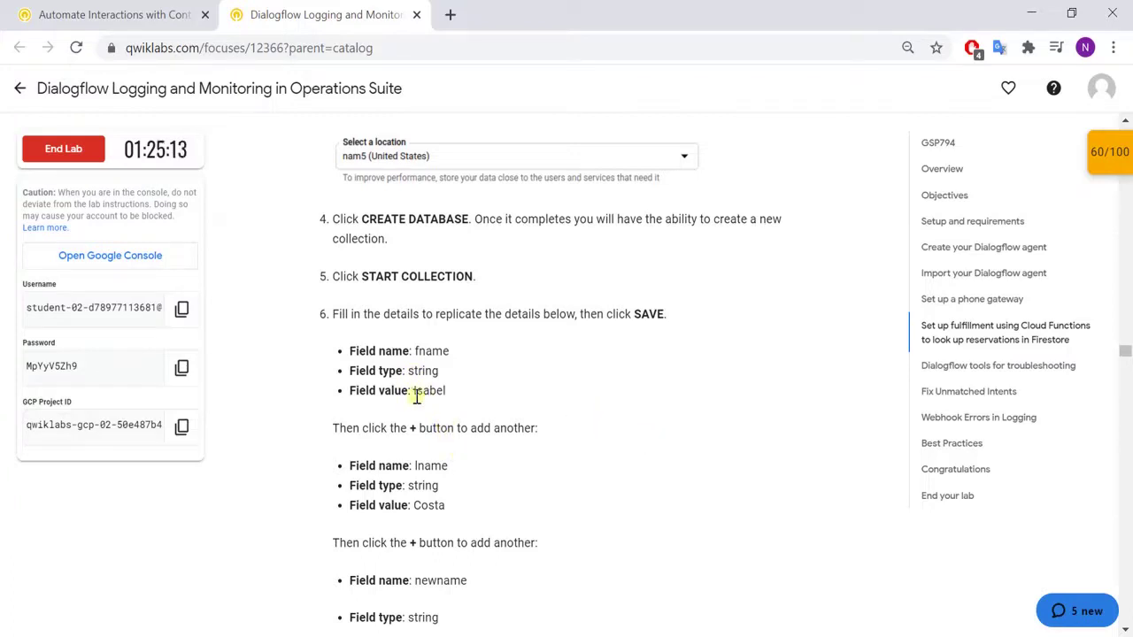
pyautogui.doubleClick(420, 390)
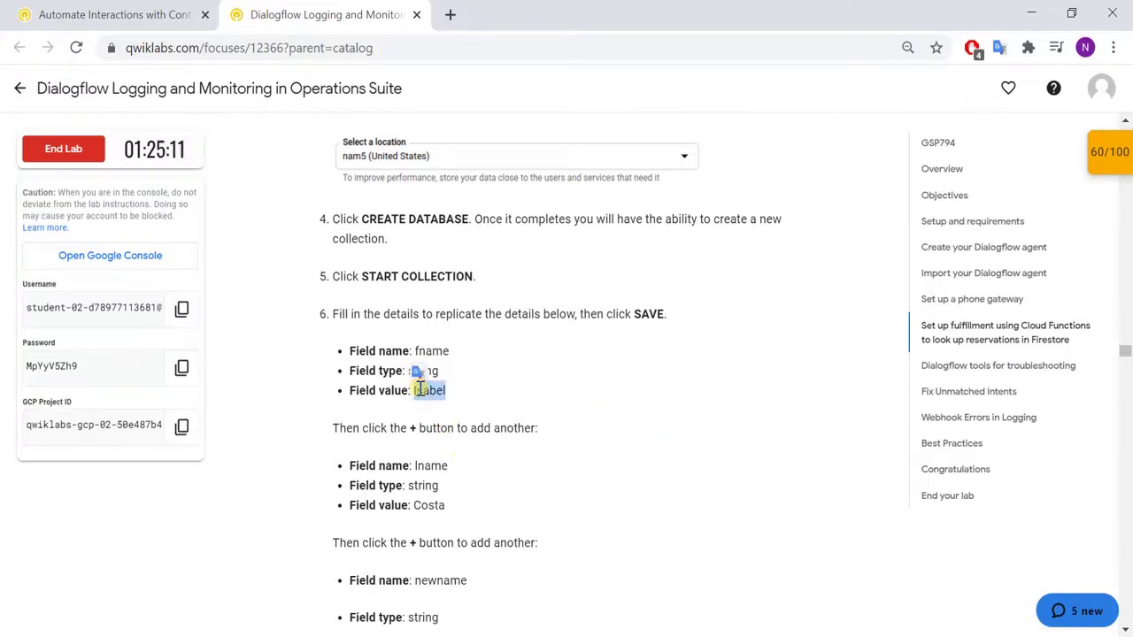
pyautogui.hotkey('alt', 'Tab')
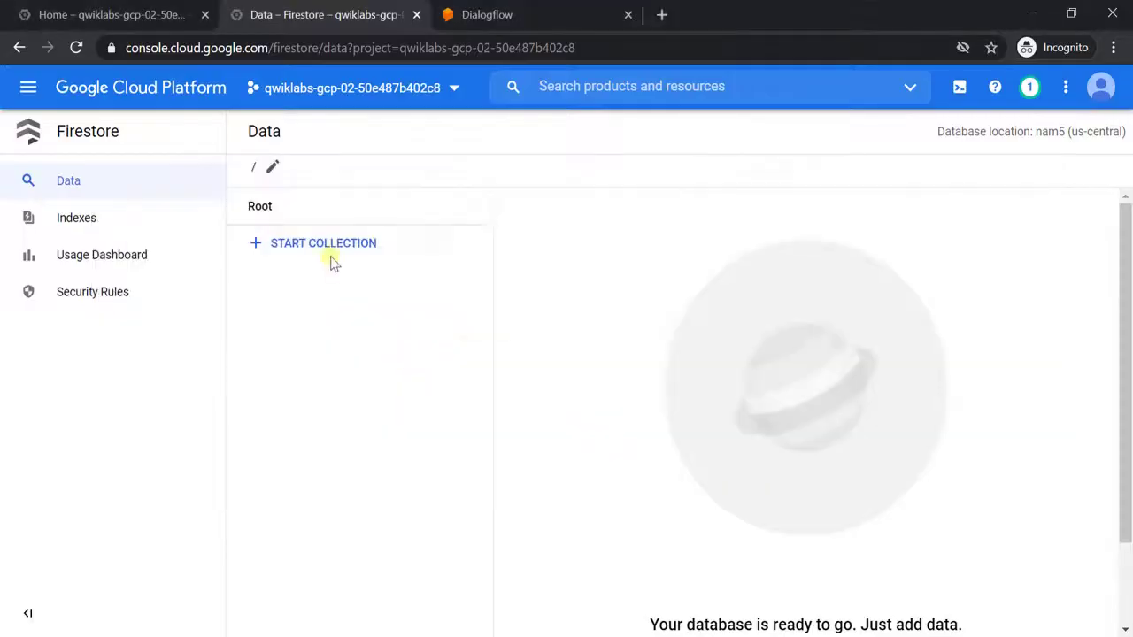
pyautogui.click(478, 252)
# Examine the lab instructions for the collection ID, document ID and field details of the new Firestore collection
pyautogui.hotkey('alt', 'Tab')
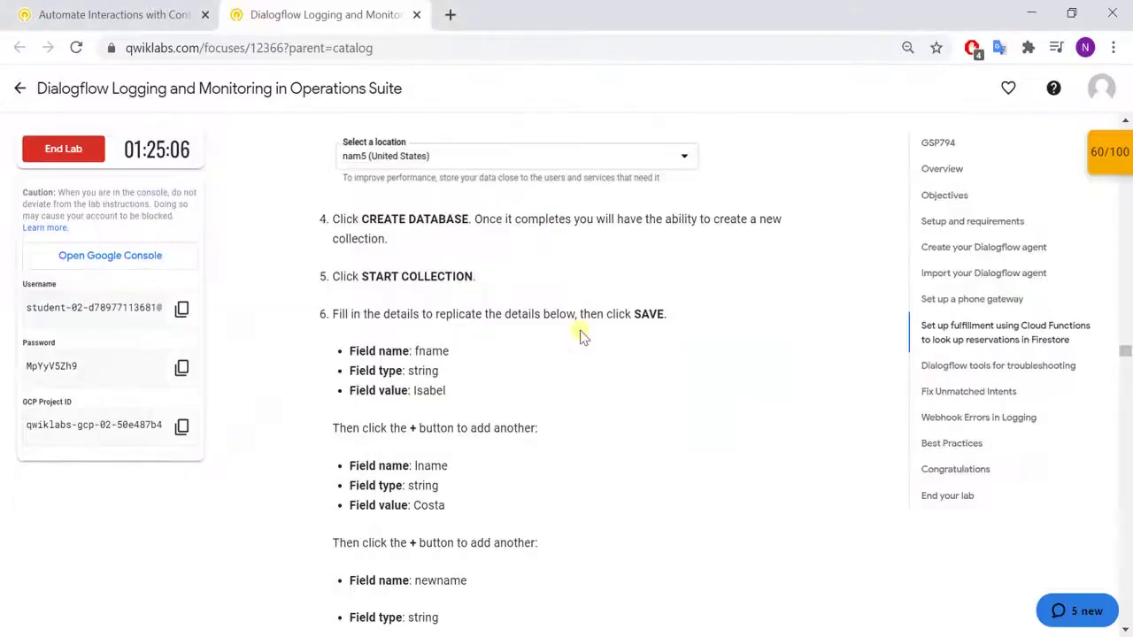
pyautogui.scroll(1, 594, 400)
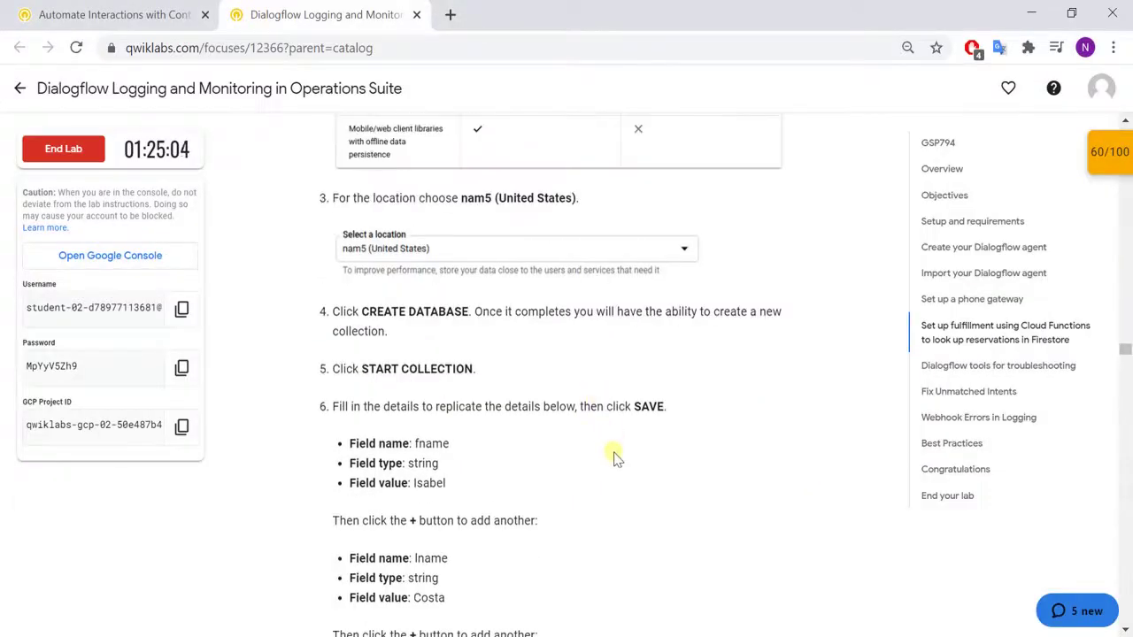
pyautogui.scroll(-1, 613, 458)
pyautogui.scroll(2, 612, 458)
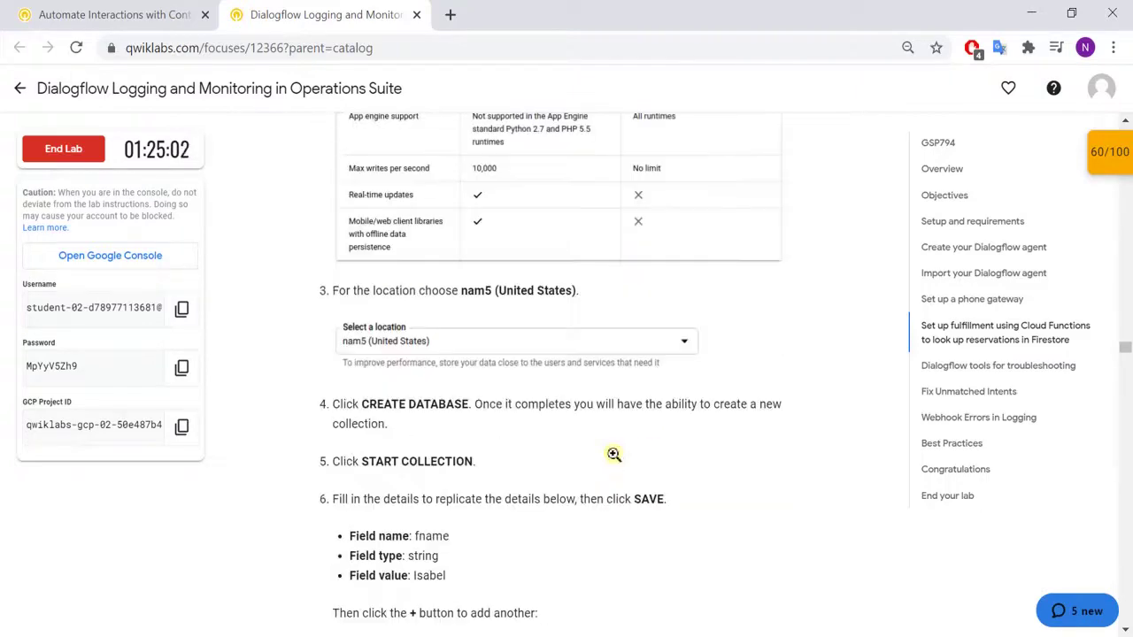
pyautogui.scroll(3, 613, 453)
pyautogui.scroll(-5, 612, 455)
pyautogui.hotkey('alt', 'Tab')
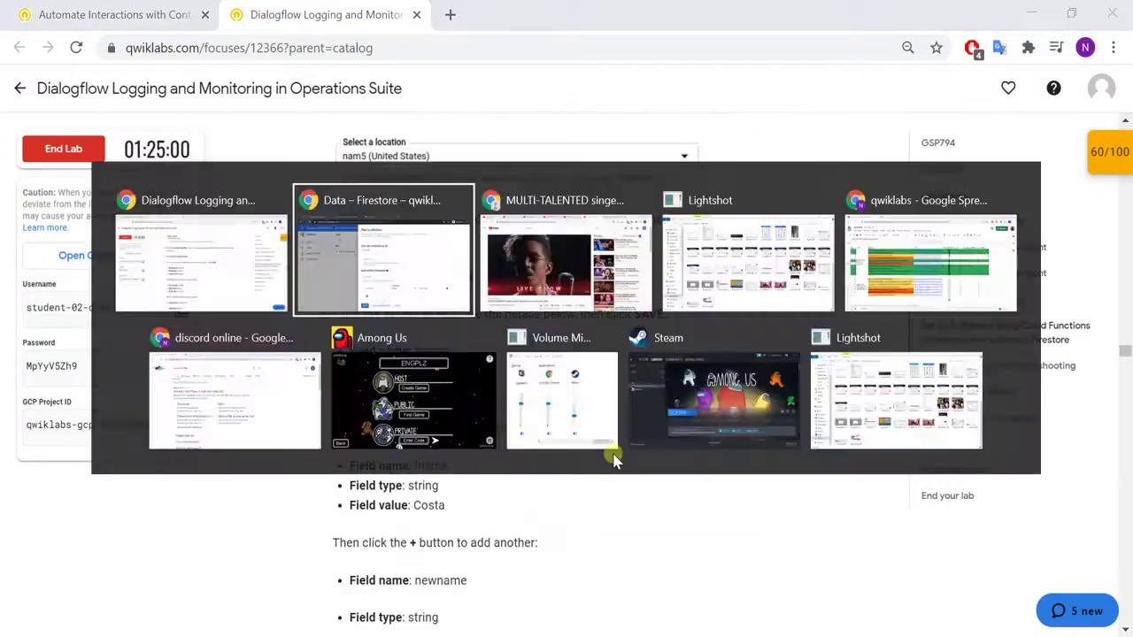
pyautogui.hotkey('alt', 'Tab')
pyautogui.scroll(-2, 595, 434)
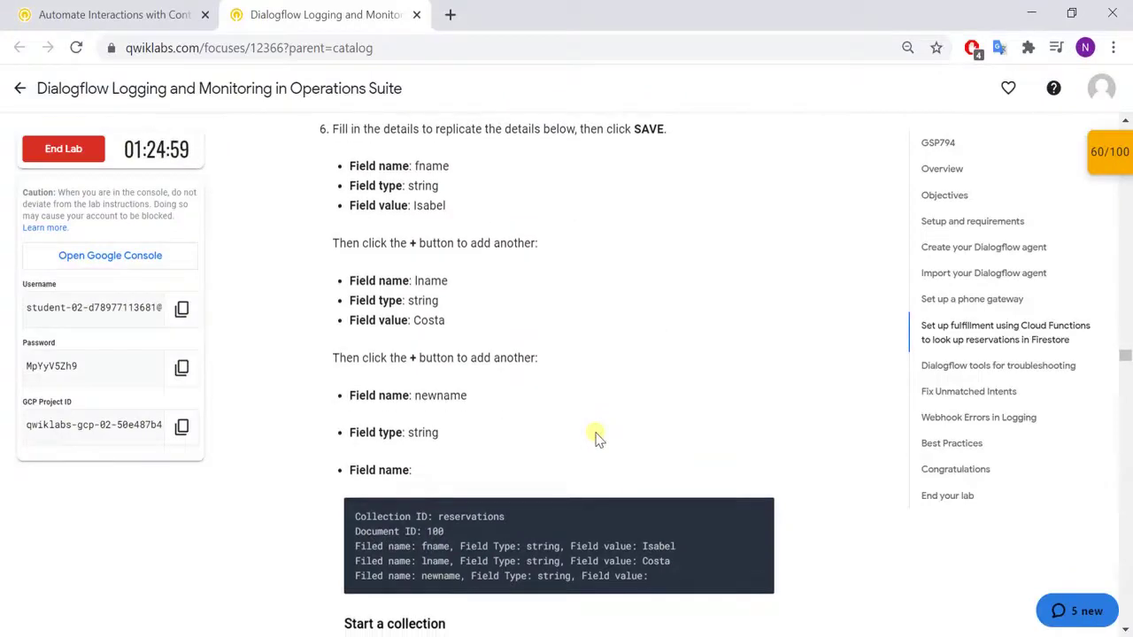
pyautogui.scroll(-1, 460, 520)
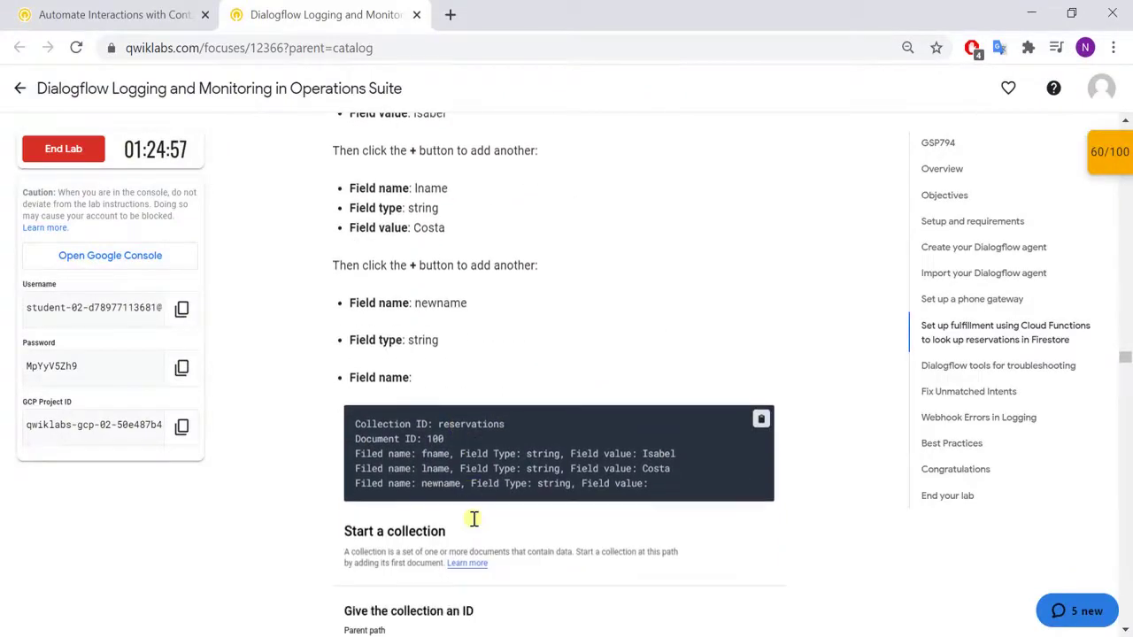
pyautogui.scroll(-3, 478, 502)
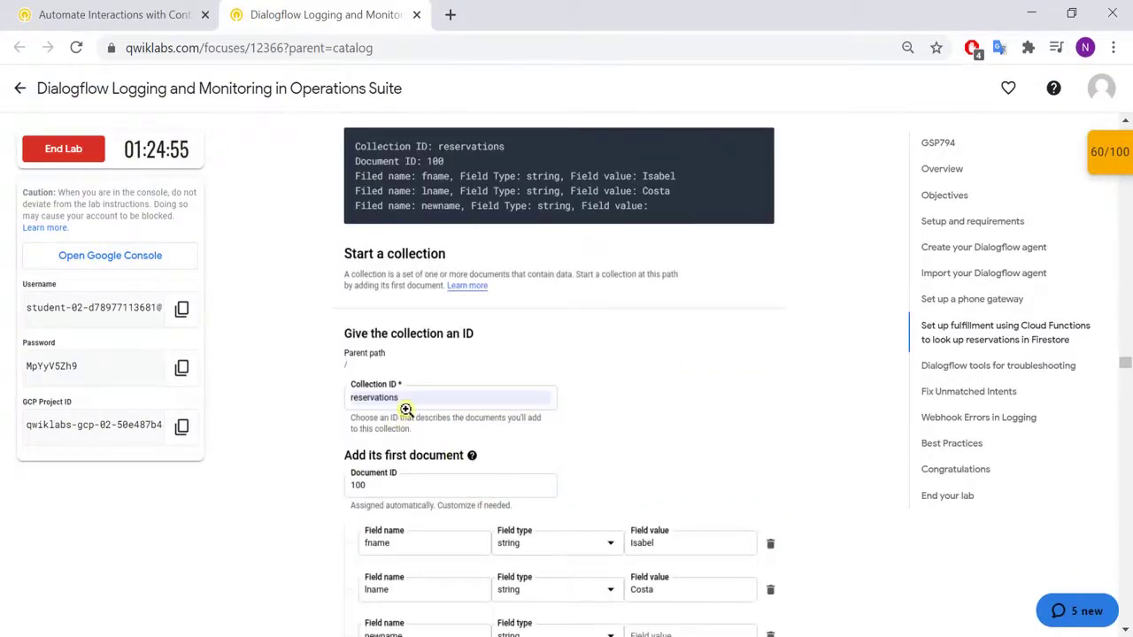
pyautogui.hotkey('alt', 'Tab')
pyautogui.click(575, 299)
pyautogui.write('rese')
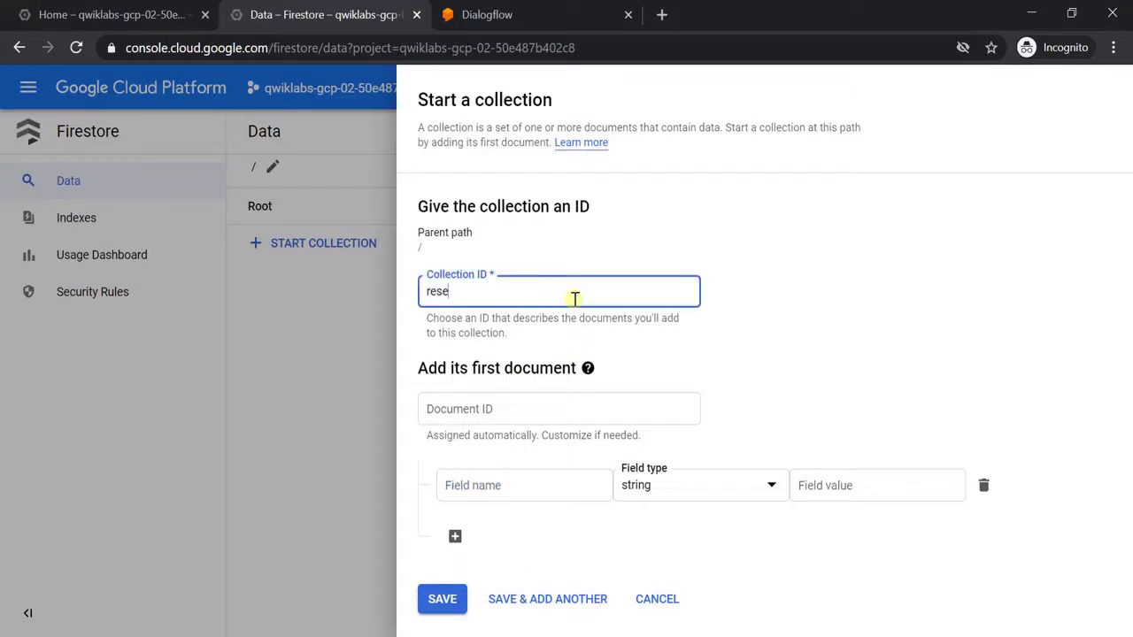
pyautogui.write('rvations')
pyautogui.press('Tab')
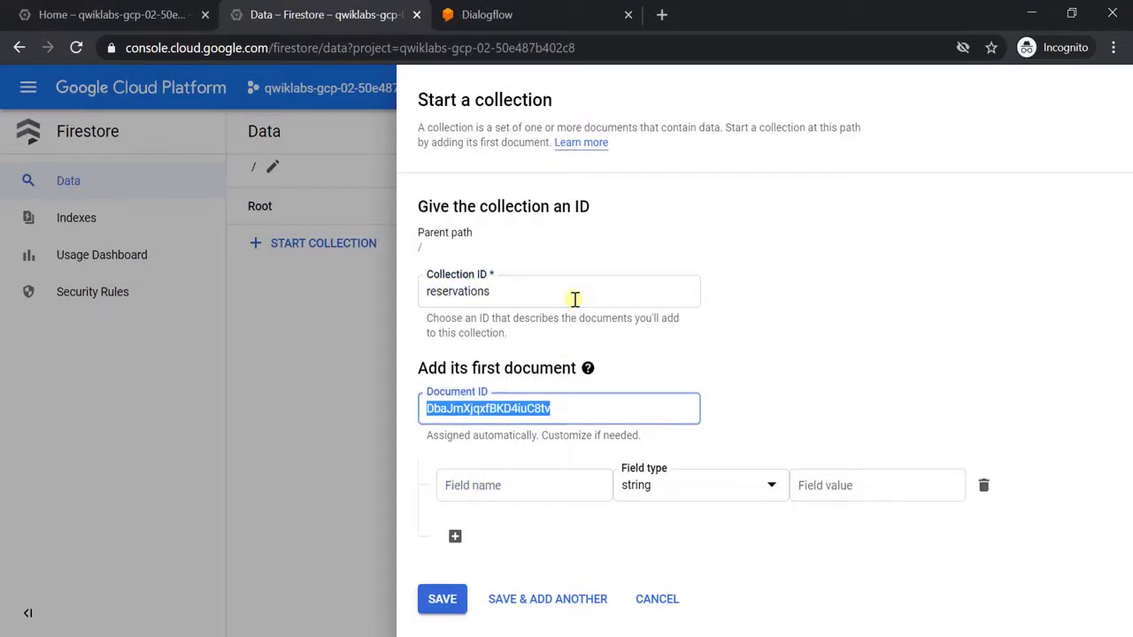
pyautogui.press('Escape')
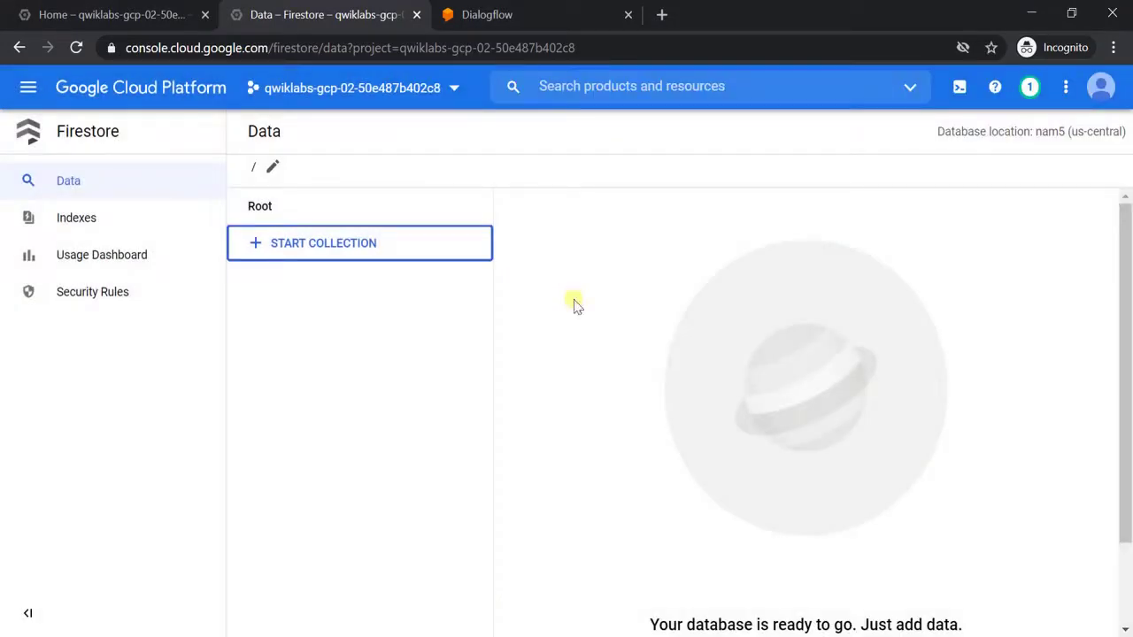
# Start a new Firestore collection with the collection ID reservations and the document ID 100
pyautogui.press('Return')
pyautogui.click(573, 299)
pyautogui.write('rews')
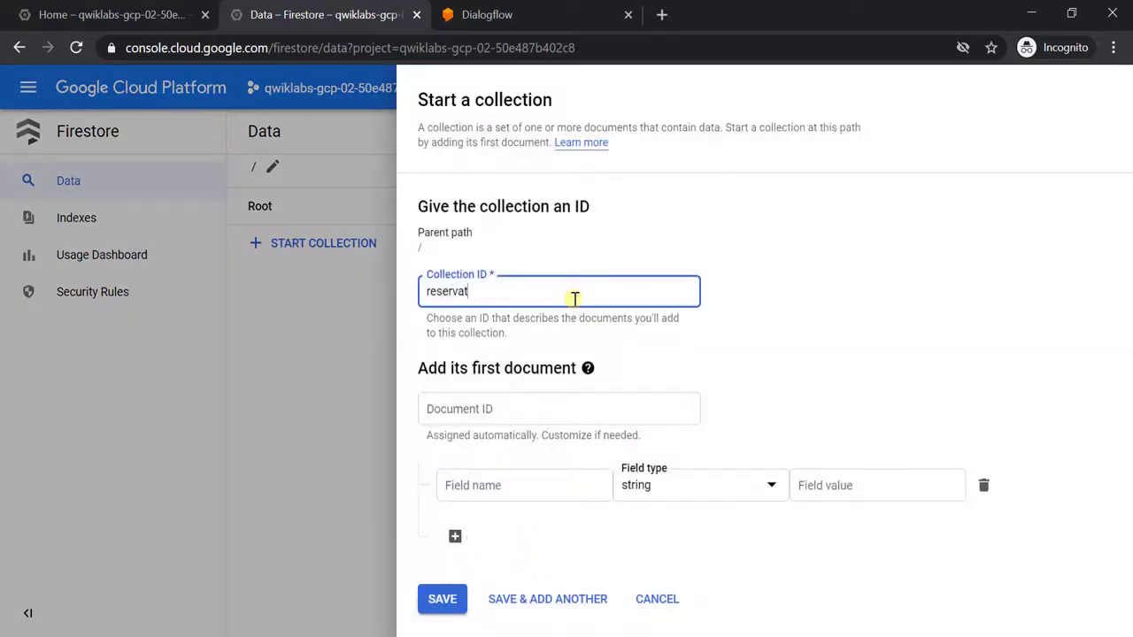
pyautogui.press('Tab')
pyautogui.write('1')
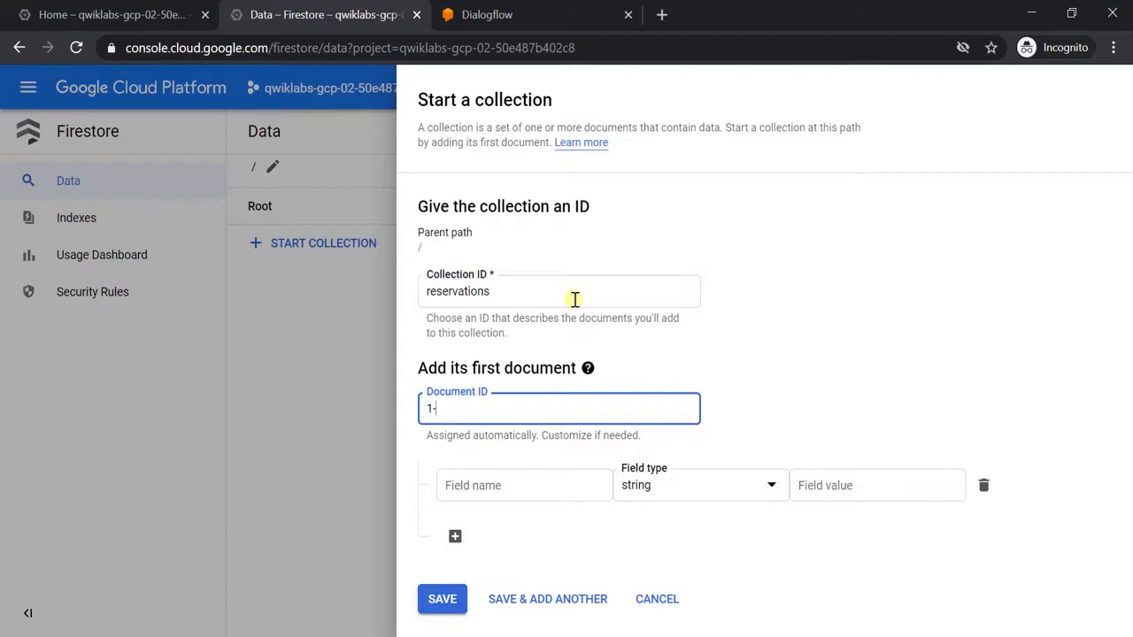
# Fill in the document's first field as fname, type string, with the lab's sample first name as its value
pyautogui.press('Tab')
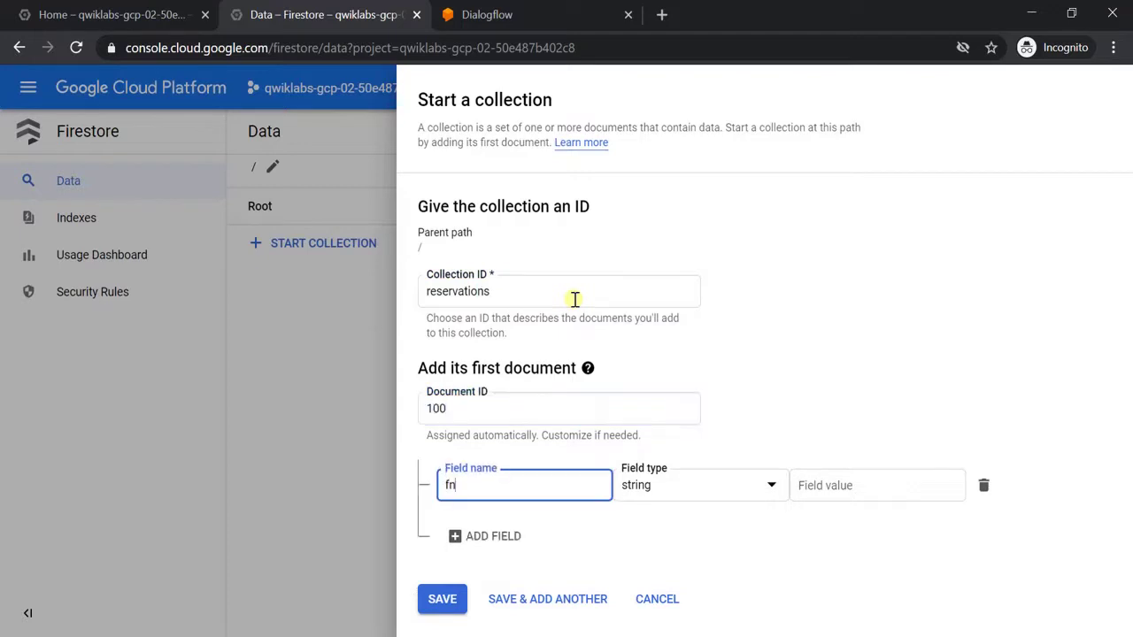
pyautogui.press('Tab')
pyautogui.press('Tab')
pyautogui.press('Tab')
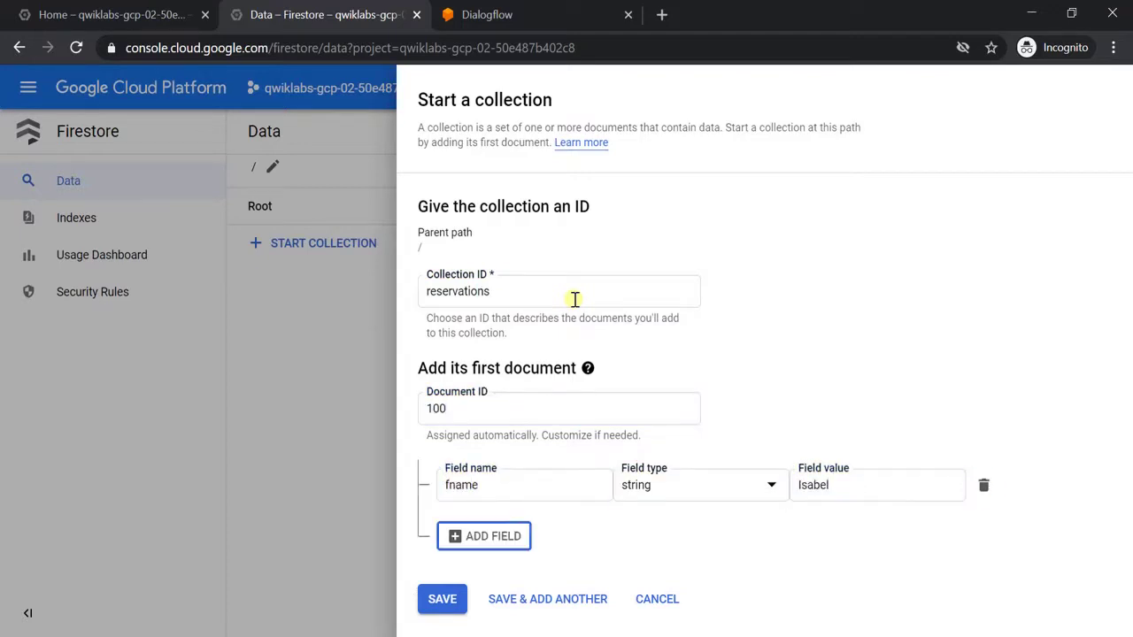
# Add a second document field named lname, type string, with the lab's sample last name as its value
pyautogui.press('Return')
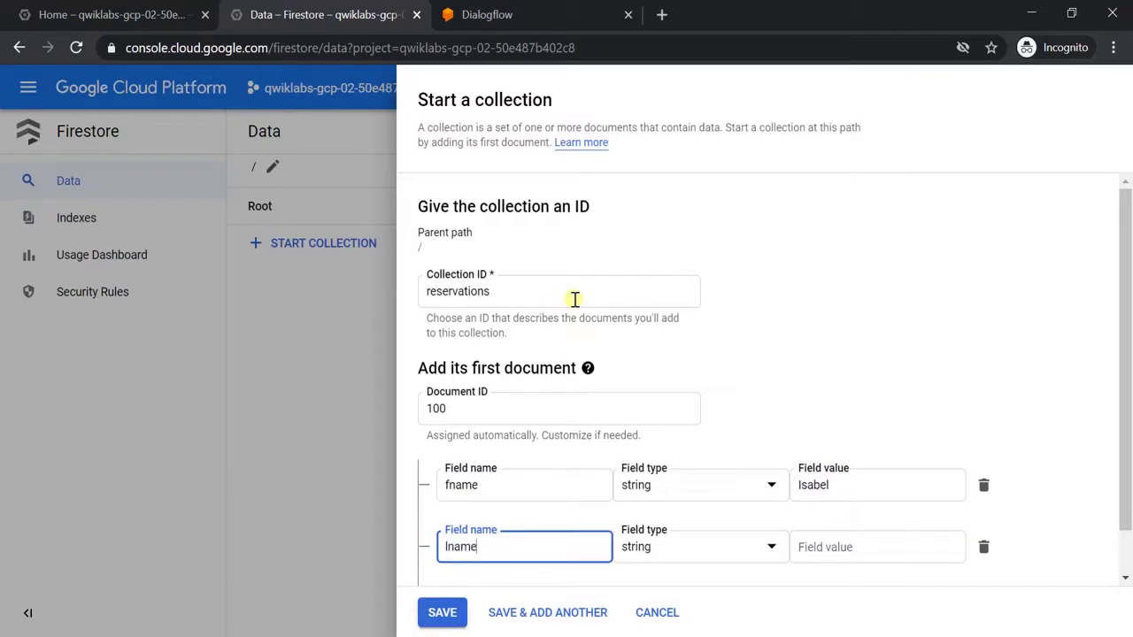
pyautogui.press('Tab')
pyautogui.press('Tab')
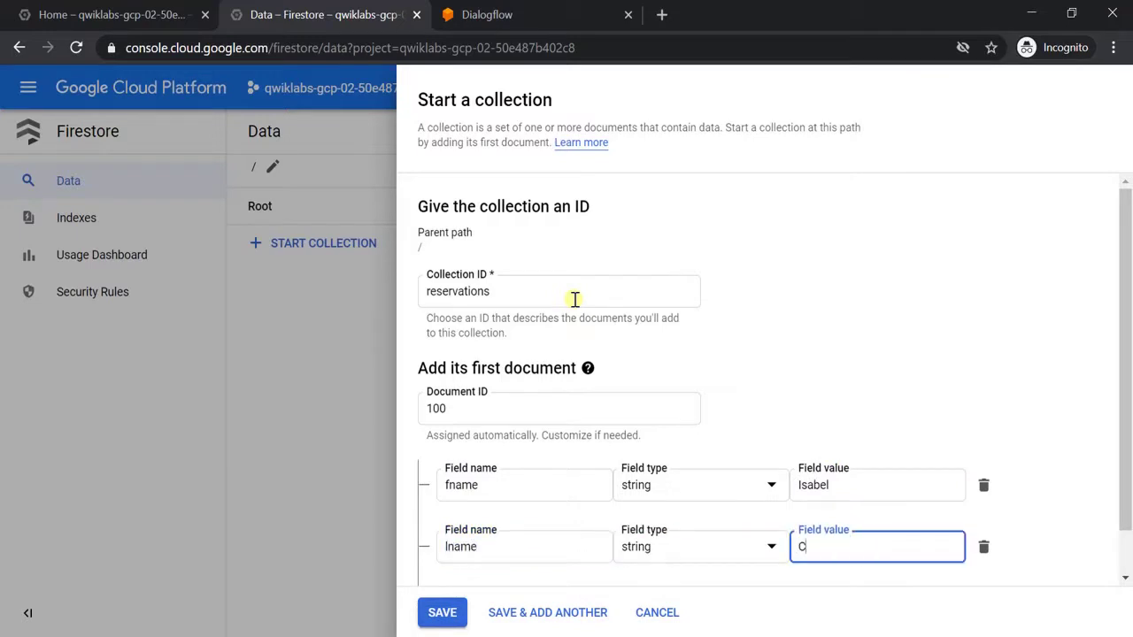
pyautogui.write('Costa')
pyautogui.press('Tab')
pyautogui.press('Tab')
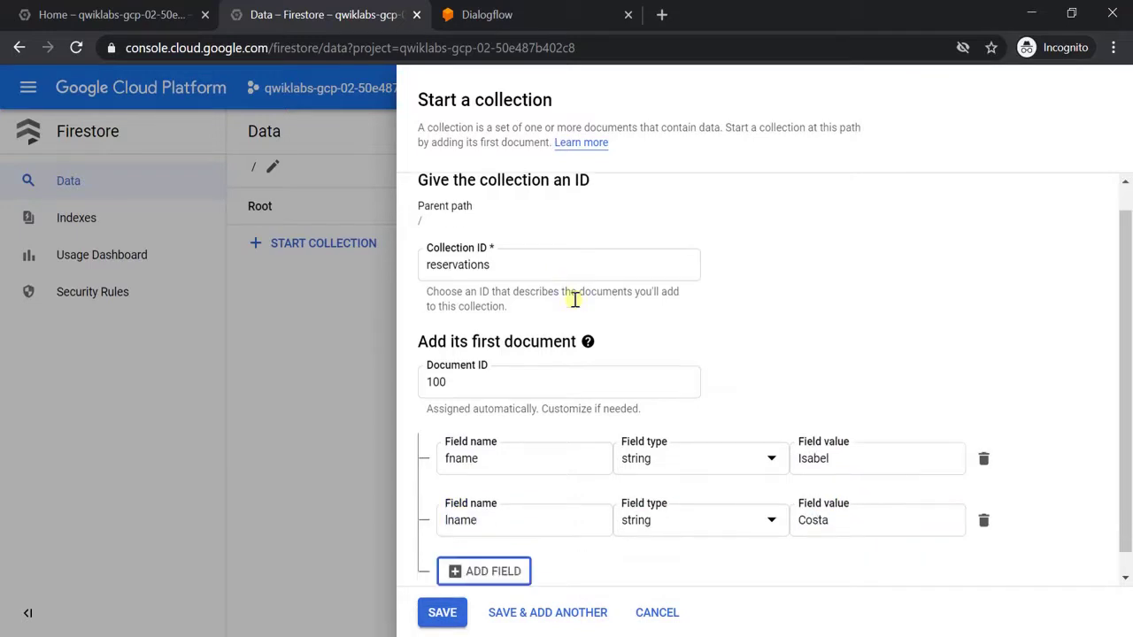
# Add a third string field named newname with an empty value, checking it against the lab instructions, and save the document
pyautogui.press('Return')
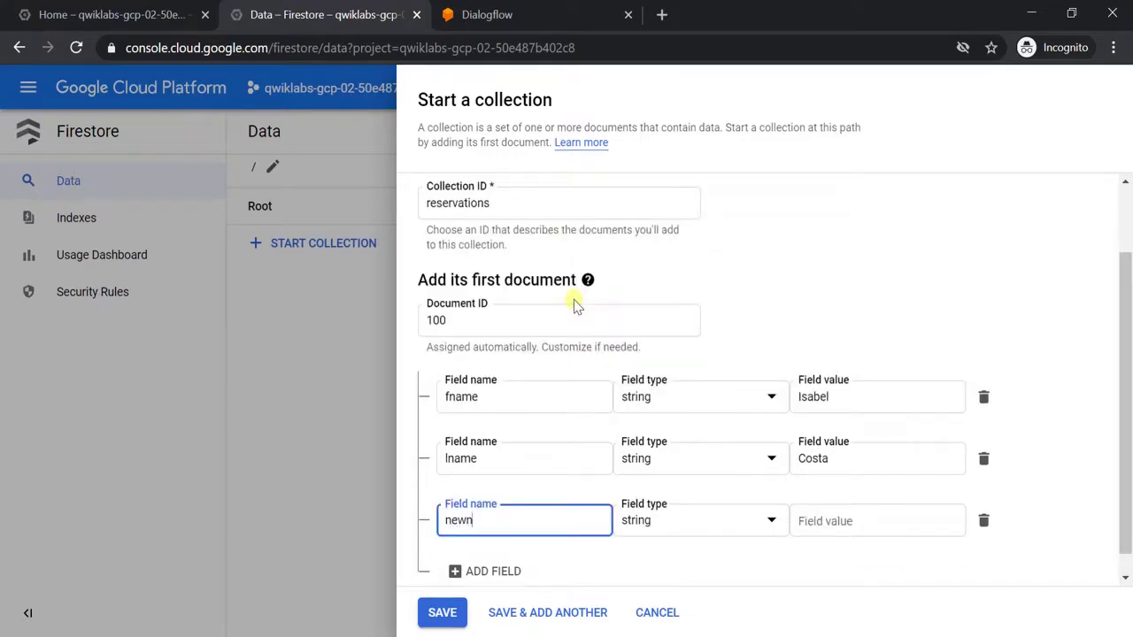
pyautogui.hotkey('alt', 'Tab')
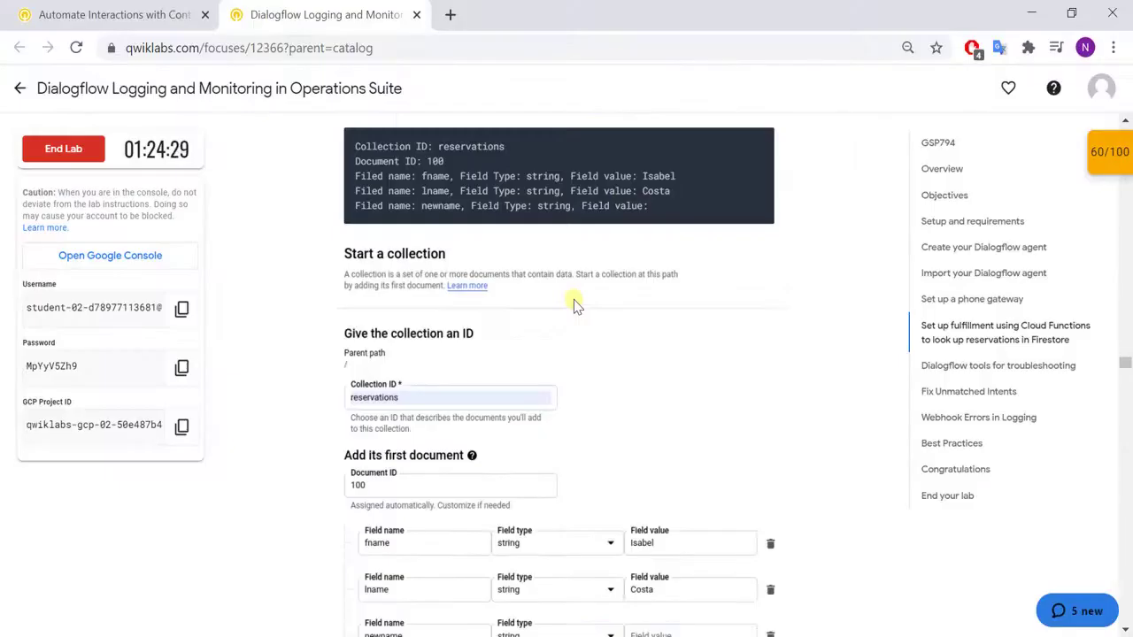
pyautogui.scroll(-2, 574, 305)
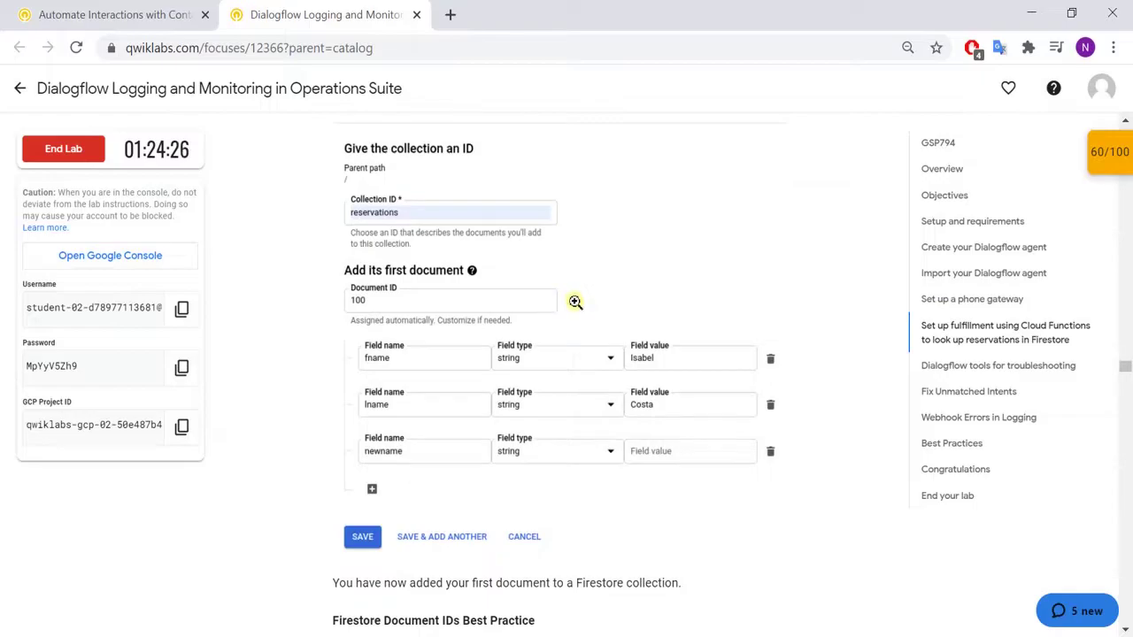
pyautogui.scroll(-4, 575, 305)
pyautogui.hotkey('alt', 'Tab')
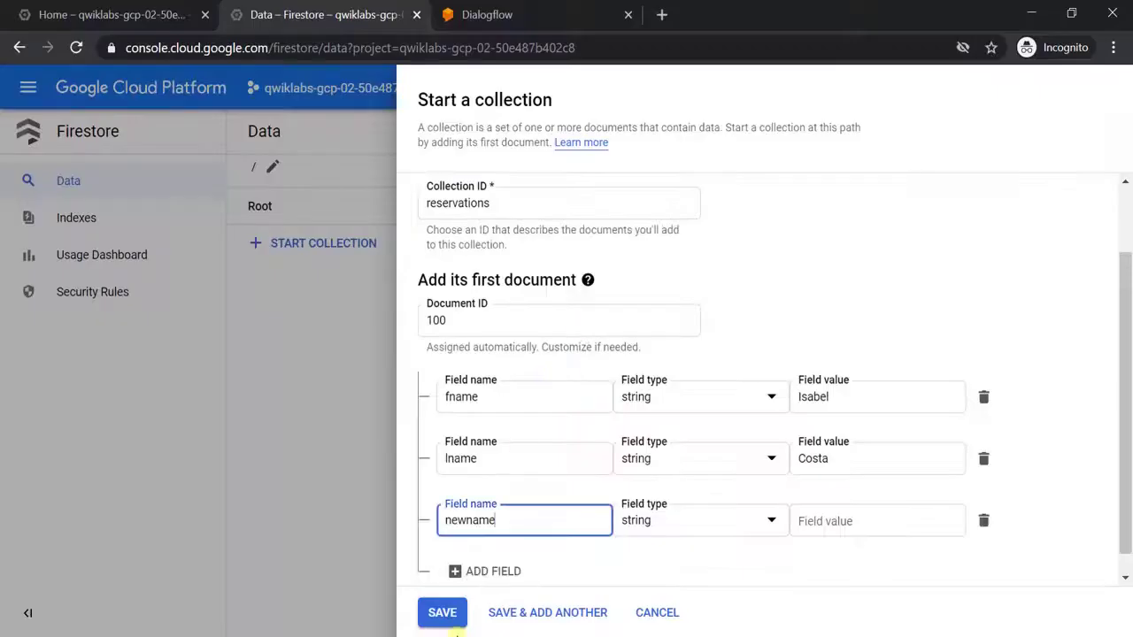
pyautogui.click(442, 610)
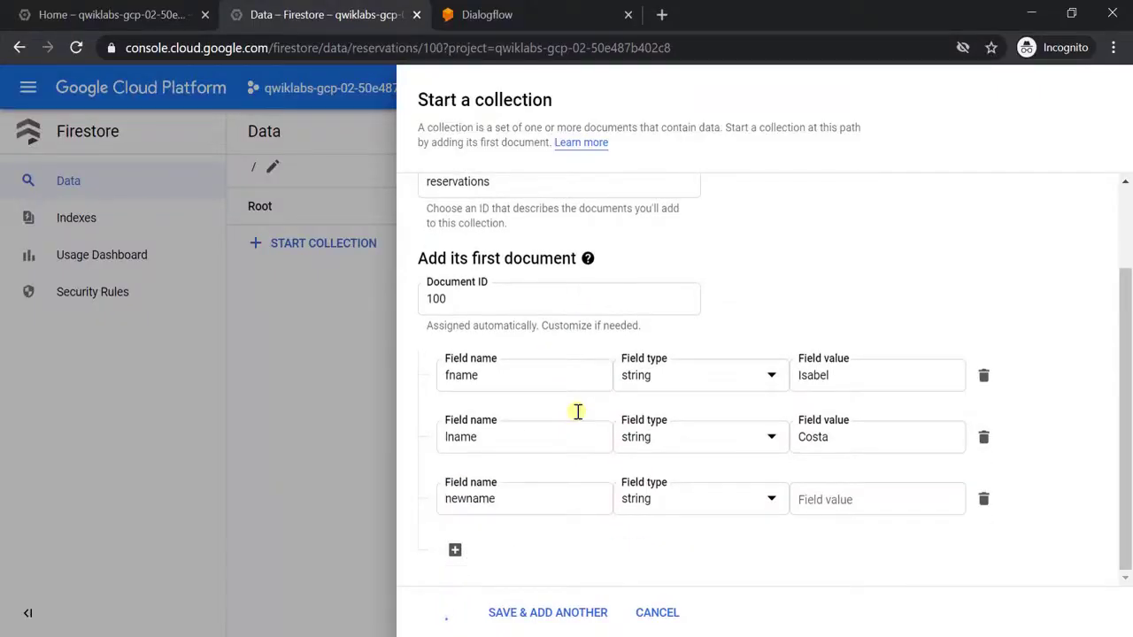
# Following the lab's Dialogflow Fulfillment instructions, enable the Inline Editor for the pigeon-travel agent and deploy its fulfillment code
pyautogui.hotkey('alt', 'Tab')
pyautogui.scroll(-7, 575, 416)
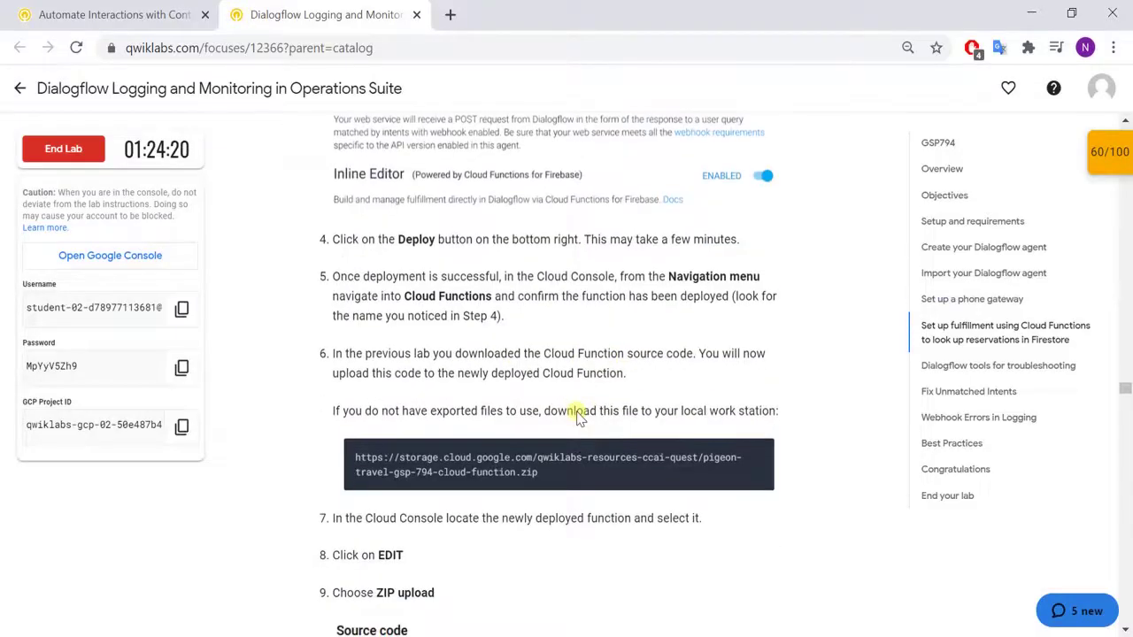
pyautogui.scroll(3, 575, 416)
pyautogui.hotkey('alt', 'Tab')
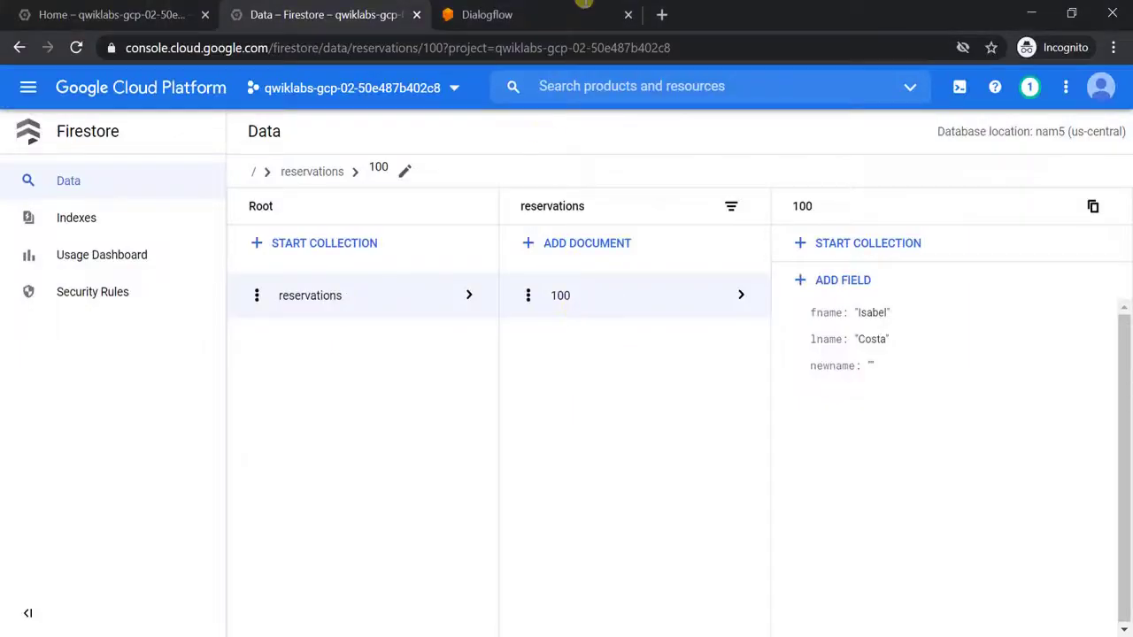
pyautogui.click(577, 27)
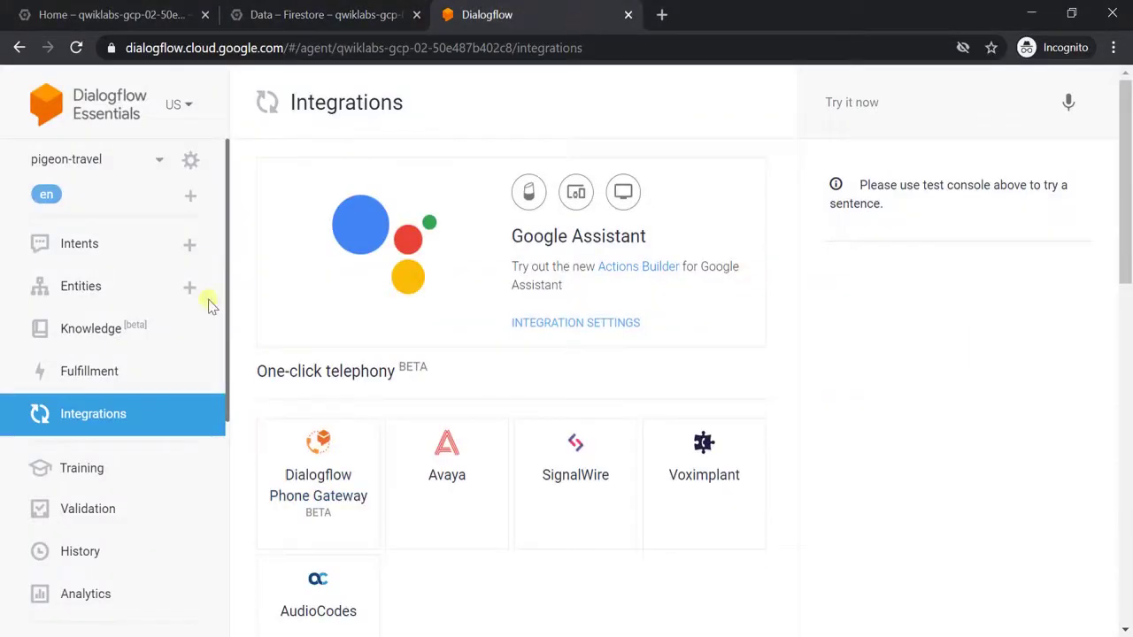
pyautogui.click(93, 382)
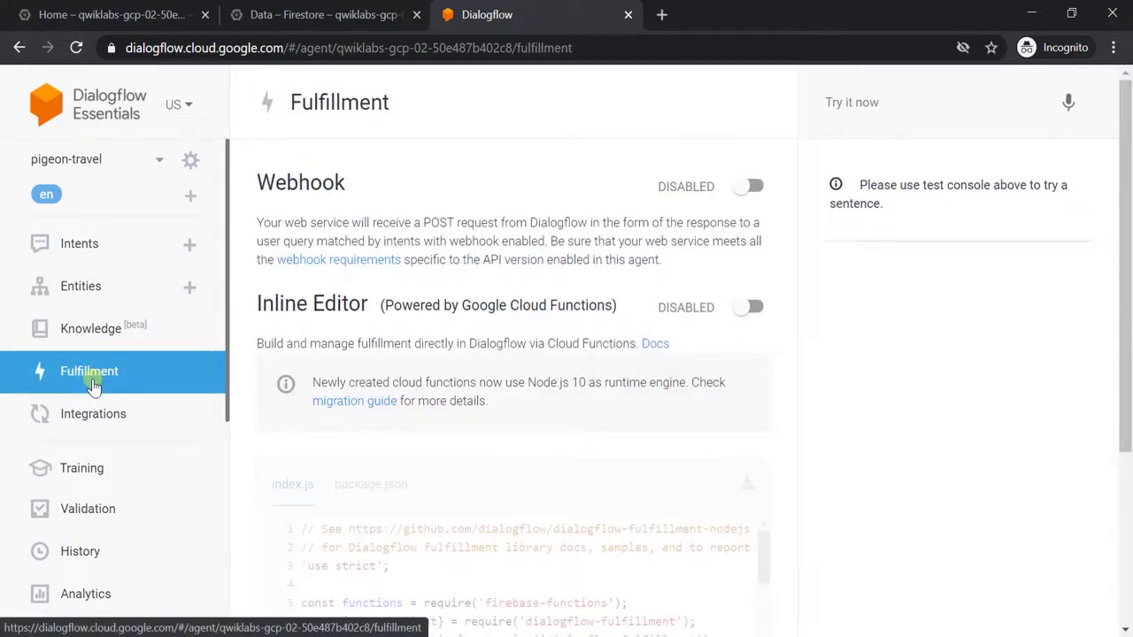
pyautogui.click(755, 307)
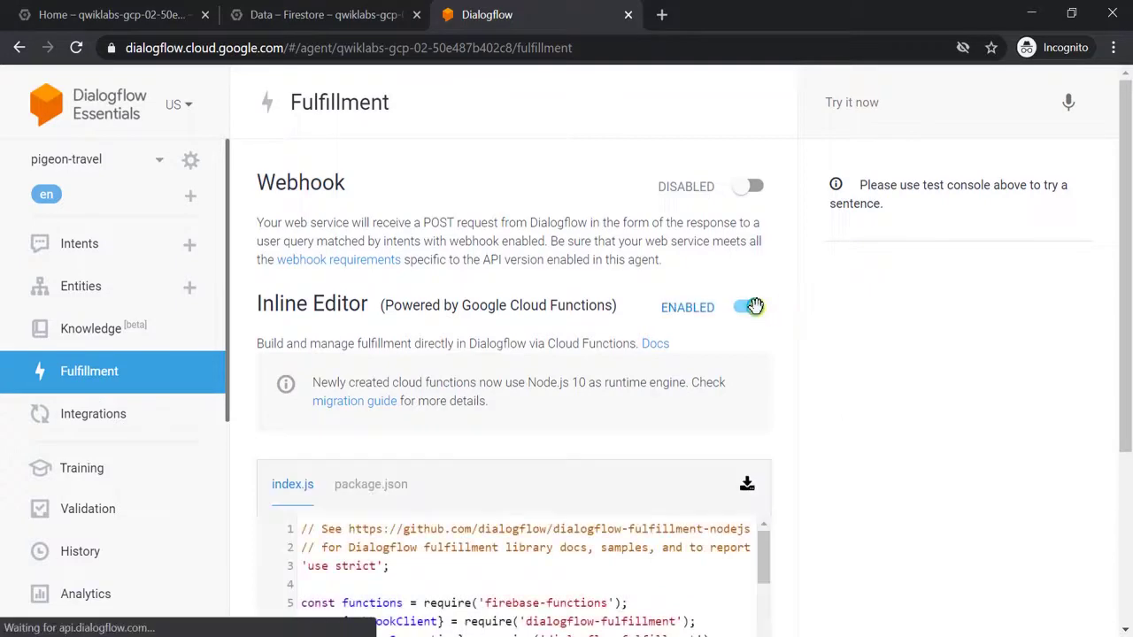
pyautogui.scroll(-3, 753, 395)
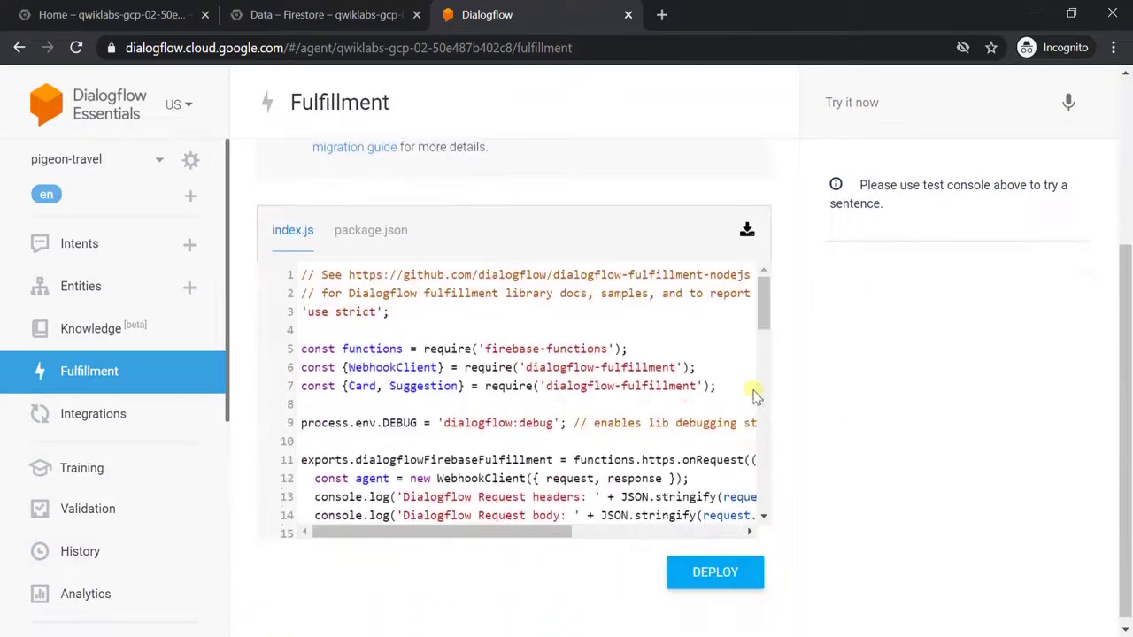
pyautogui.click(717, 564)
# Download pigeon-travel-gsp-794-cloud-function.zip from the storage.cloud.google.com link given in the lab instructions
pyautogui.hotkey('alt', 'Tab')
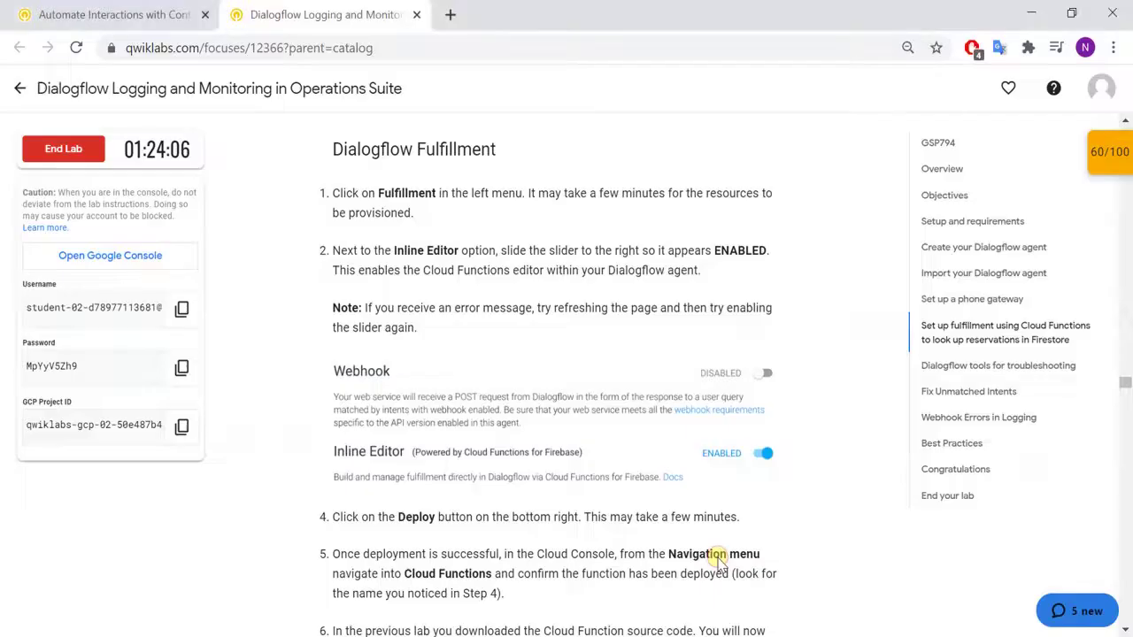
pyautogui.scroll(-2, 721, 564)
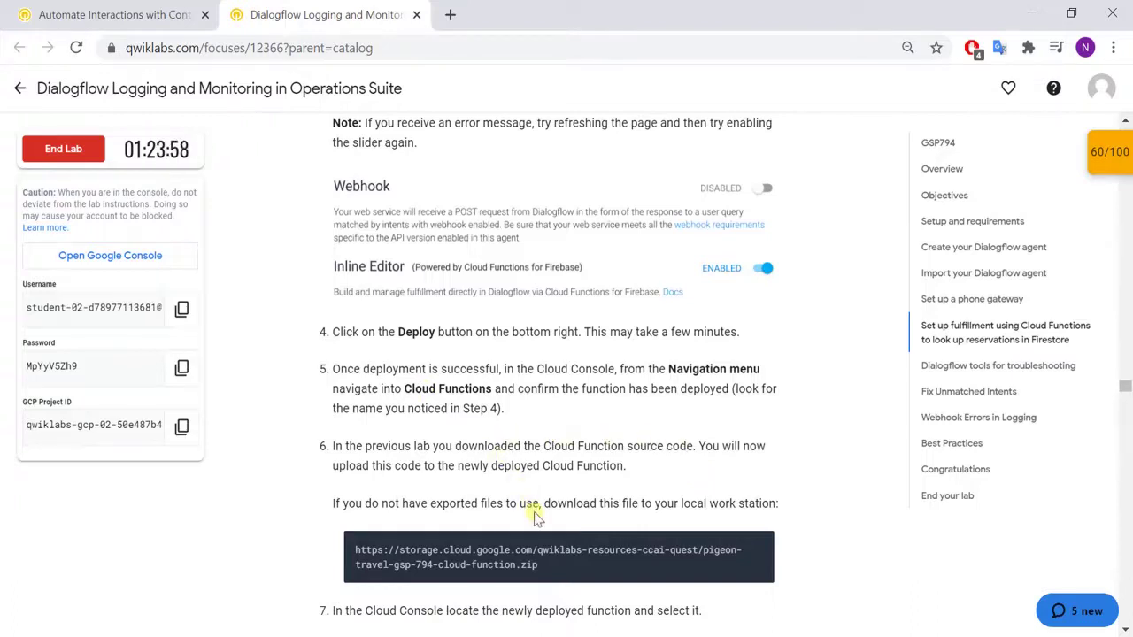
pyautogui.scroll(-1, 535, 518)
pyautogui.moveTo(759, 451)
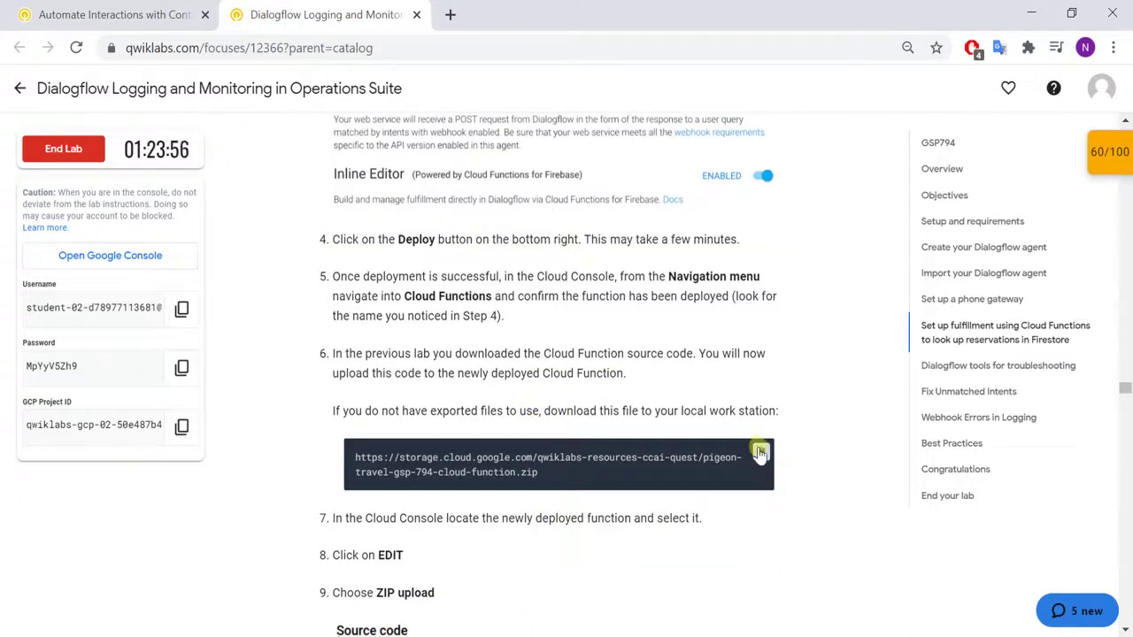
pyautogui.hotkey('alt', 'Tab')
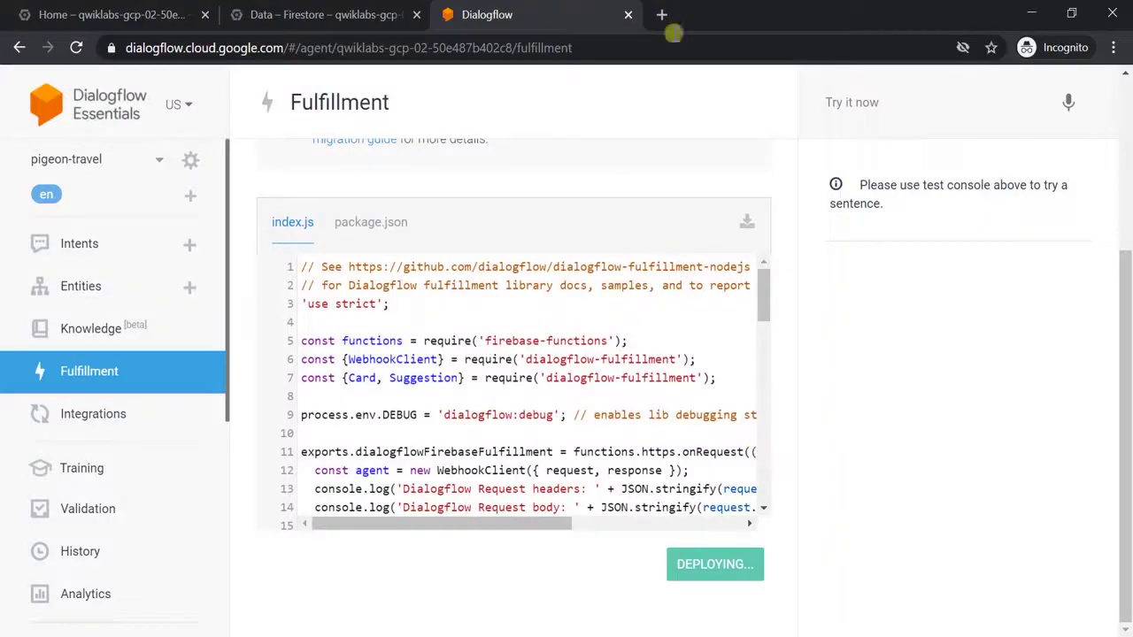
pyautogui.click(659, 16)
pyautogui.hotkey('ctrl', 'v')
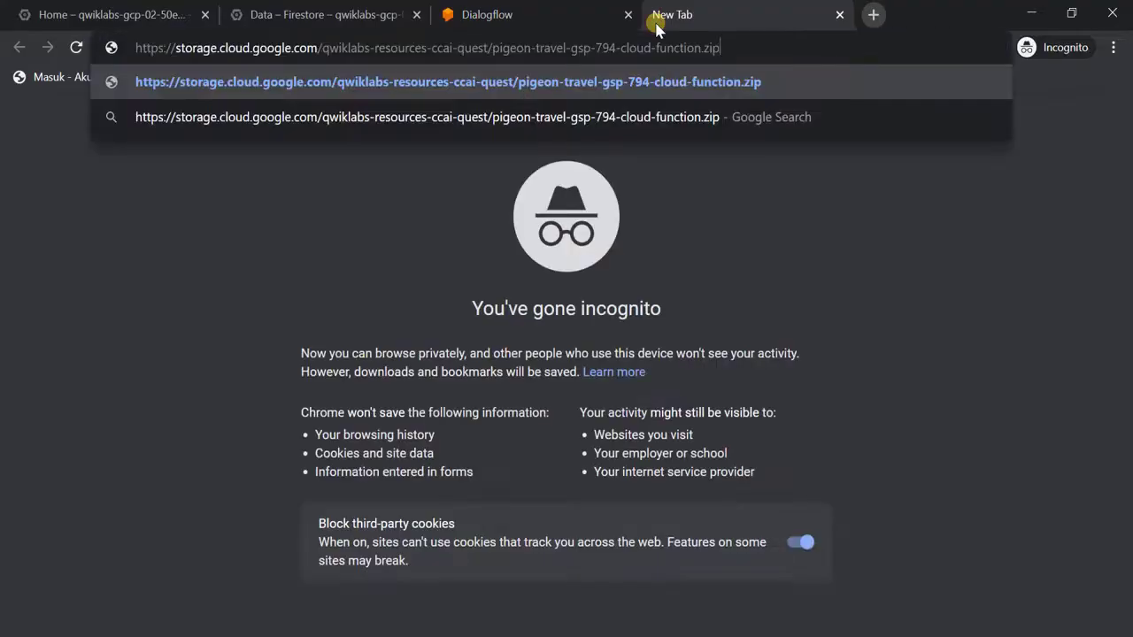
pyautogui.press('Return')
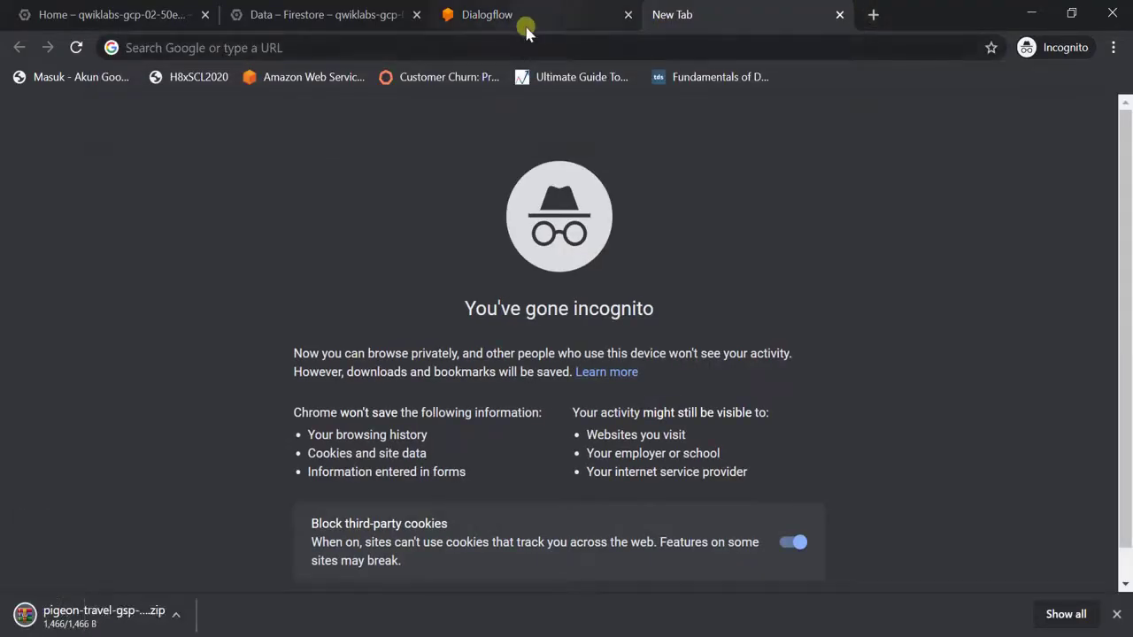
# Open the Cloud Functions list of the lab project in the Google Cloud console
pyautogui.click(522, 15)
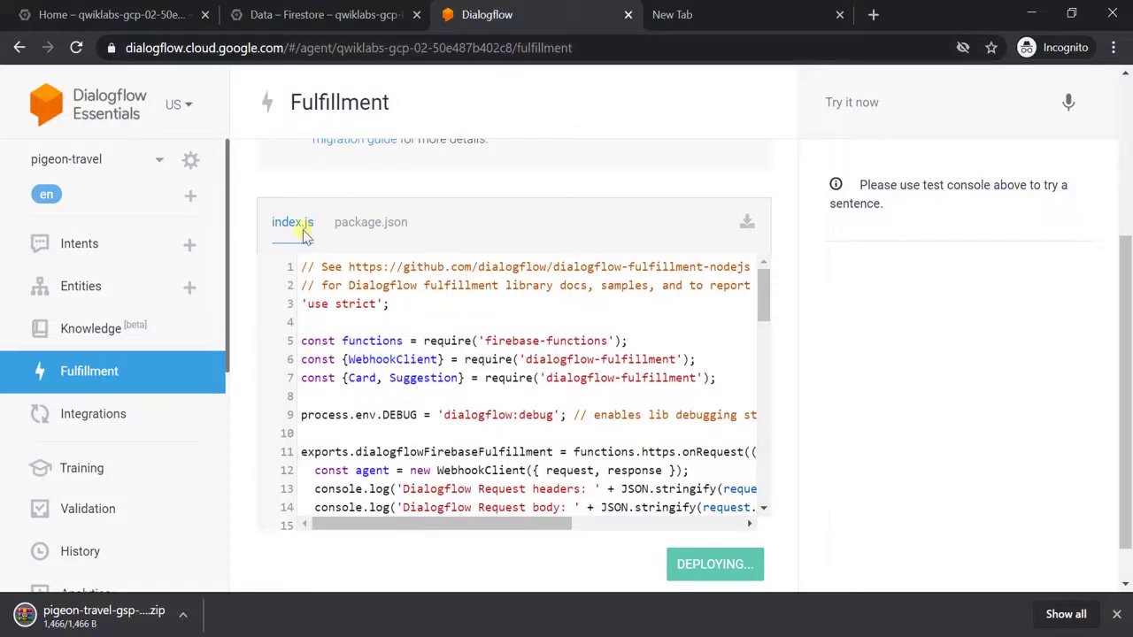
pyautogui.click(266, 16)
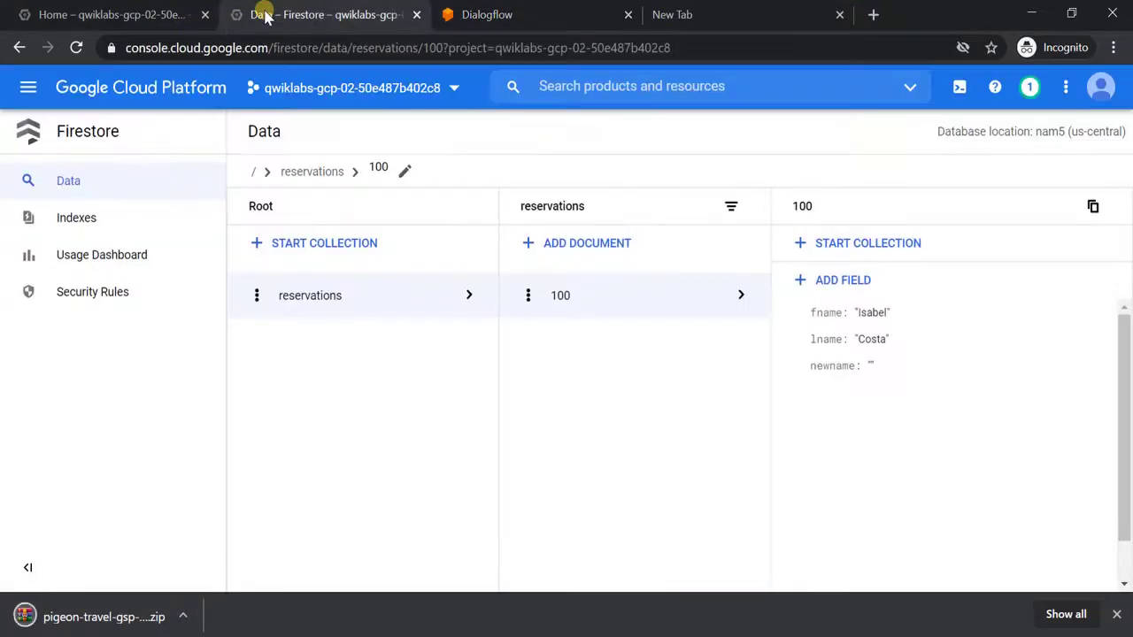
pyautogui.click(159, 19)
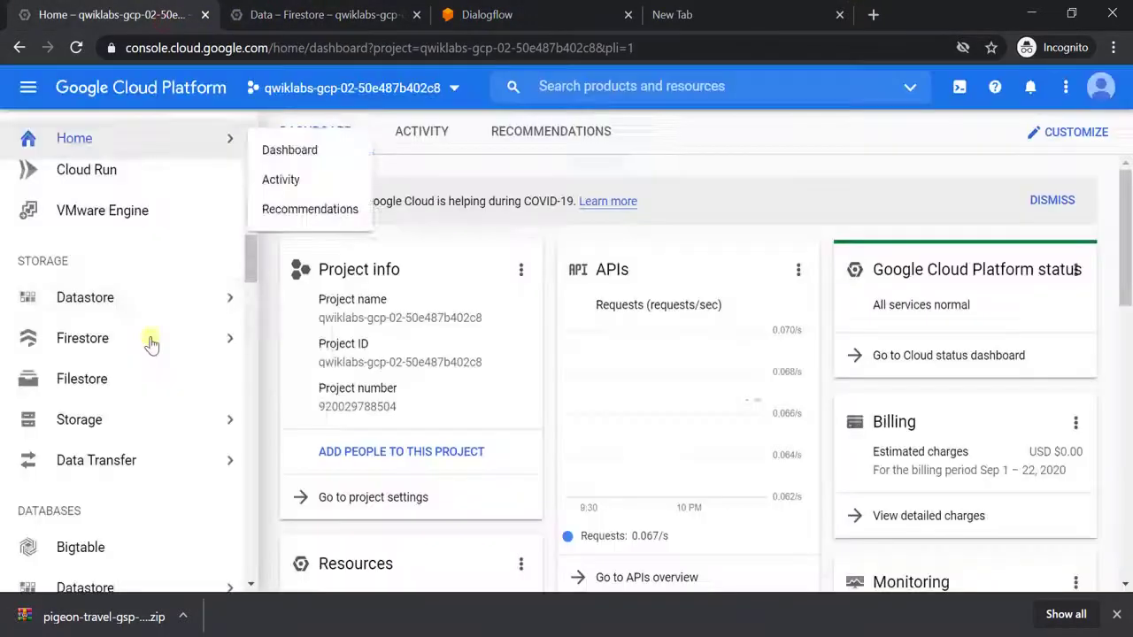
pyautogui.scroll(-3, 153, 363)
pyautogui.moveTo(162, 406)
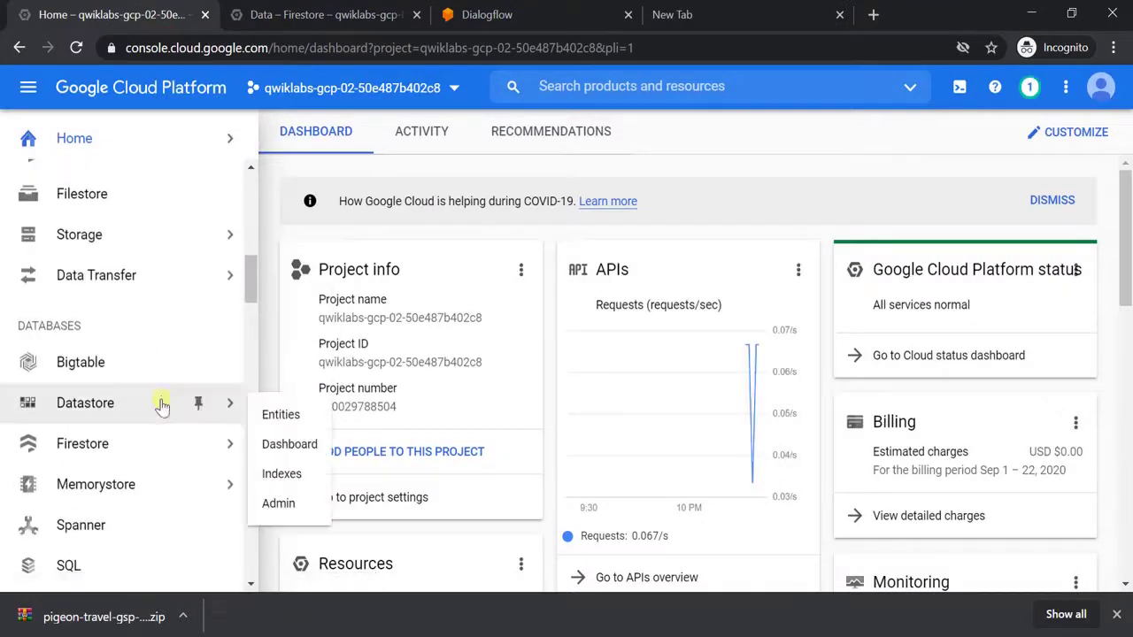
pyautogui.scroll(-3, 162, 406)
pyautogui.scroll(3, 162, 405)
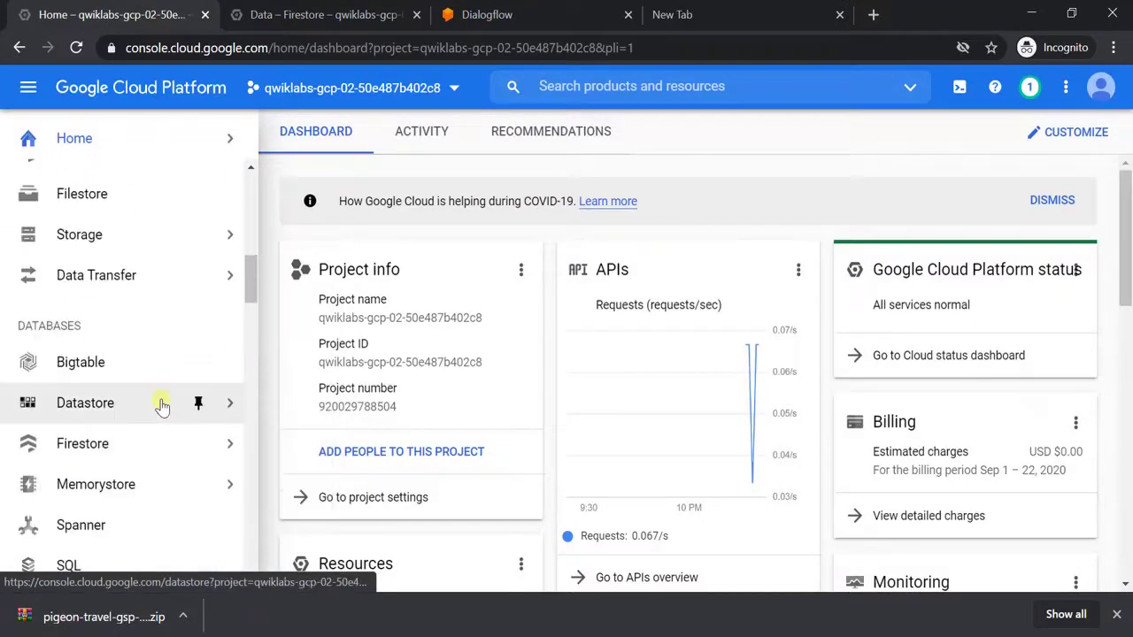
pyautogui.scroll(1, 162, 405)
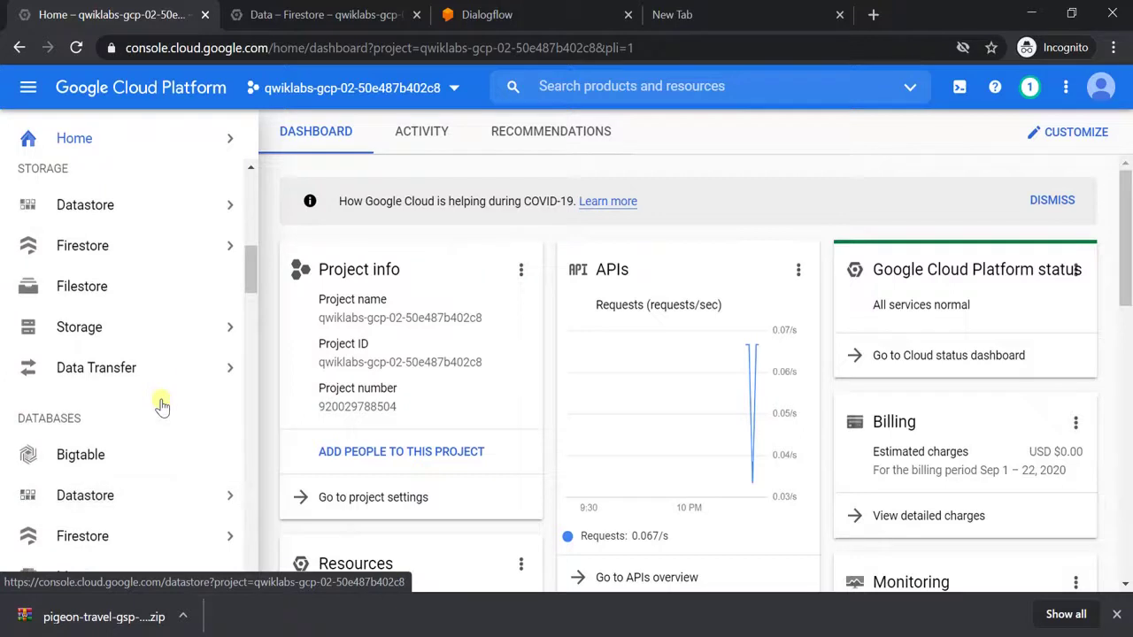
pyautogui.scroll(1, 162, 405)
pyautogui.scroll(3, 162, 405)
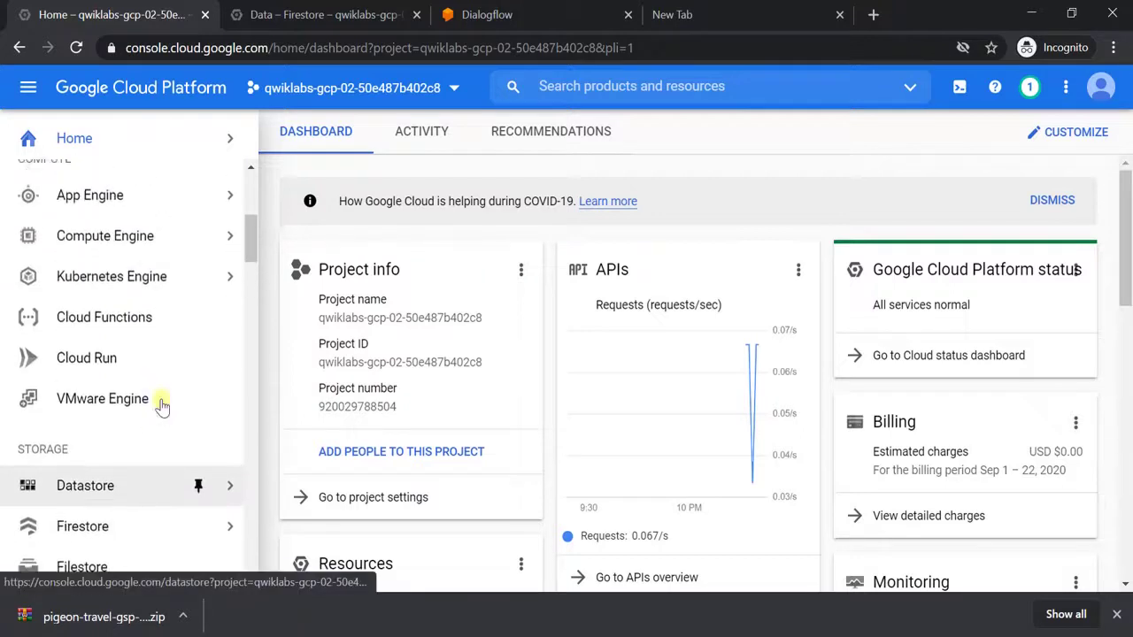
pyautogui.click(163, 403)
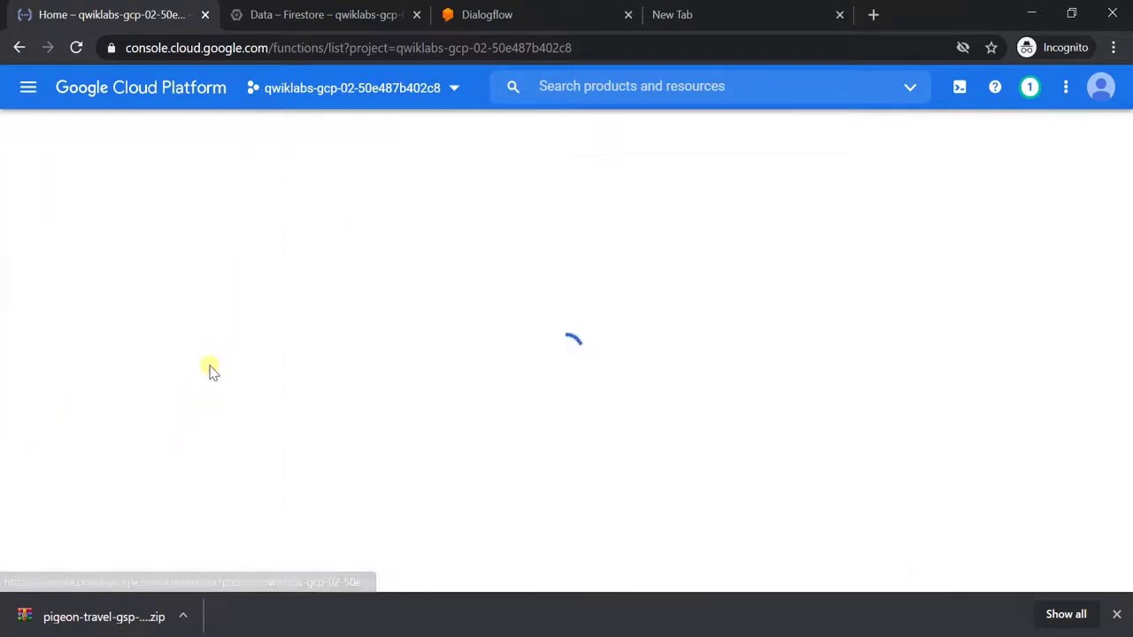
# Check the deployment status of the Dialogflow agent's fulfillment and dismiss the browser's downloads bar
pyautogui.click(550, 21)
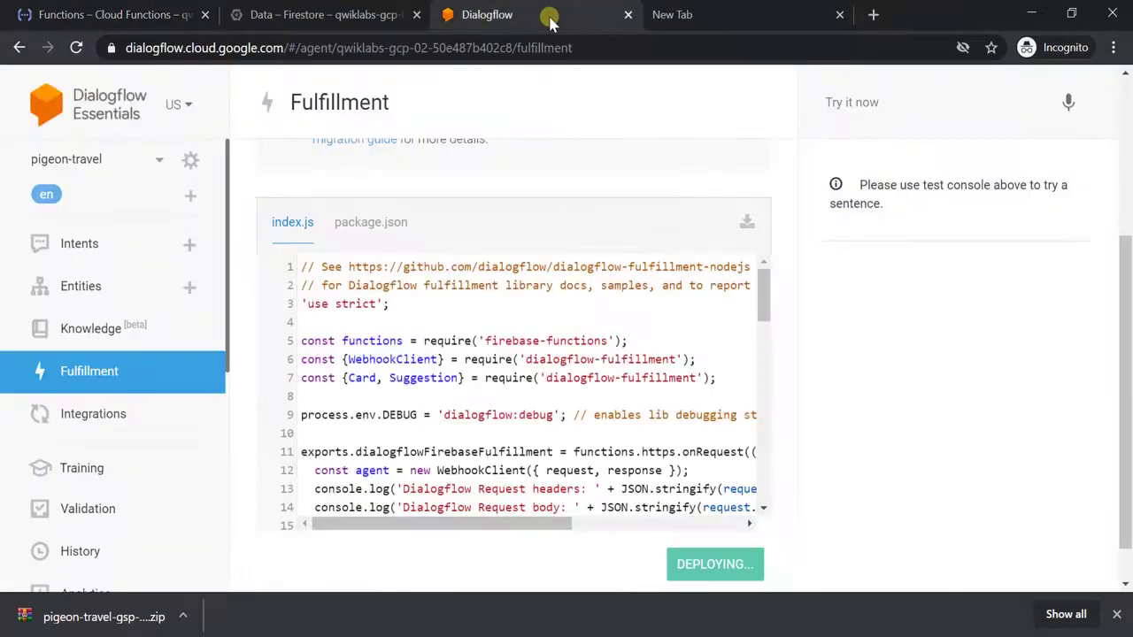
pyautogui.click(1116, 614)
pyautogui.hotkey('alt', 'Tab')
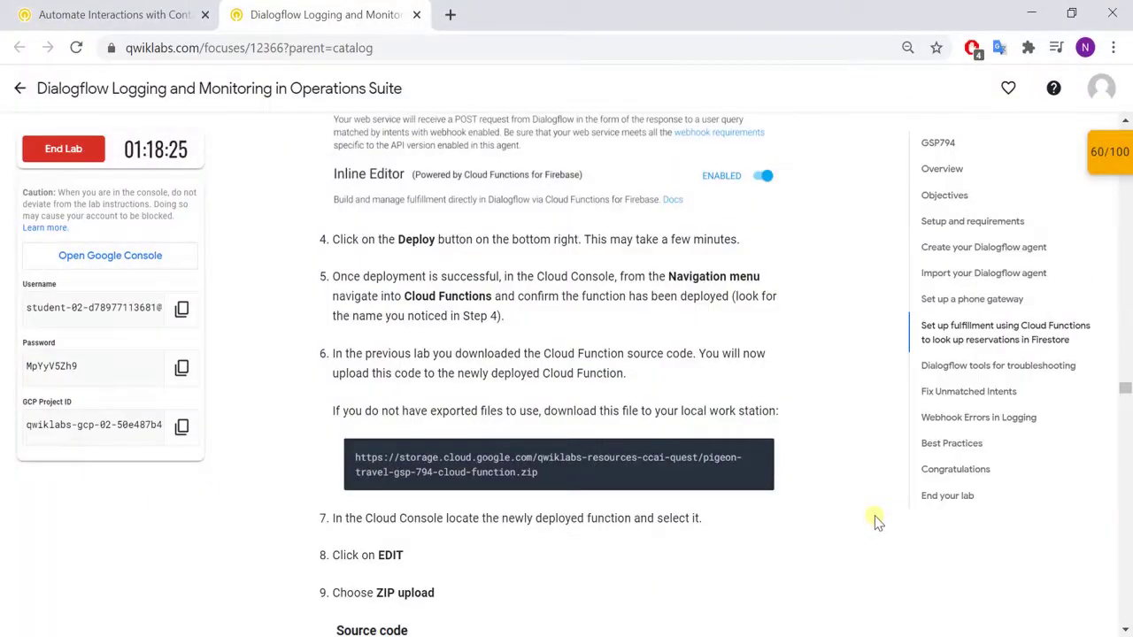
pyautogui.hotkey('alt', 'Tab')
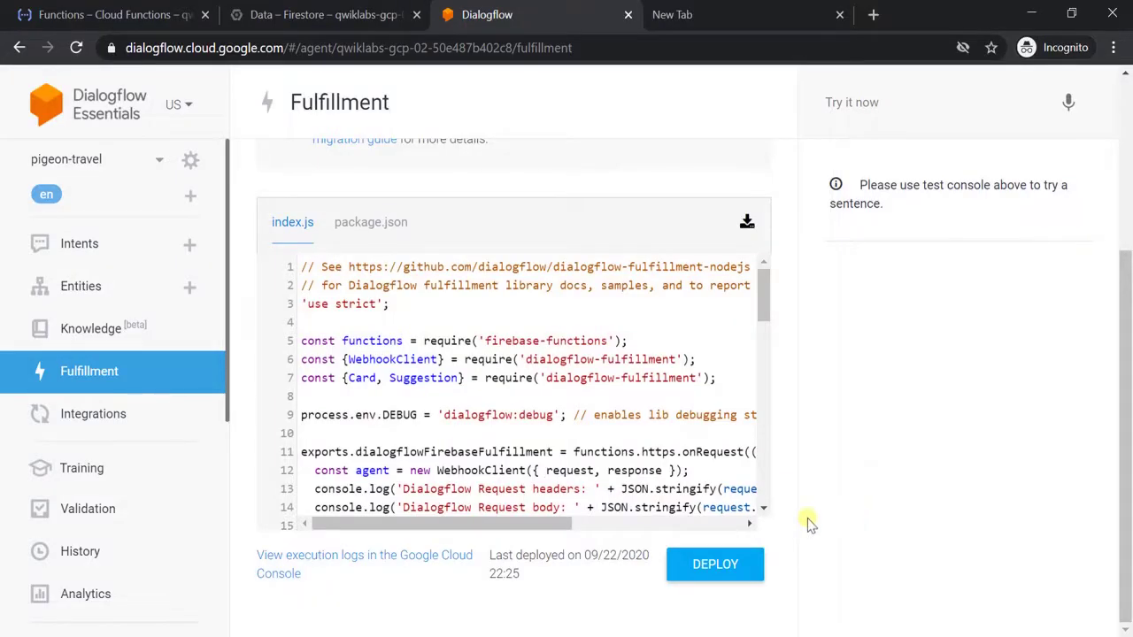
# Return to the Cloud Functions list and read the lab steps for editing the function with a ZIP upload
pyautogui.click(122, 15)
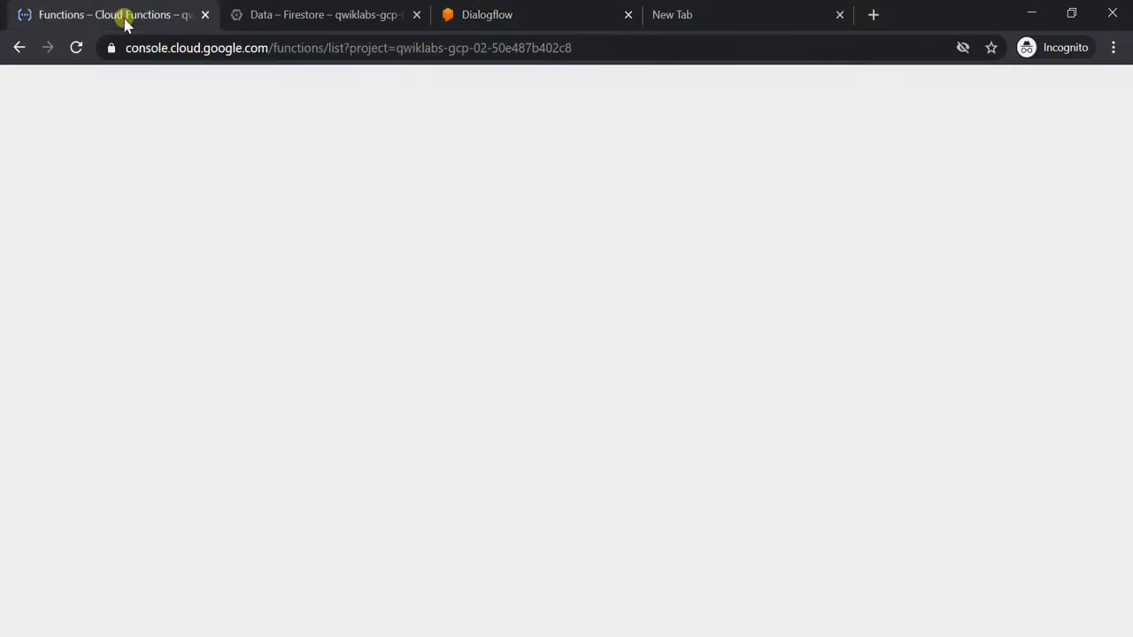
pyautogui.hotkey('alt', 'Tab')
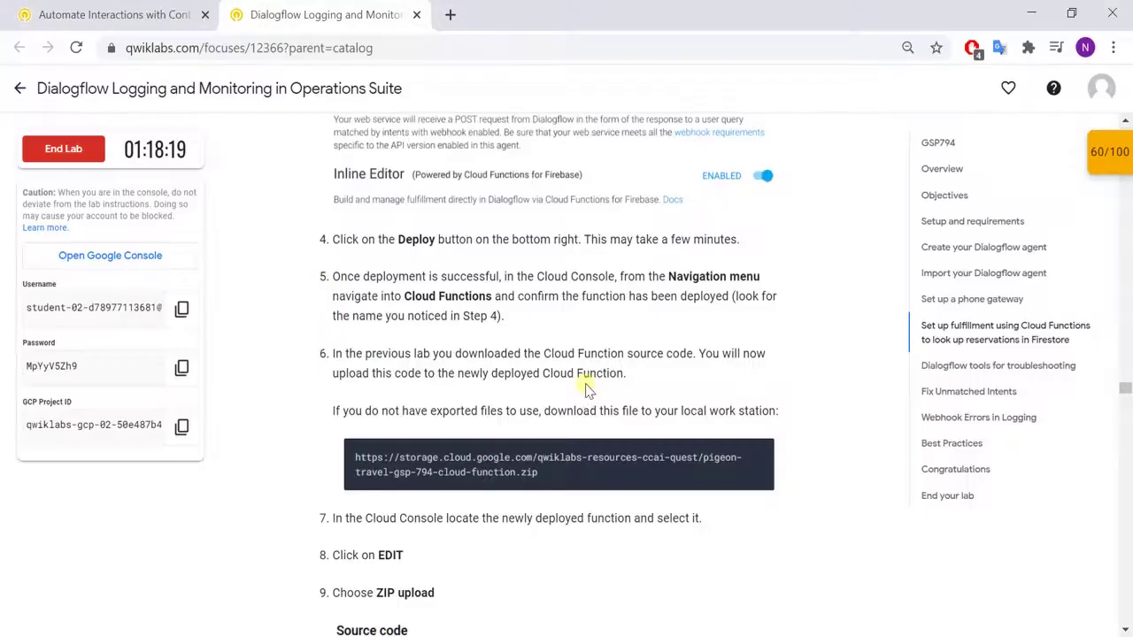
pyautogui.moveTo(601, 451)
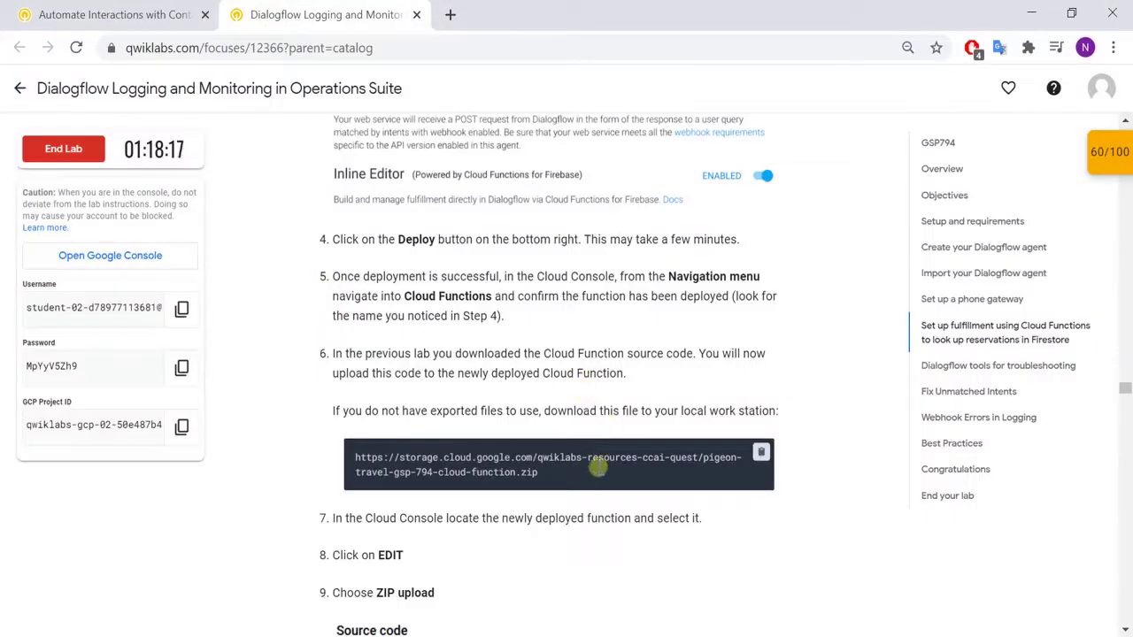
pyautogui.scroll(-3, 726, 491)
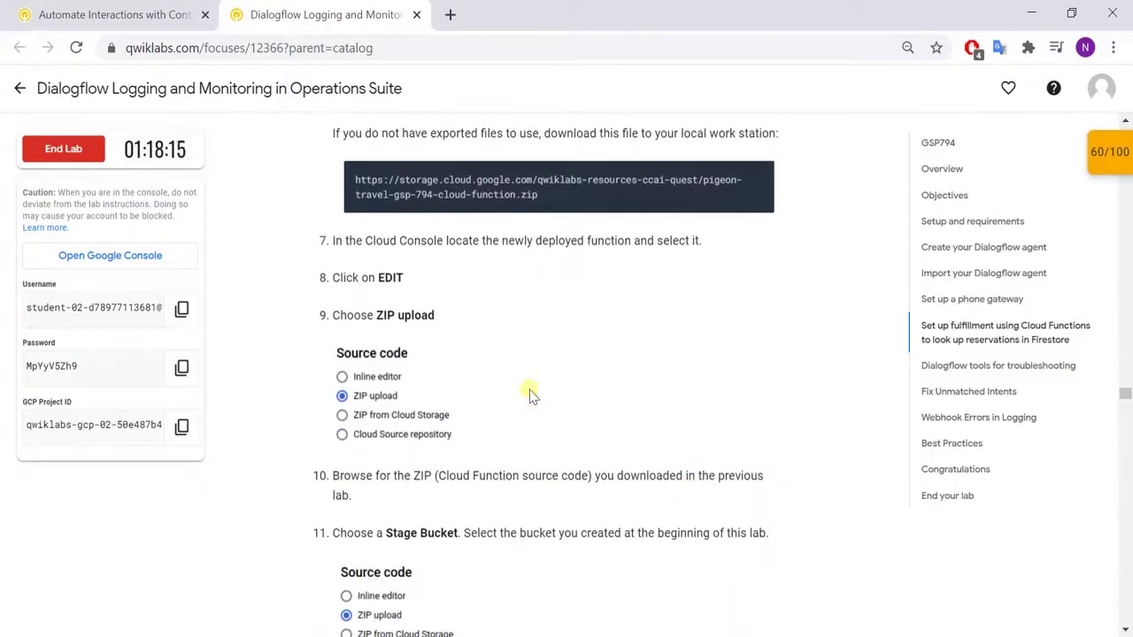
# Open the dialogflowFirebaseFulfillment function for editing and set its source code option to ZIP Upload
pyautogui.hotkey('alt', 'Tab')
pyautogui.click(212, 234)
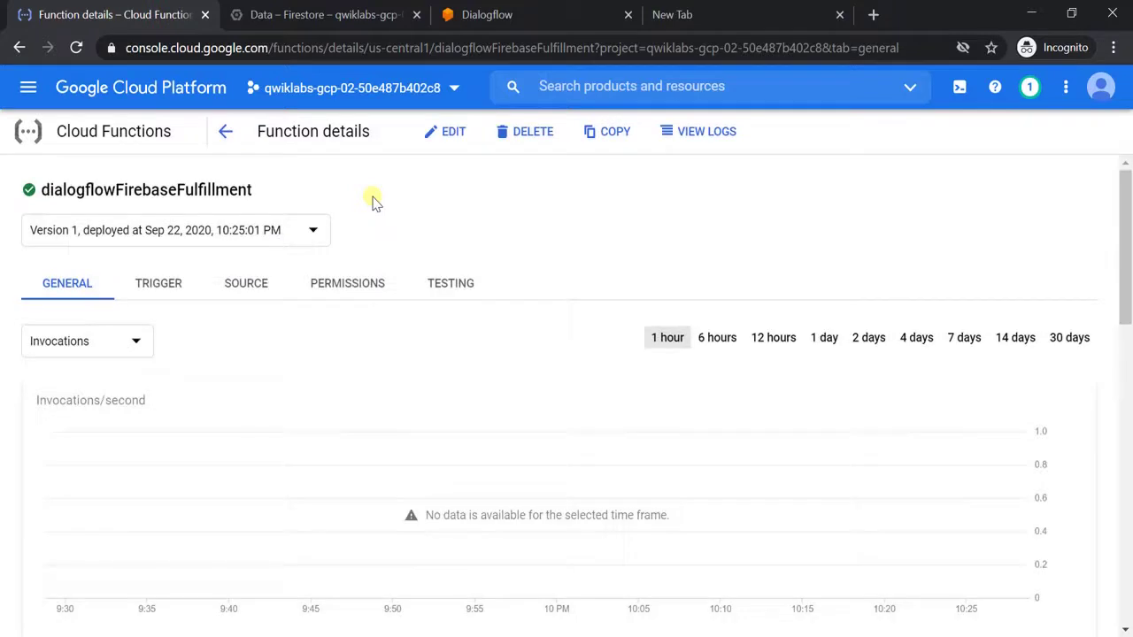
pyautogui.click(430, 144)
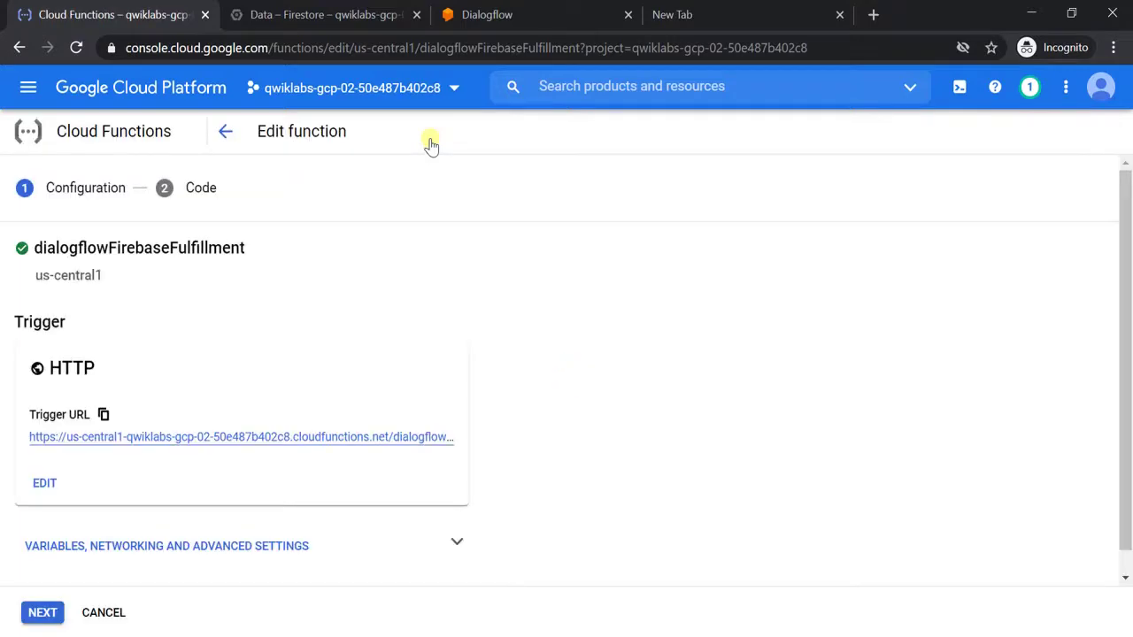
pyautogui.click(24, 616)
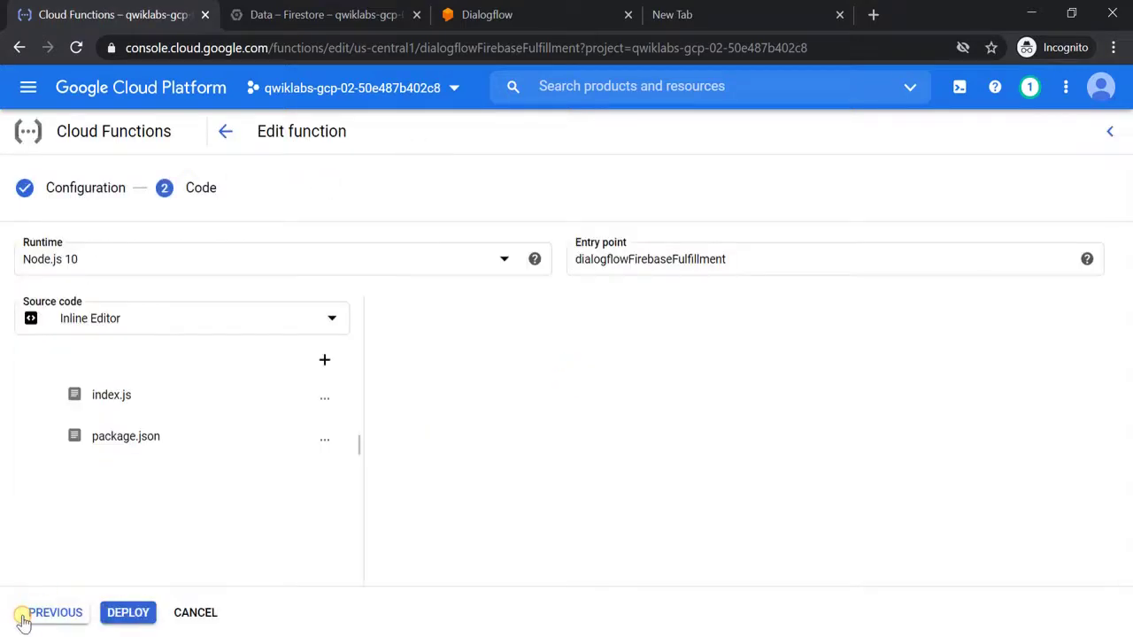
pyautogui.click(162, 318)
pyautogui.click(205, 372)
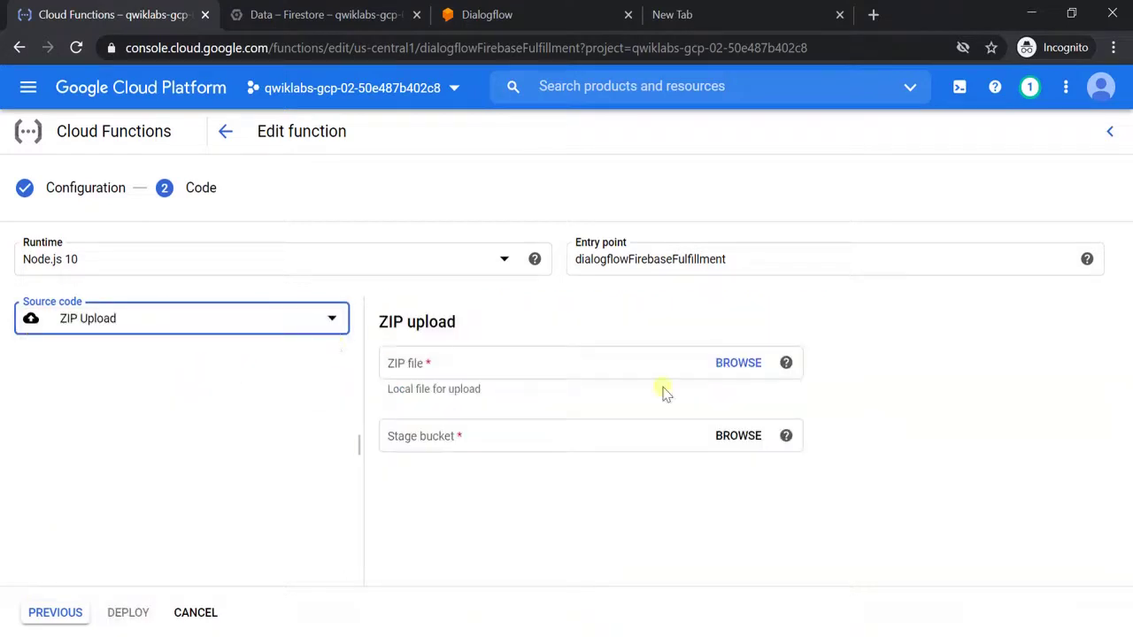
# Choose pigeon-travel-gsp-794-cloud-function.zip from the Downloads folder as the function's ZIP file
pyautogui.click(734, 370)
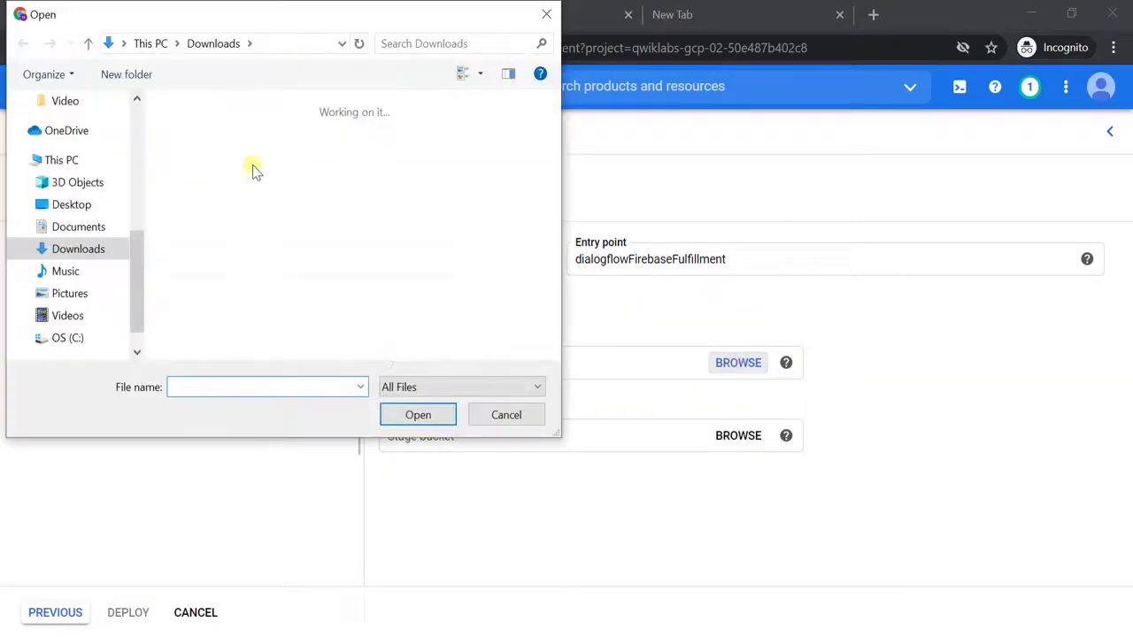
pyautogui.doubleClick(250, 151)
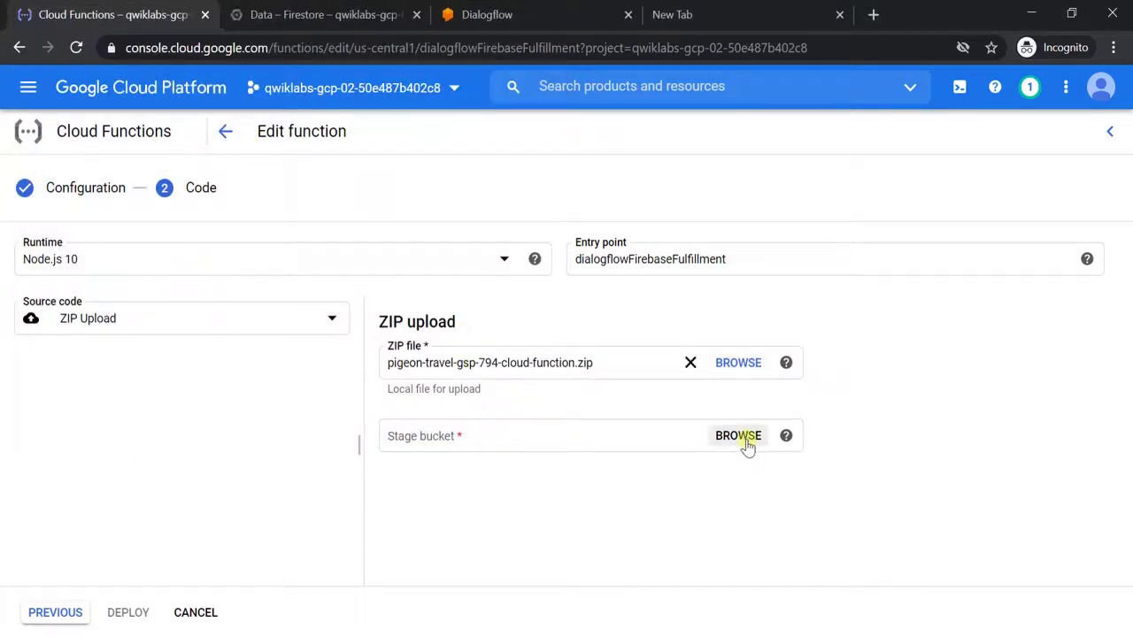
# Download the Cloud Function source ZIP again using the storage.cloud.google.com link copied from the lab instructions
pyautogui.hotkey('alt', 'Tab')
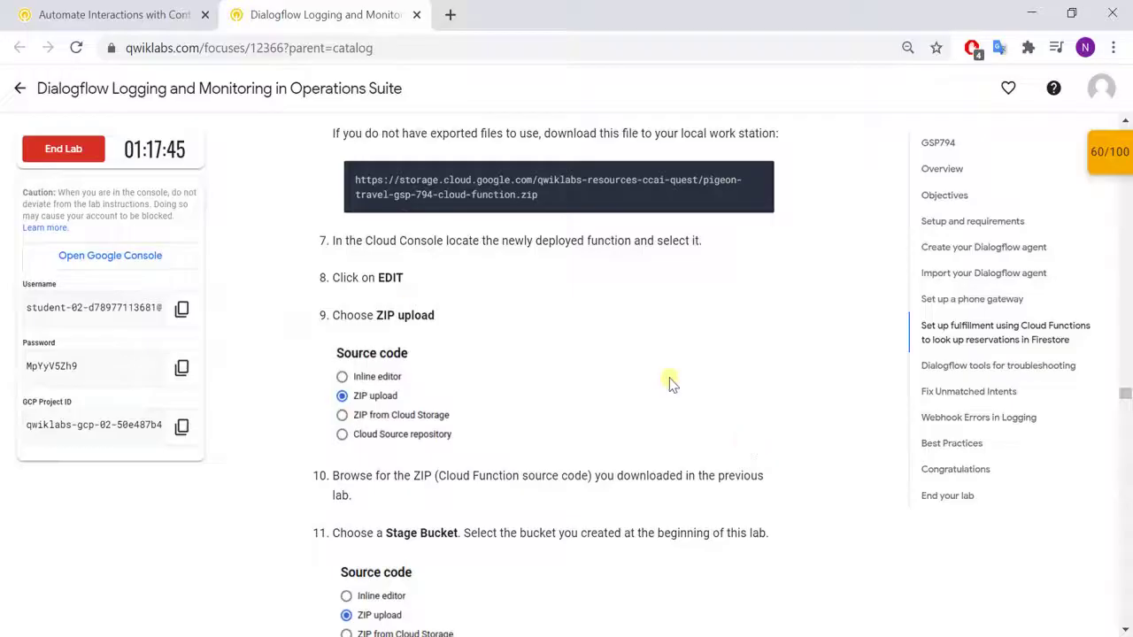
pyautogui.scroll(2, 385, 304)
pyautogui.click(761, 268)
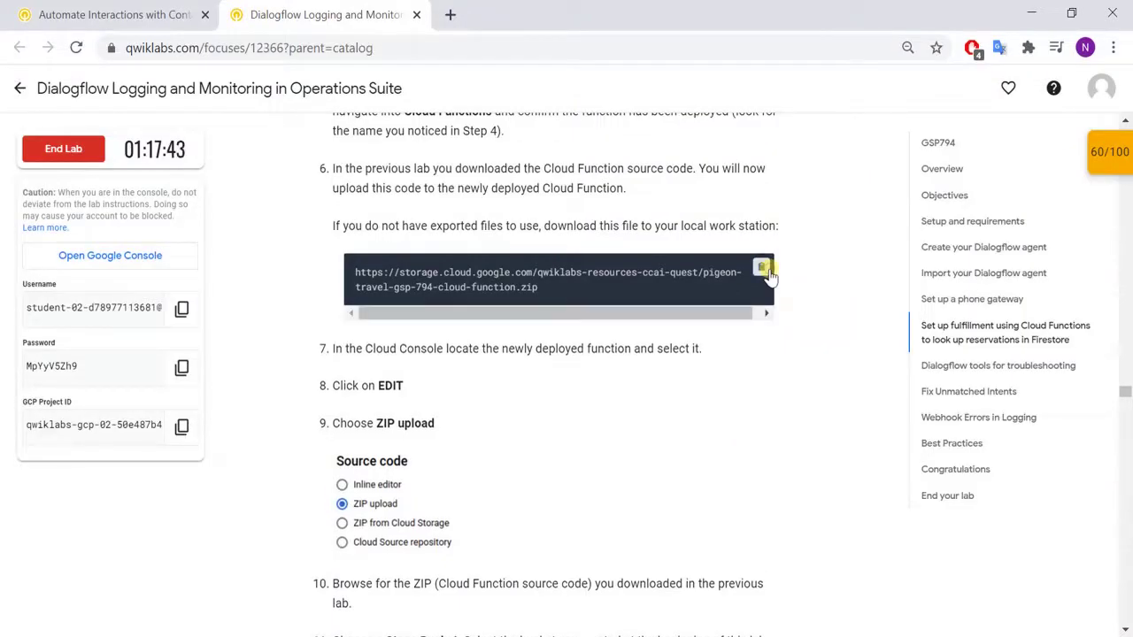
pyautogui.hotkey('alt', 'Tab')
pyautogui.click(609, 14)
pyautogui.hotkey('ctrl', 'v')
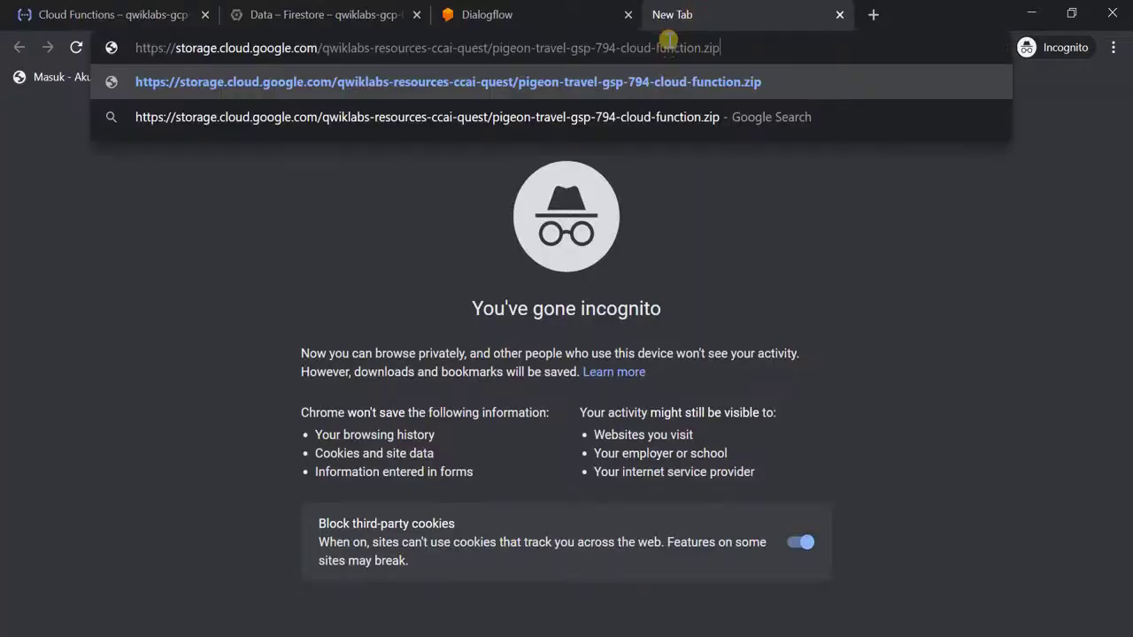
pyautogui.press('Return')
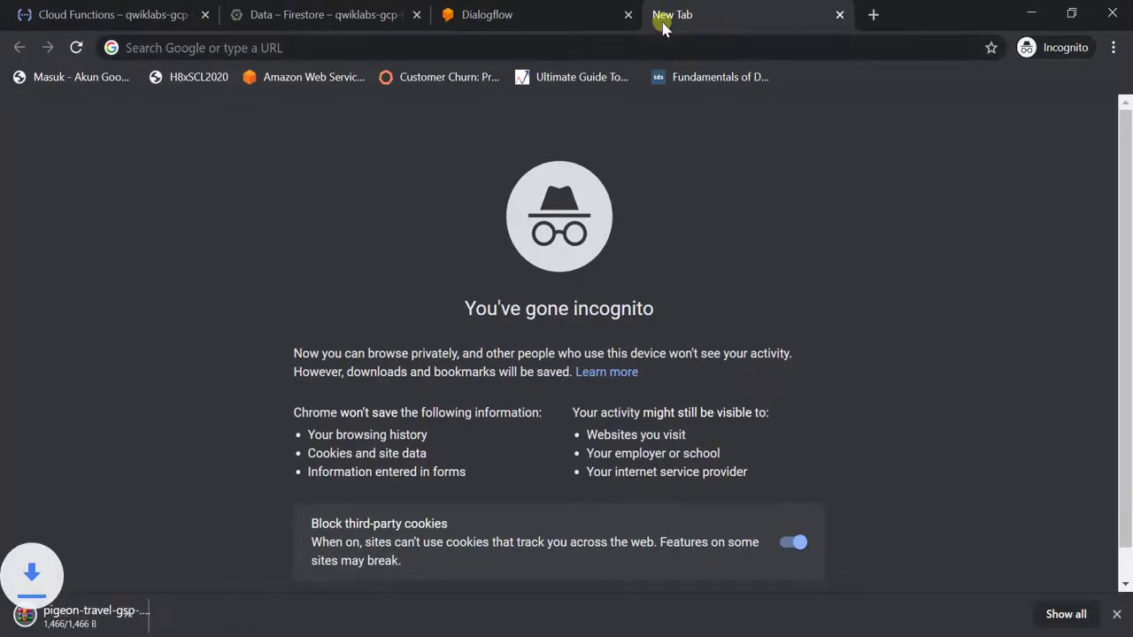
# Replace the function's ZIP file with the newly downloaded pigeon-travel-gsp-794-cloud-function (1).zip
pyautogui.click(362, 16)
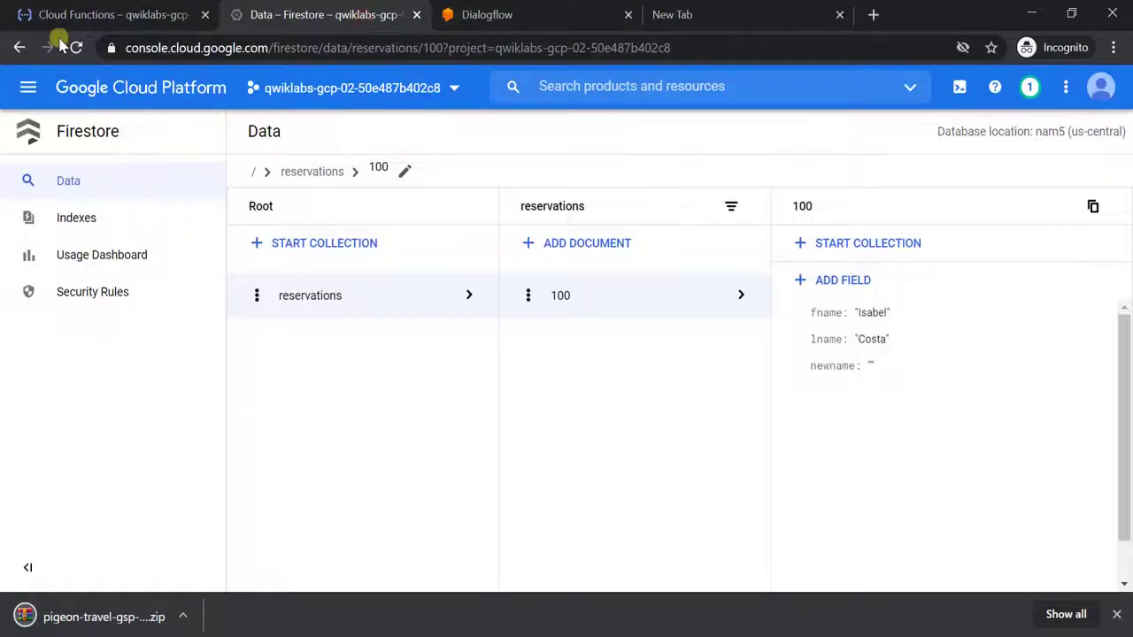
pyautogui.click(66, 14)
pyautogui.click(687, 362)
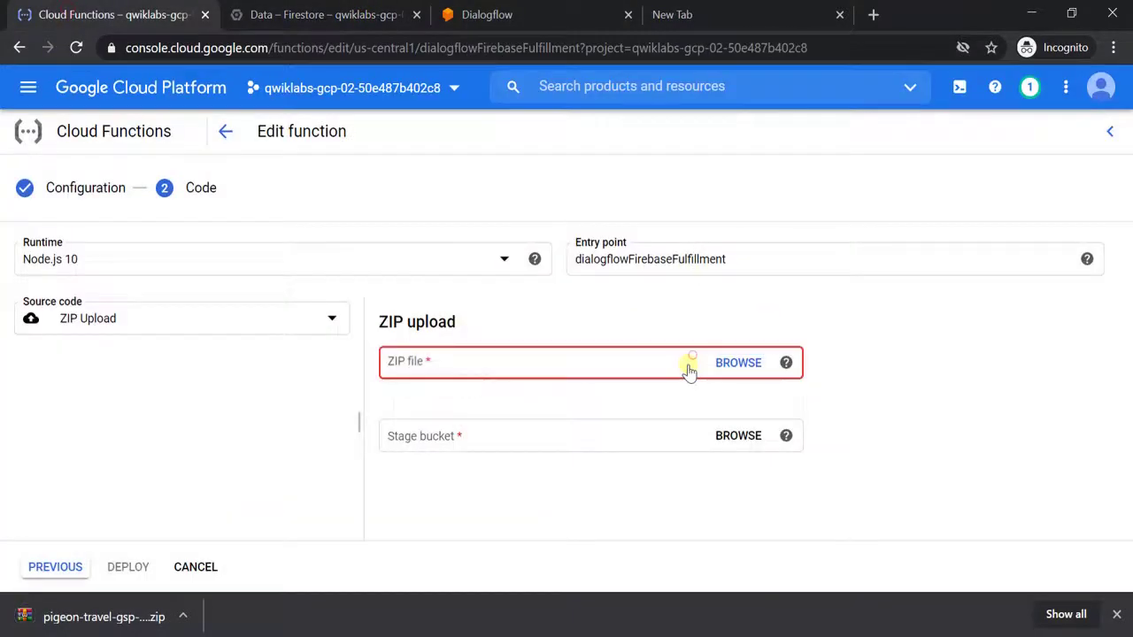
pyautogui.click(735, 363)
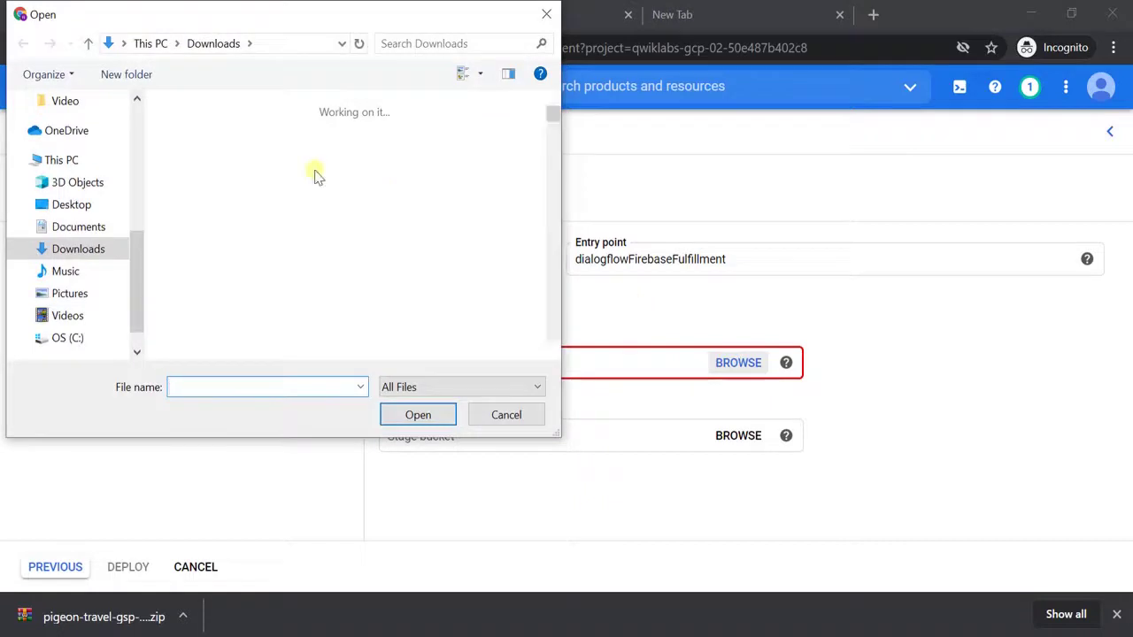
pyautogui.doubleClick(294, 133)
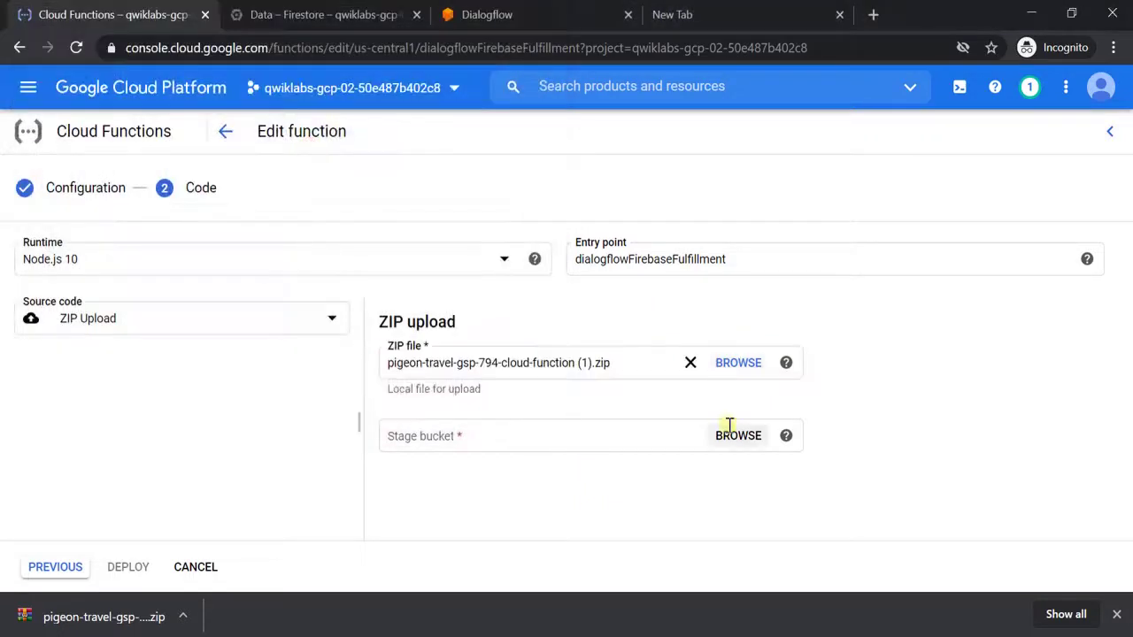
# Set the stage bucket to staging.qwiklabs-gcp-02-50e487b402c8.appspot.com and deploy the function
pyautogui.click(737, 435)
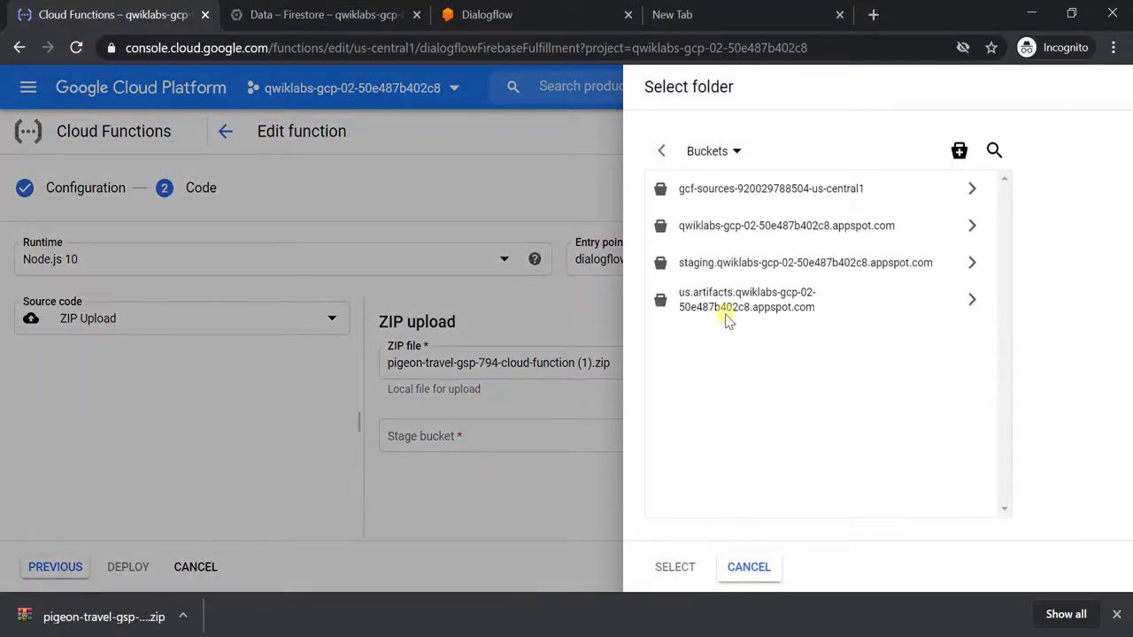
pyautogui.click(770, 273)
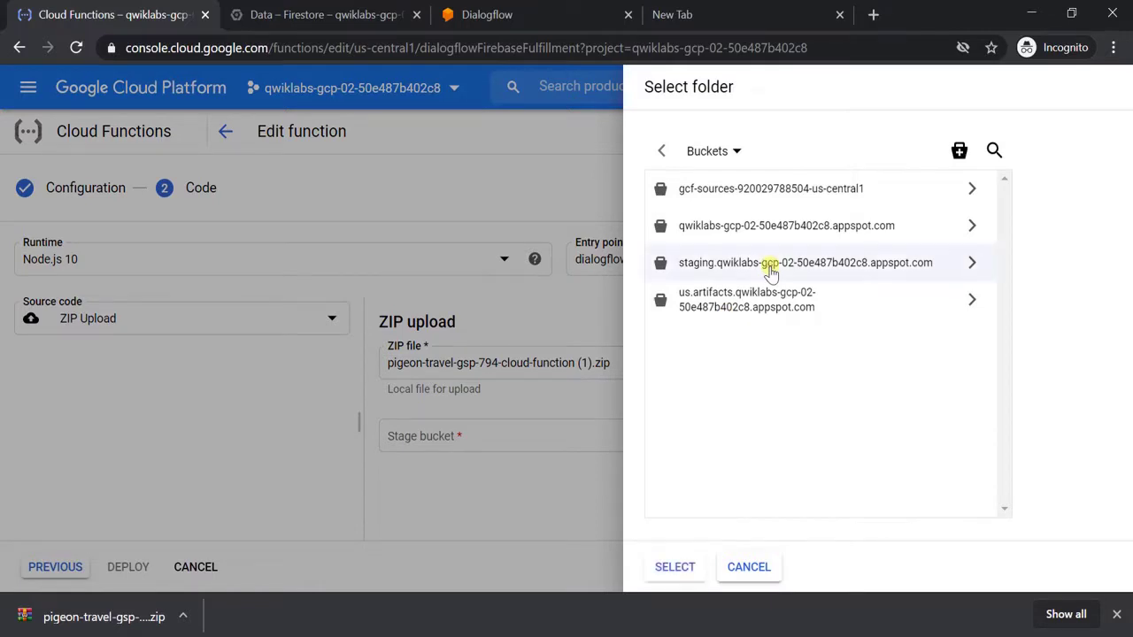
pyautogui.click(674, 566)
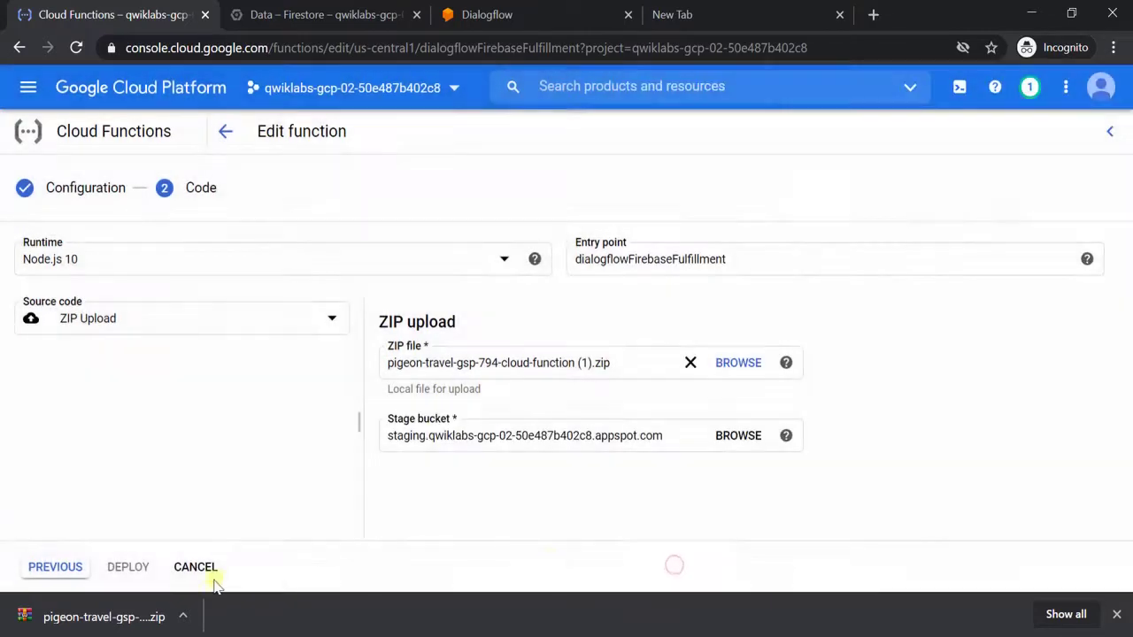
pyautogui.click(124, 566)
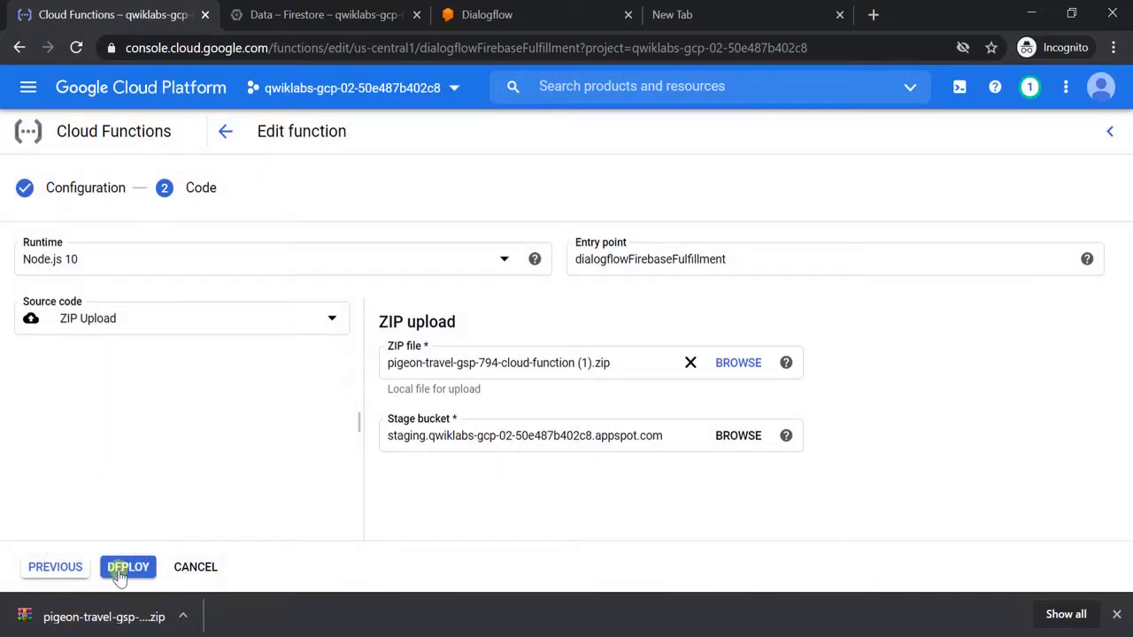
# Dismiss the upload status box and check the lab progress for "Set up fulfillment using Cloud Functions"
pyautogui.hotkey('alt', 'Tab')
pyautogui.scroll(-10, 531, 491)
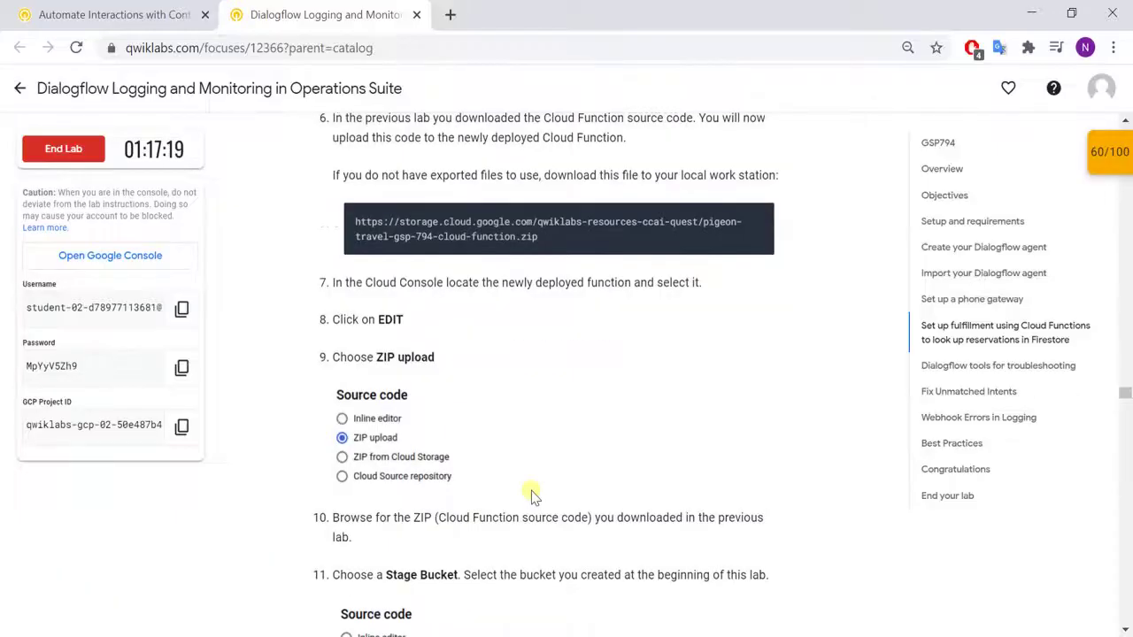
pyautogui.hotkey('alt', 'Tab')
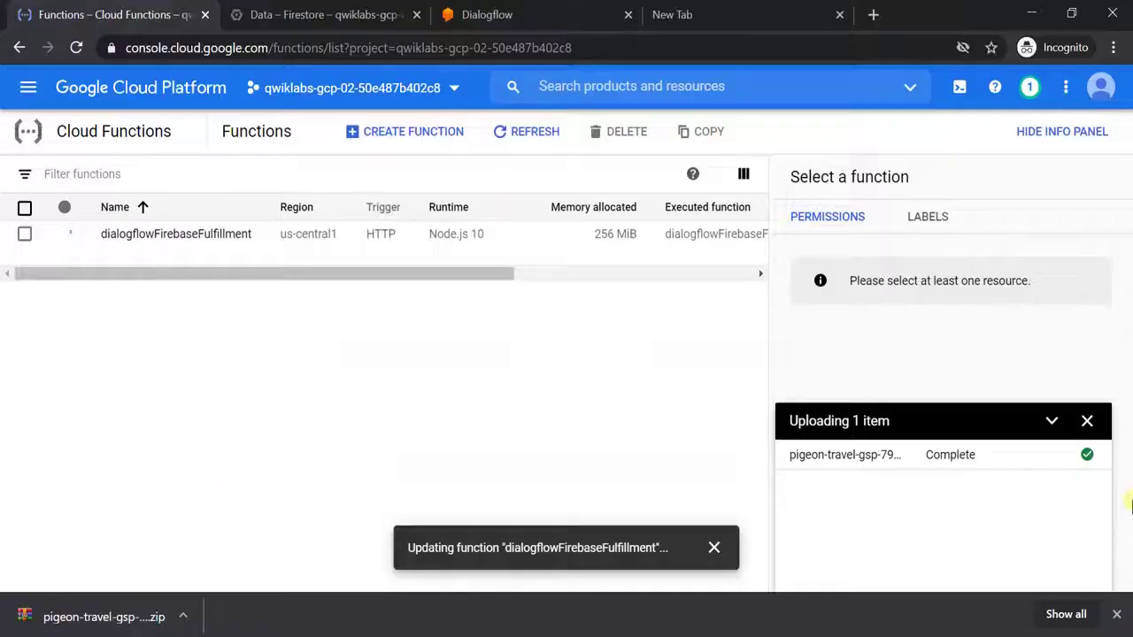
pyautogui.click(1086, 420)
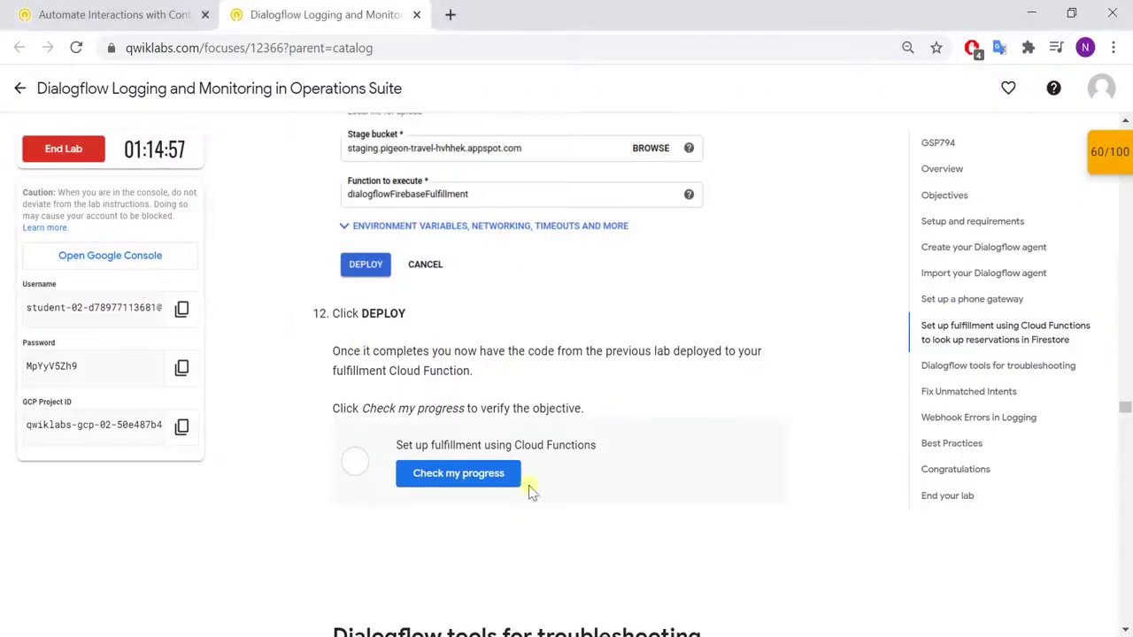
pyautogui.click(487, 482)
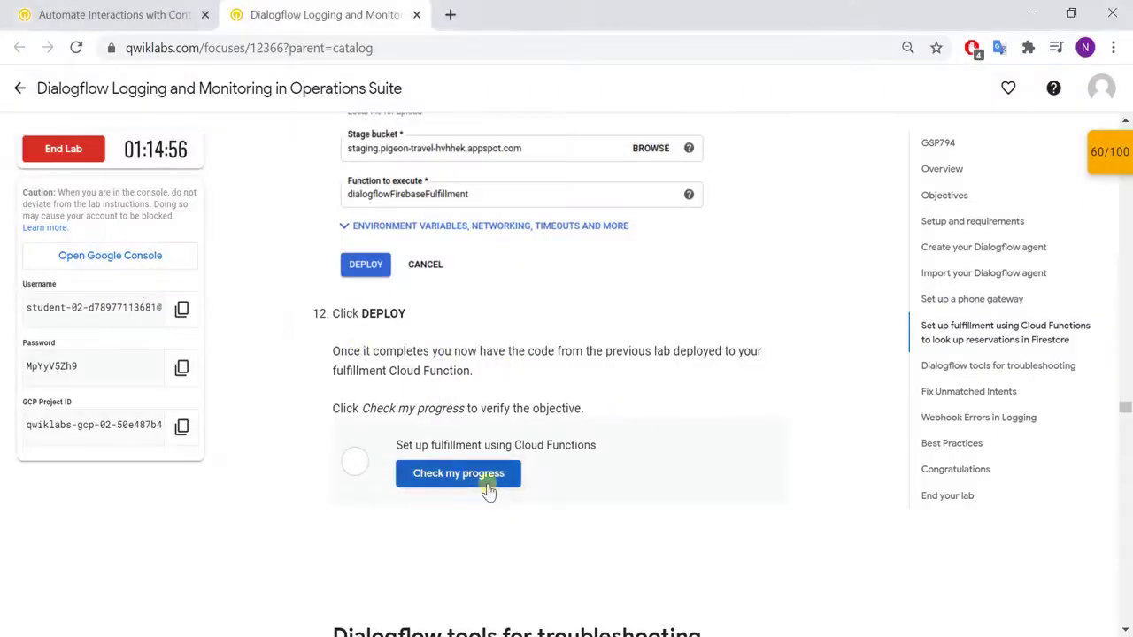
# Read the lab's troubleshooting and Fix Unmatched Intents sections, and open the pigeon-travel agent's History page in Dialogflow
pyautogui.scroll(-7, 726, 336)
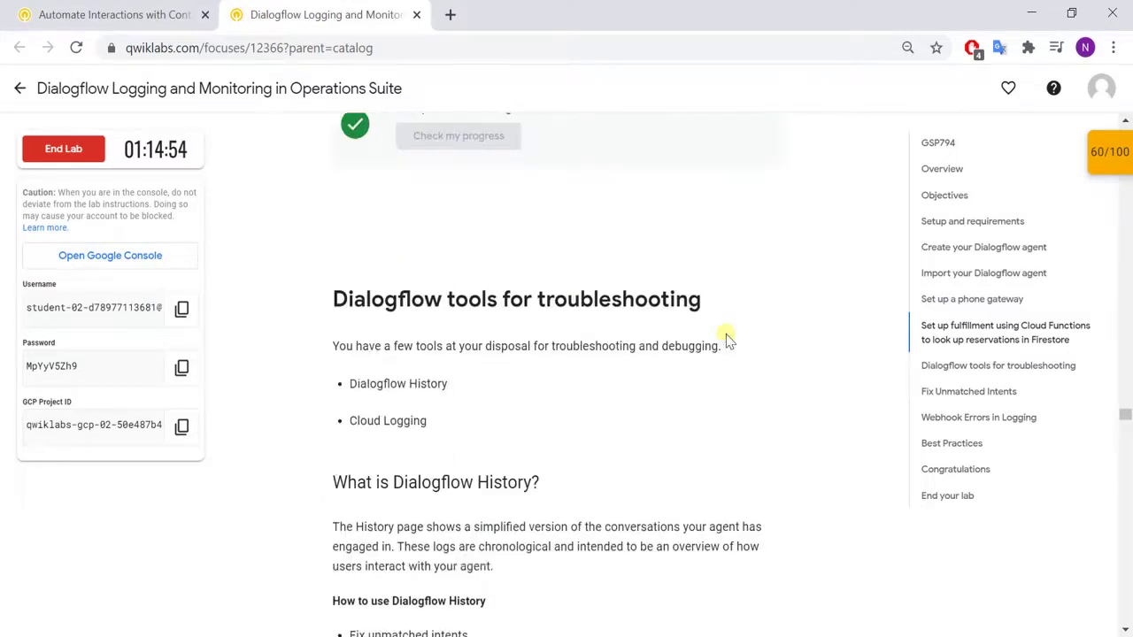
pyautogui.scroll(1, 386, 212)
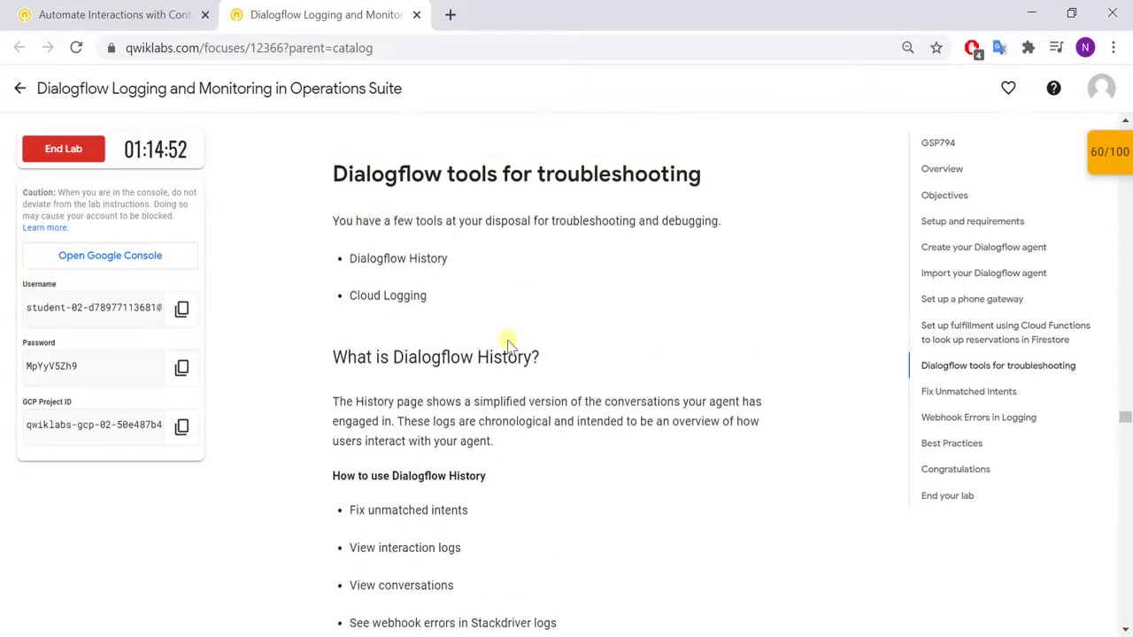
pyautogui.scroll(-5, 509, 343)
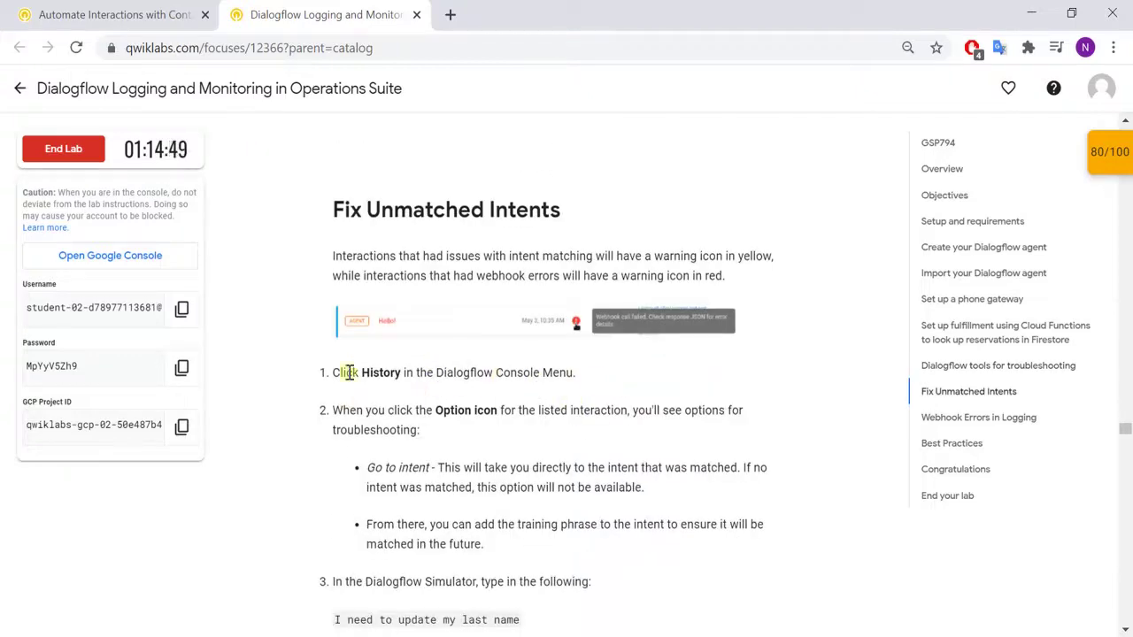
pyautogui.hotkey('alt', 'Tab')
pyautogui.click(530, 18)
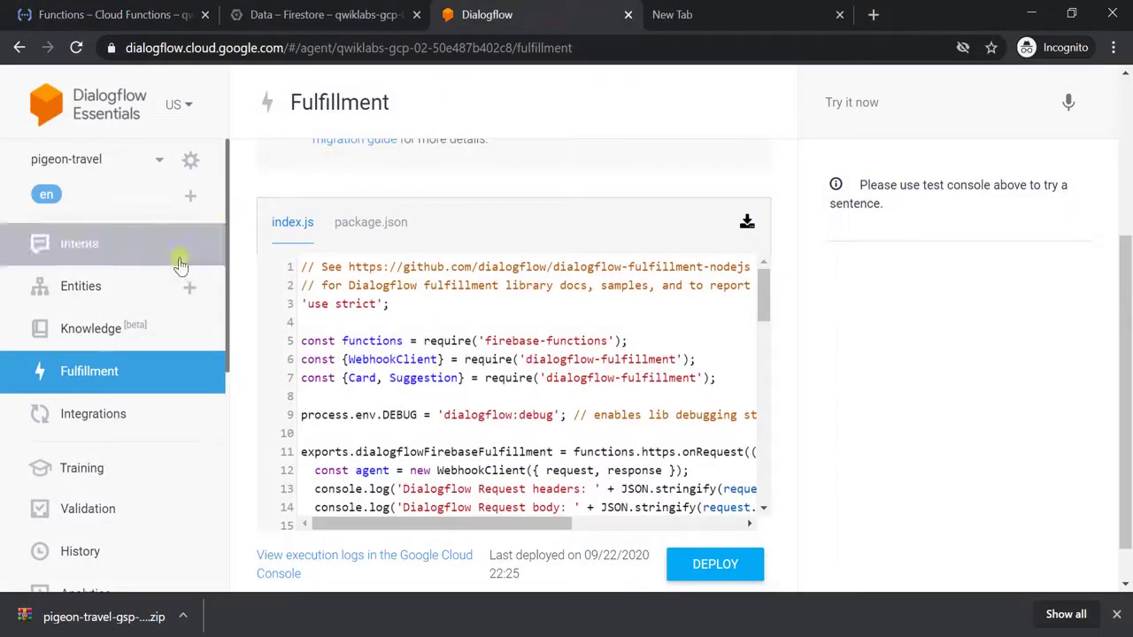
pyautogui.click(127, 409)
pyautogui.scroll(-5, 126, 410)
pyautogui.click(124, 187)
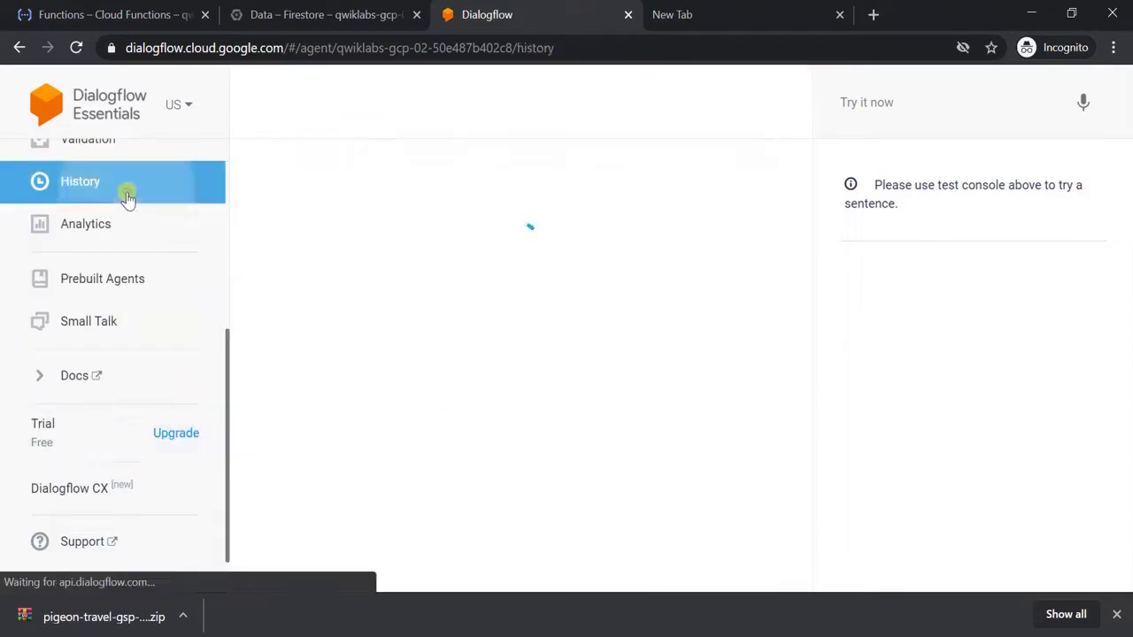
# Copy the lab's test phrase "I need to update my last name" and submit it in the Dialogflow simulator
pyautogui.hotkey('alt', 'Tab')
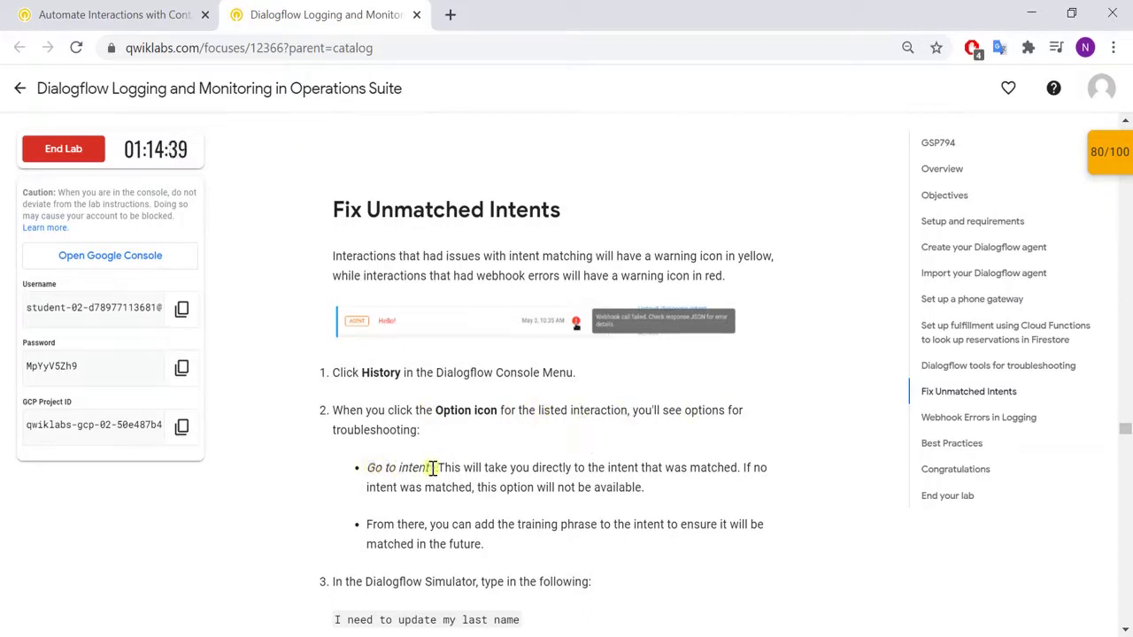
pyautogui.scroll(-2, 372, 566)
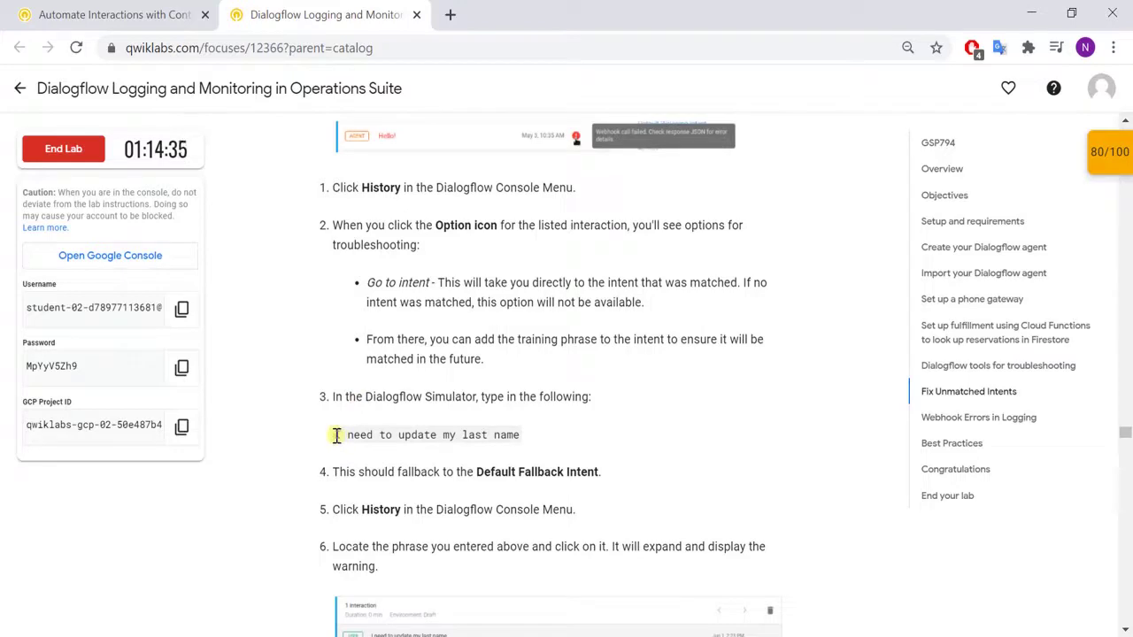
pyautogui.moveTo(336, 434); pyautogui.dragTo(521, 435)
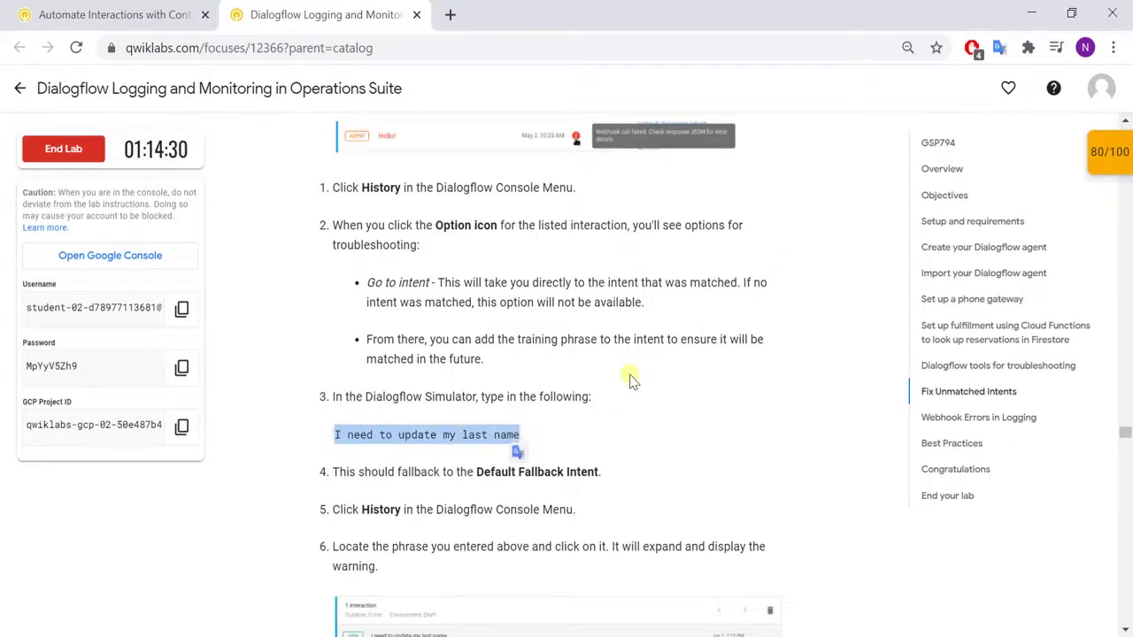
pyautogui.hotkey('alt', 'Tab')
pyautogui.click(885, 107)
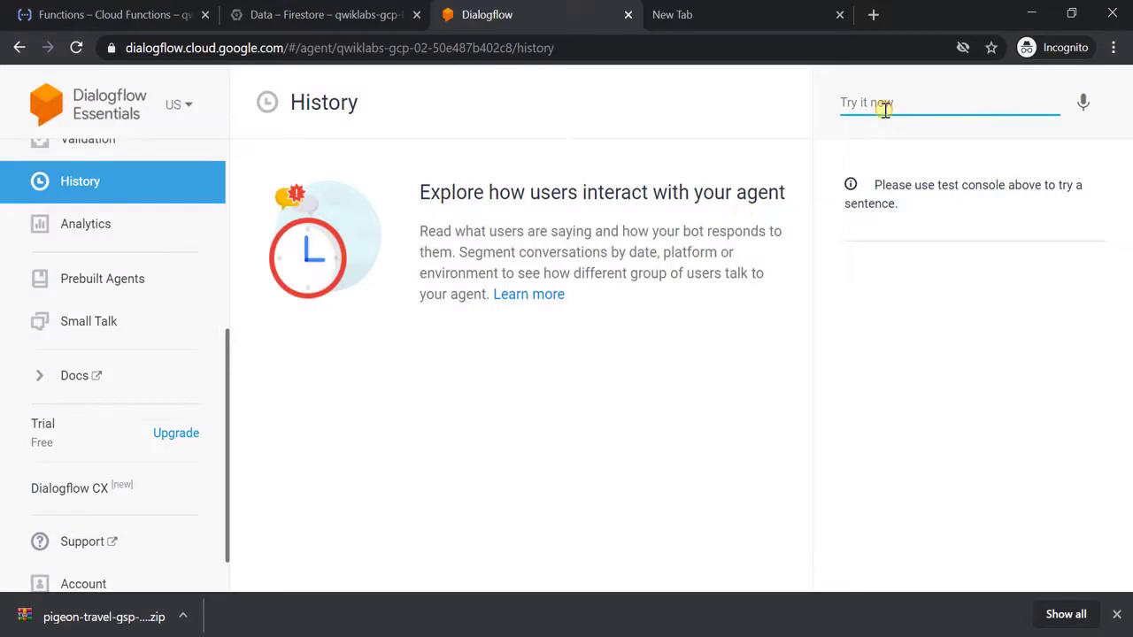
pyautogui.hotkey('ctrl', 'v')
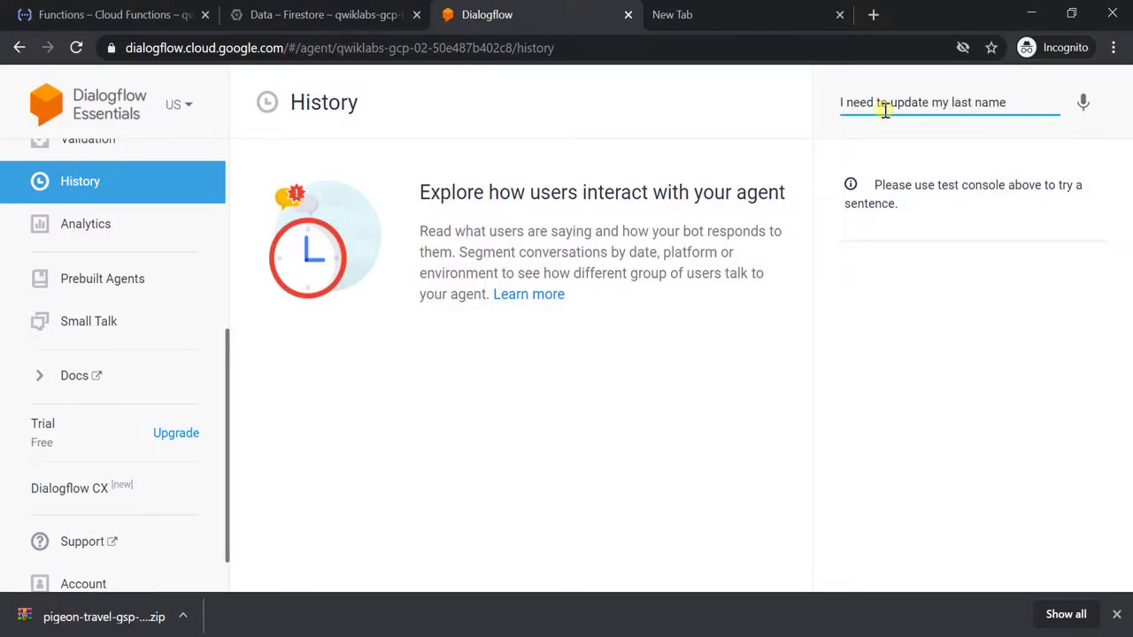
pyautogui.press('Return')
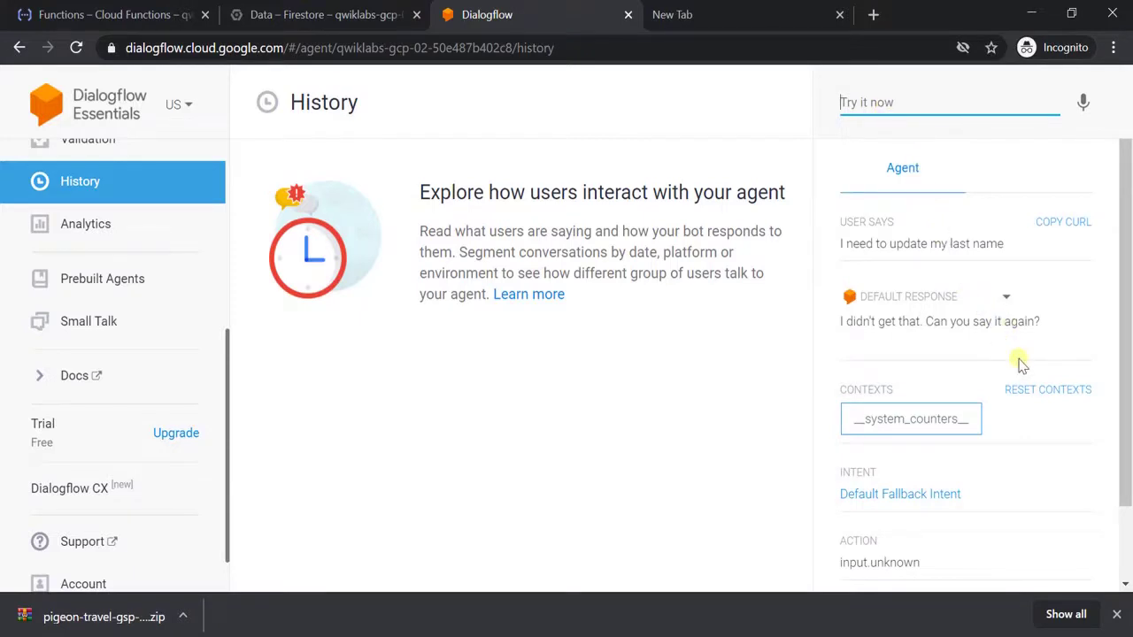
# Reload the agent's conversation History and read the lab steps for adding a phrase to the name.reservation intent
pyautogui.click(75, 182)
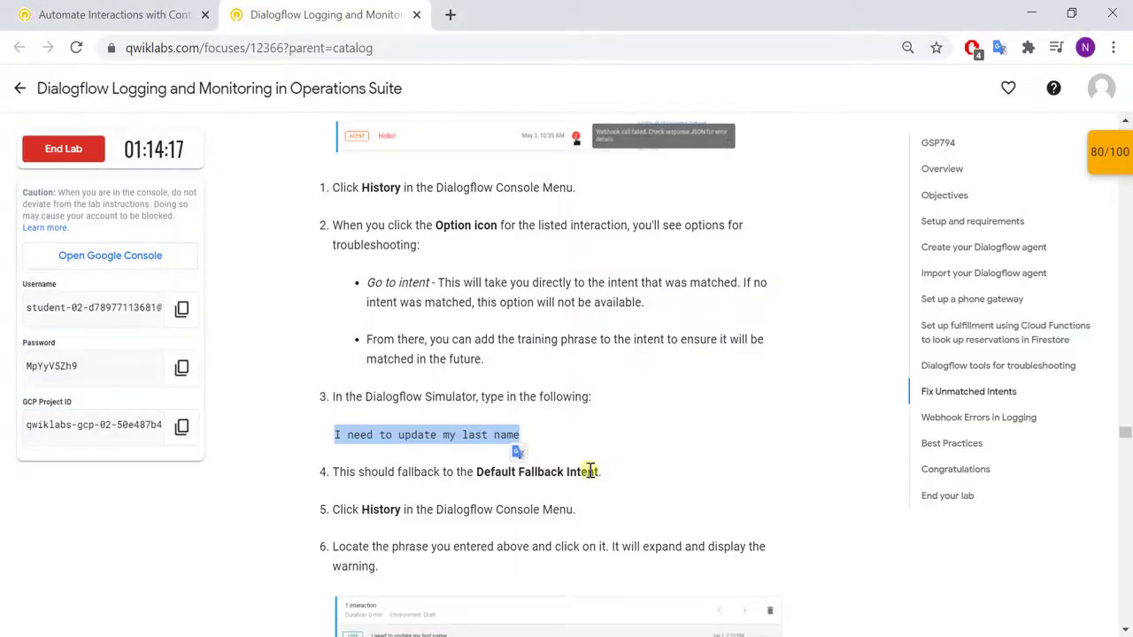
pyautogui.scroll(-2, 580, 477)
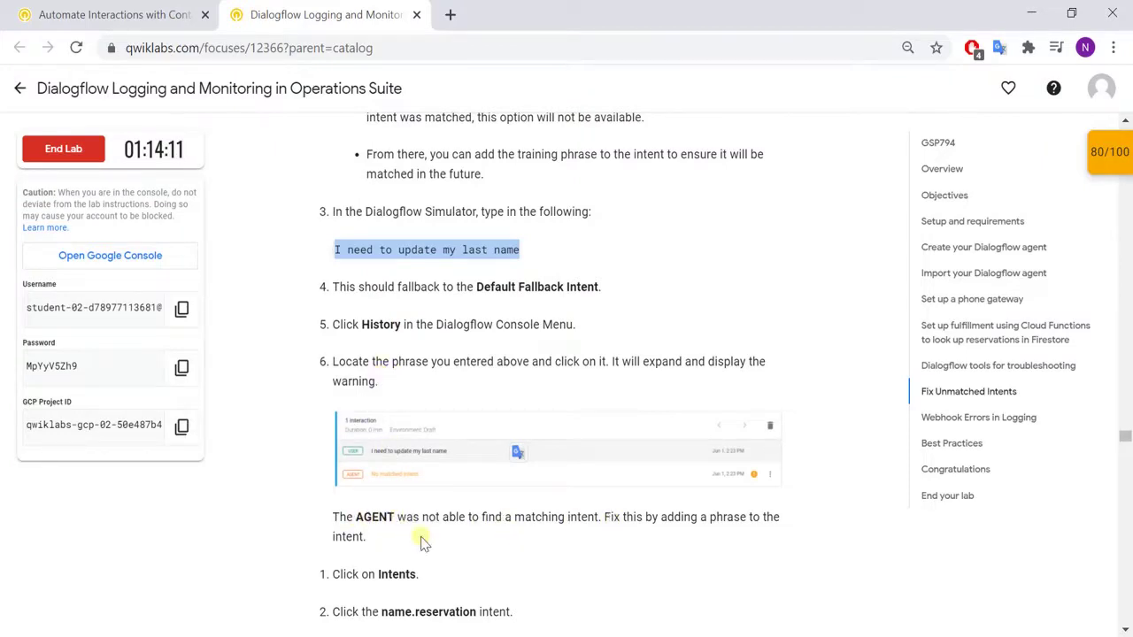
# Copy the lab's training phrase "I need to update my last name" and open the name.reservation intent in Dialogflow
pyautogui.click(390, 543)
pyautogui.scroll(-2, 389, 541)
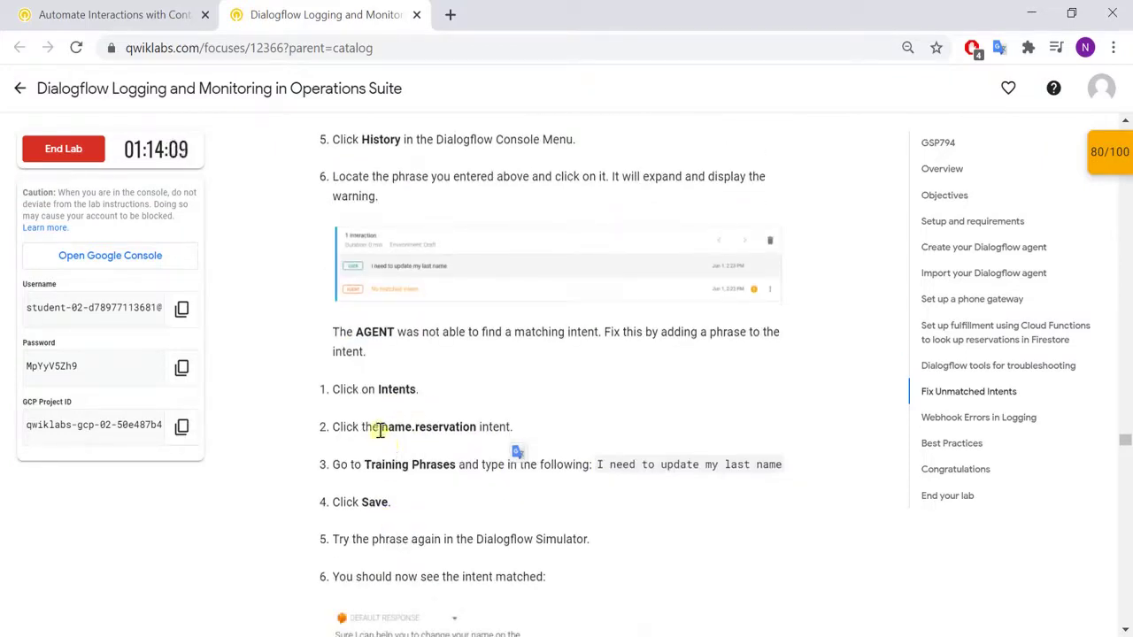
pyautogui.moveTo(380, 428); pyautogui.dragTo(443, 428)
pyautogui.click(443, 429)
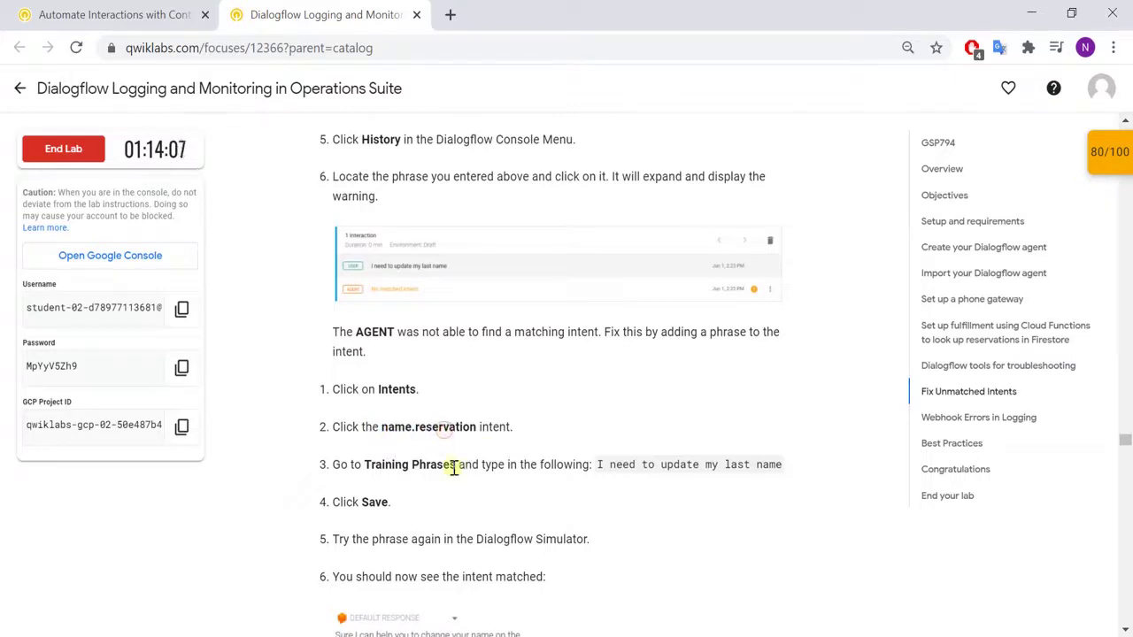
pyautogui.moveTo(597, 462); pyautogui.dragTo(821, 482)
pyautogui.hotkey('ctrl', 'c')
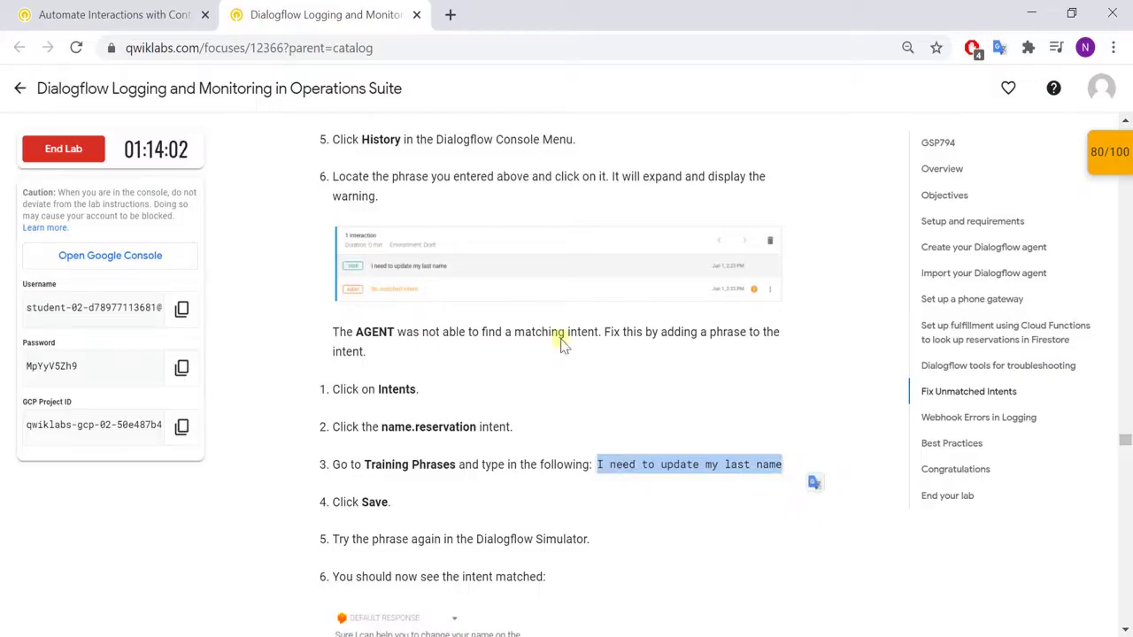
pyautogui.hotkey('alt', 'Tab')
pyautogui.click(102, 255)
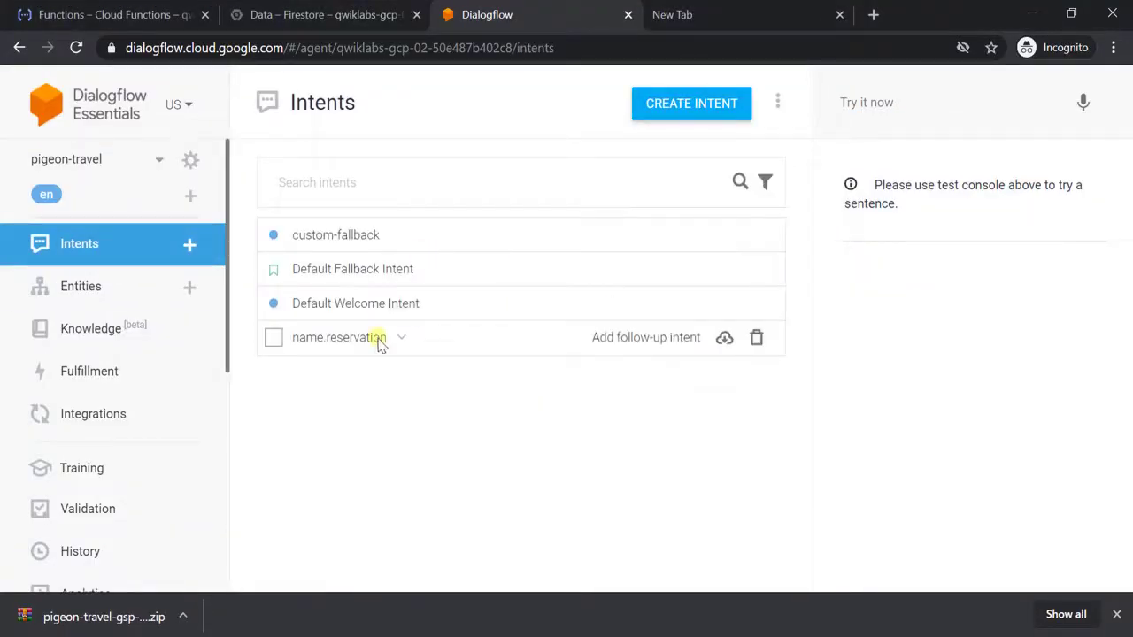
pyautogui.click(370, 345)
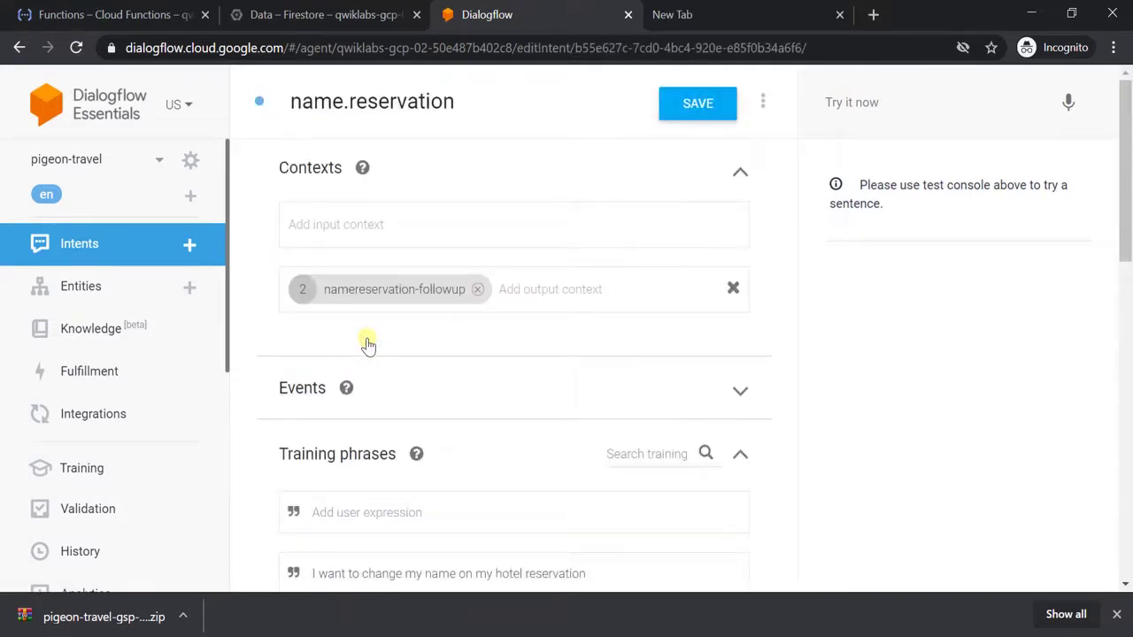
# Add "I need to update my last name" as a training phrase of the name.reservation intent and save the intent
pyautogui.hotkey('alt', 'Tab')
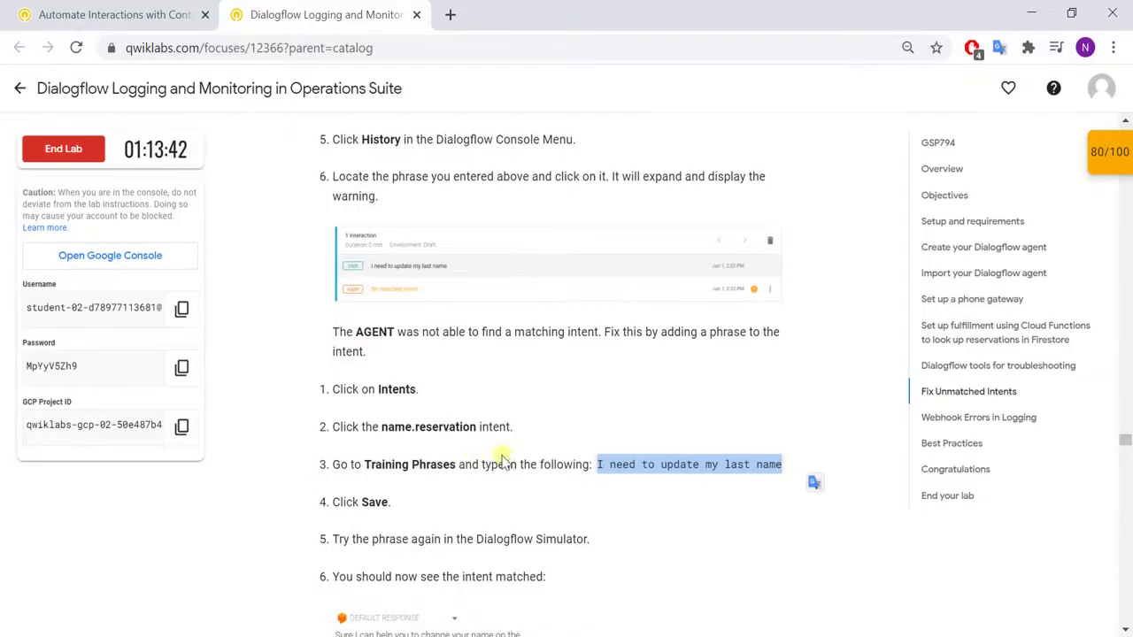
pyautogui.hotkey('alt', 'Tab')
pyautogui.hotkey('ctrl', 'v')
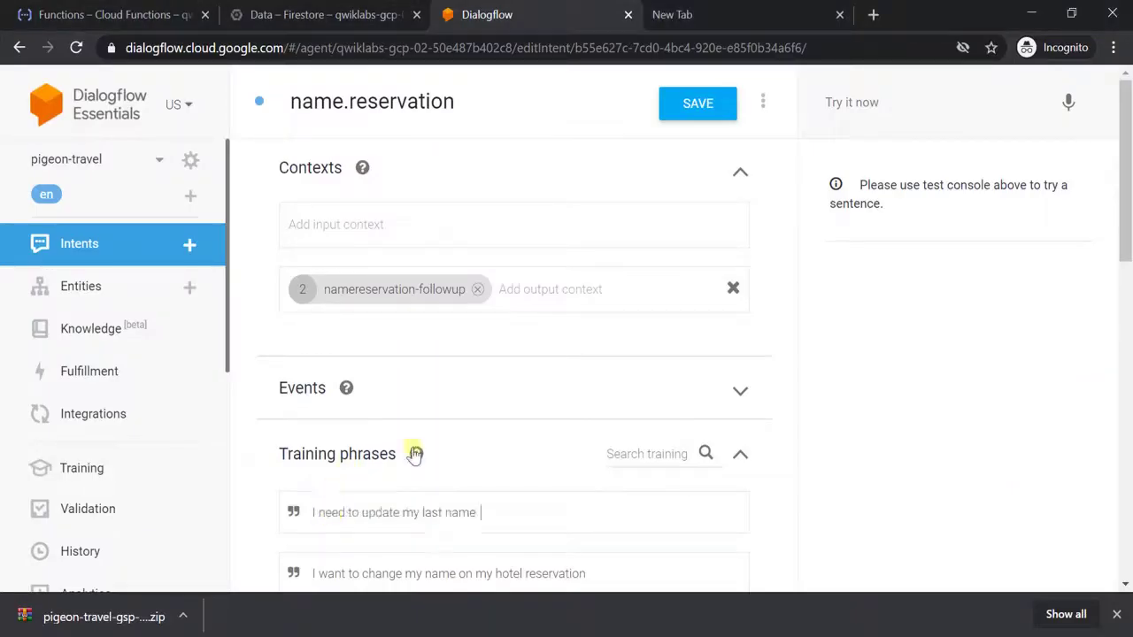
pyautogui.scroll(-2, 449, 412)
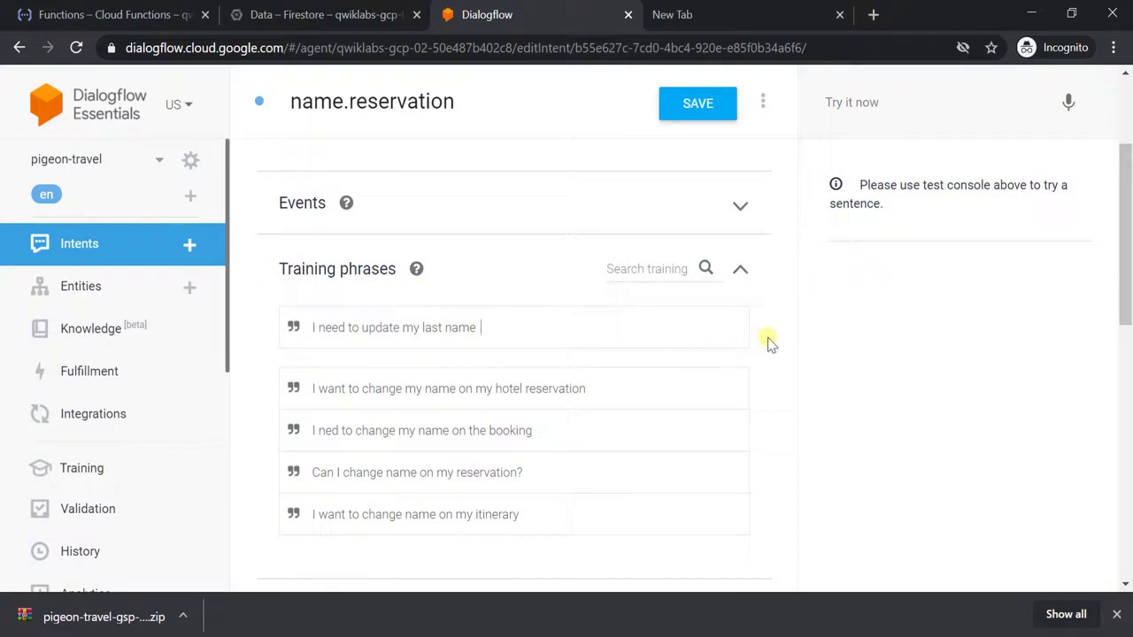
pyautogui.press('Return')
pyautogui.hotkey('alt', 'Tab')
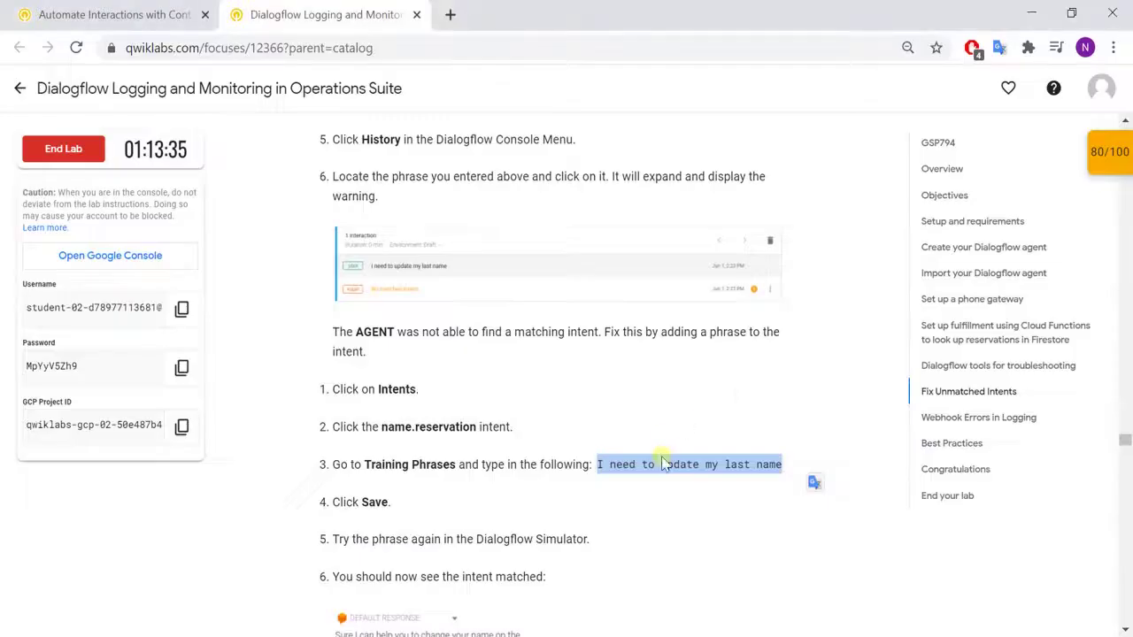
pyautogui.scroll(-2, 664, 463)
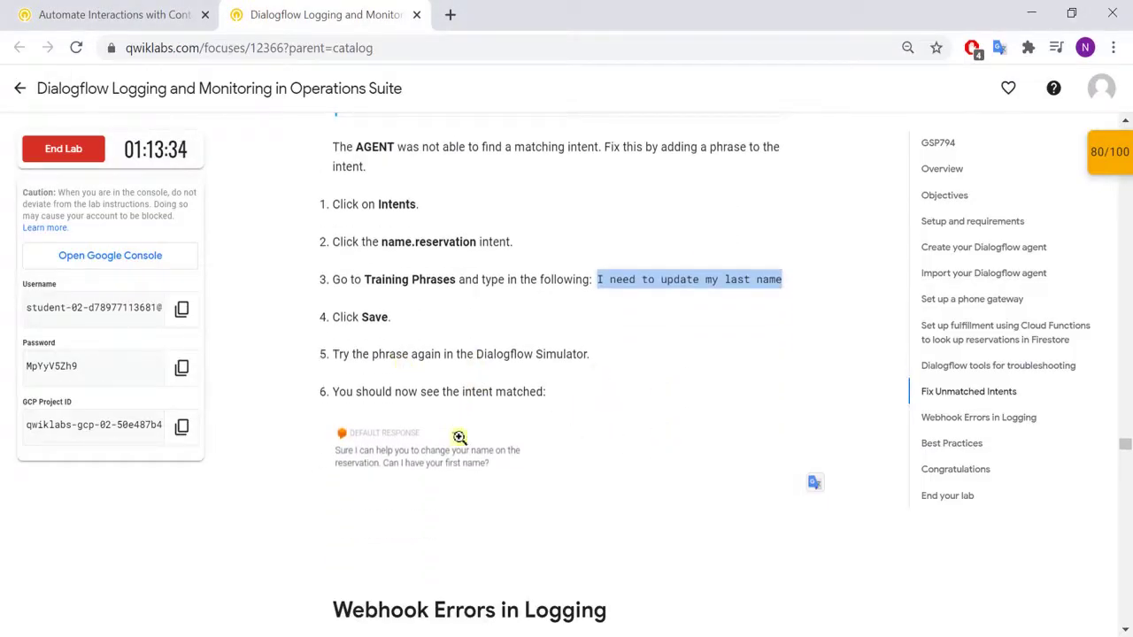
pyautogui.hotkey('alt', 'Tab')
pyautogui.click(687, 107)
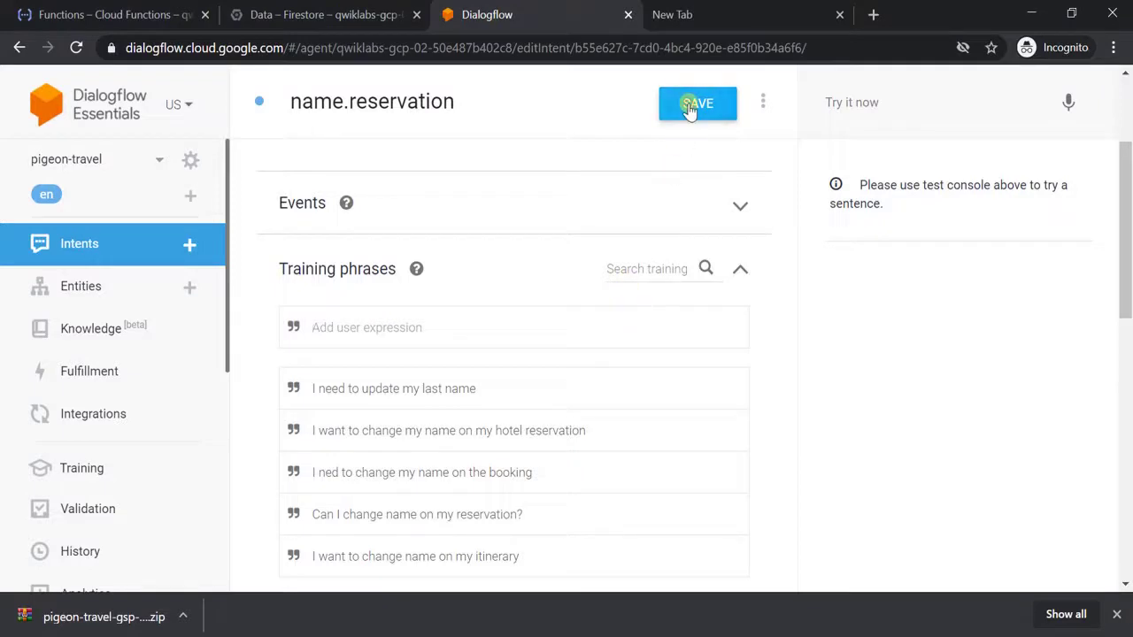
# Submit "I need to update my last name" in the Dialogflow simulator to test the intent
pyautogui.click(981, 104)
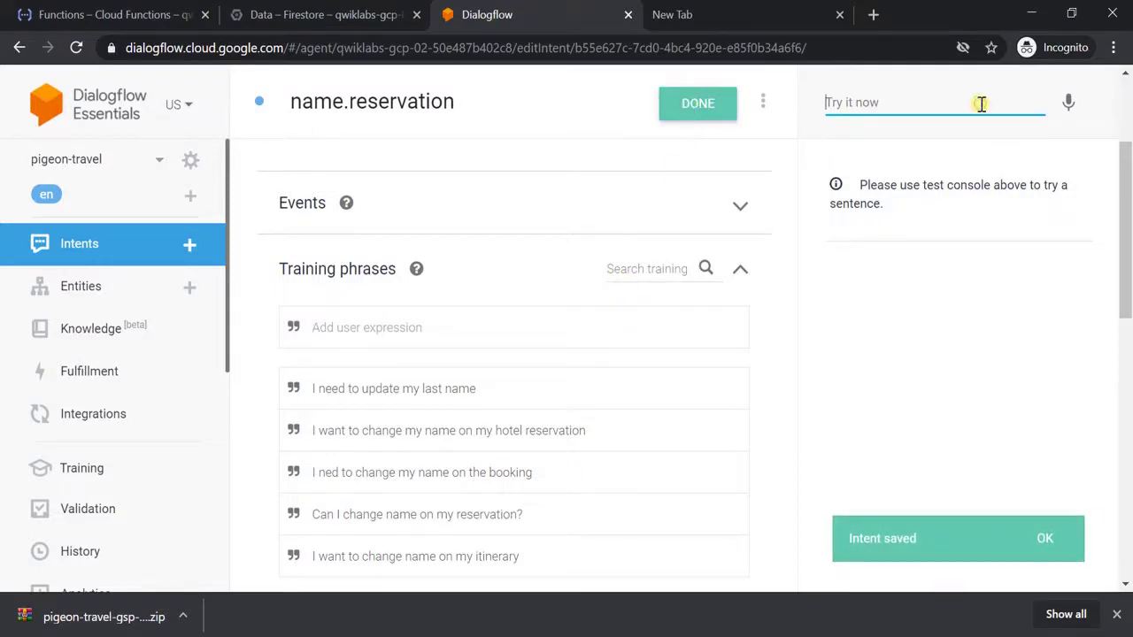
pyautogui.hotkey('ctrl', 'v')
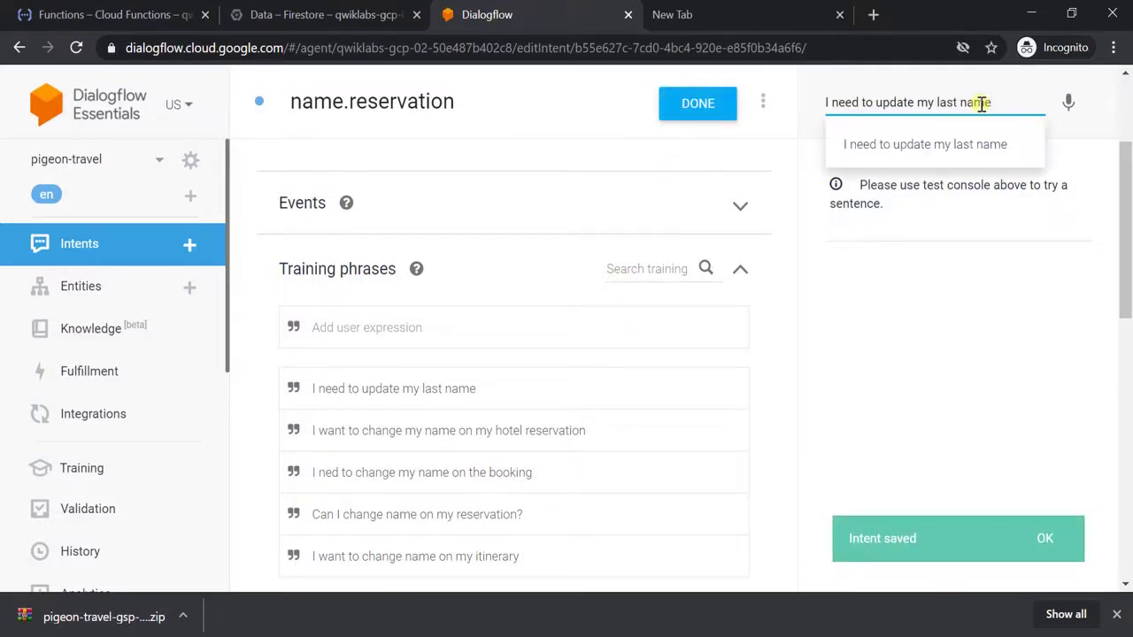
pyautogui.press('Return')
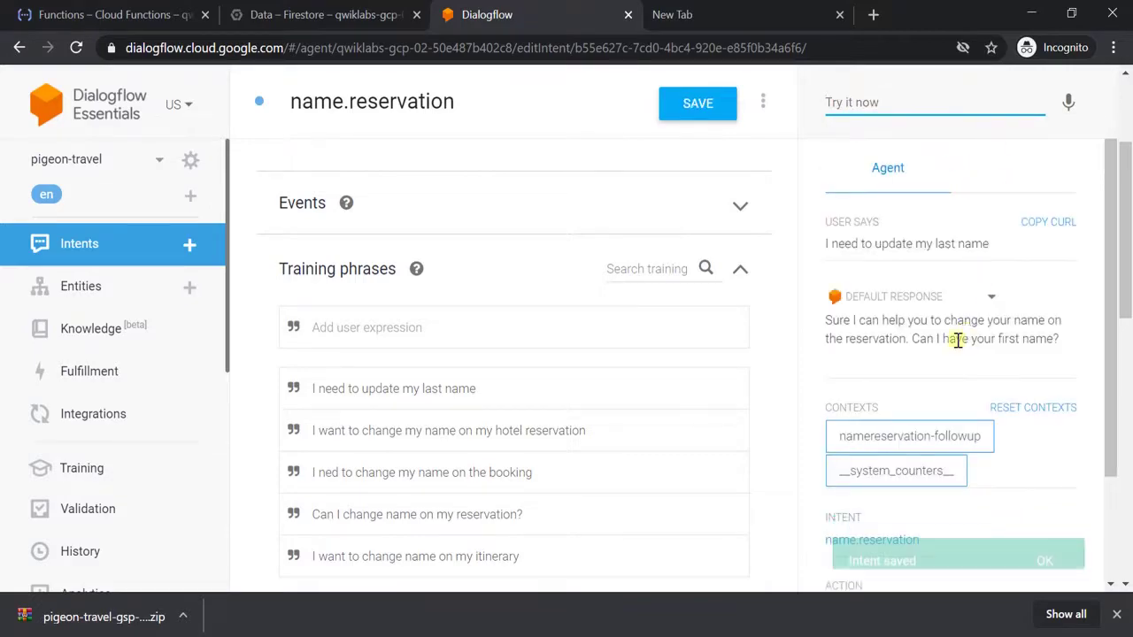
# Enable Log interactions to Google Cloud in the pigeon-travel agent's general settings and open the agent's logs
pyautogui.hotkey('alt', 'Tab')
pyautogui.scroll(-5, 630, 506)
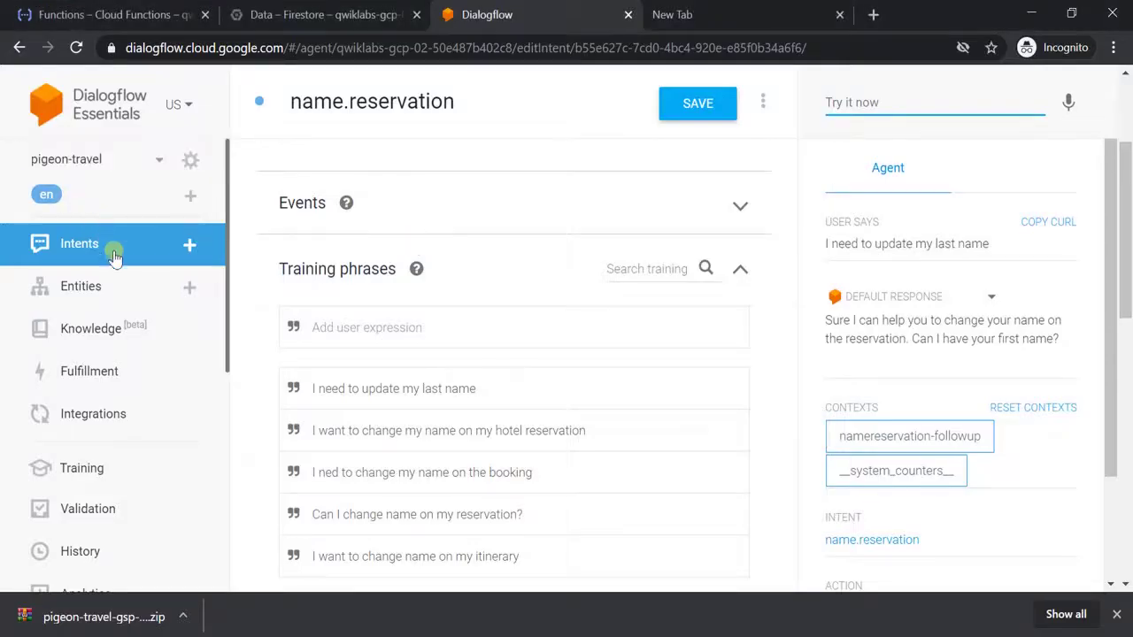
pyautogui.click(189, 158)
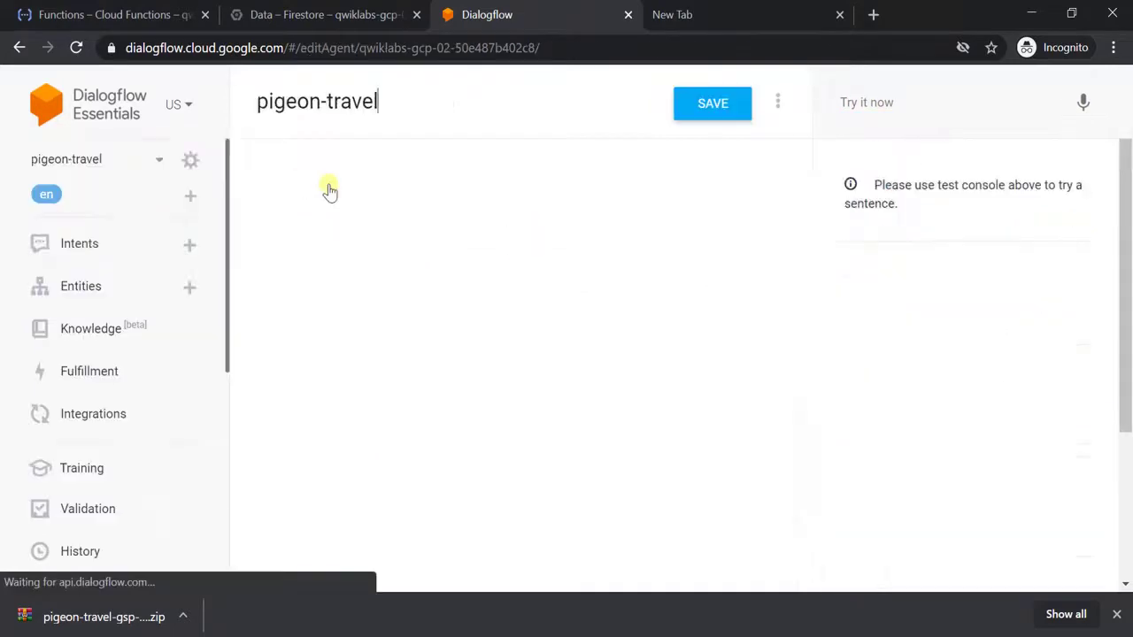
pyautogui.scroll(-4, 425, 332)
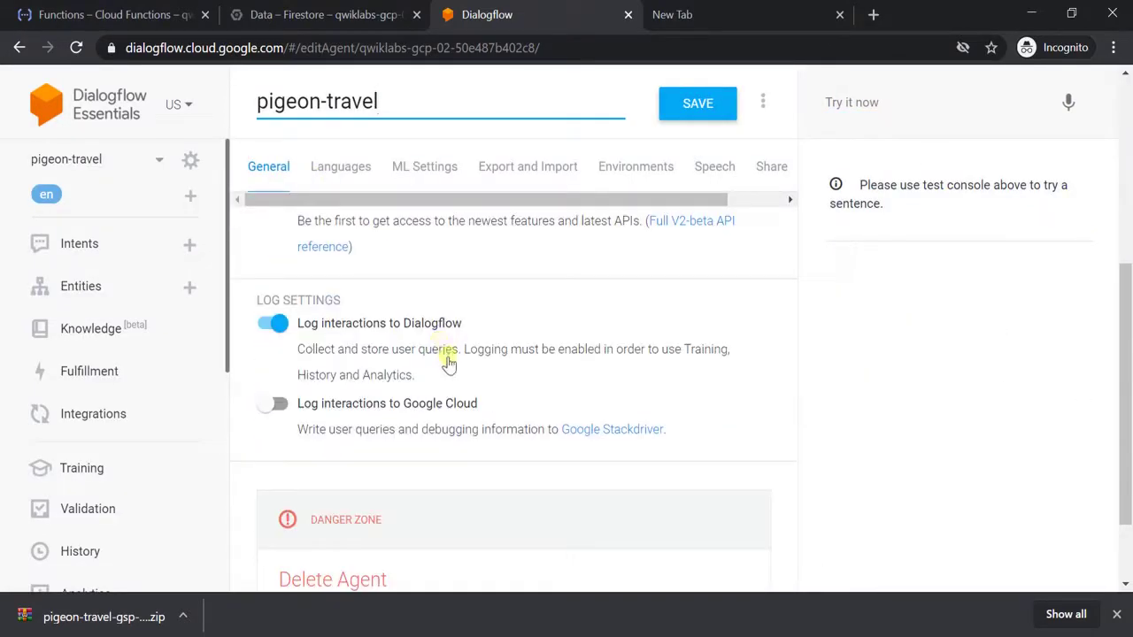
pyautogui.scroll(-1, 436, 442)
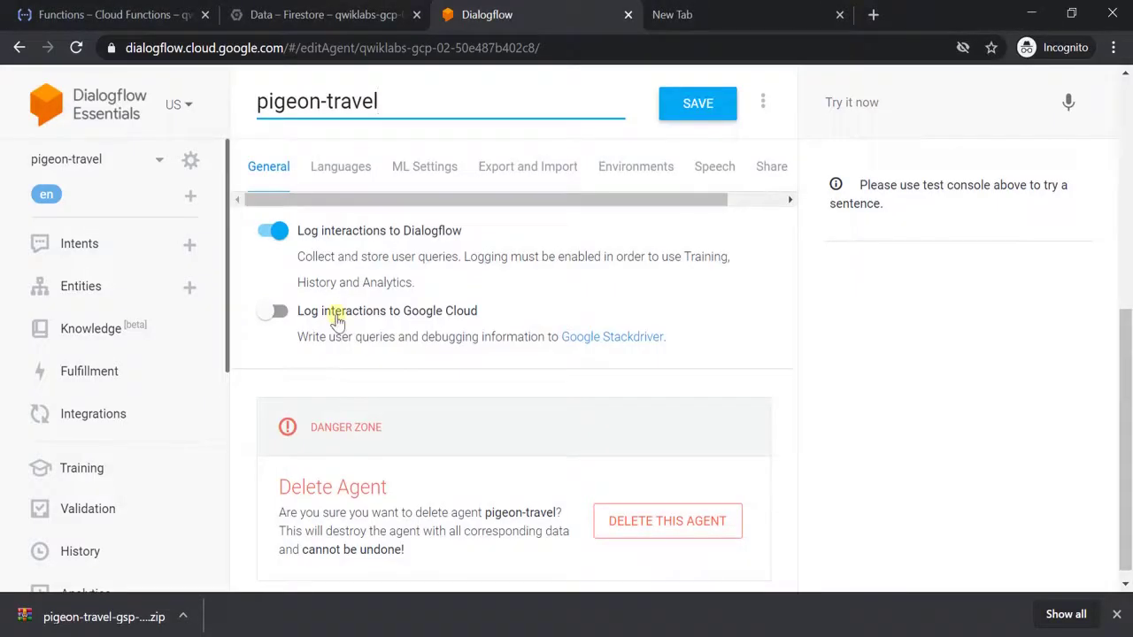
pyautogui.click(334, 319)
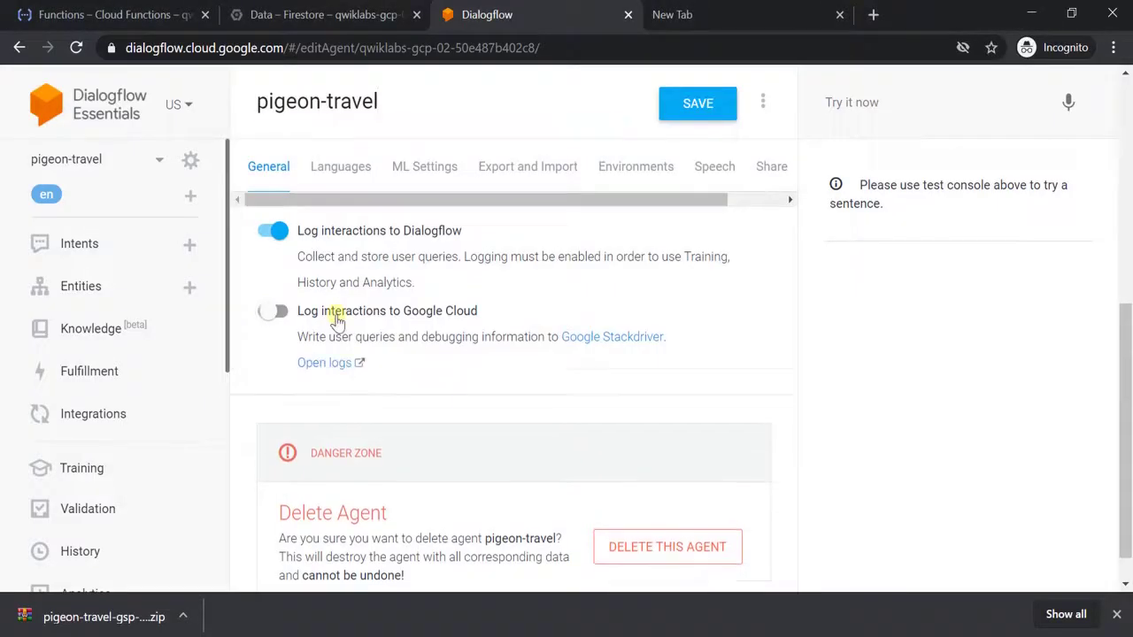
pyautogui.click(310, 368)
pyautogui.click(633, 16)
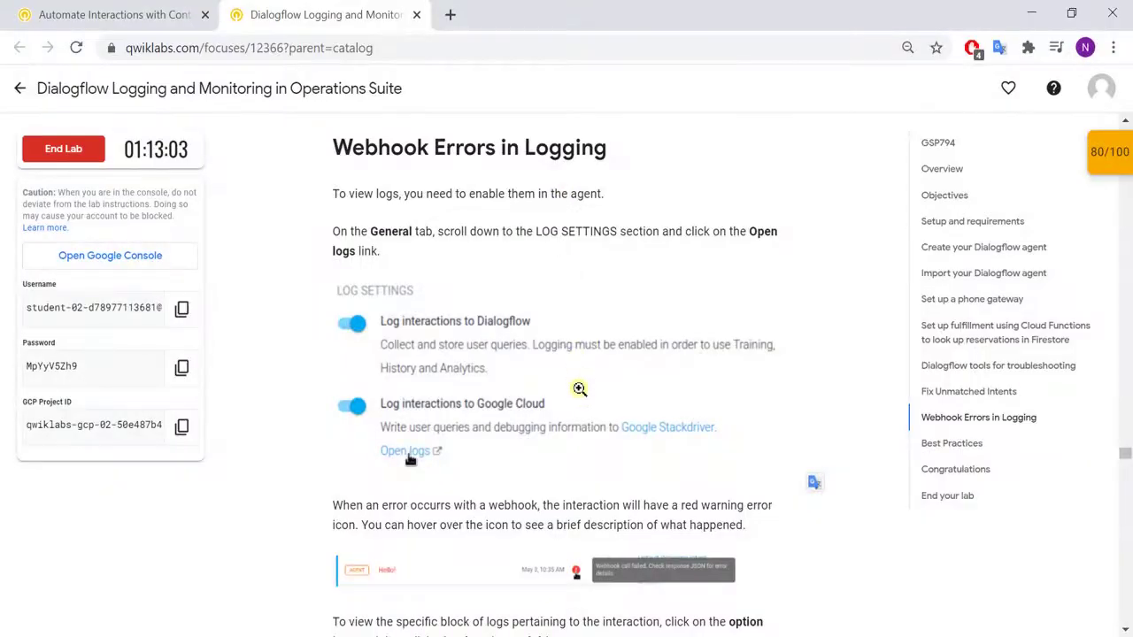
# Read the lab's Webhook Errors in Logging section and check the agent's log entries in Logs Viewer
pyautogui.scroll(-3, 579, 391)
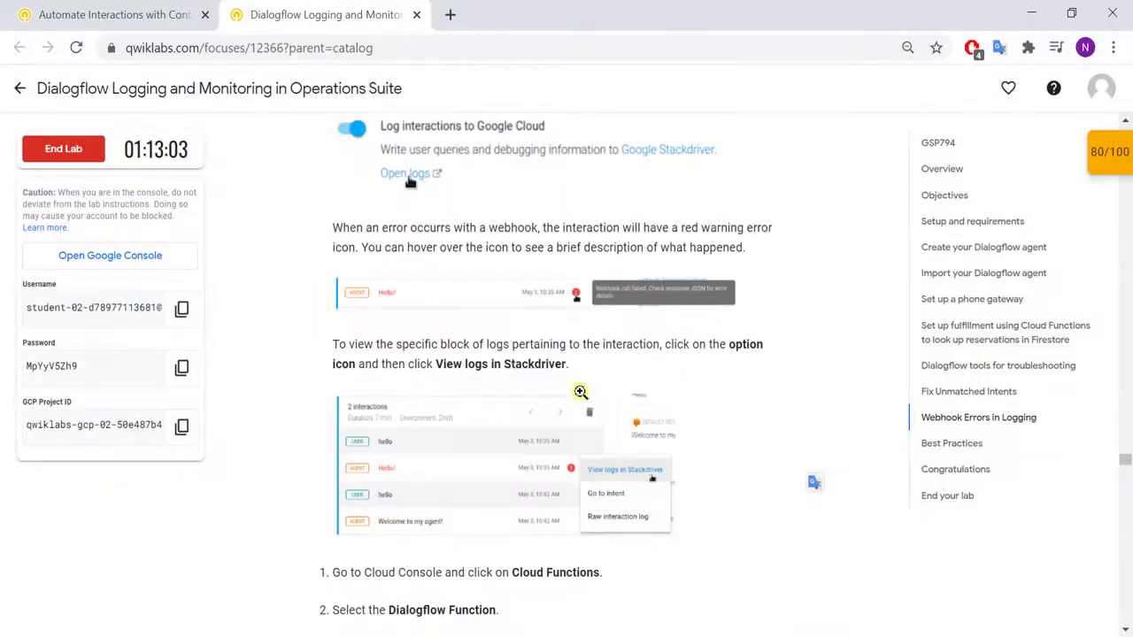
pyautogui.scroll(-1, 580, 394)
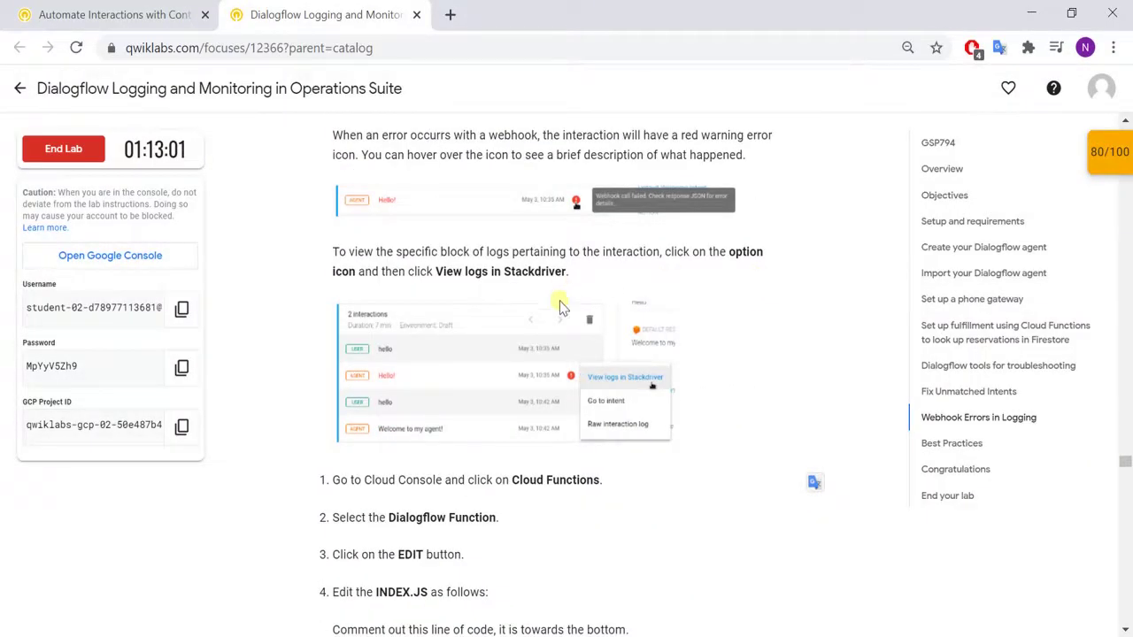
pyautogui.scroll(1, 555, 375)
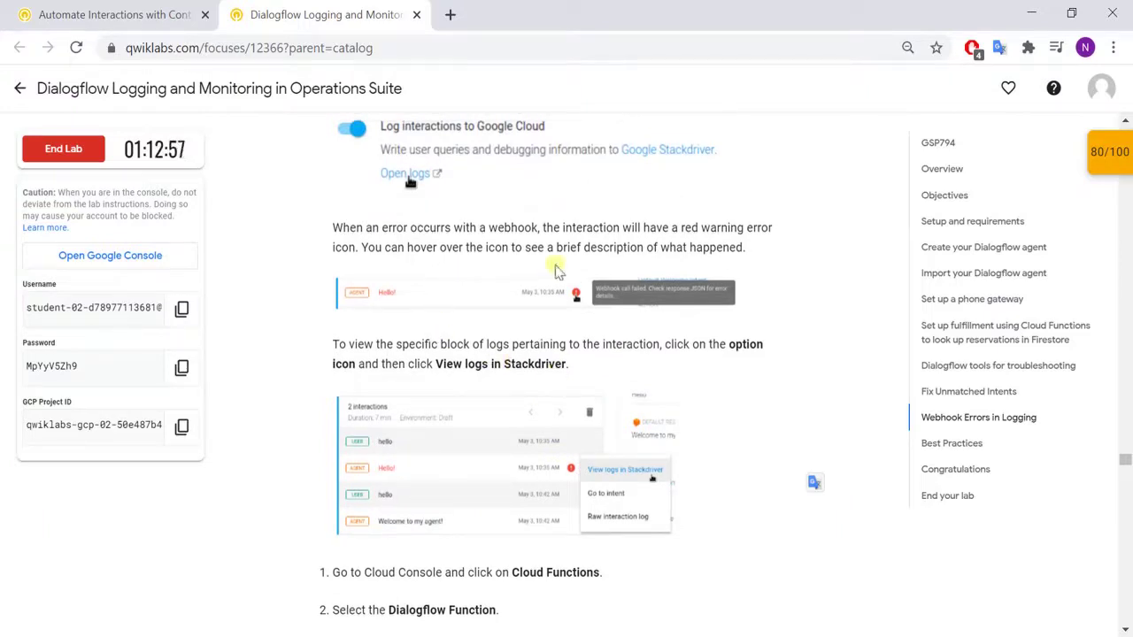
pyautogui.hotkey('alt', 'Tab')
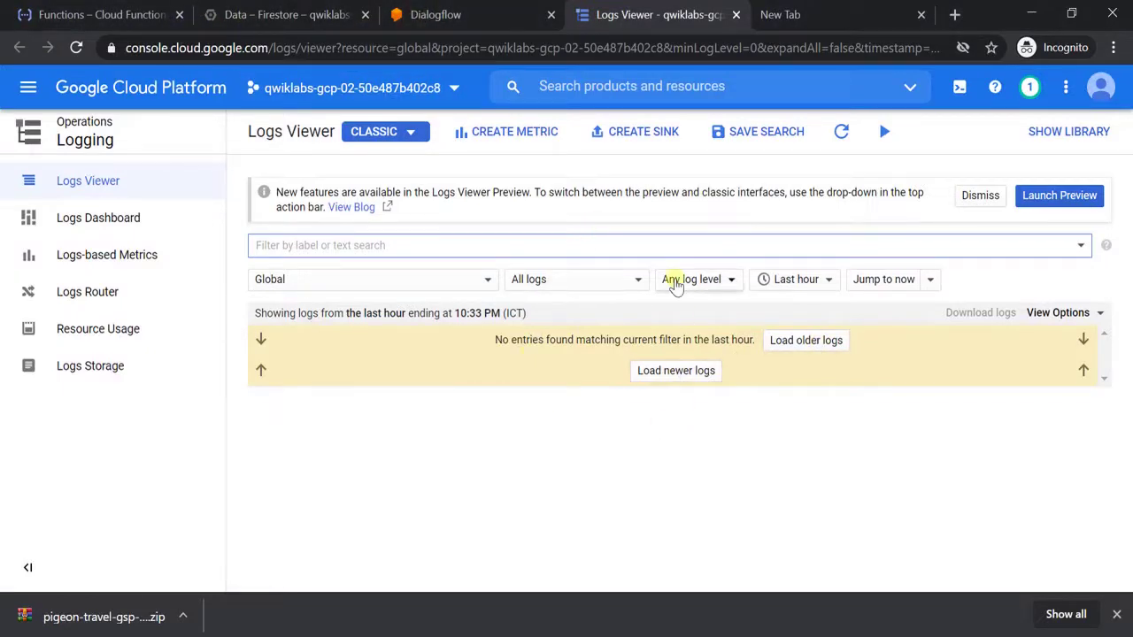
# Go back to the pigeon-travel agent's log settings, open its logs again and return to Dialogflow
pyautogui.click(132, 25)
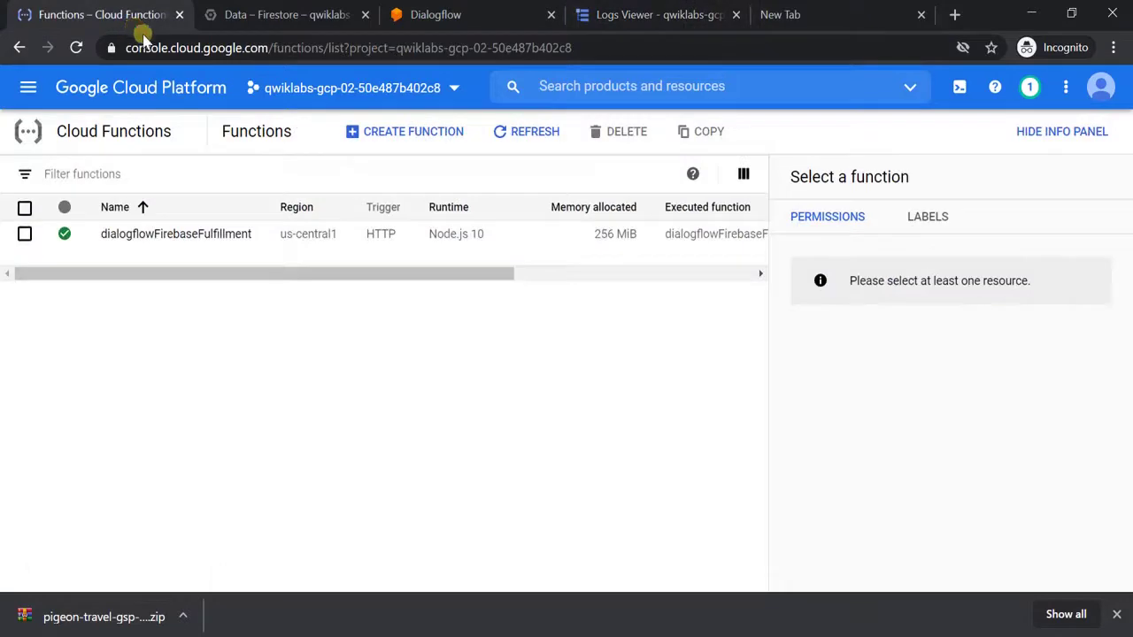
pyautogui.click(425, 15)
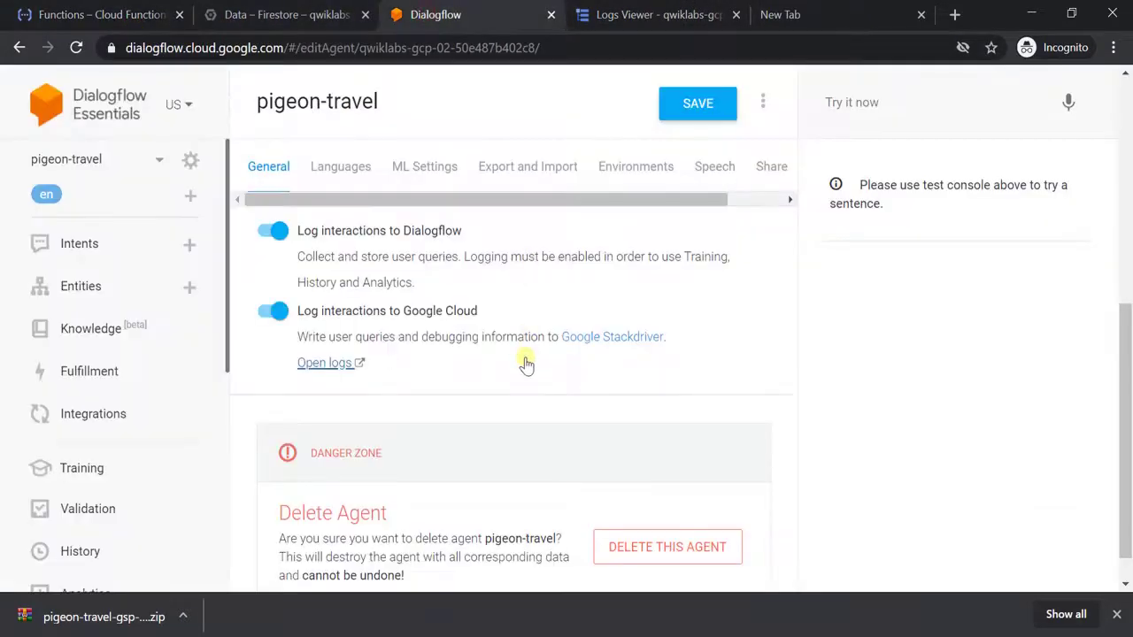
pyautogui.scroll(1, 525, 363)
pyautogui.scroll(-2, 523, 381)
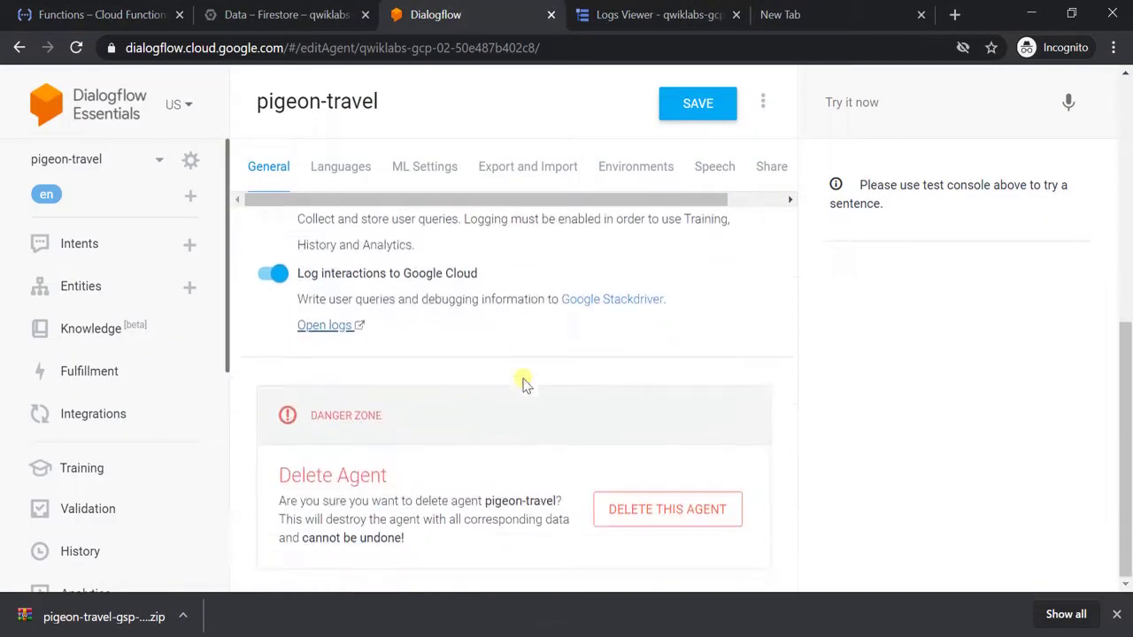
pyautogui.click(324, 328)
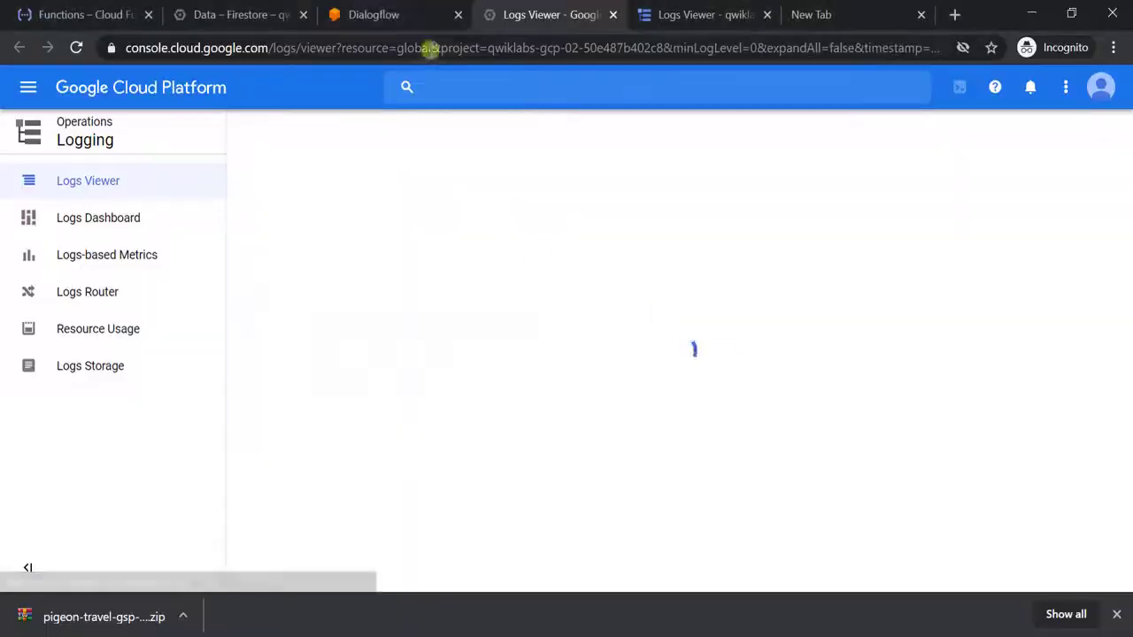
pyautogui.click(376, 14)
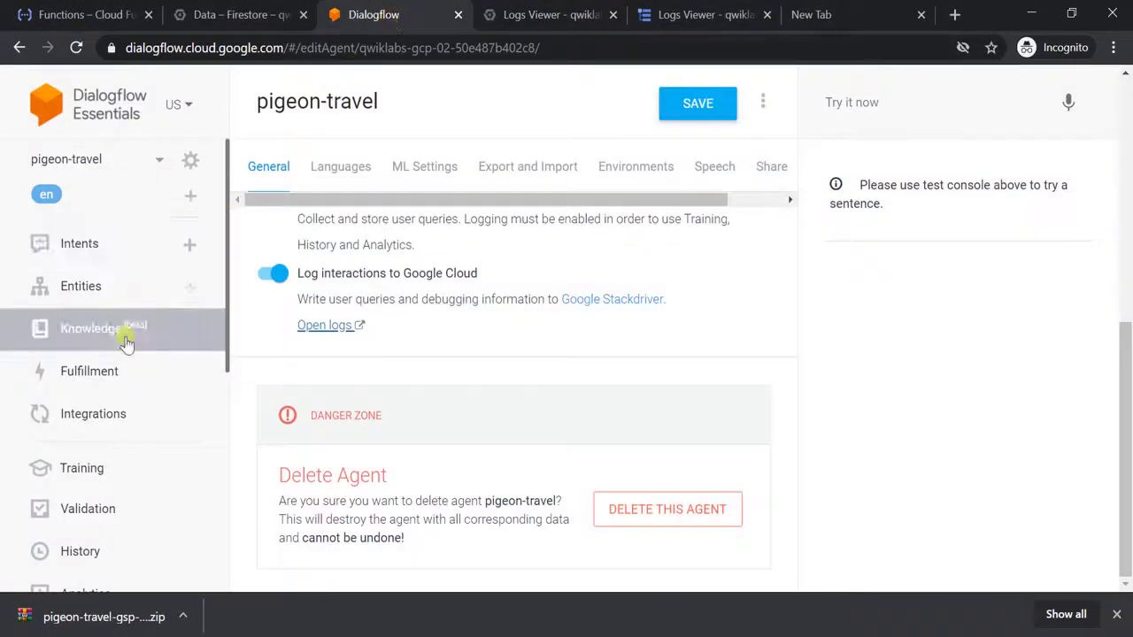
# Read the lab's steps for commenting out the name.reservation-getname line in index.js and open the dialogflowFirebaseFulfillment function's details in Cloud Functions
pyautogui.scroll(-5, 126, 343)
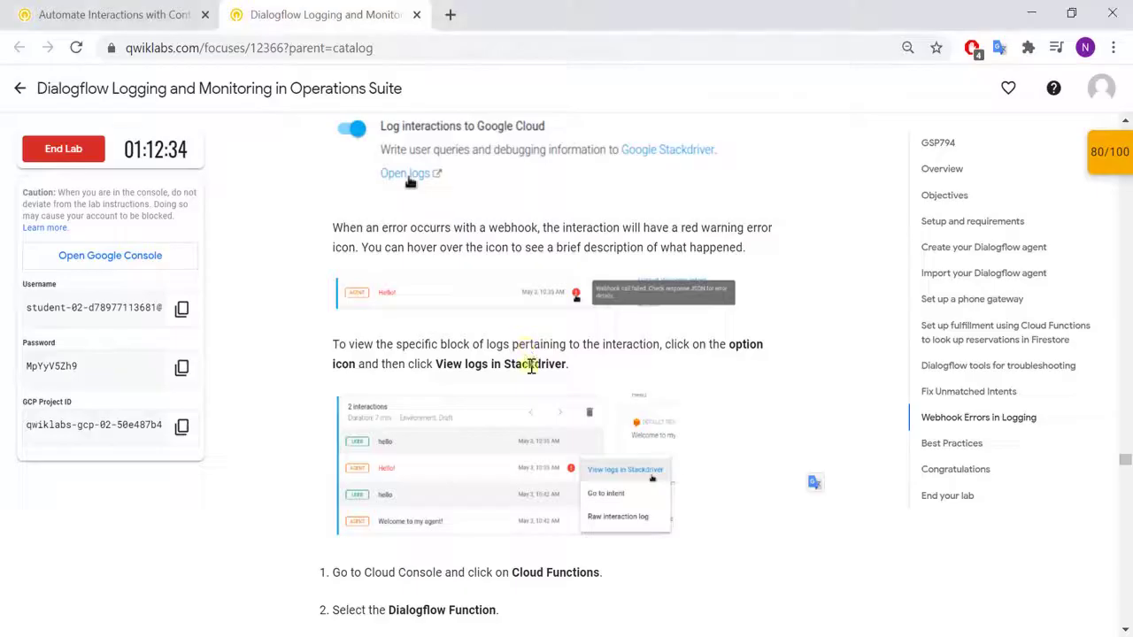
pyautogui.scroll(-5, 537, 392)
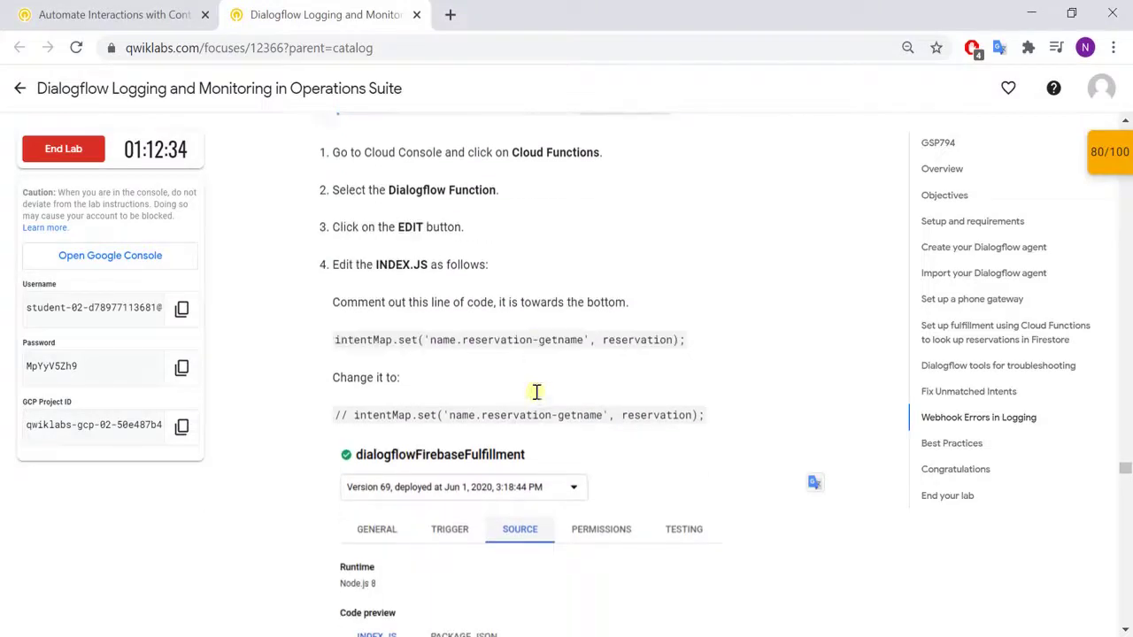
pyautogui.scroll(-1, 536, 392)
pyautogui.scroll(2, 536, 392)
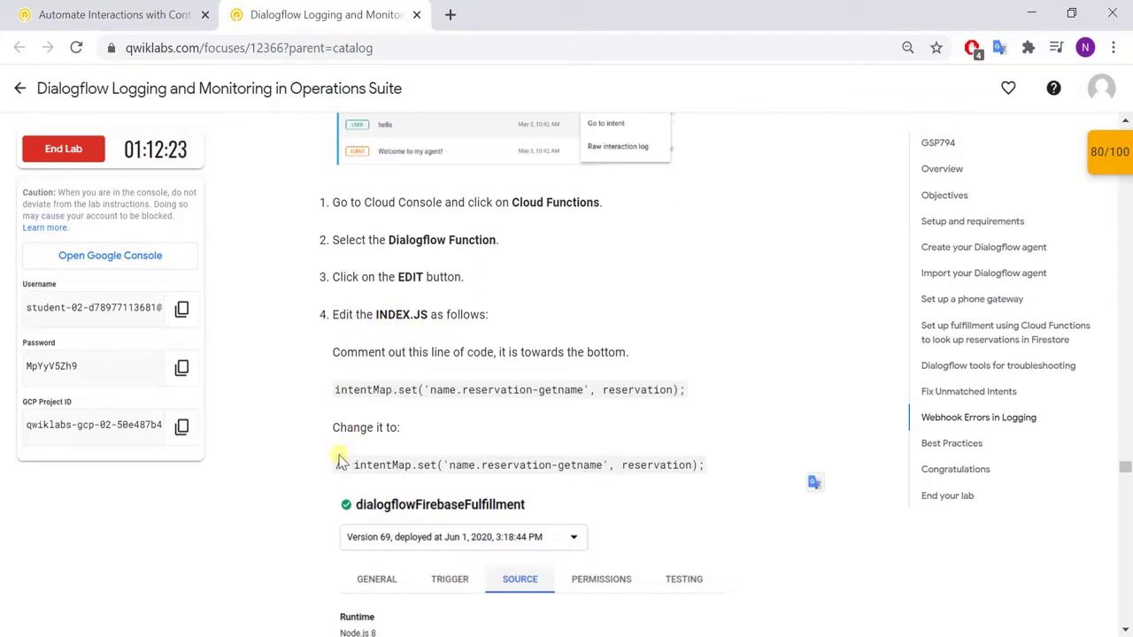
pyautogui.scroll(-2, 339, 461)
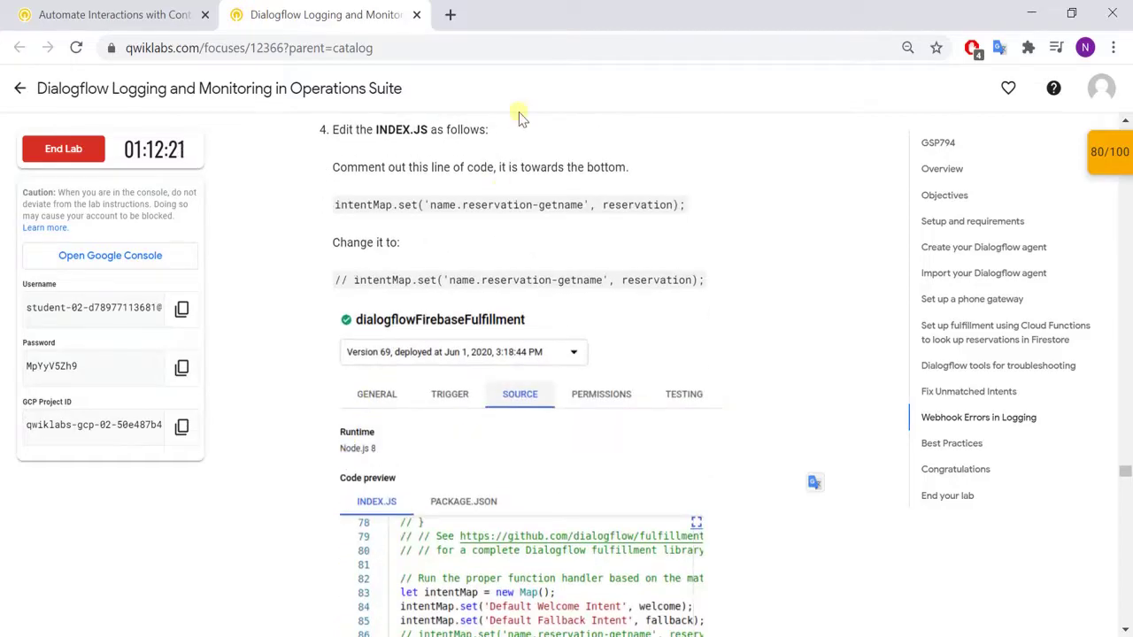
pyautogui.hotkey('alt', 'Tab')
pyautogui.click(97, 13)
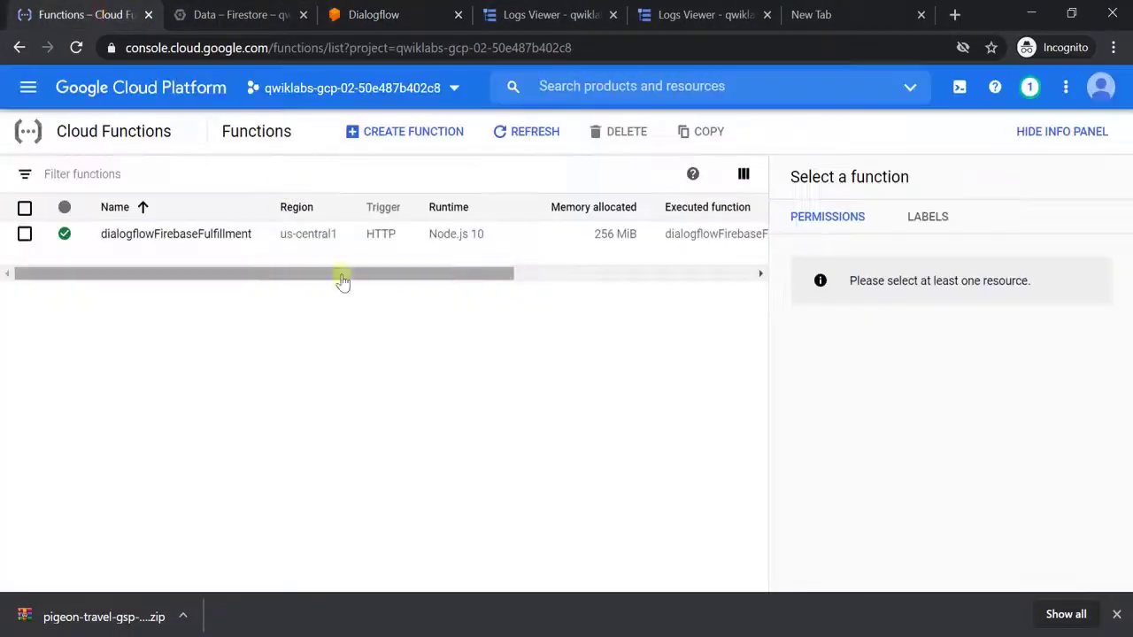
pyautogui.click(168, 232)
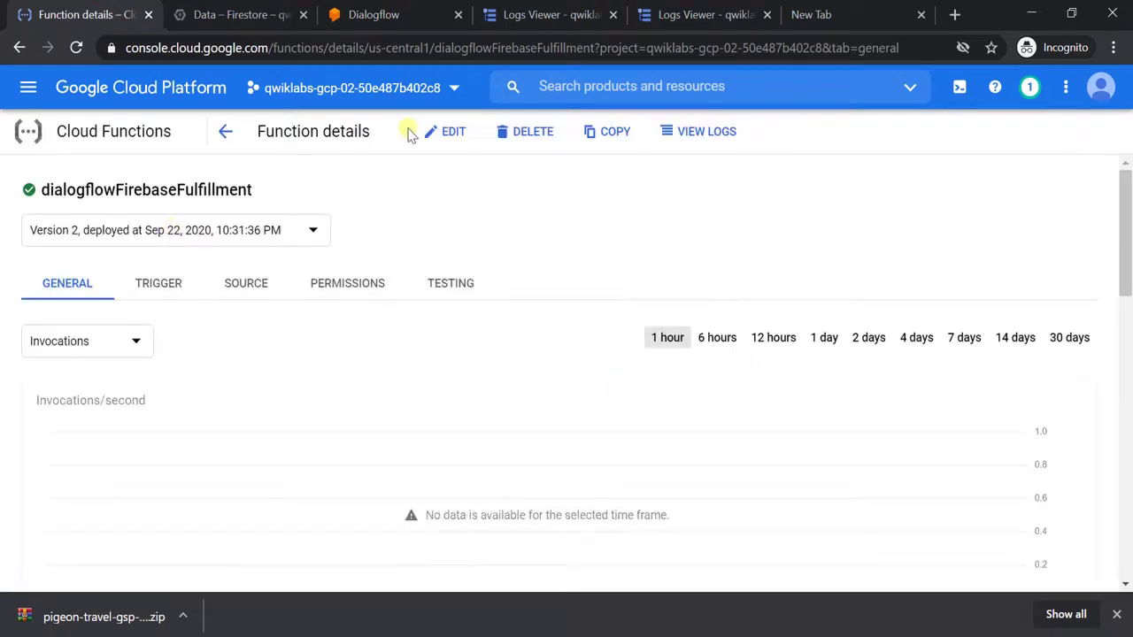
# Open the dialogflowFirebaseFulfillment function for editing, keep its configuration and show its index.js source code
pyautogui.click(469, 132)
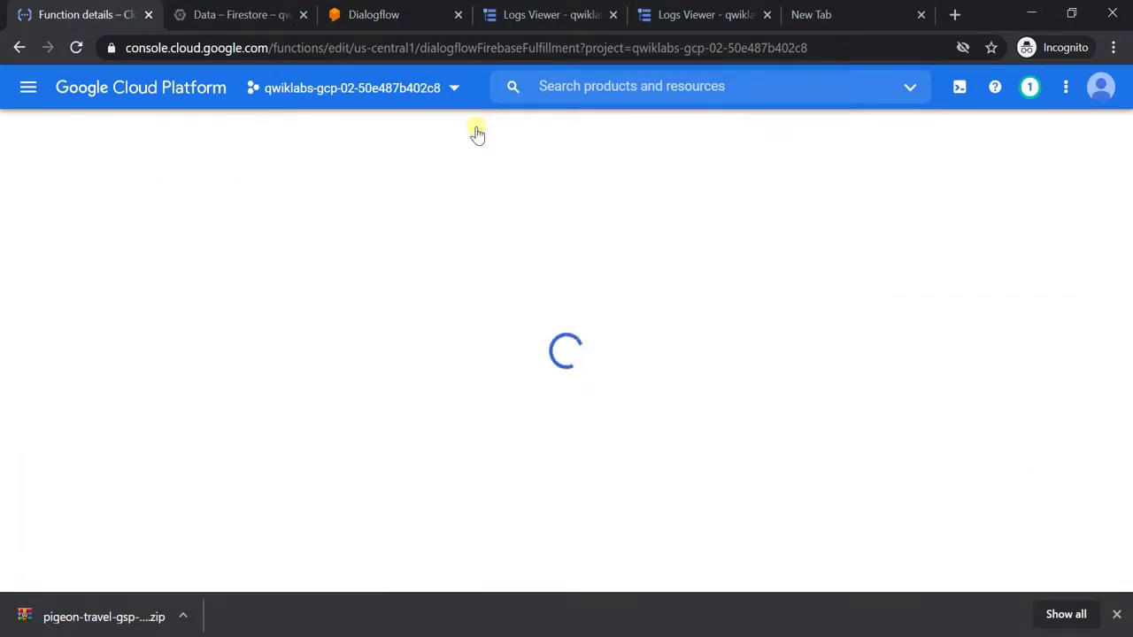
pyautogui.hotkey('alt', 'Tab')
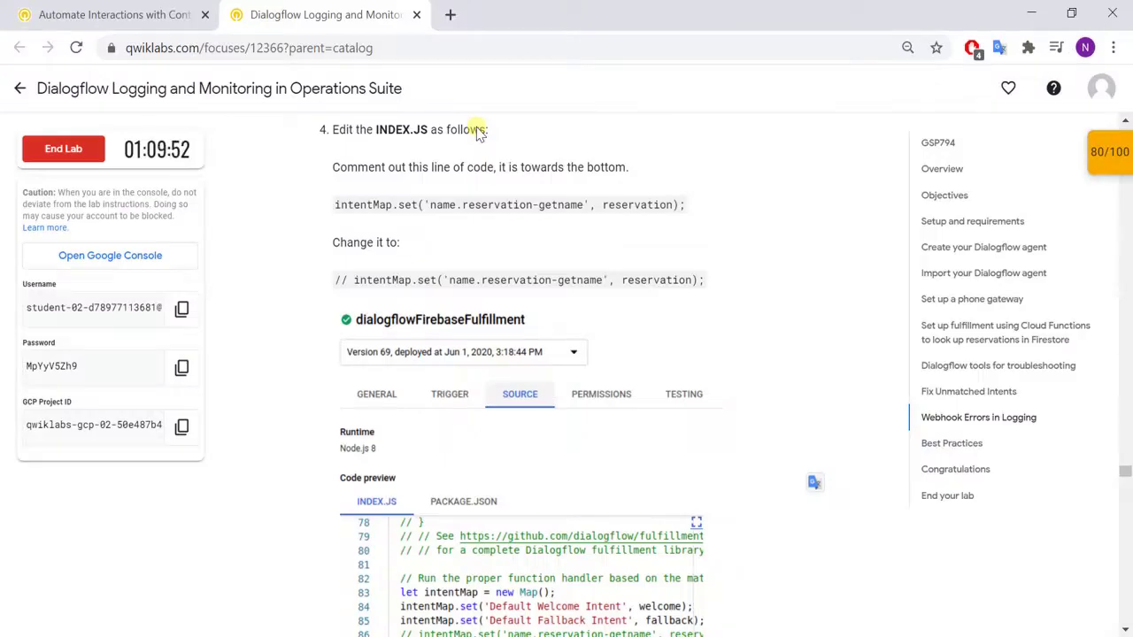
pyautogui.hotkey('alt', 'Tab')
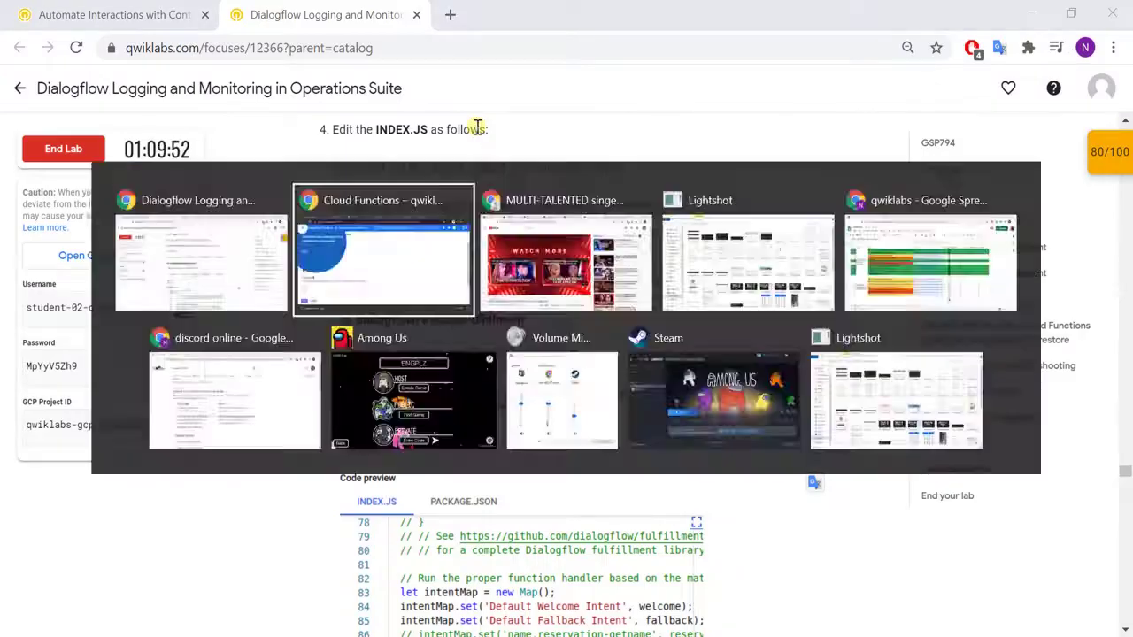
pyautogui.click(60, 248)
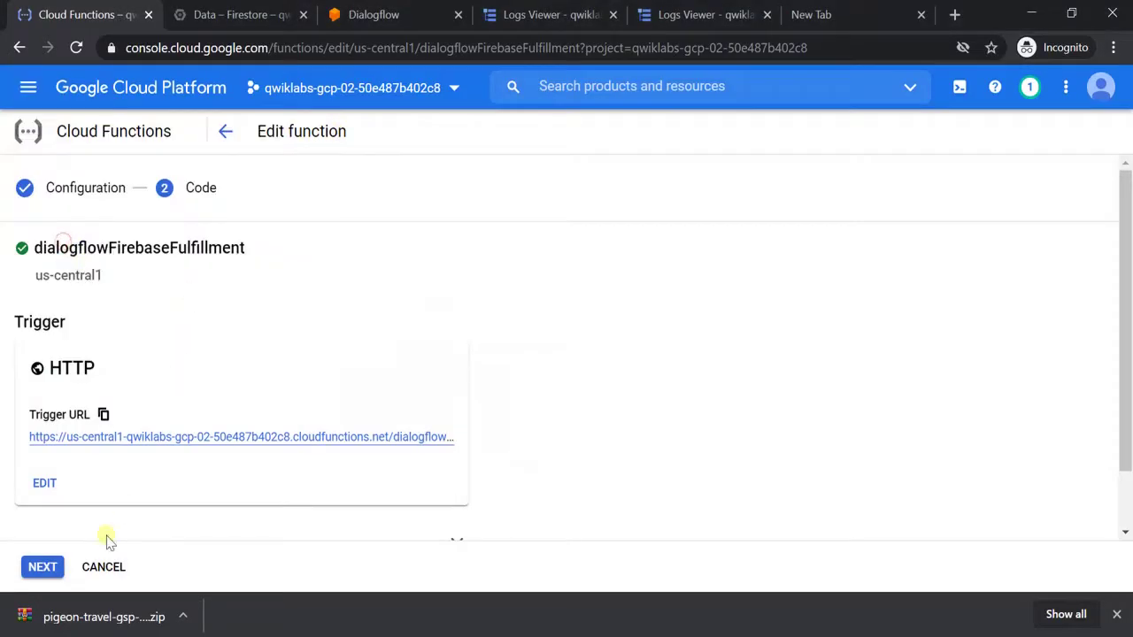
pyautogui.click(40, 566)
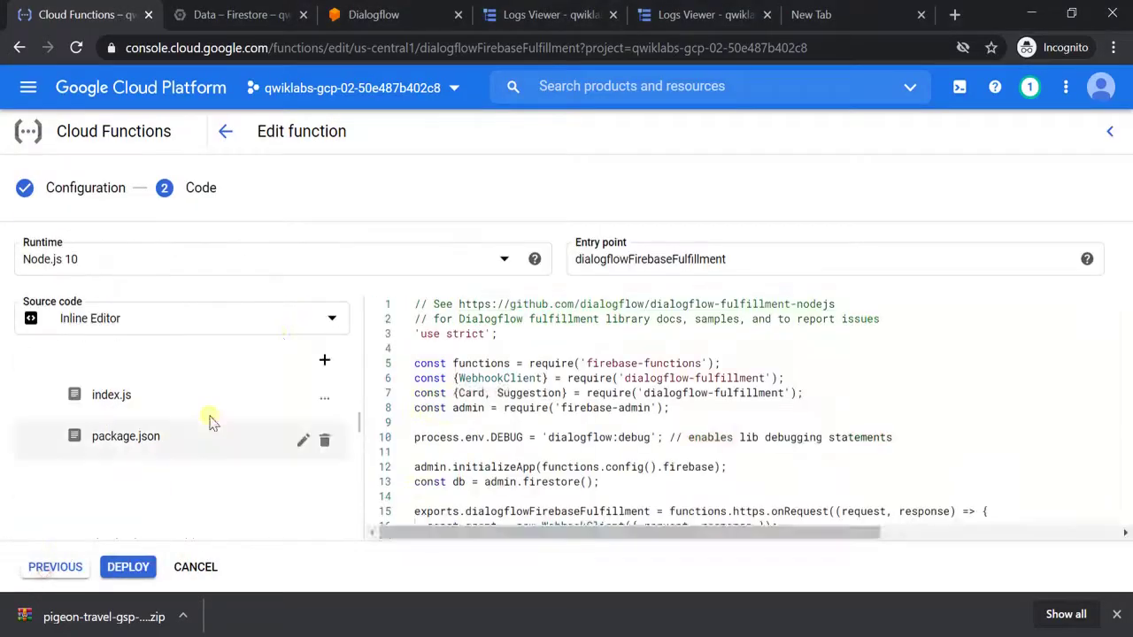
pyautogui.click(104, 399)
# Comment out the line intentMap.set('name.reservation-getname', reservation); near the end of index.js
pyautogui.scroll(-3, 513, 407)
pyautogui.scroll(-8, 531, 434)
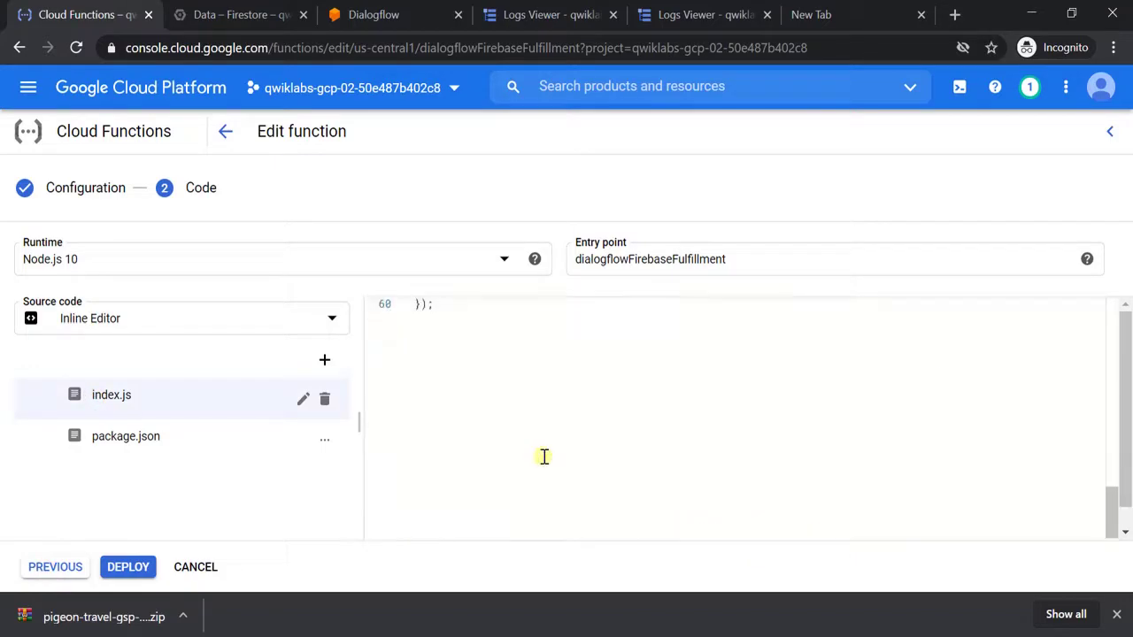
pyautogui.scroll(3, 543, 457)
pyautogui.hotkey('alt', 'Tab')
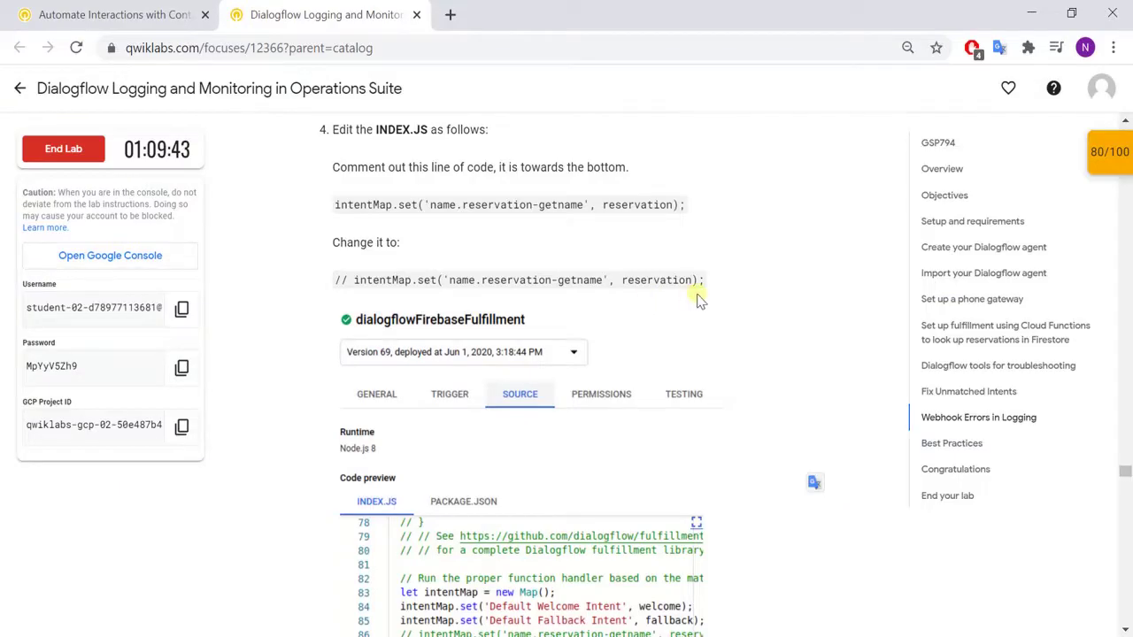
pyautogui.hotkey('alt', 'Tab')
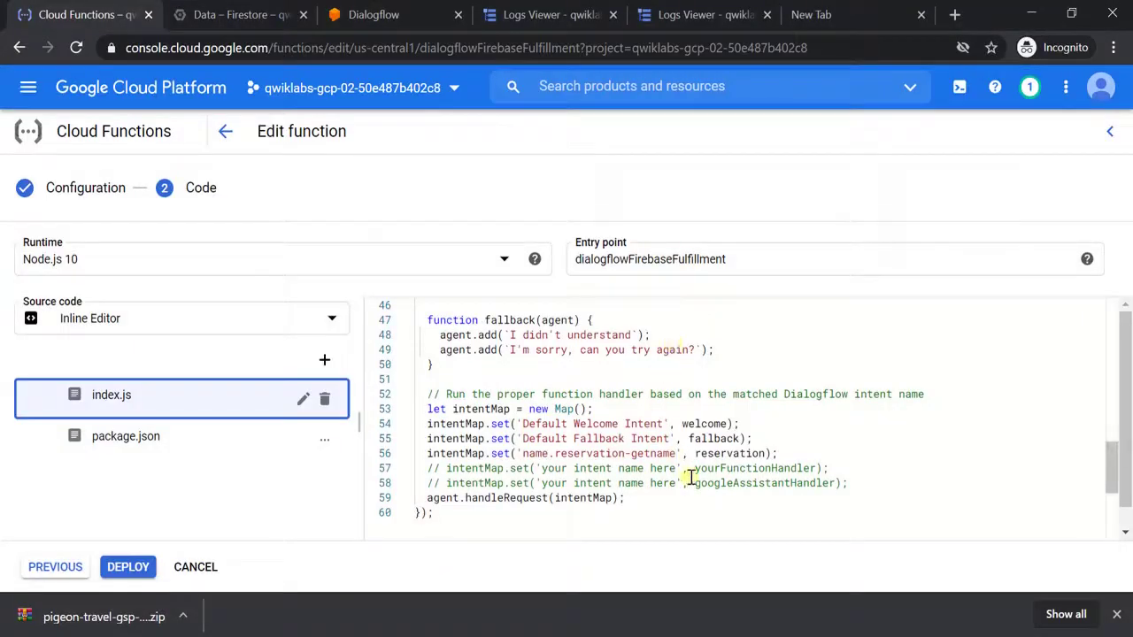
pyautogui.click(699, 453)
pyautogui.press('Home')
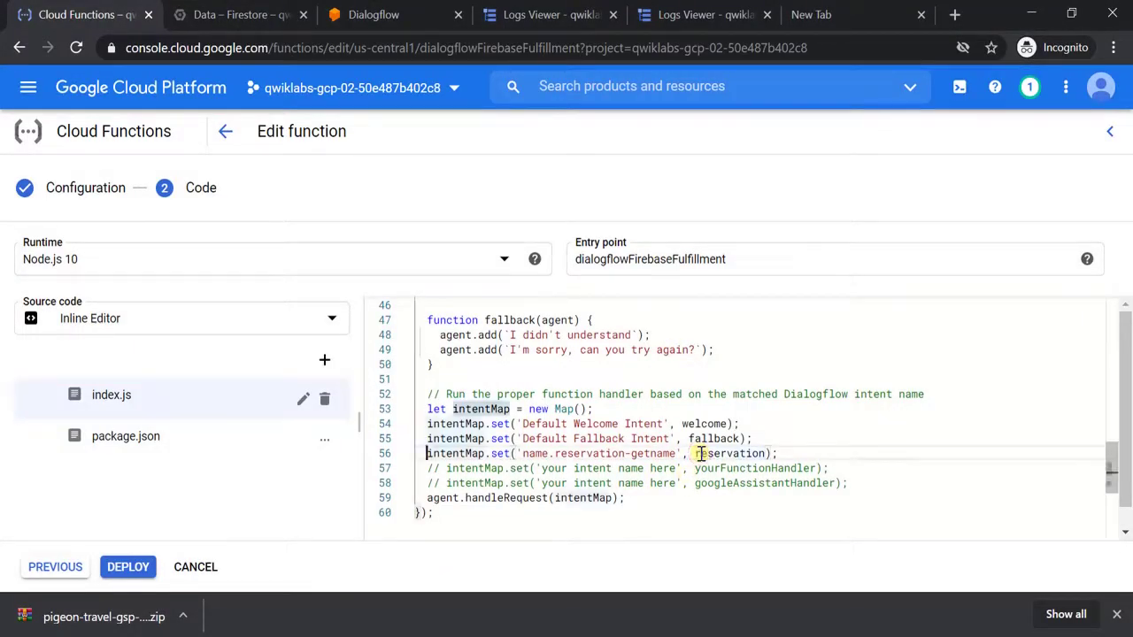
pyautogui.write('//')
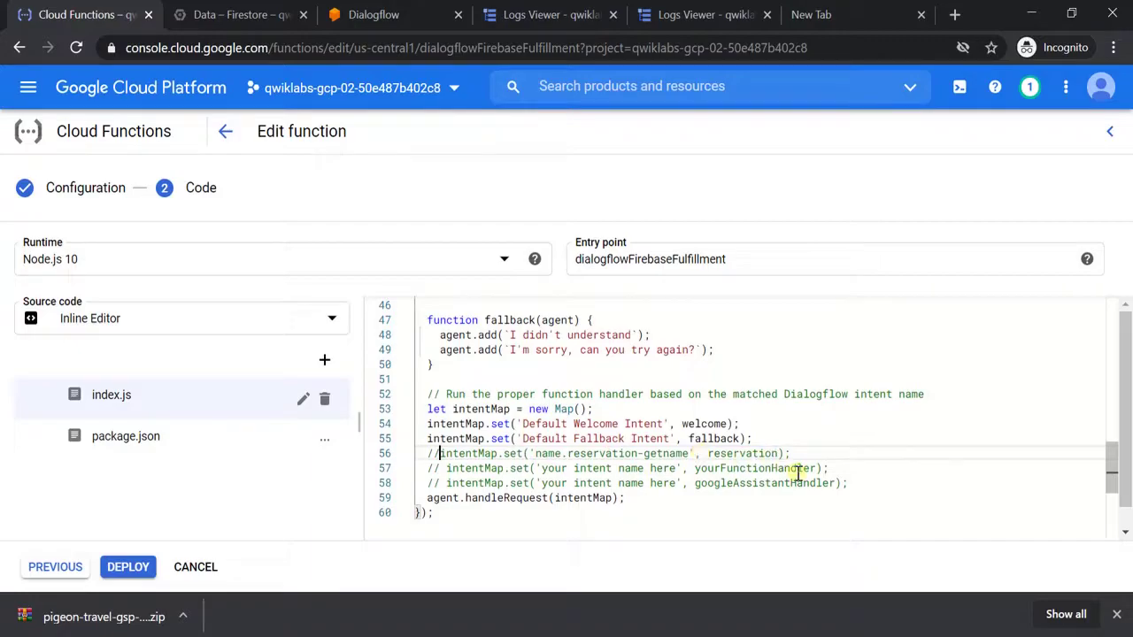
# Read the lab's steps after the index.js edit, covering the simulator conversation, the History check and the webhook error logs
pyautogui.hotkey('alt', 'Tab')
pyautogui.scroll(-5, 799, 472)
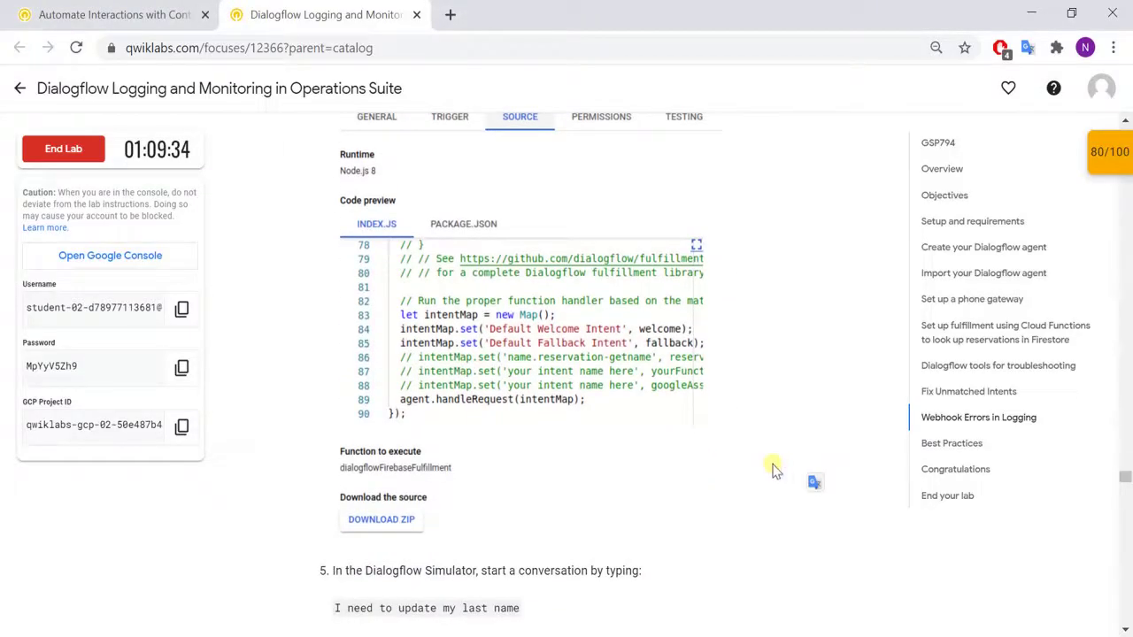
pyautogui.scroll(-2, 669, 404)
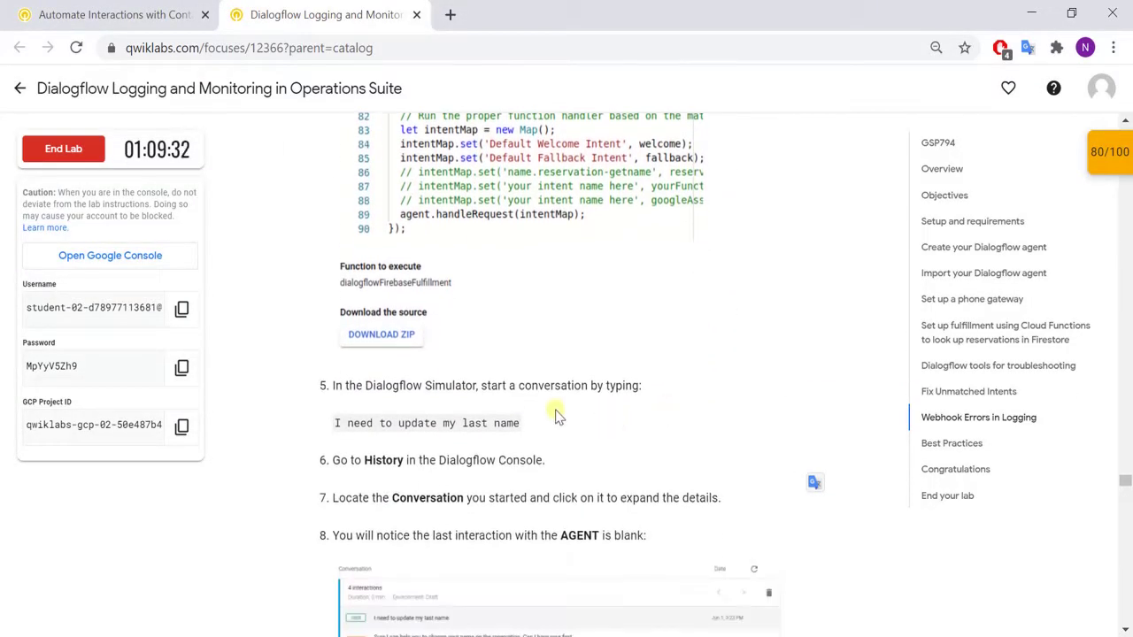
pyautogui.scroll(5, 489, 398)
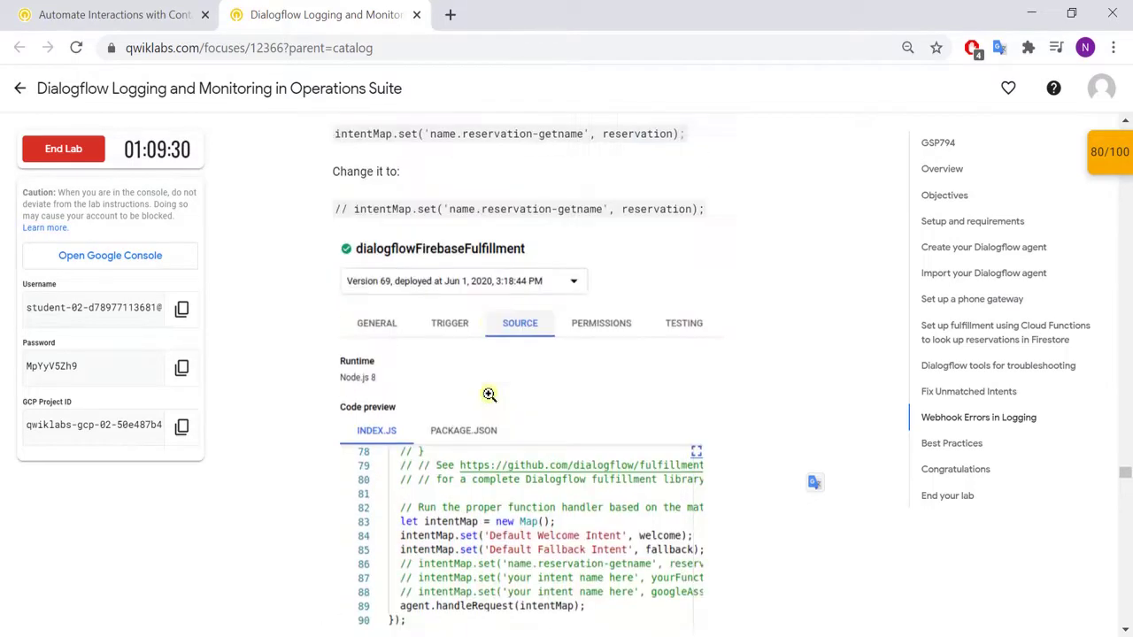
pyautogui.scroll(1, 488, 393)
pyautogui.scroll(-5, 466, 374)
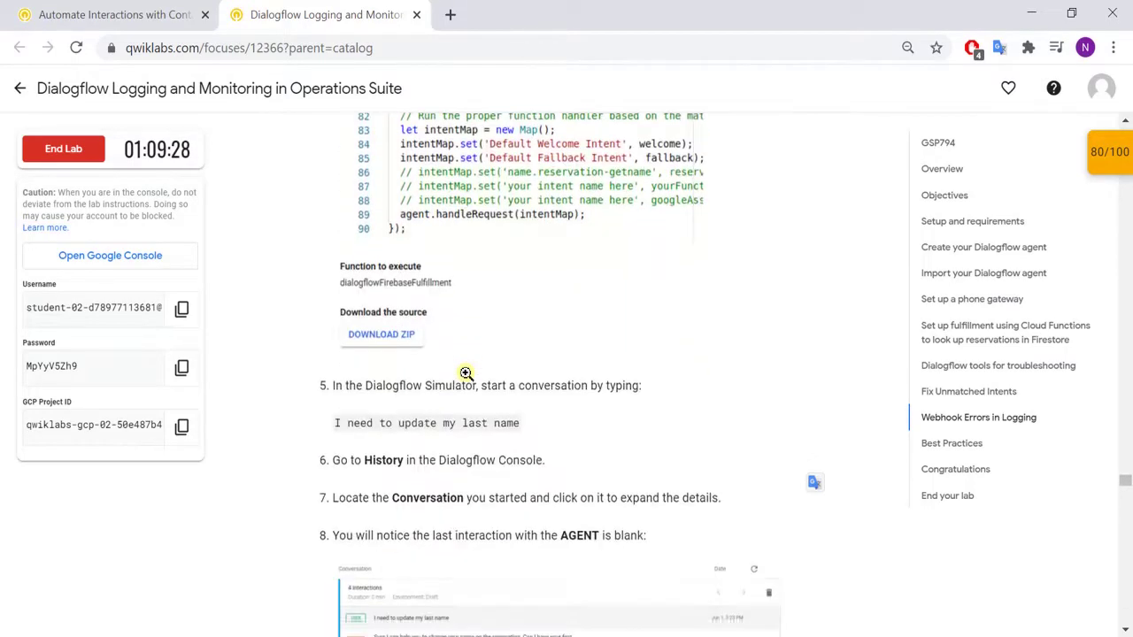
pyautogui.scroll(-2, 475, 416)
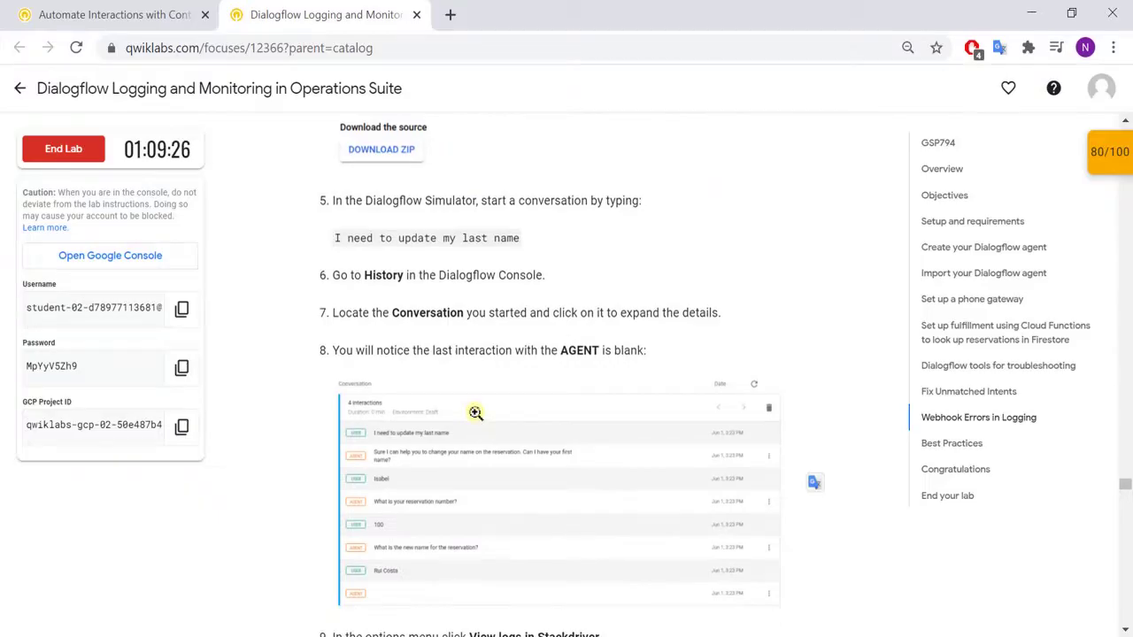
pyautogui.hotkey('alt', 'Tab')
pyautogui.hotkey('alt', 'Tab')
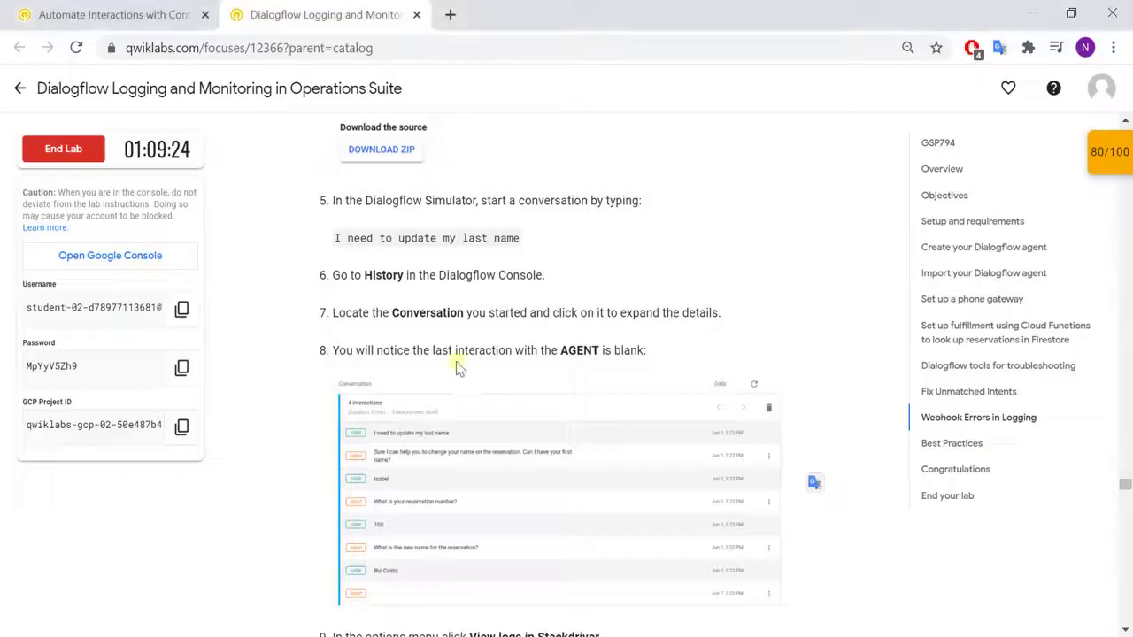
pyautogui.scroll(-4, 467, 366)
pyautogui.scroll(-6, 467, 366)
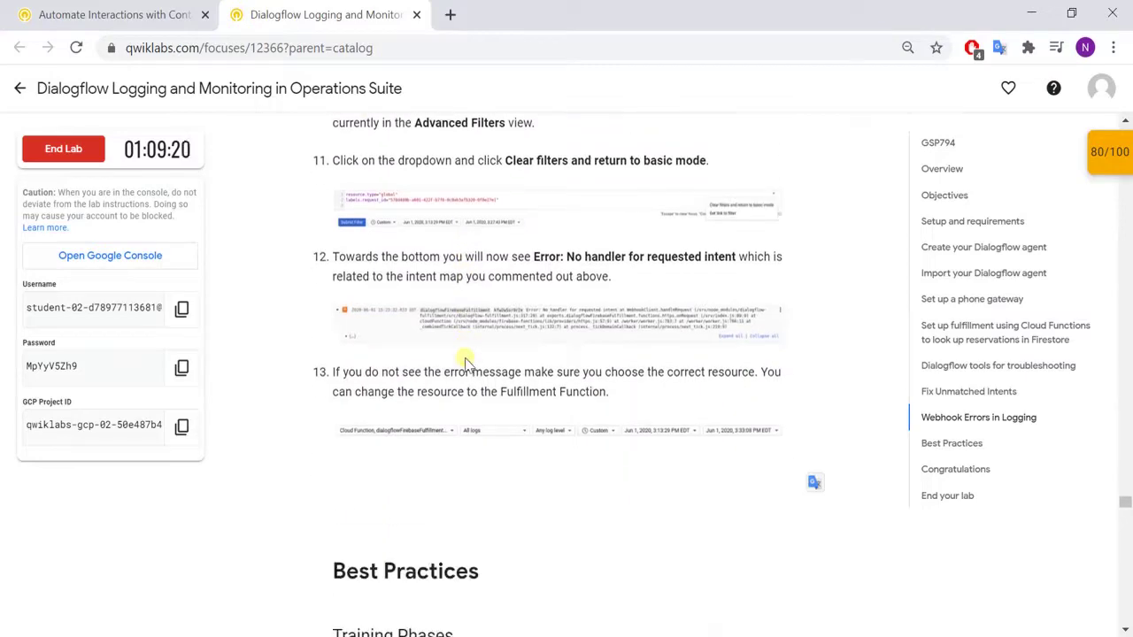
pyautogui.scroll(4, 466, 361)
pyautogui.scroll(-1, 467, 358)
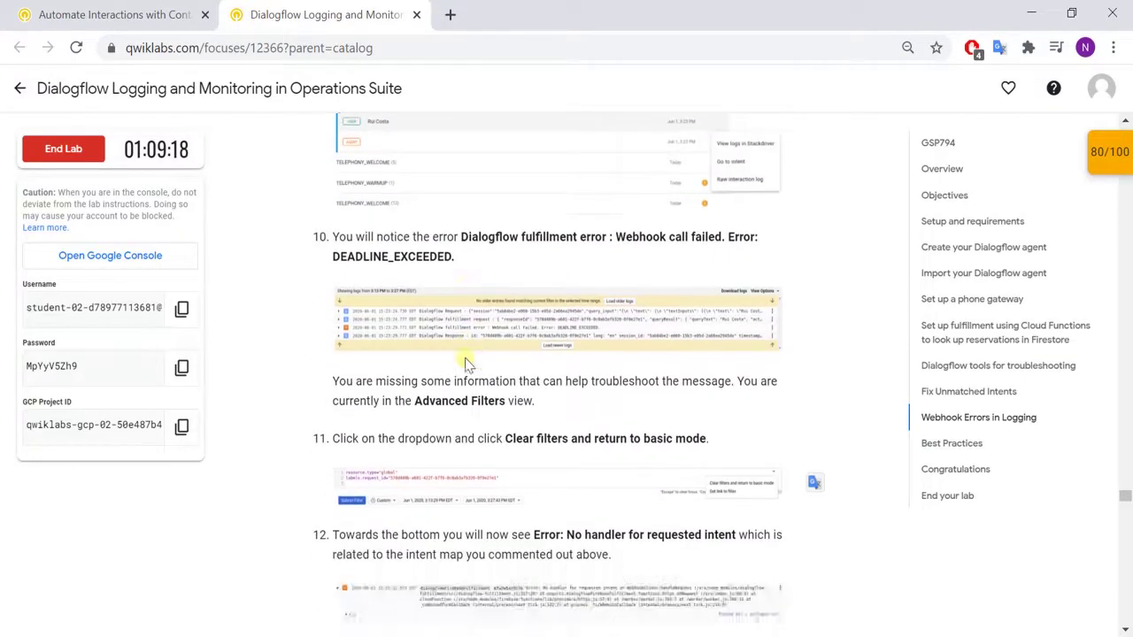
pyautogui.scroll(12, 464, 361)
pyautogui.scroll(-3, 466, 365)
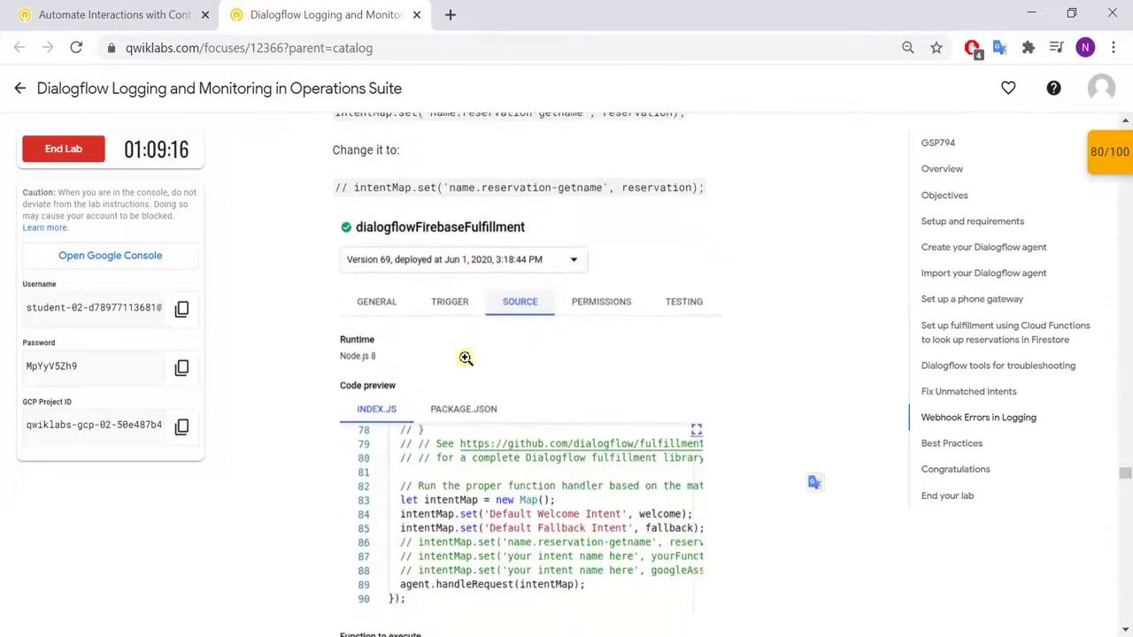
# Deploy the edited dialogflowFirebaseFulfillment function from Cloud Functions and dismiss the browser's downloads bar
pyautogui.hotkey('alt', 'Tab')
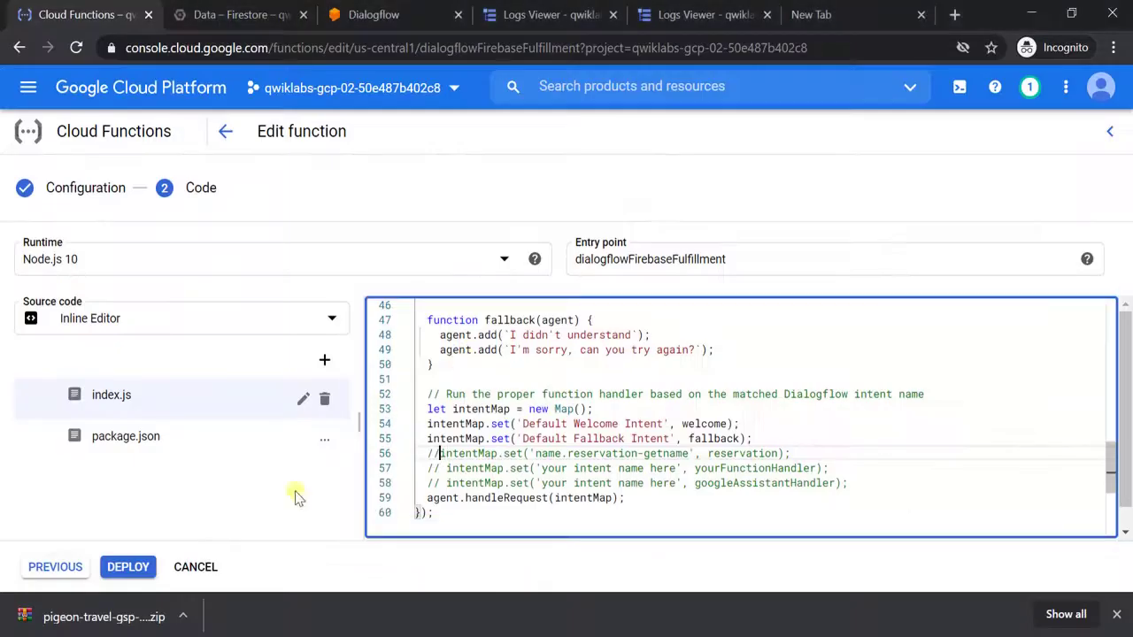
pyautogui.click(121, 566)
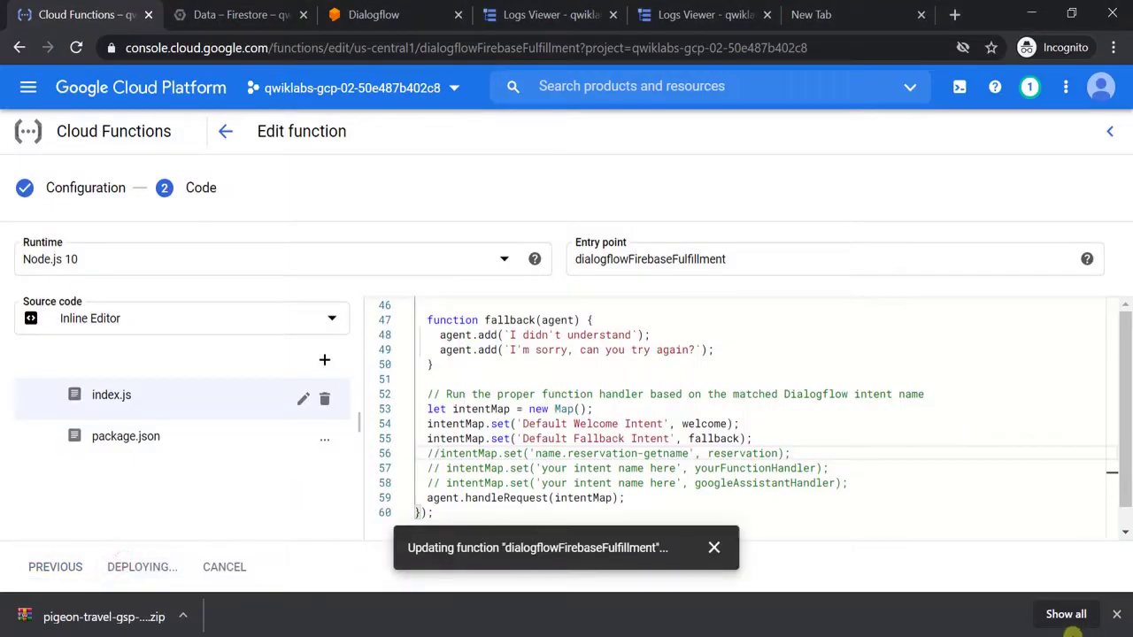
pyautogui.click(1116, 614)
pyautogui.moveTo(65, 240)
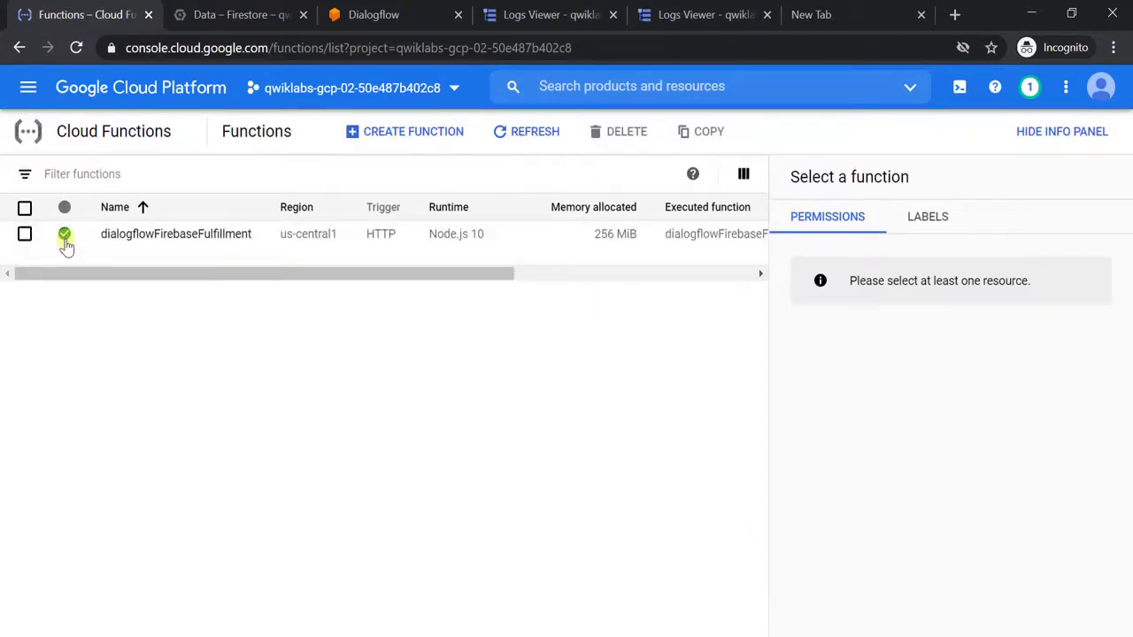
# Switch to Dialogflow and send "I need to update my last name" to the pigeon-travel agent in the test console
pyautogui.click(343, 26)
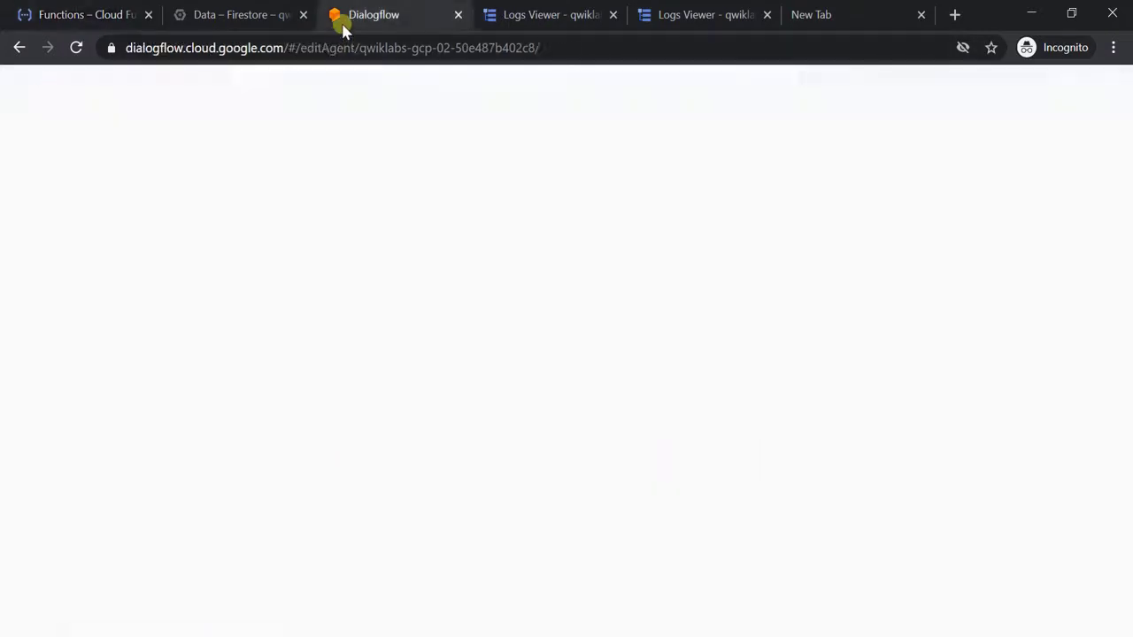
pyautogui.click(934, 112)
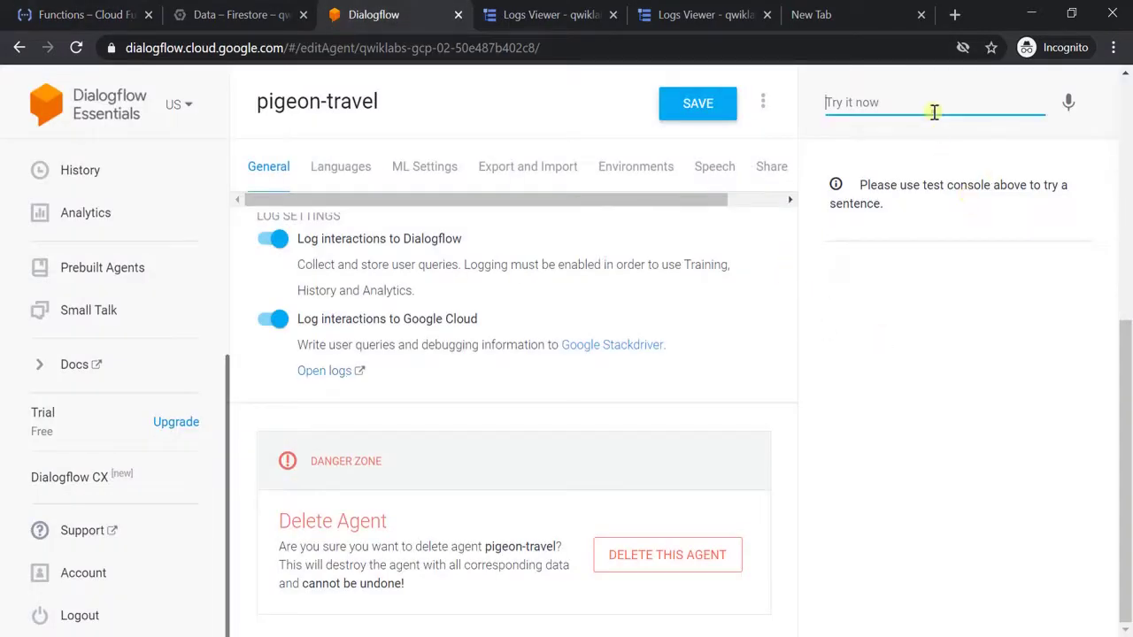
pyautogui.press('super+v')
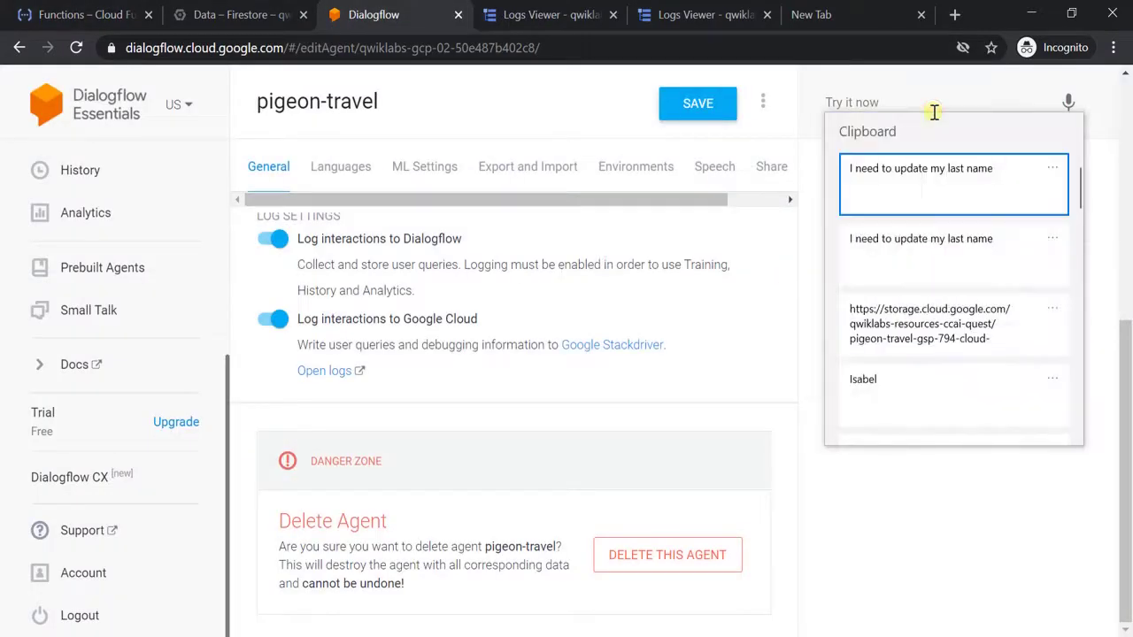
pyautogui.click(916, 208)
pyautogui.press('Return')
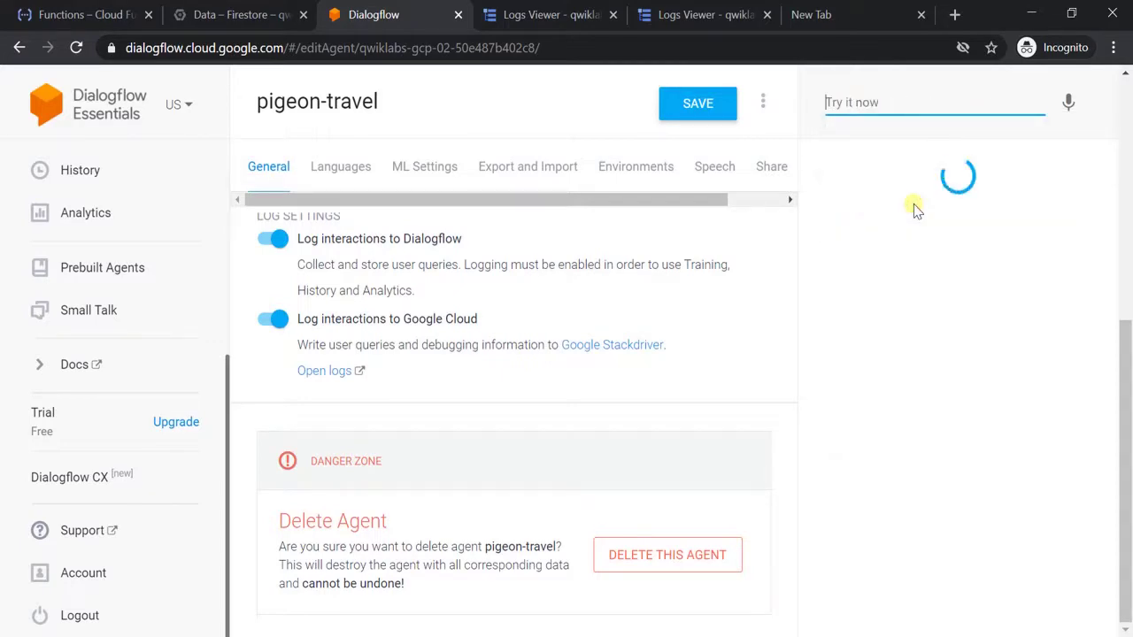
# Open the agent's History, leaving the settings page without saving, and expand the "I need to update my last name" conversation
pyautogui.hotkey('alt', 'Tab')
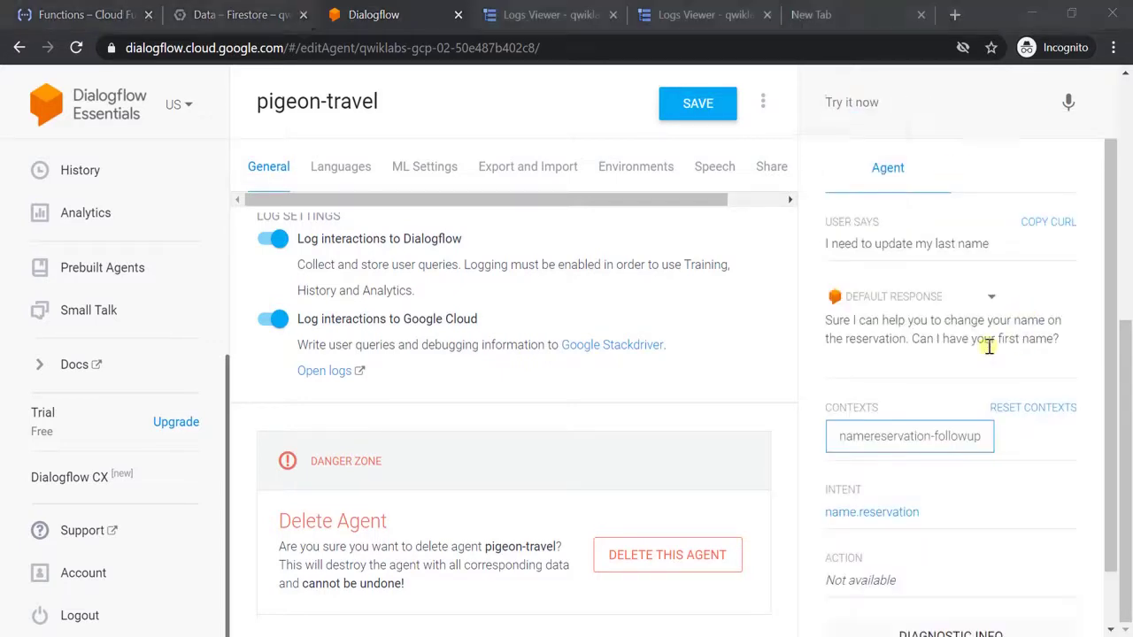
pyautogui.hotkey('alt', 'Tab')
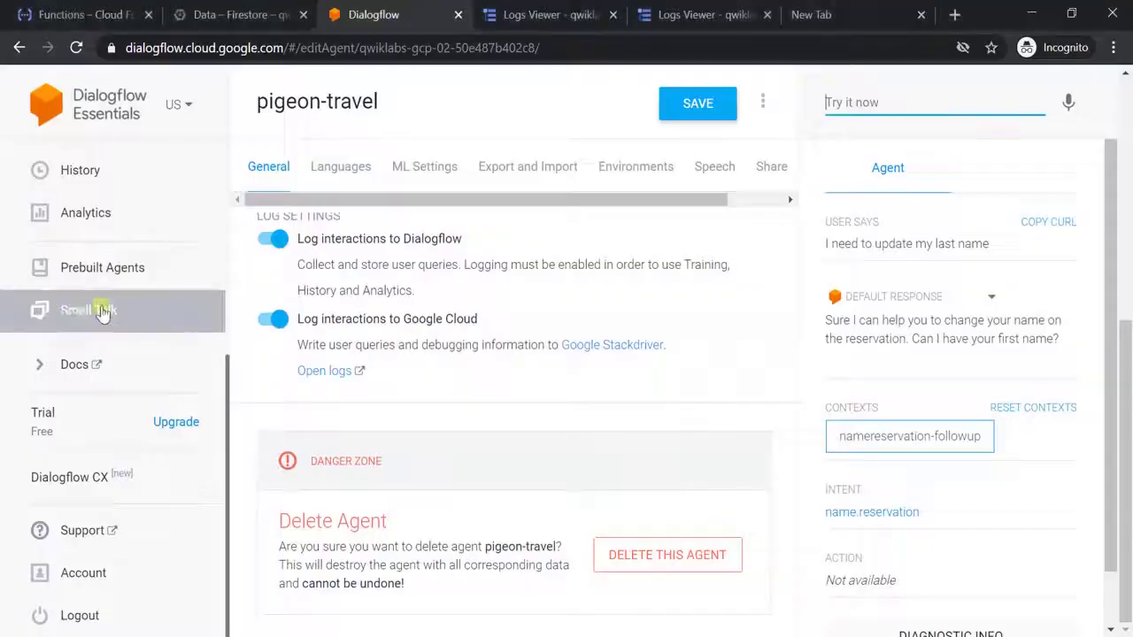
pyautogui.scroll(2, 101, 270)
pyautogui.click(101, 354)
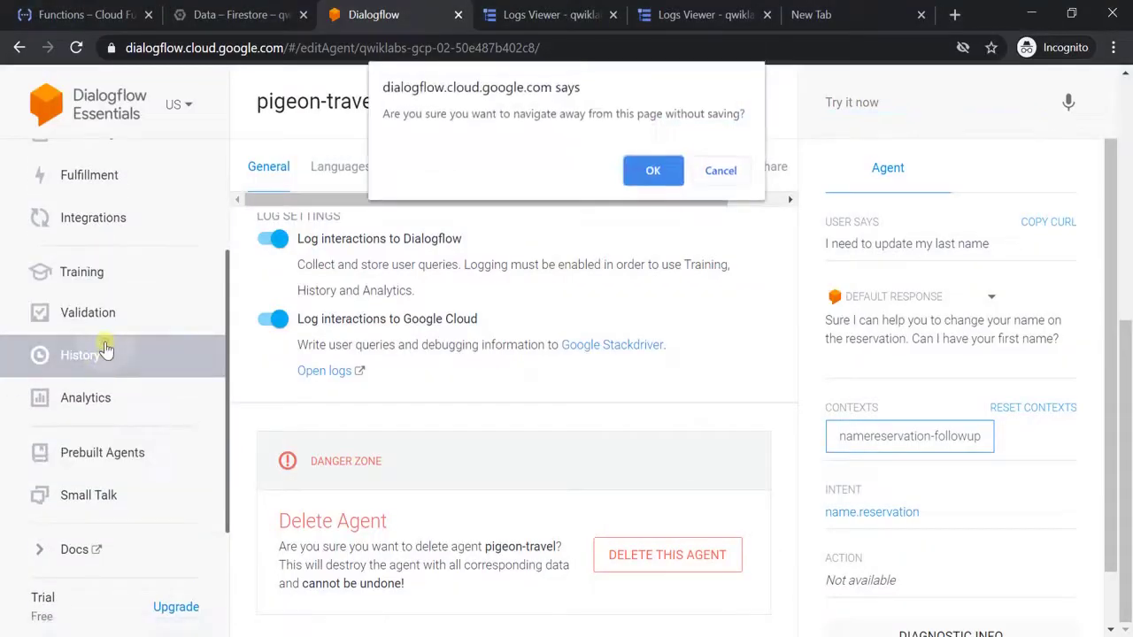
pyautogui.click(646, 173)
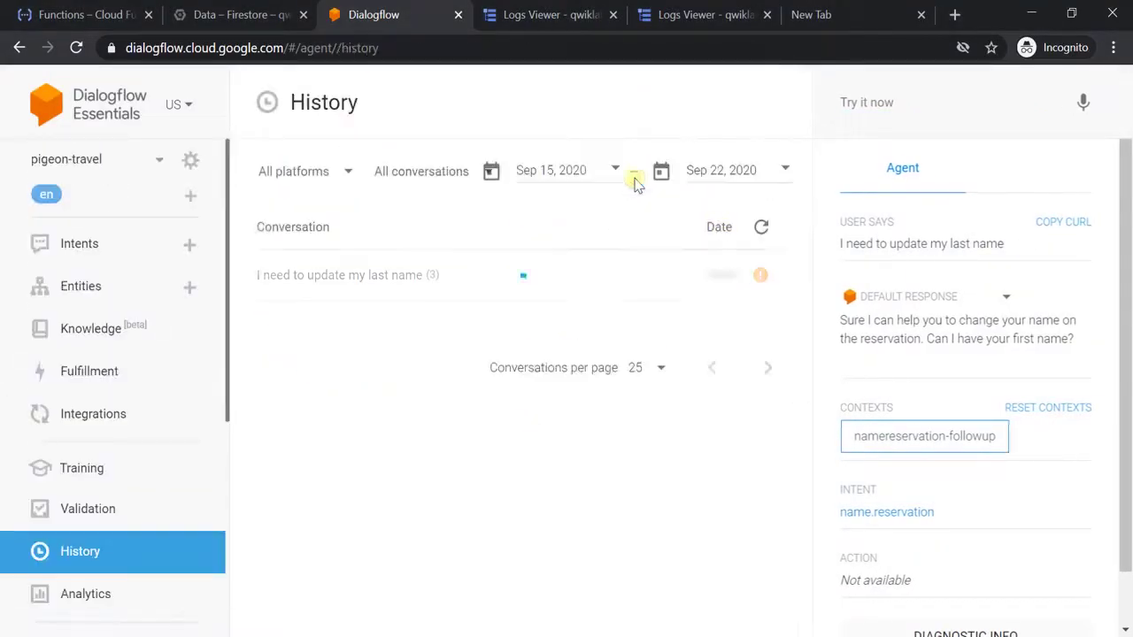
pyautogui.hotkey('alt', 'Tab')
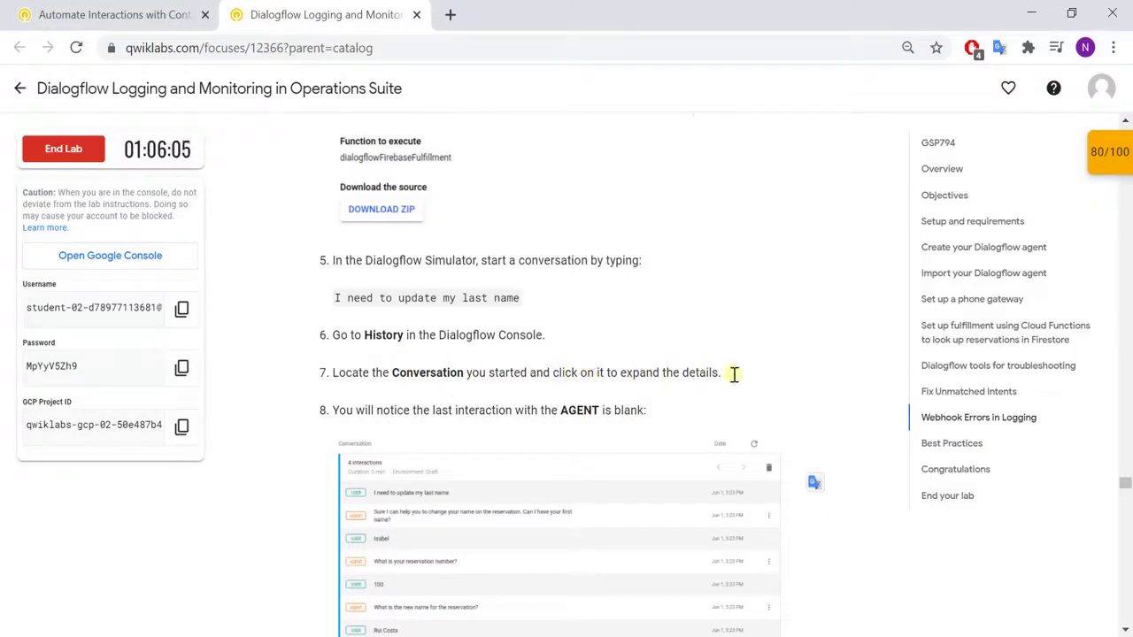
pyautogui.hotkey('alt', 'Tab')
pyautogui.click(692, 270)
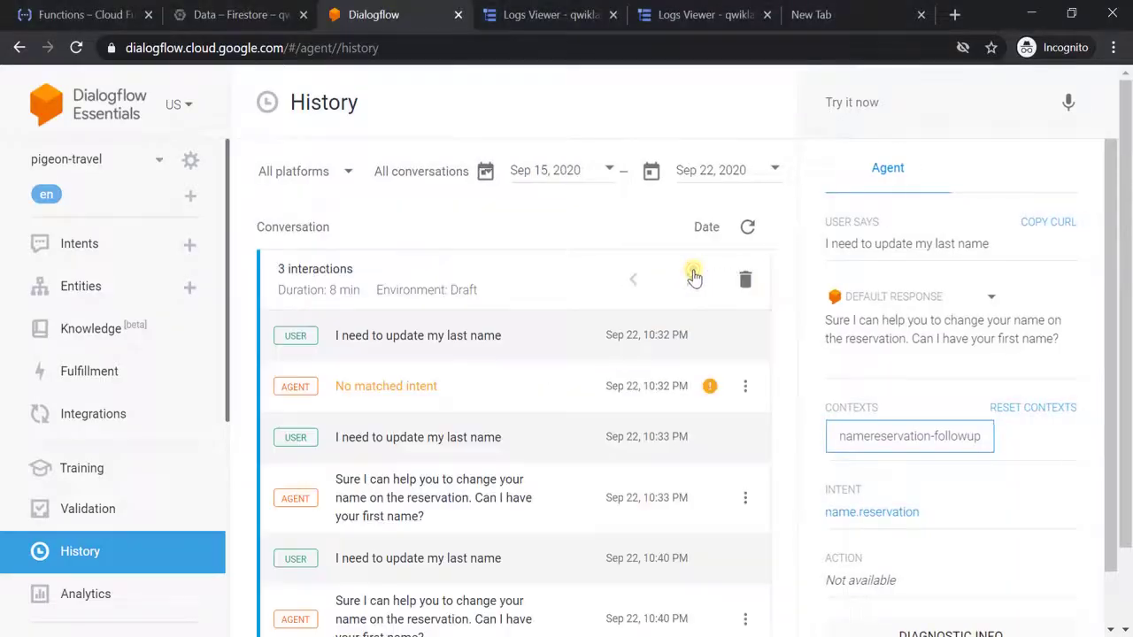
# Check the lab's History instructions, then open the Stackdriver logs for the "No matched intent" reply in the agent's conversation history
pyautogui.hotkey('alt', 'Tab')
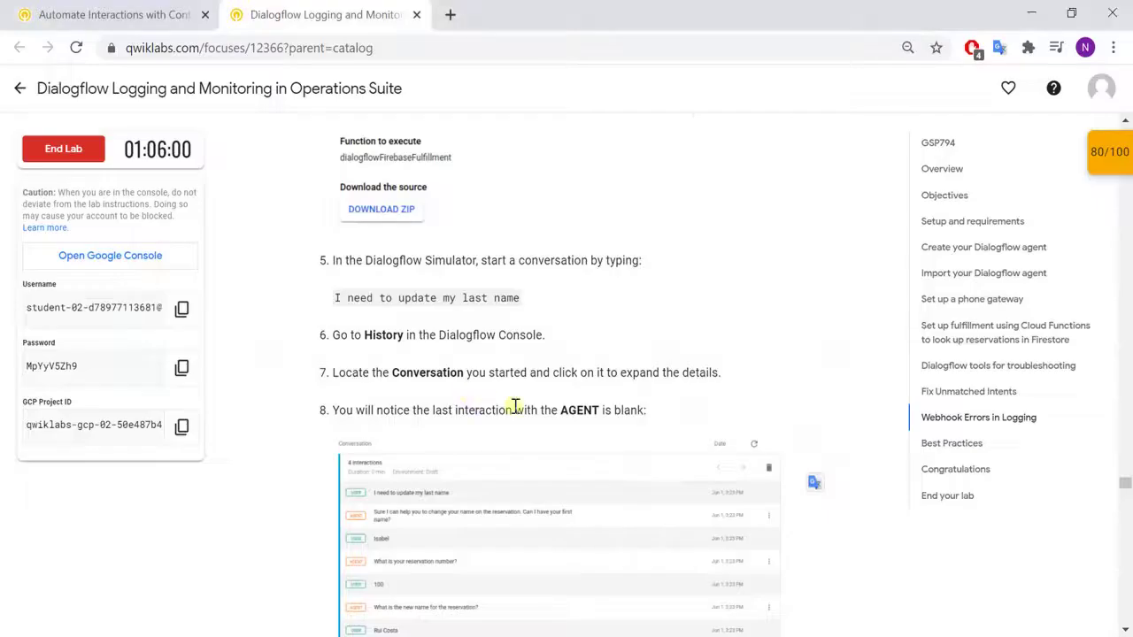
pyautogui.scroll(-4, 568, 409)
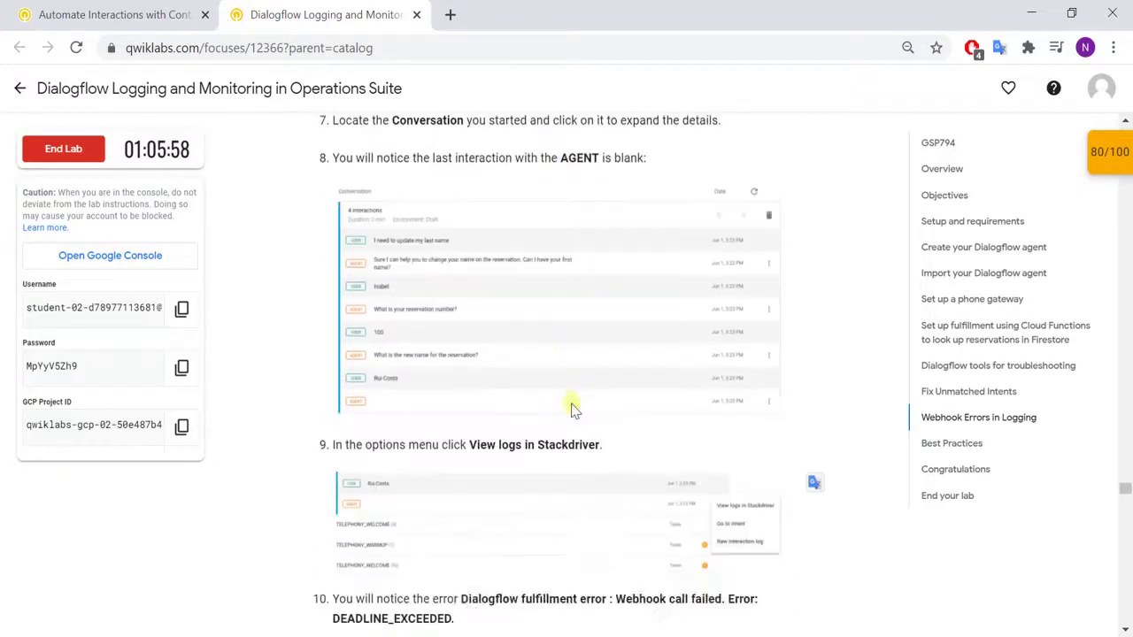
pyautogui.scroll(1, 570, 407)
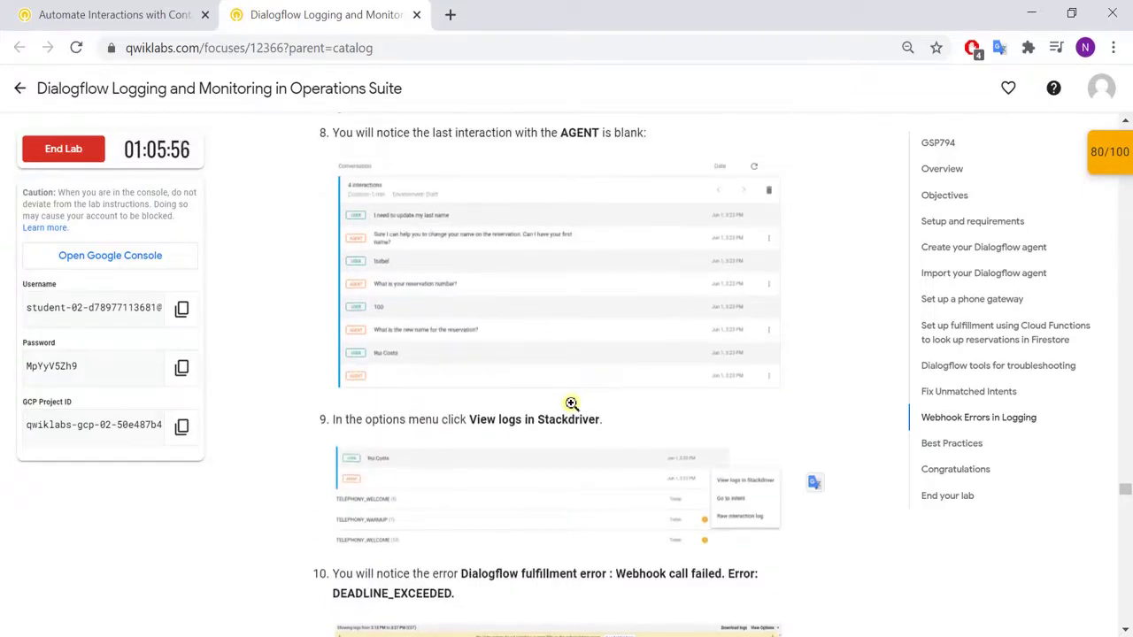
pyautogui.scroll(-1, 571, 404)
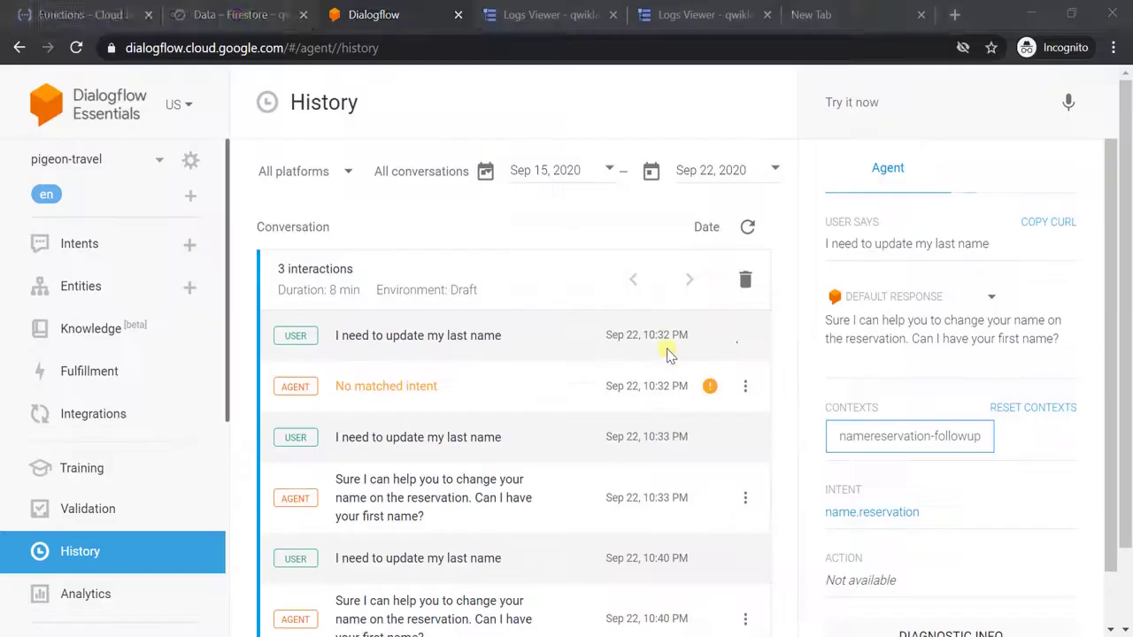
pyautogui.hotkey('alt', 'Tab')
pyautogui.click(747, 389)
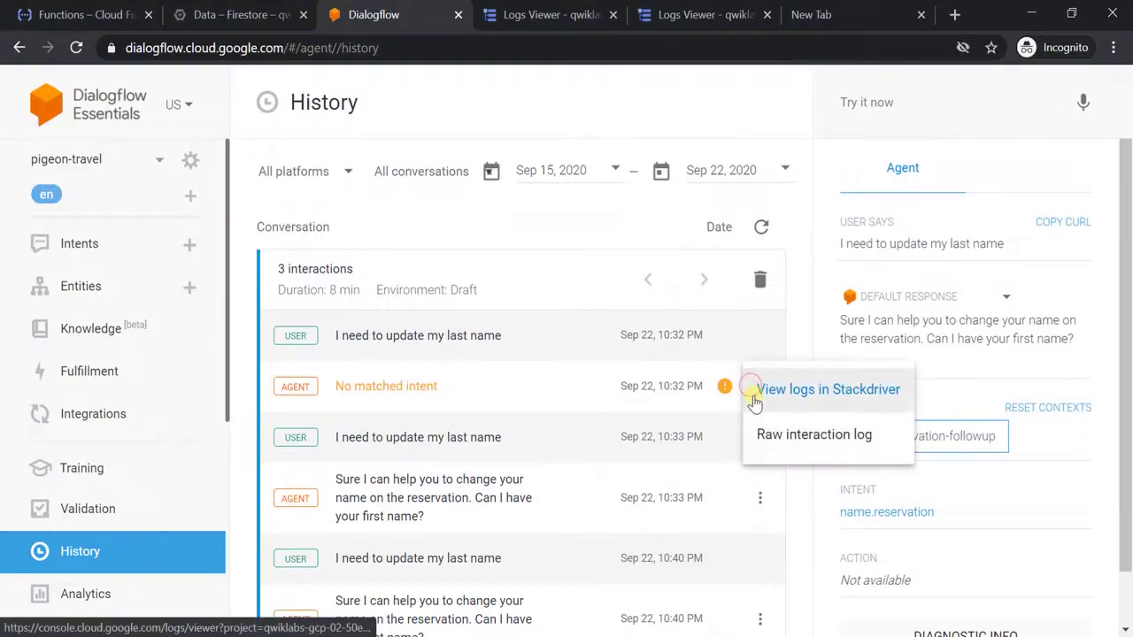
pyautogui.click(752, 397)
# Read the lab's steps 10 and 11, then clear the Logs Viewer filters and return to basic mode
pyautogui.hotkey('alt', 'Tab')
pyautogui.scroll(-2, 743, 403)
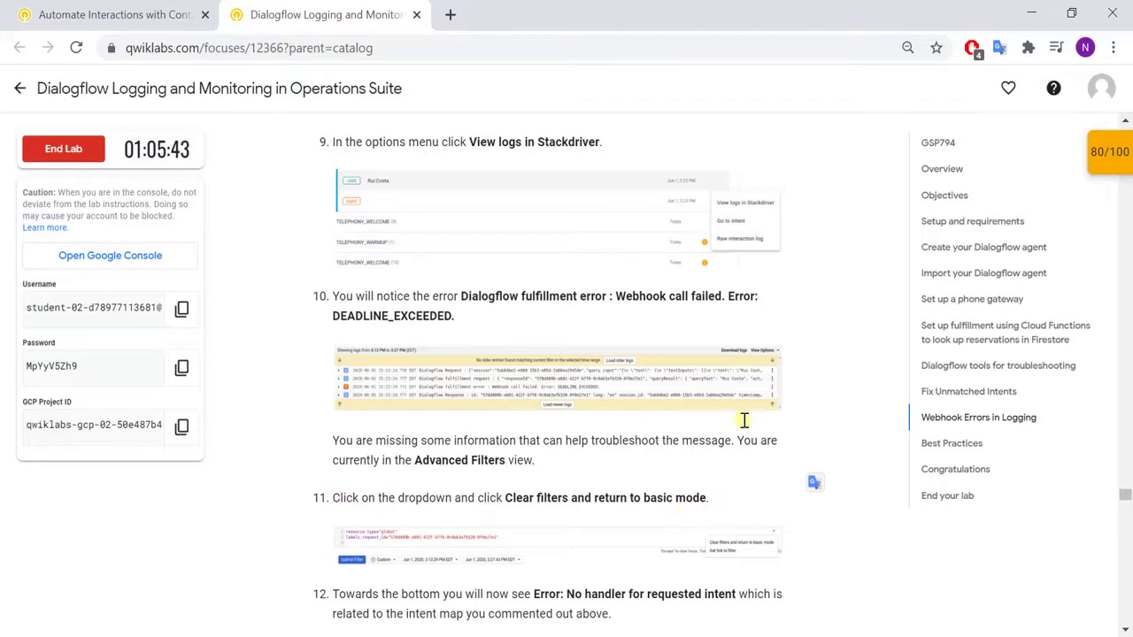
pyautogui.hotkey('alt', 'Tab')
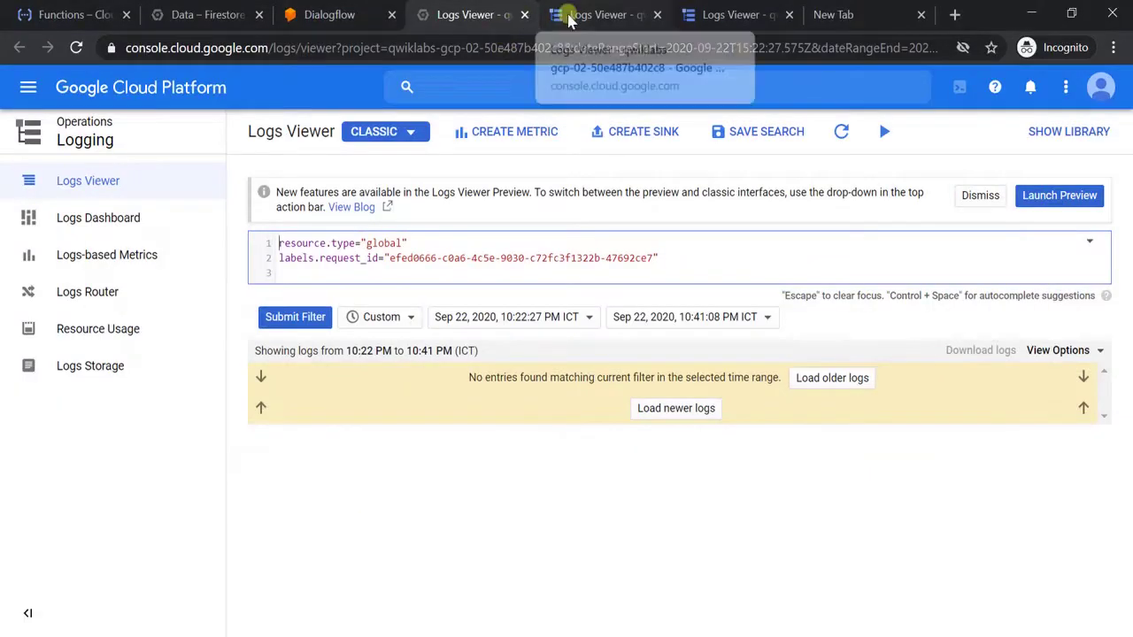
pyautogui.click(1091, 243)
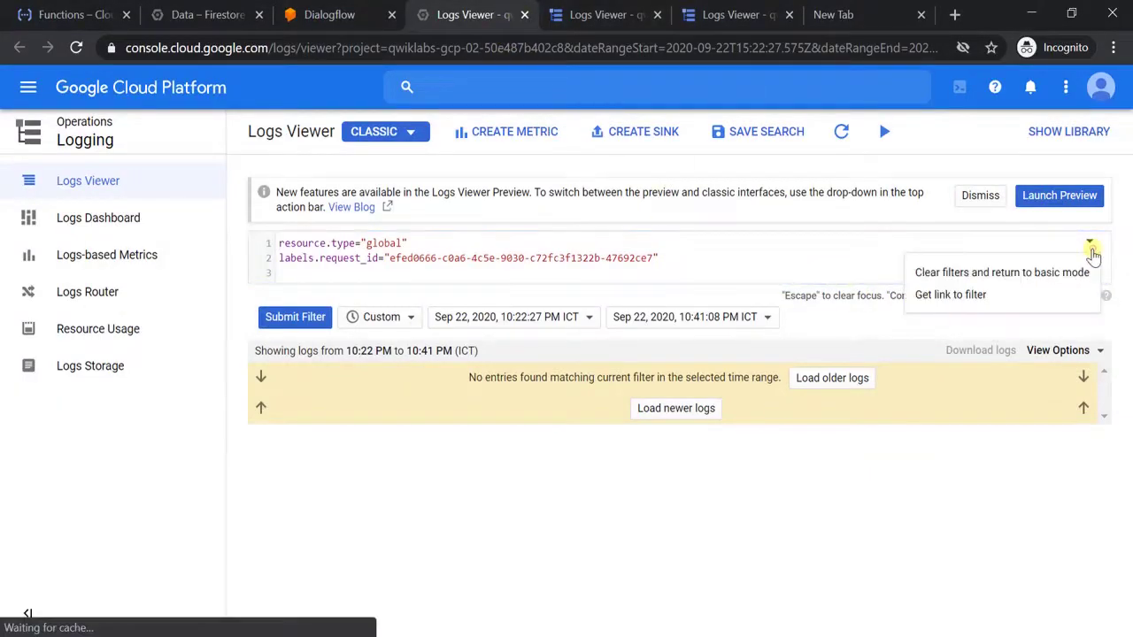
pyautogui.click(1078, 280)
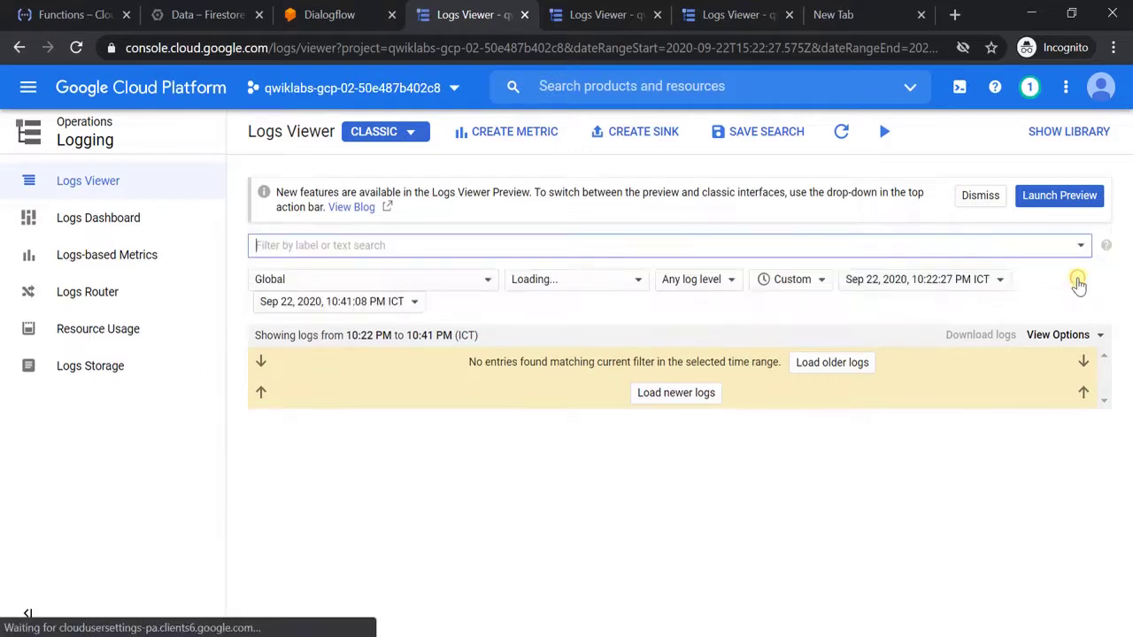
# Read the lab's steps 12 and 13 on the webhook error and the Best Practices section on intent priority
pyautogui.hotkey('alt', 'Tab')
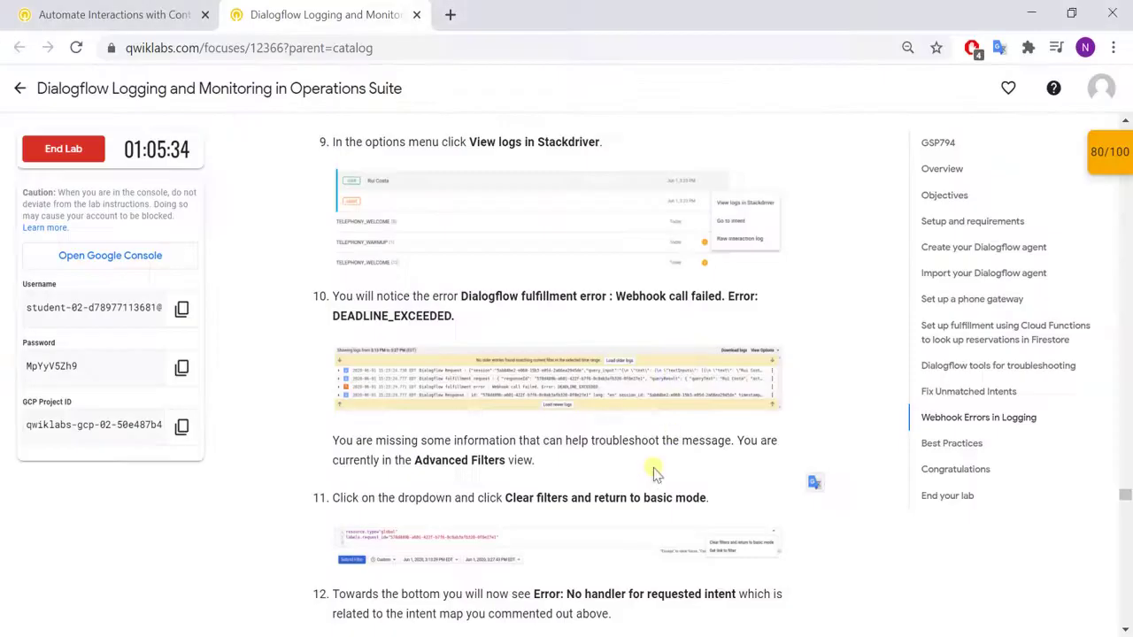
pyautogui.scroll(-3, 650, 474)
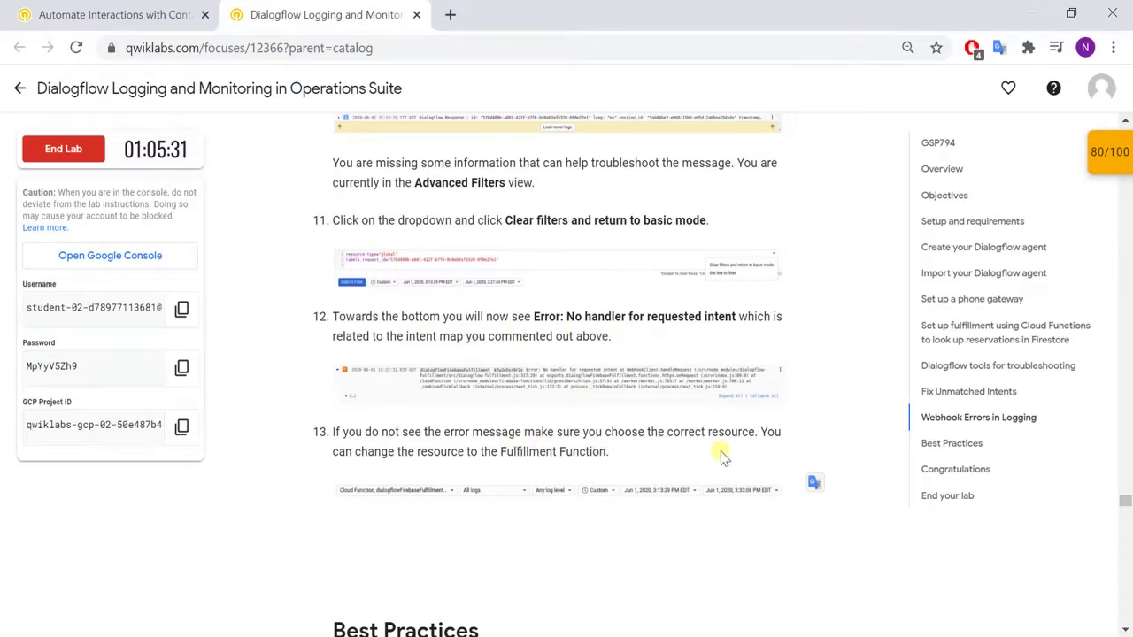
pyautogui.scroll(-2, 721, 456)
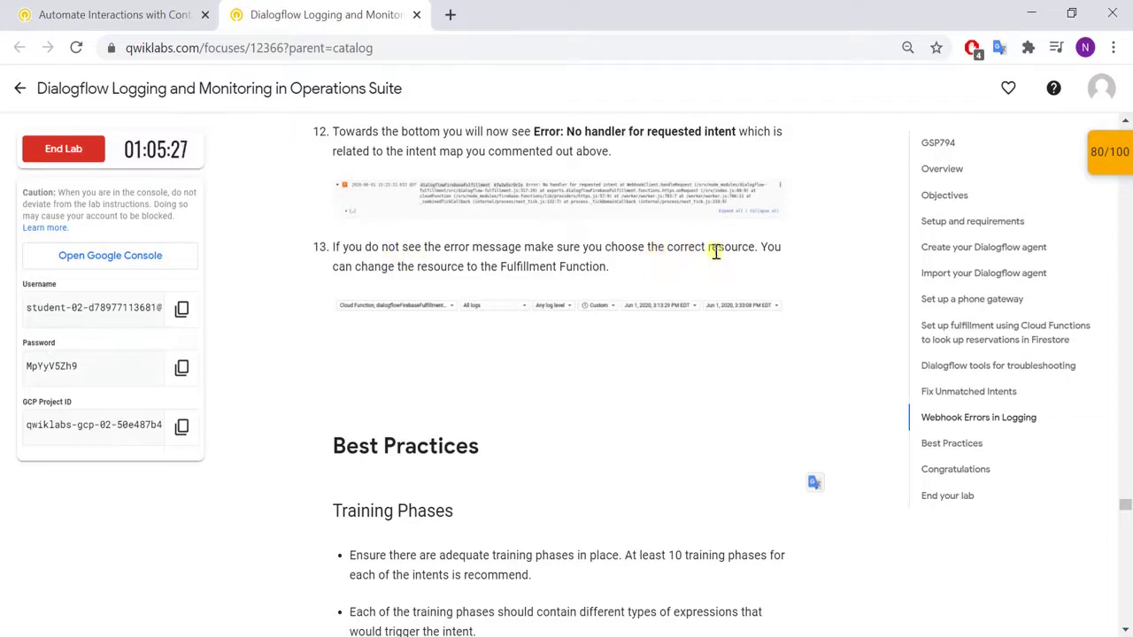
pyautogui.scroll(-4, 685, 372)
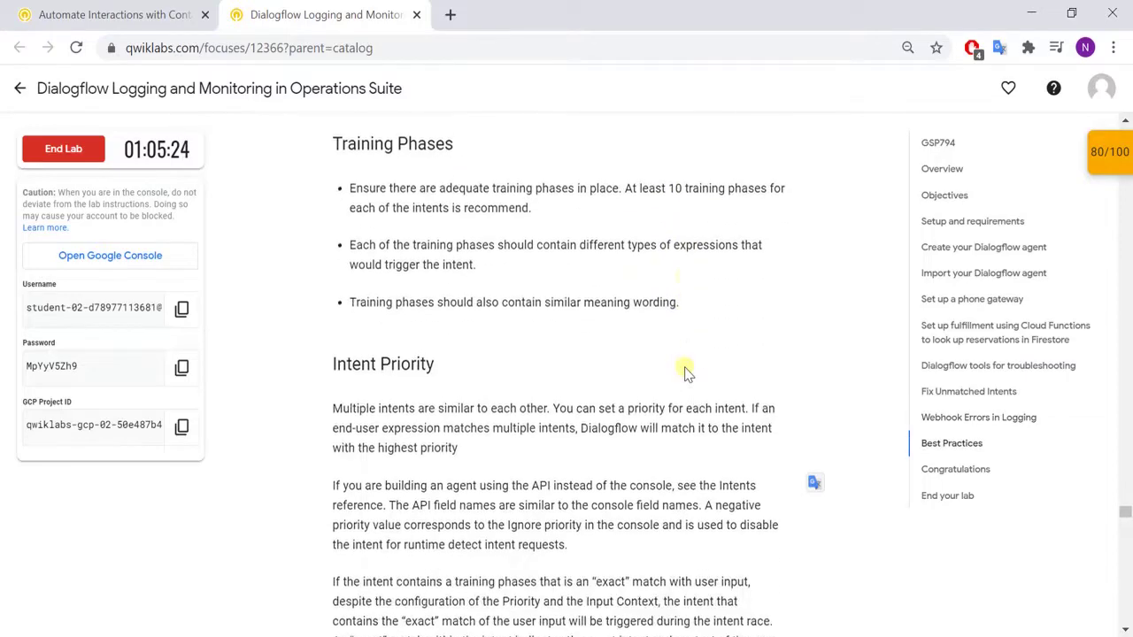
pyautogui.scroll(-6, 685, 372)
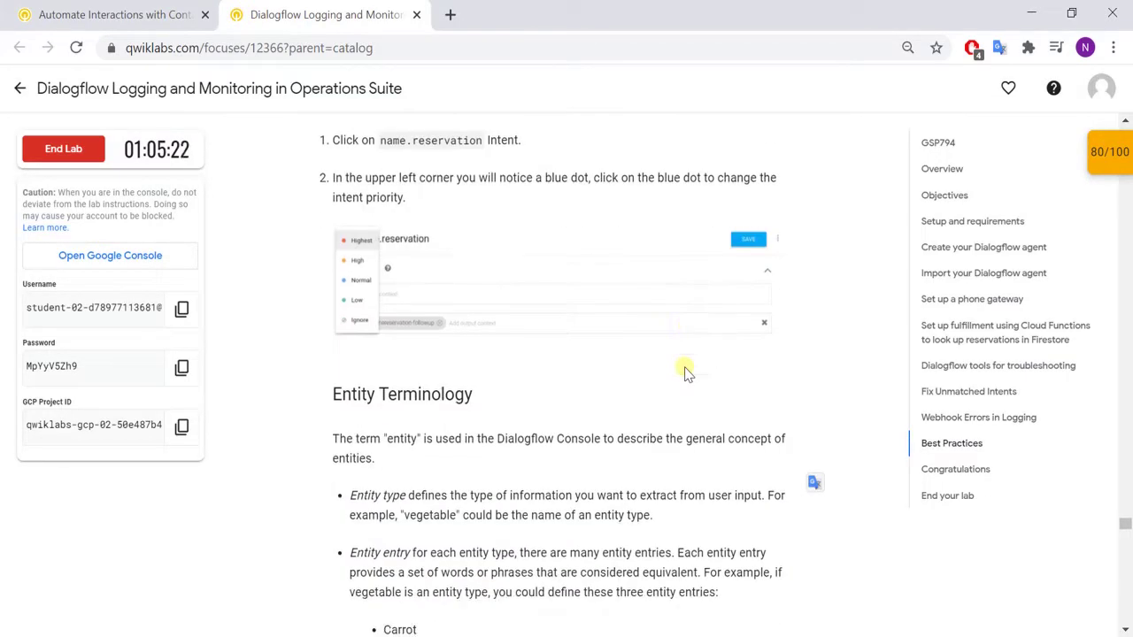
pyautogui.scroll(2, 686, 371)
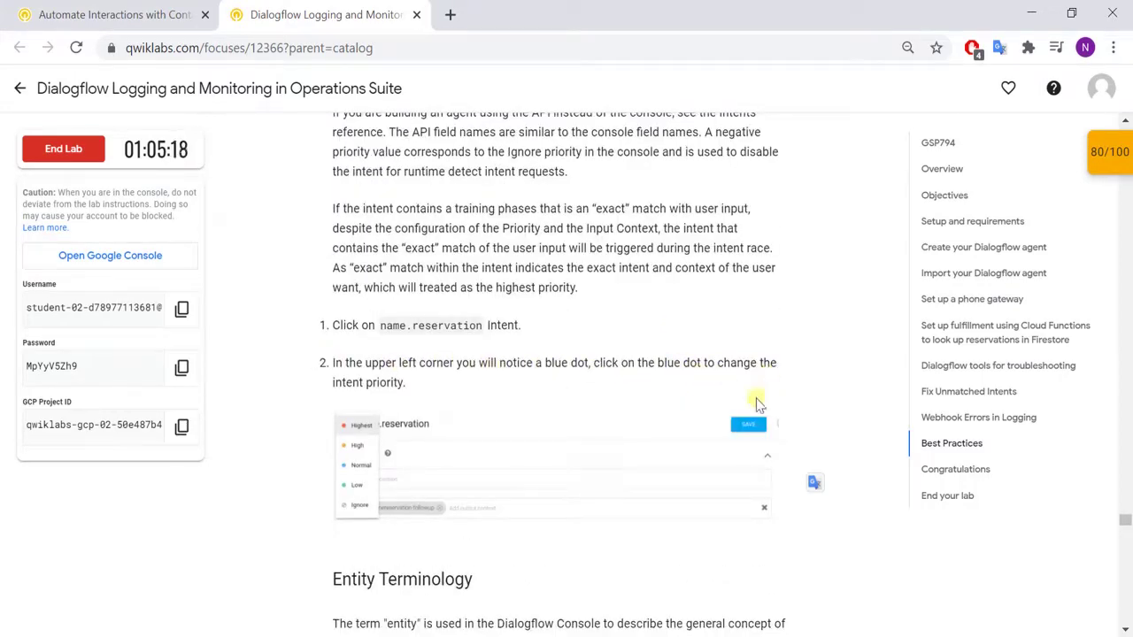
# Switch to Dialogflow, open the name.reservation intent and show its priority options
pyautogui.hotkey('alt', 'Tab')
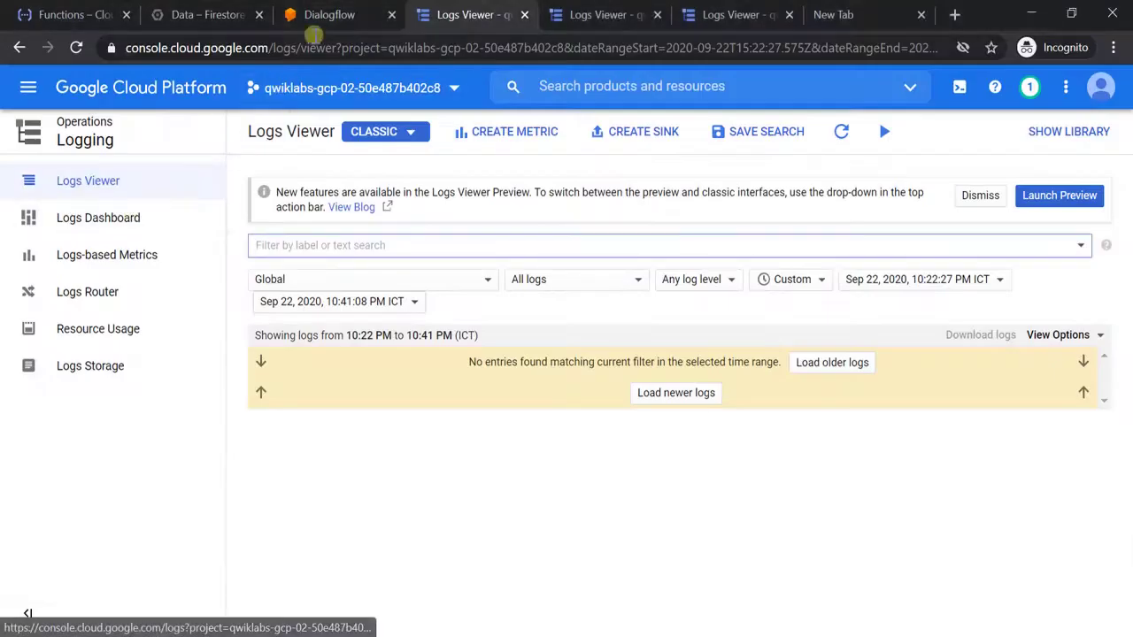
pyautogui.click(305, 18)
pyautogui.click(97, 251)
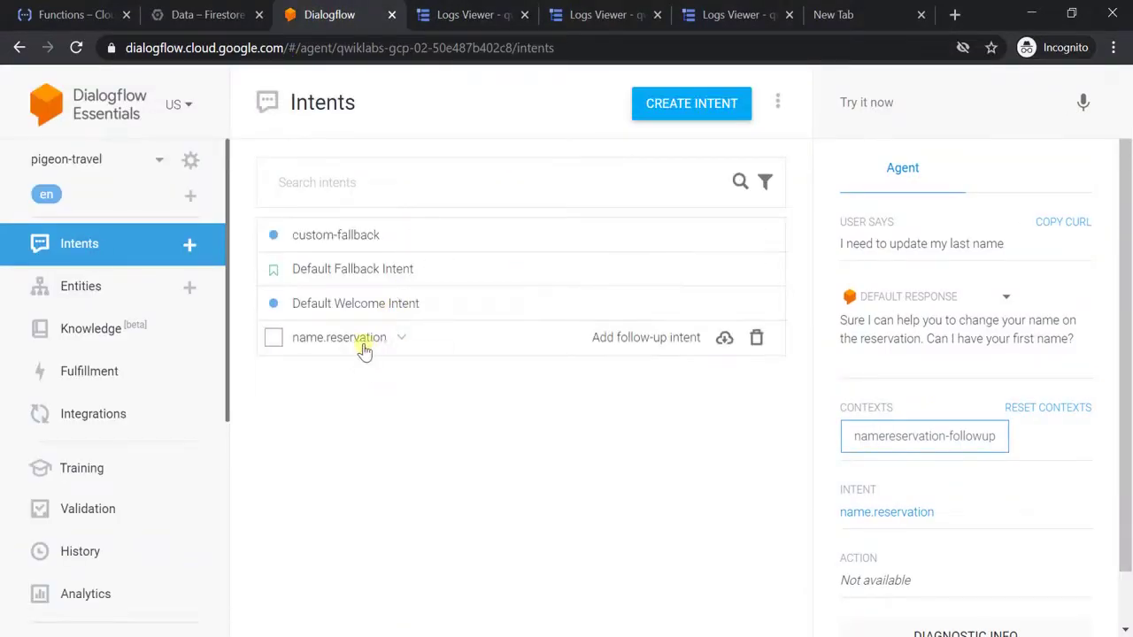
pyautogui.click(329, 342)
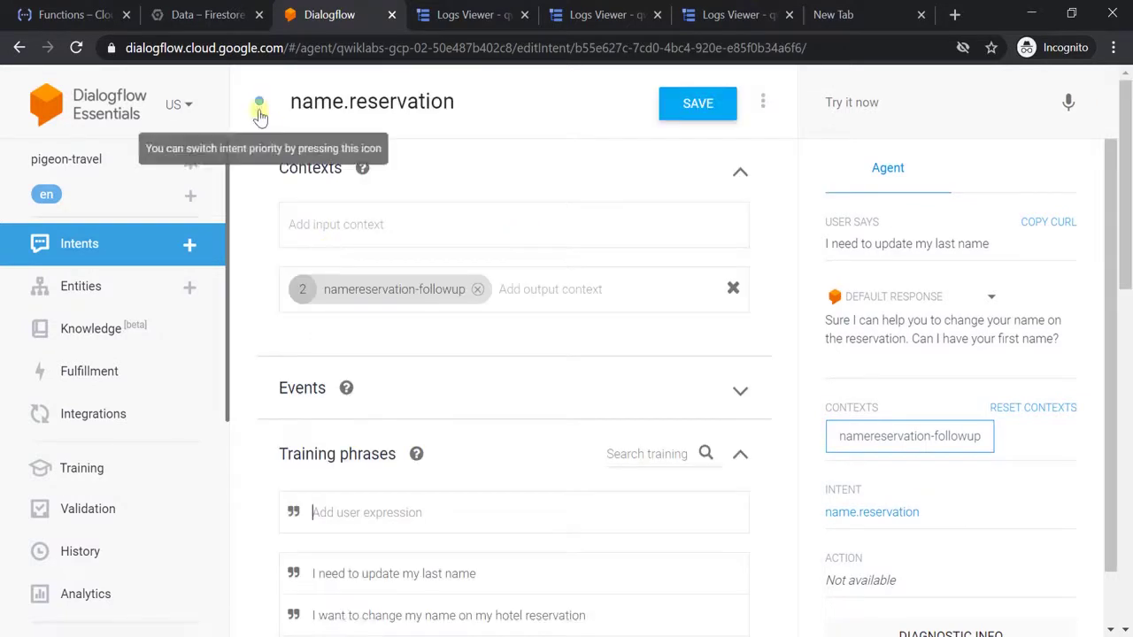
pyautogui.click(259, 106)
# Read the lab's instructions for creating a custom map entity and enlarge the shirt-size example image
pyautogui.hotkey('alt', 'Tab')
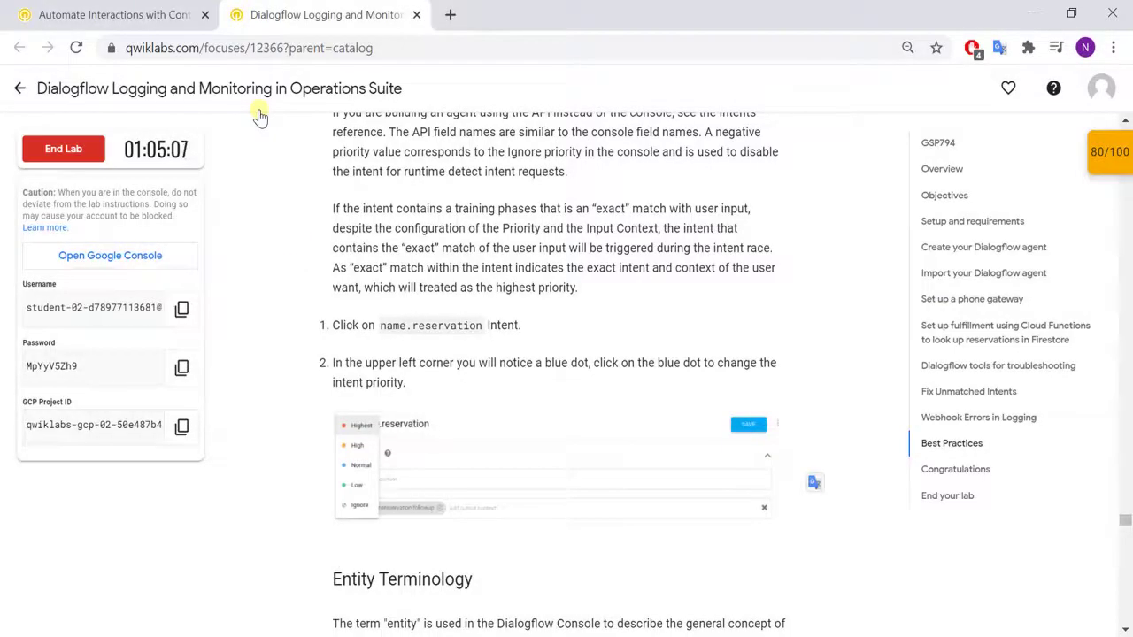
pyautogui.scroll(-4, 336, 343)
pyautogui.scroll(-5, 338, 337)
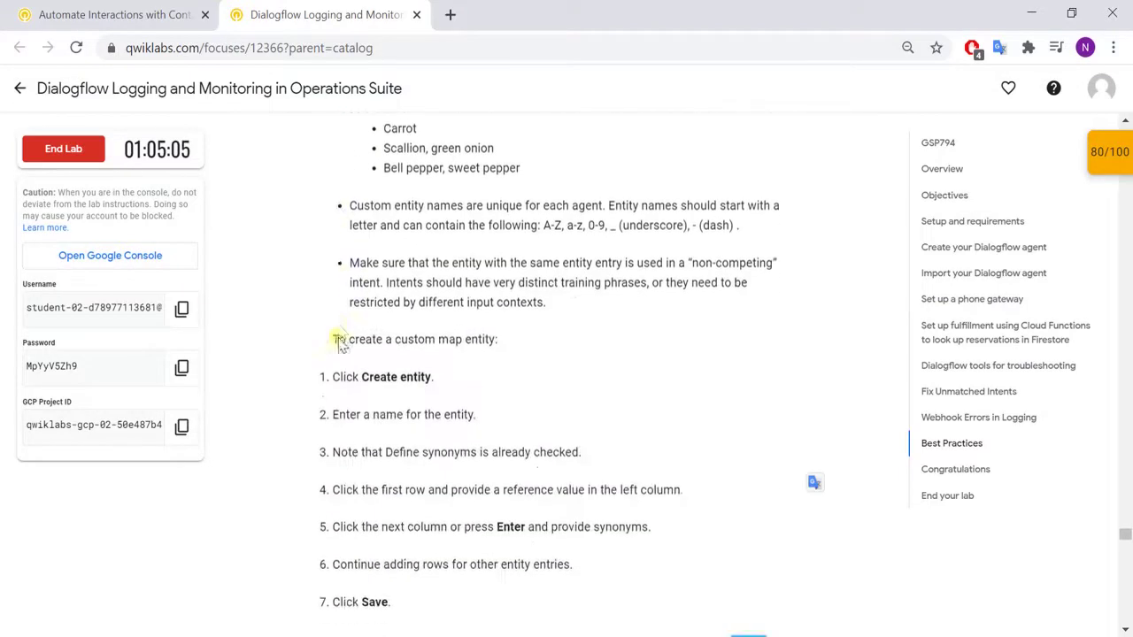
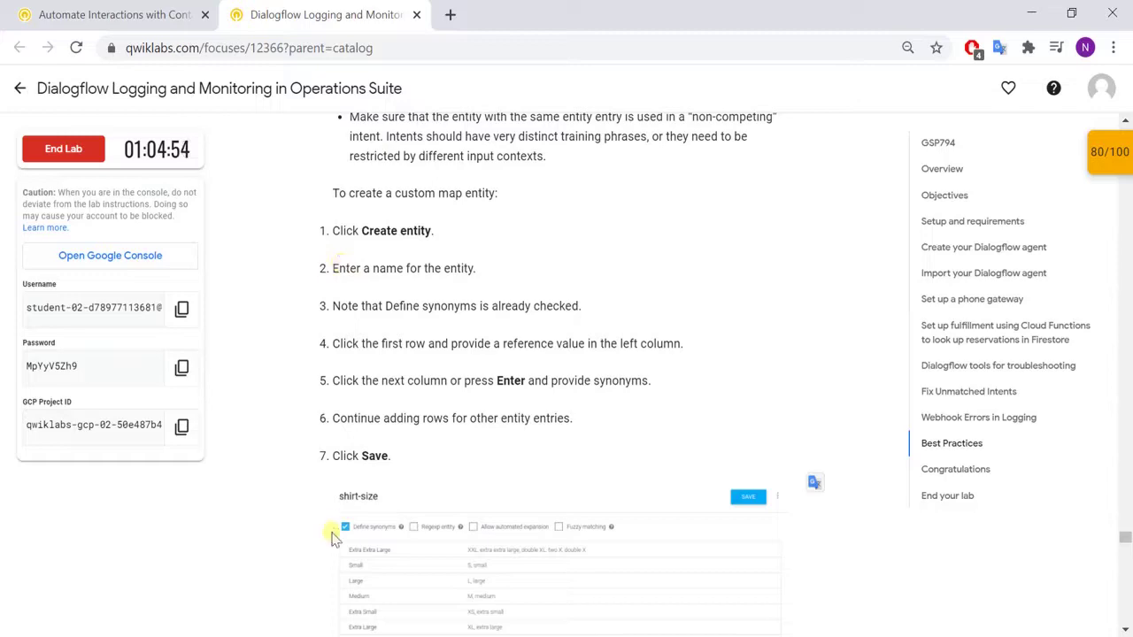
pyautogui.click(421, 529)
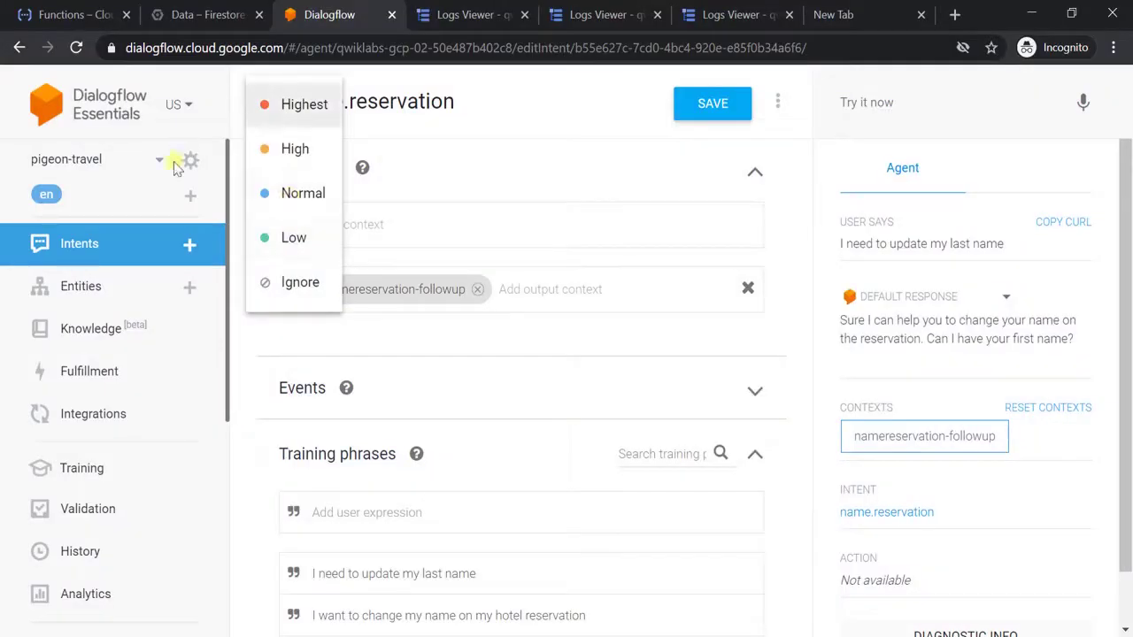
# Start a new intent in pigeon-travel, leaving name.reservation without saving, and name it shirt-size
pyautogui.click(191, 242)
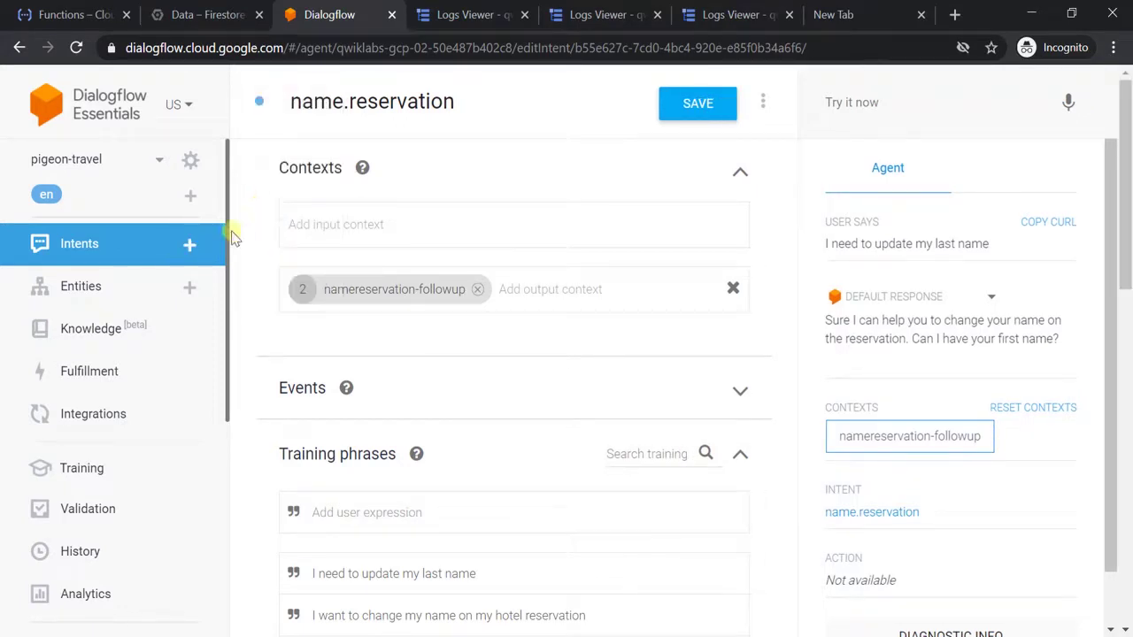
pyautogui.click(189, 245)
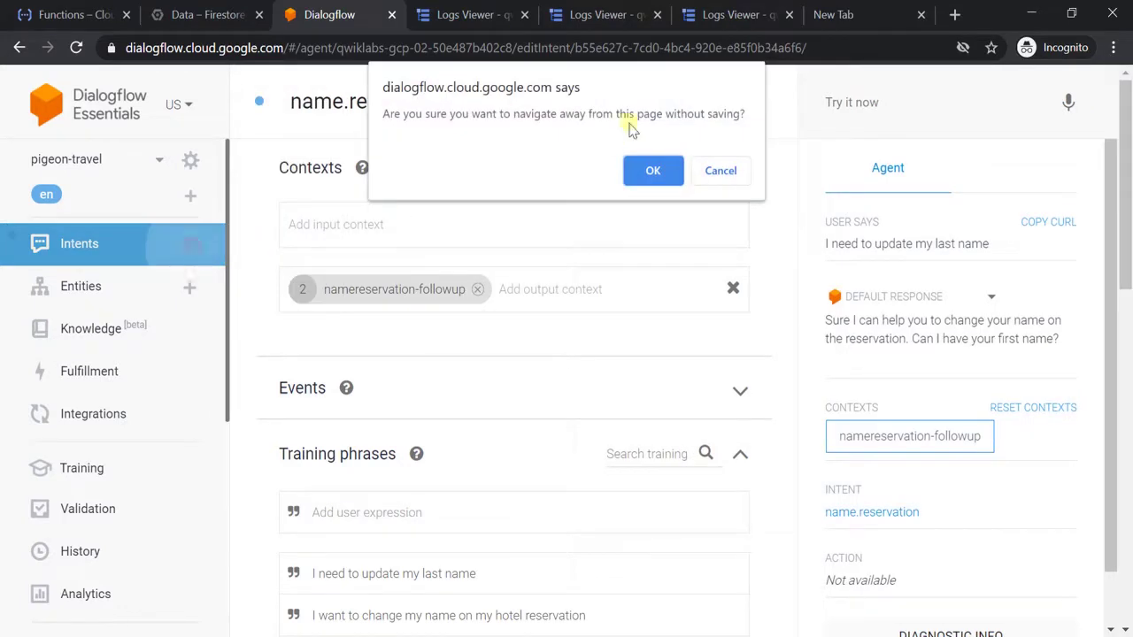
pyautogui.click(657, 170)
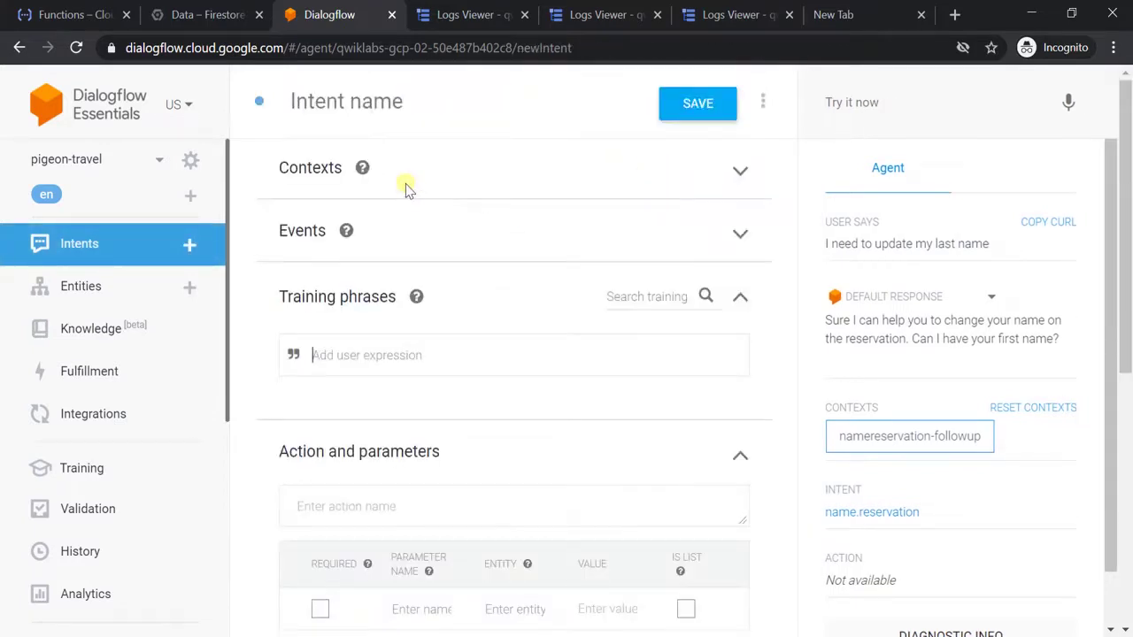
pyautogui.click(430, 107)
pyautogui.write('shirt-size')
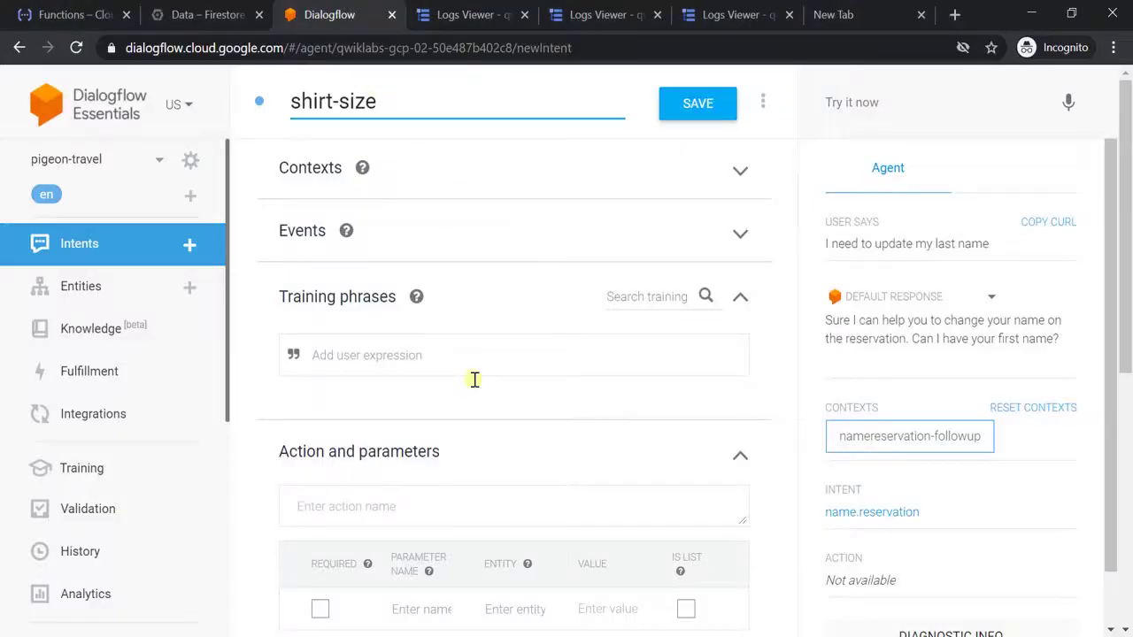
pyautogui.scroll(-5, 473, 379)
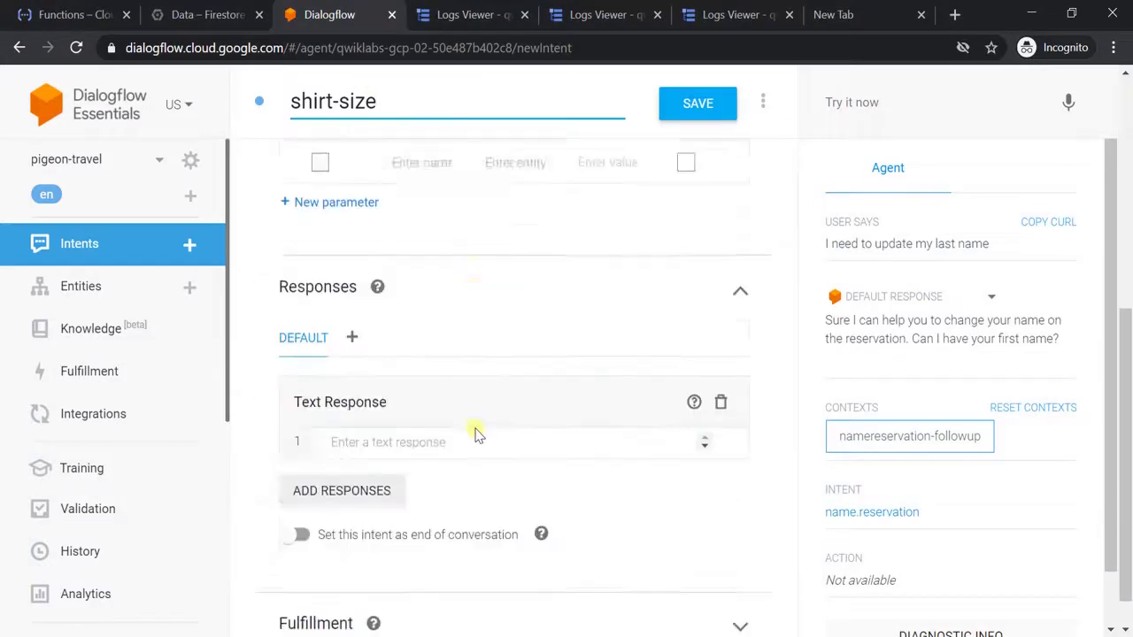
pyautogui.scroll(-1, 475, 433)
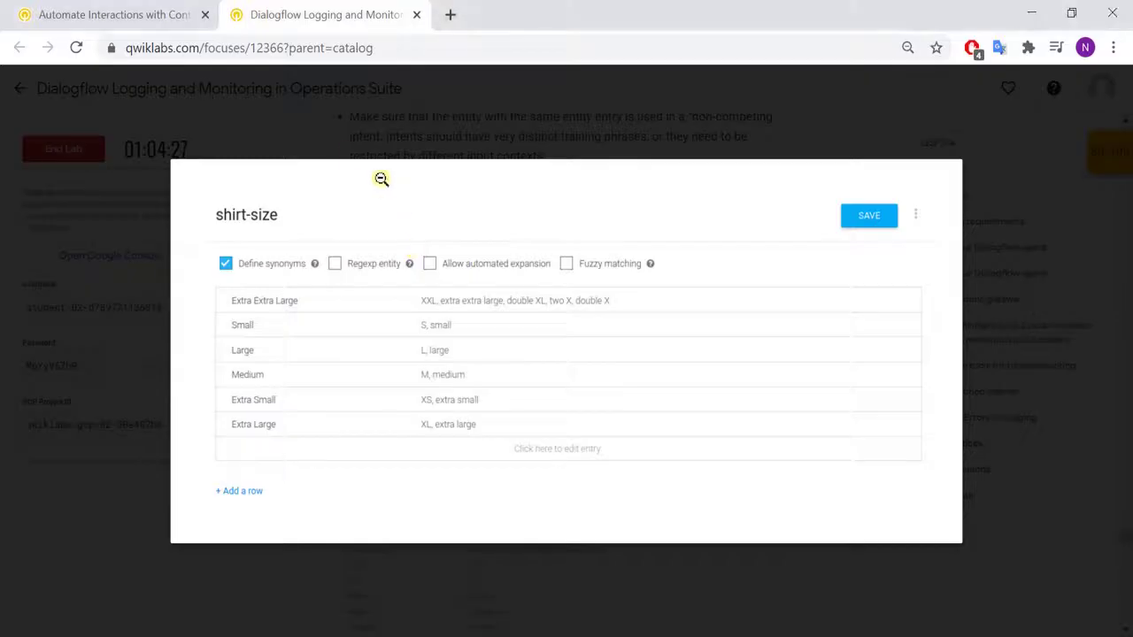
# Close the enlarged example and reread the lab's Entity Terminology section and custom map entity steps
pyautogui.click(344, 131)
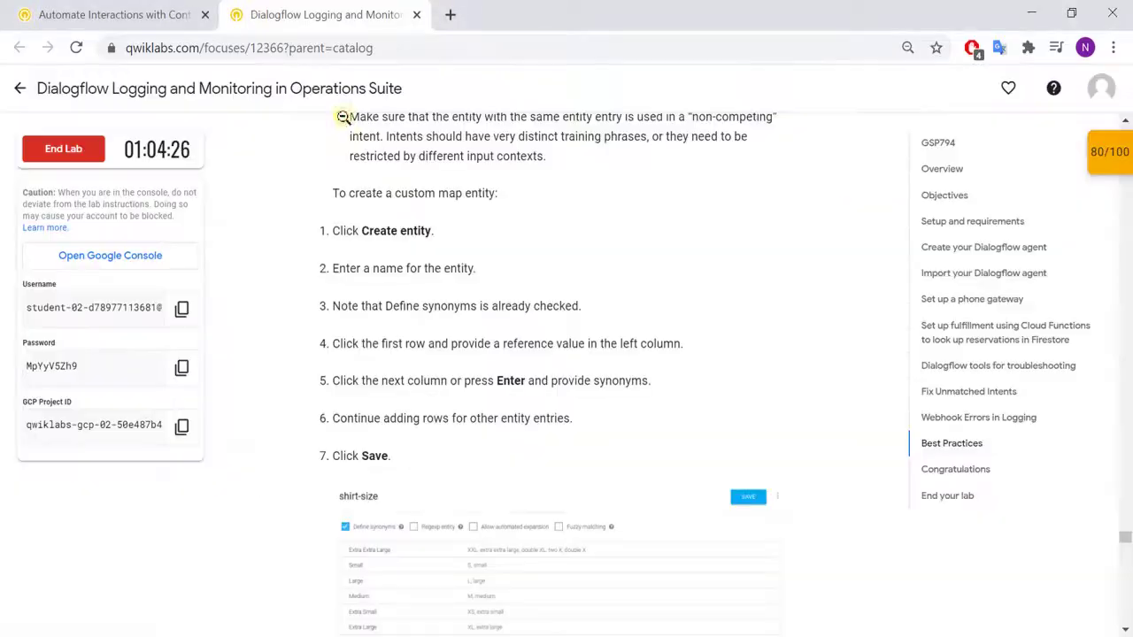
pyautogui.scroll(1, 469, 323)
pyautogui.scroll(4, 469, 323)
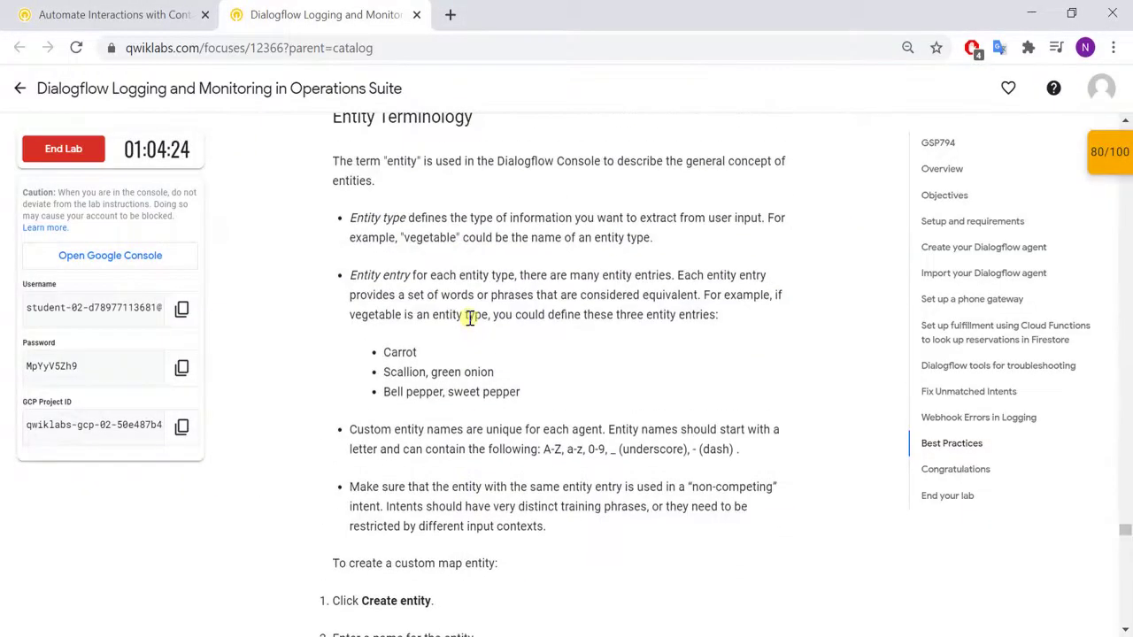
pyautogui.scroll(3, 469, 319)
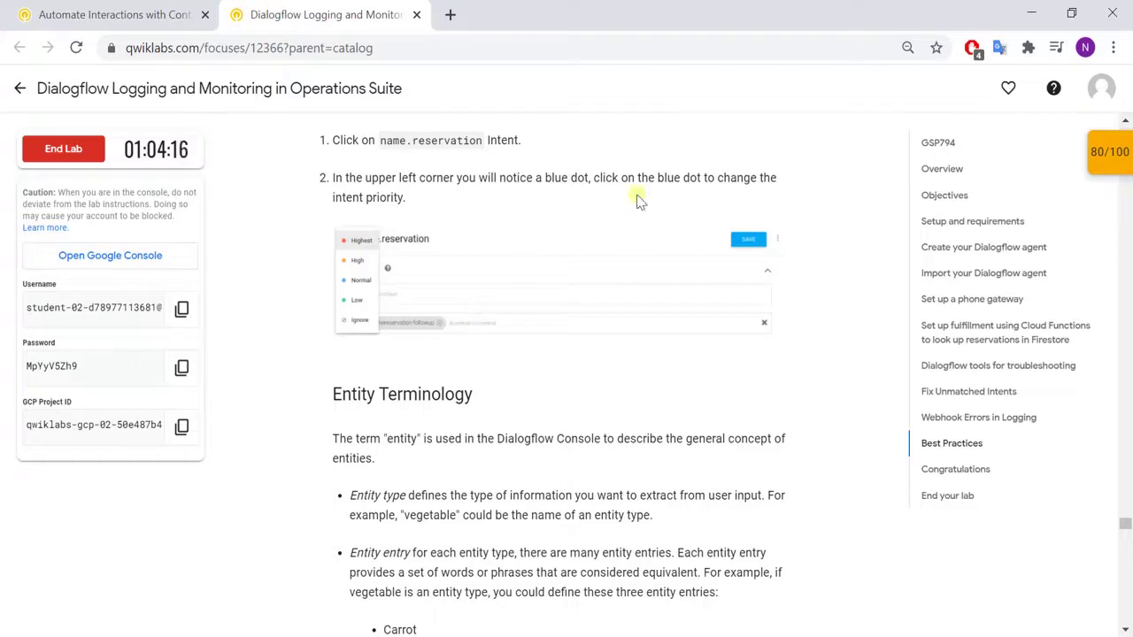
pyautogui.scroll(-1, 560, 282)
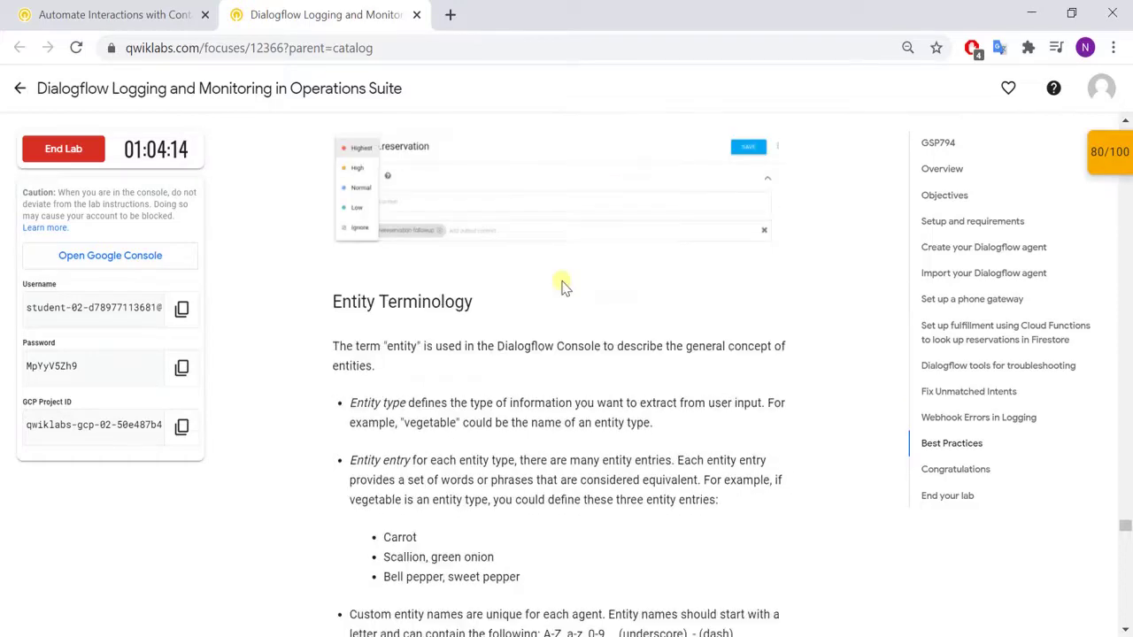
pyautogui.scroll(-6, 670, 316)
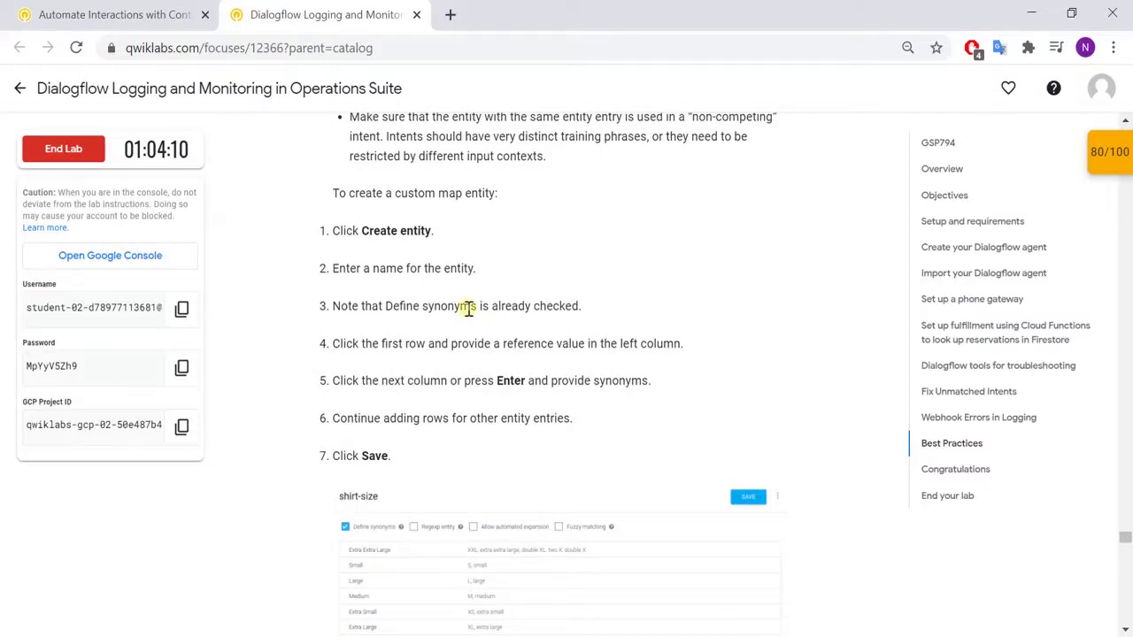
pyautogui.scroll(-1, 476, 312)
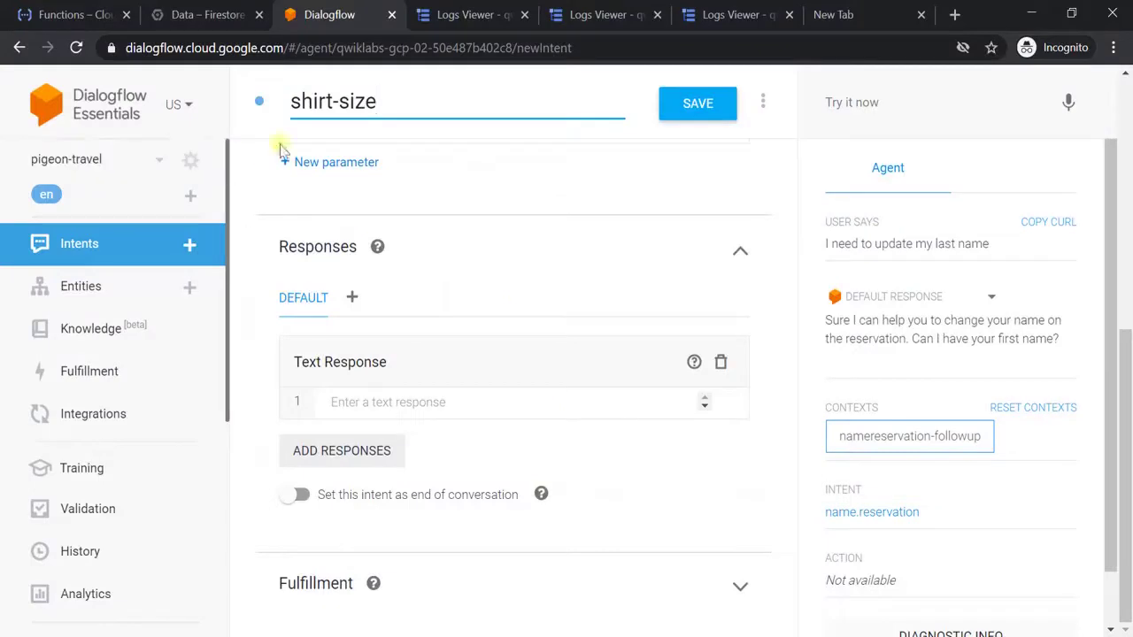
# Cancel the unsaved shirt-size intent and return to the pigeon-travel intents list
pyautogui.click(762, 100)
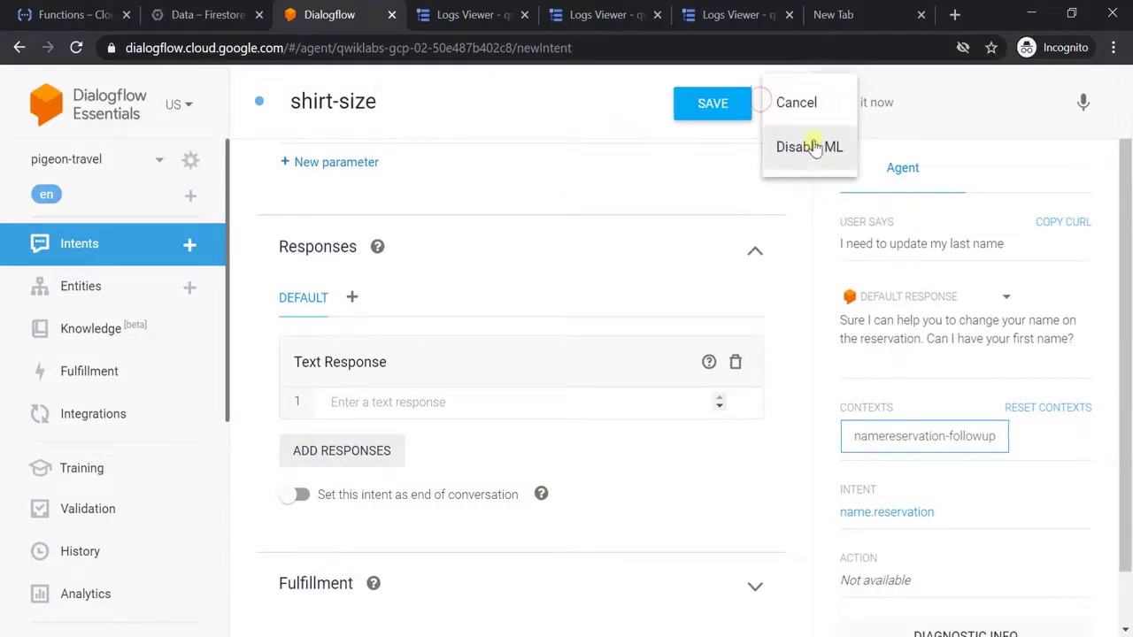
pyautogui.click(821, 121)
pyautogui.scroll(-2, 134, 435)
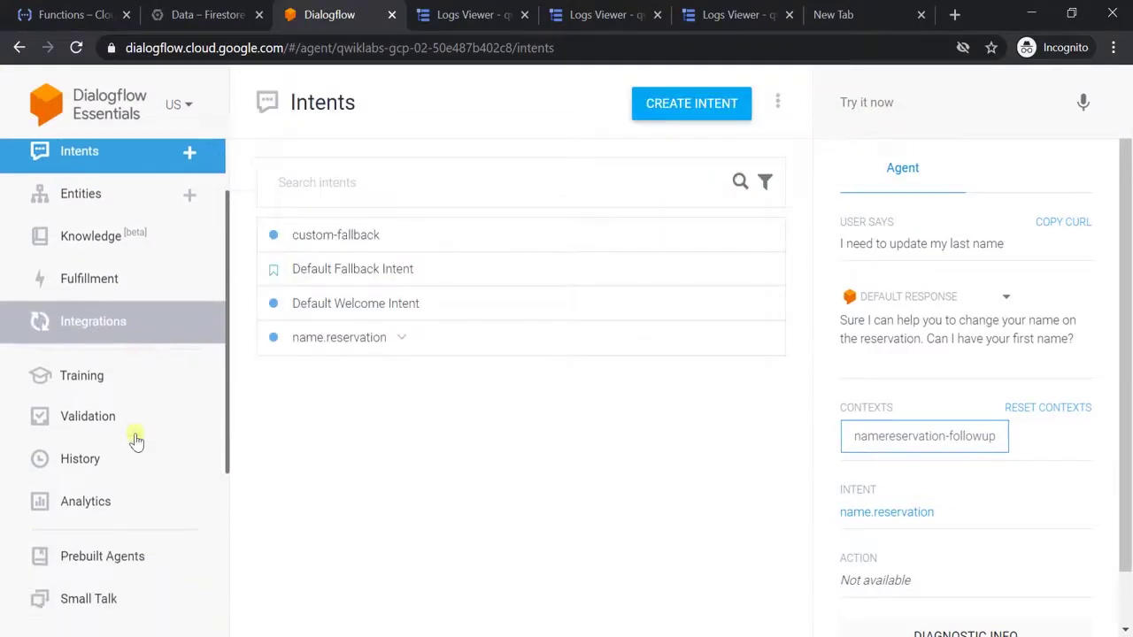
pyautogui.scroll(2, 134, 435)
pyautogui.scroll(-4, 135, 440)
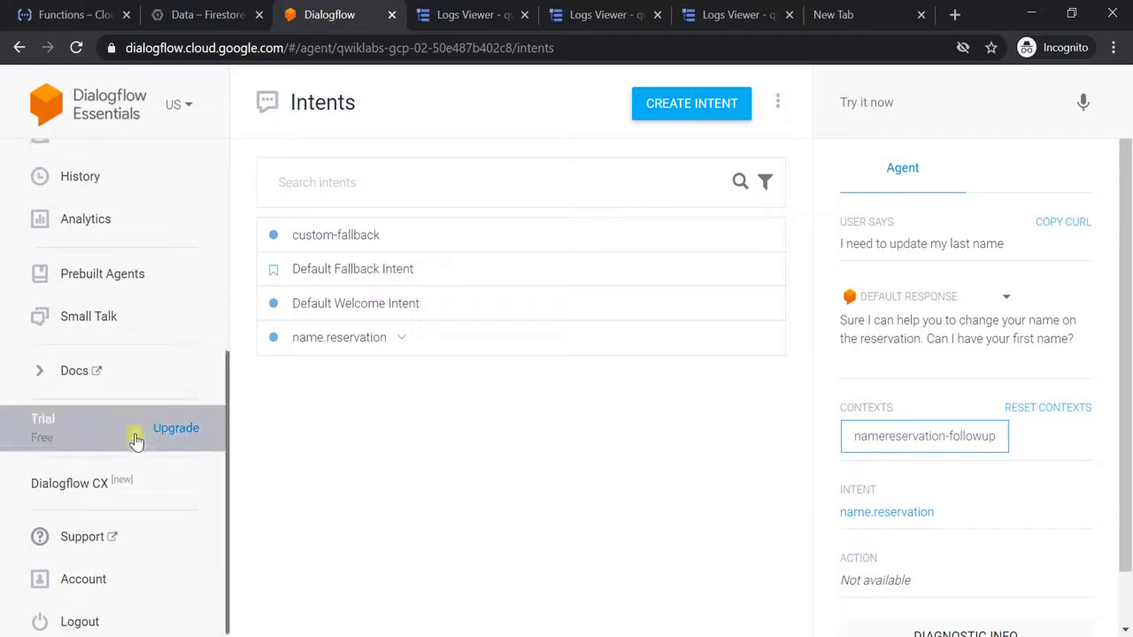
pyautogui.scroll(4, 135, 439)
pyautogui.click(93, 242)
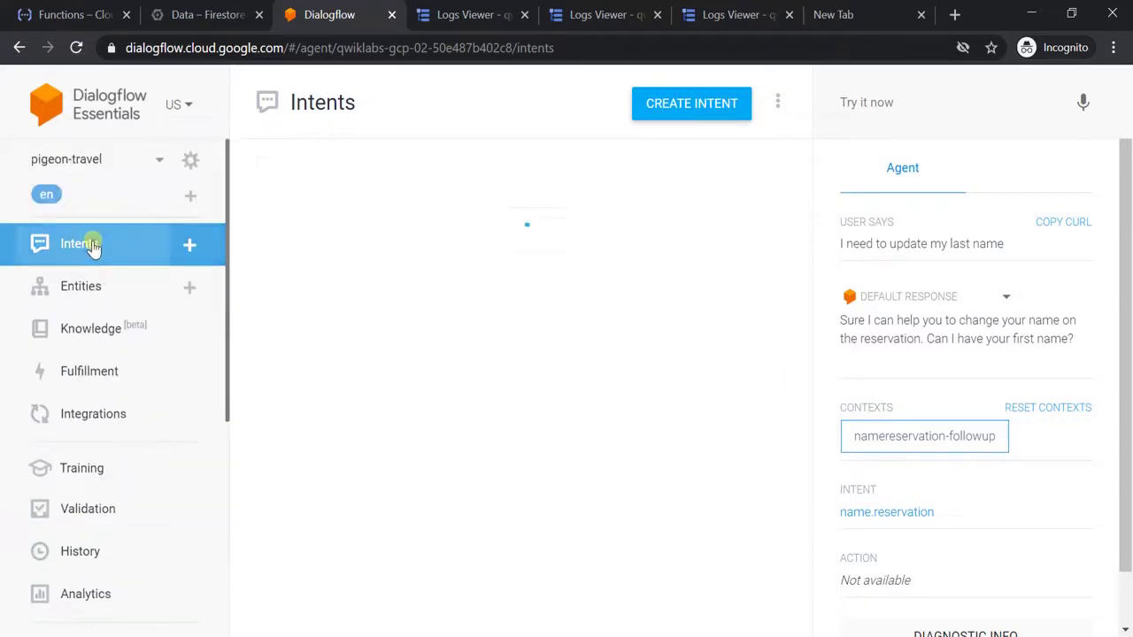
# Create a new entity named shirt-size and consult the lab's enlarged example of its entries
pyautogui.click(187, 288)
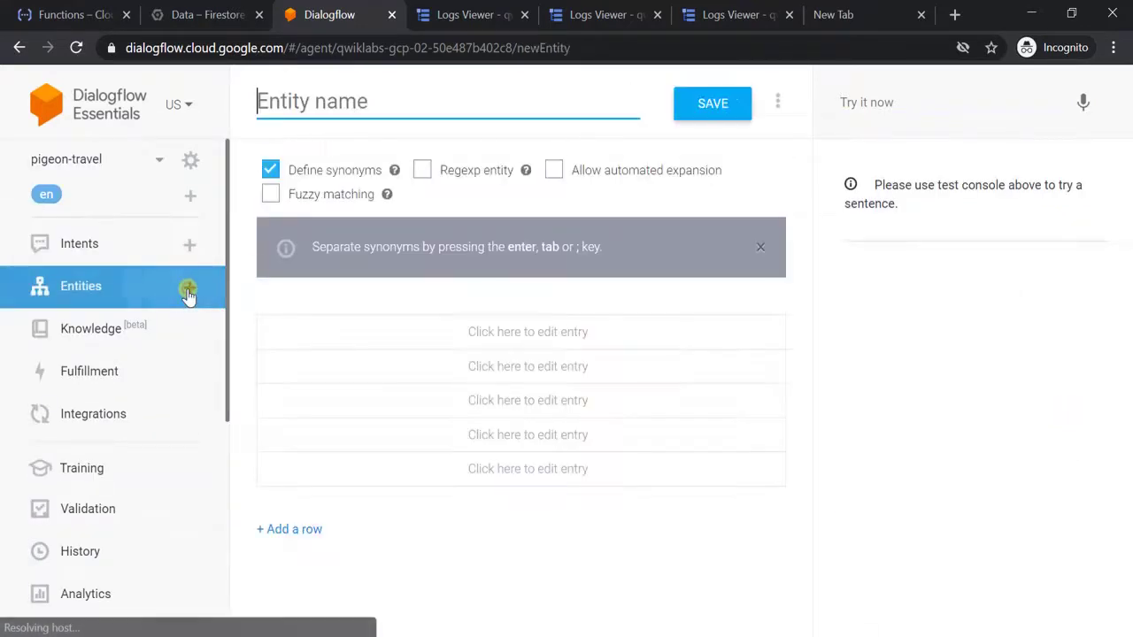
pyautogui.write('shir')
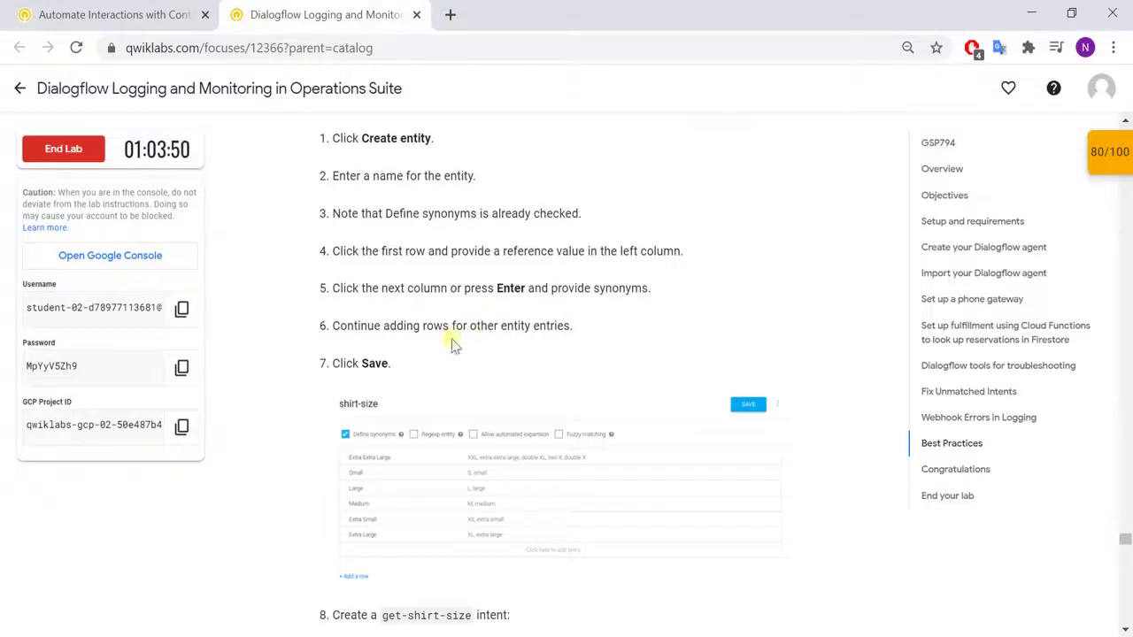
pyautogui.click(472, 428)
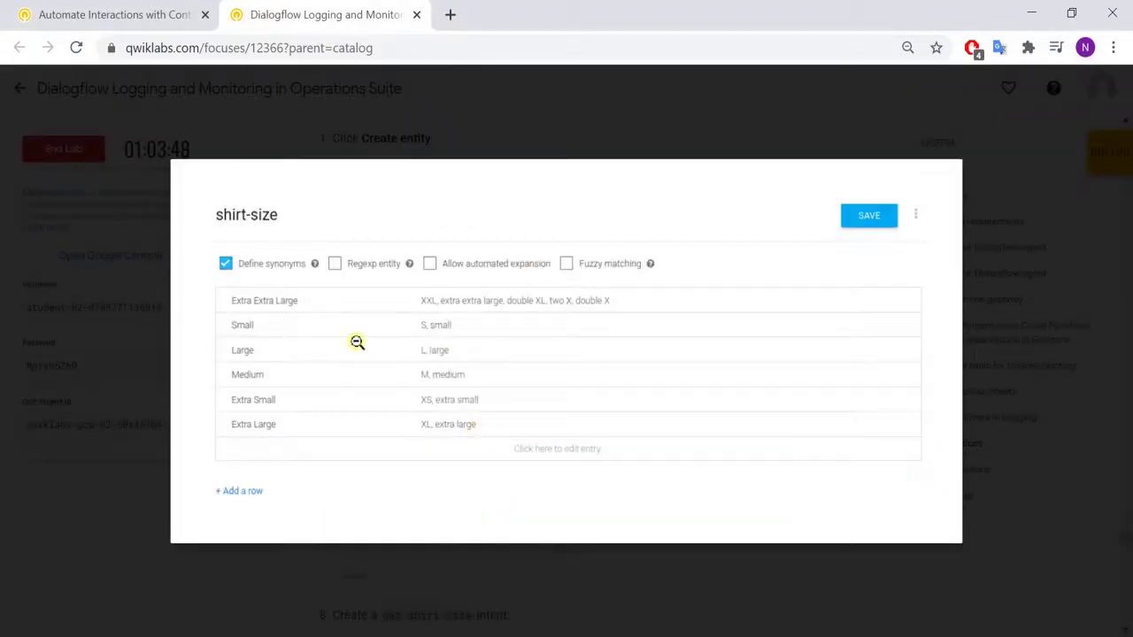
pyautogui.hotkey('alt', 'Tab')
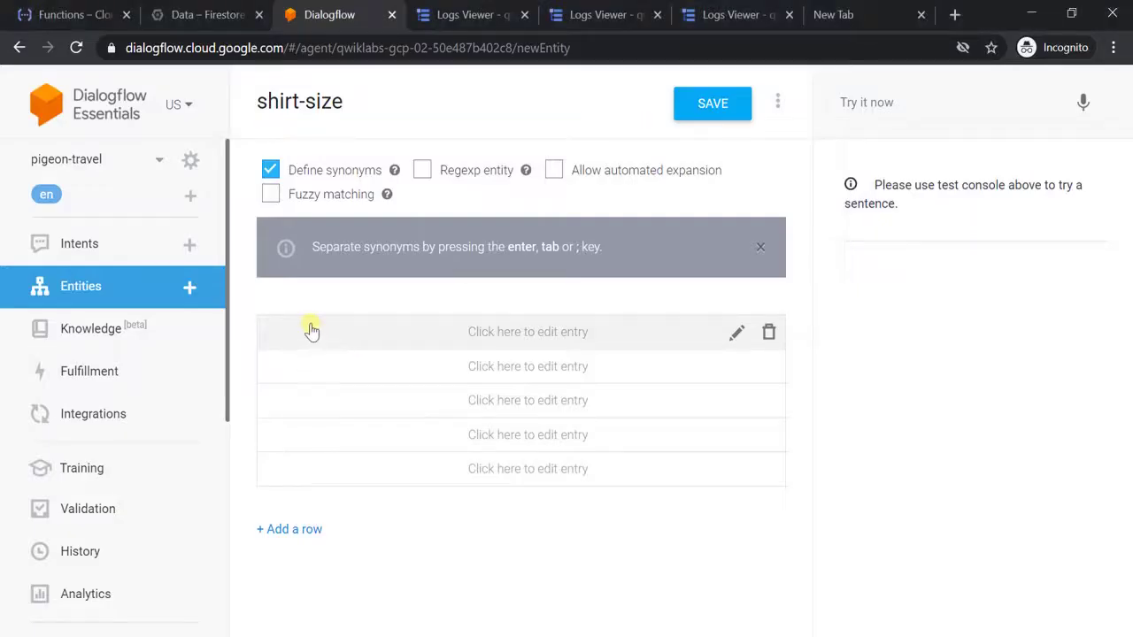
# Fill the entity's first entry with the reference value Extra Extra Large and the synonym XXL
pyautogui.click(306, 327)
pyautogui.write('Extra Extra Lar')
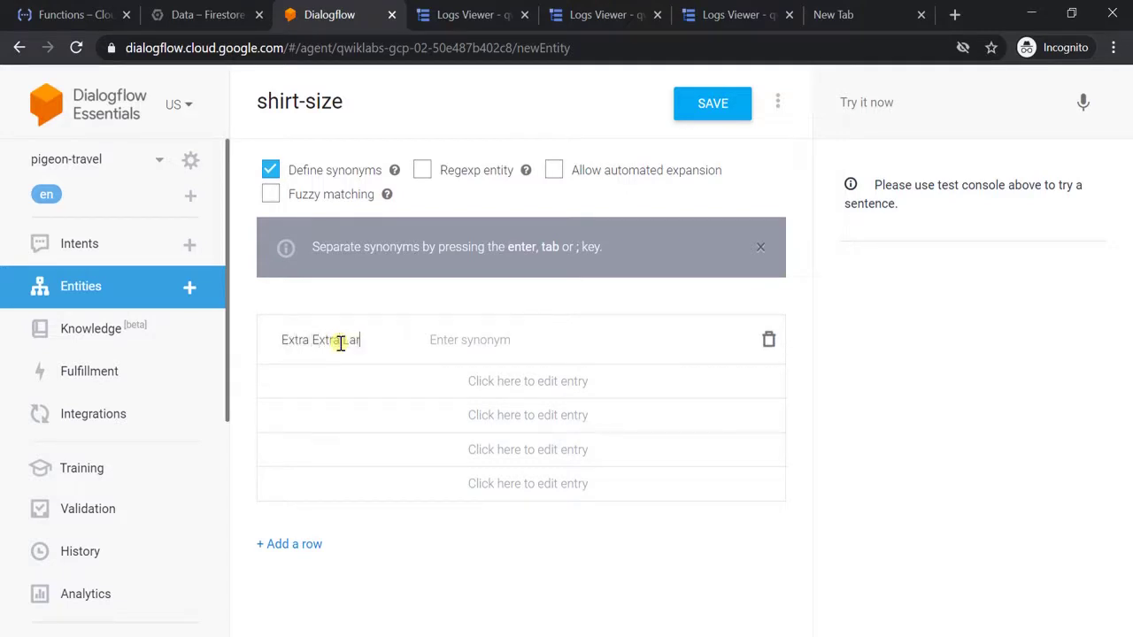
pyautogui.write('ge')
pyautogui.press('Tab')
pyautogui.hotkey('alt', 'Tab')
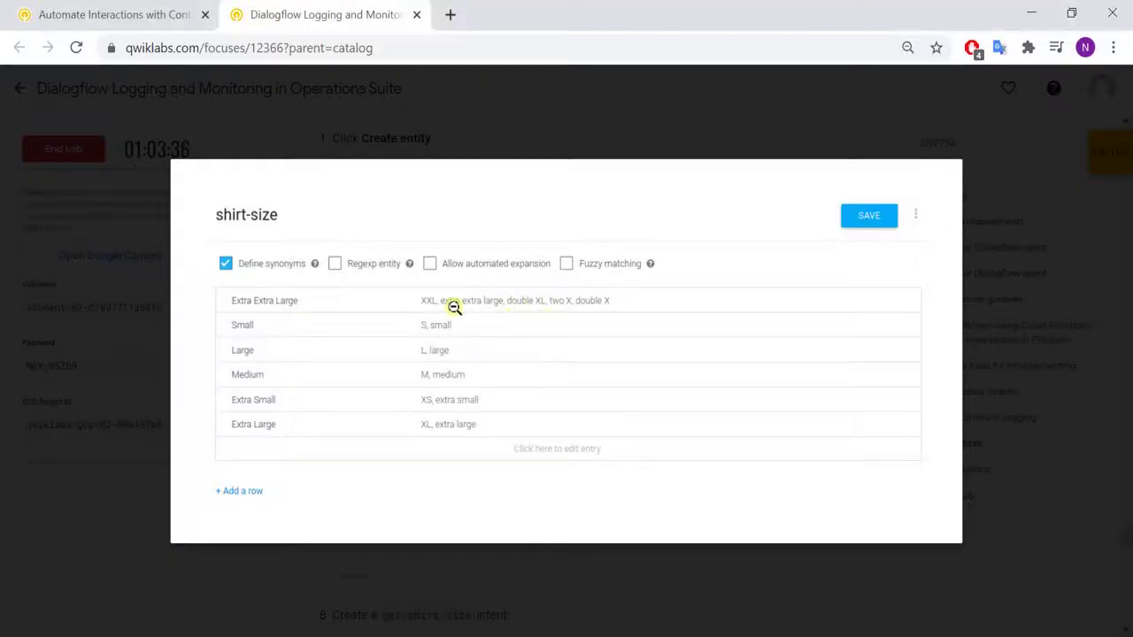
pyautogui.hotkey('alt', 'Tab')
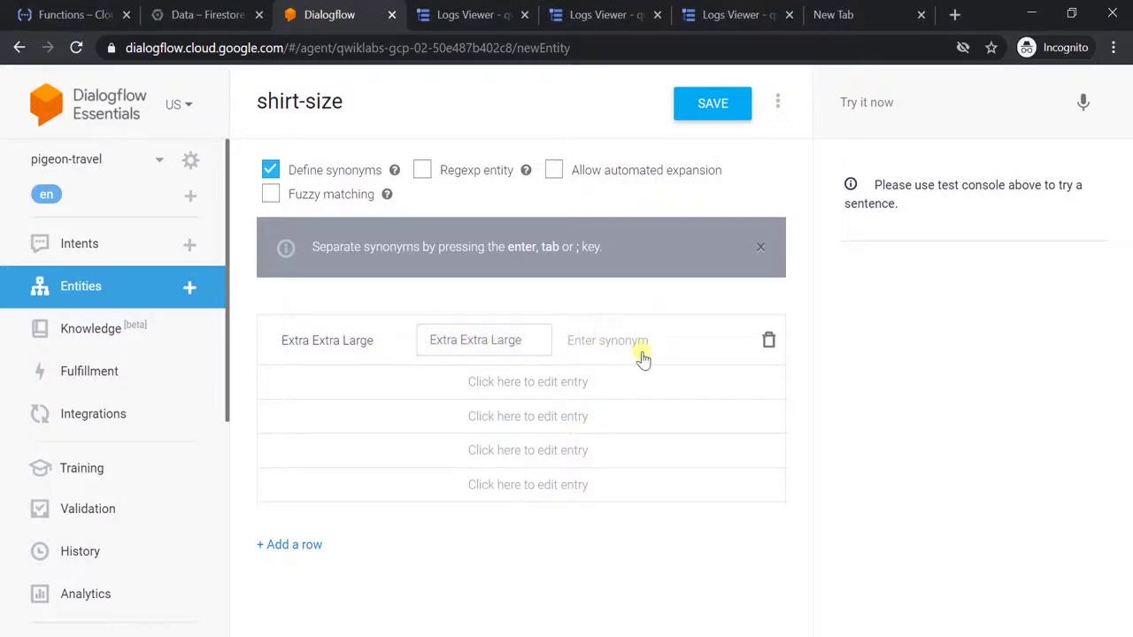
pyautogui.write('XXL')
pyautogui.press('Return')
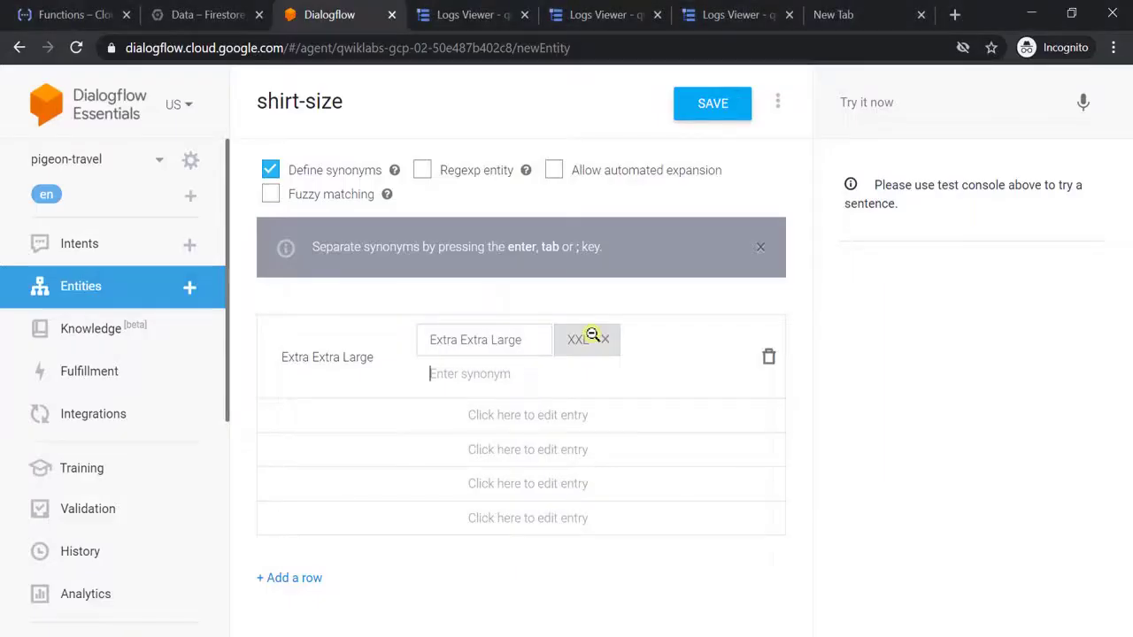
# Add the synonyms double XL, two X and double X to the Extra Extra Large entry, checking the lab example
pyautogui.write('double XL')
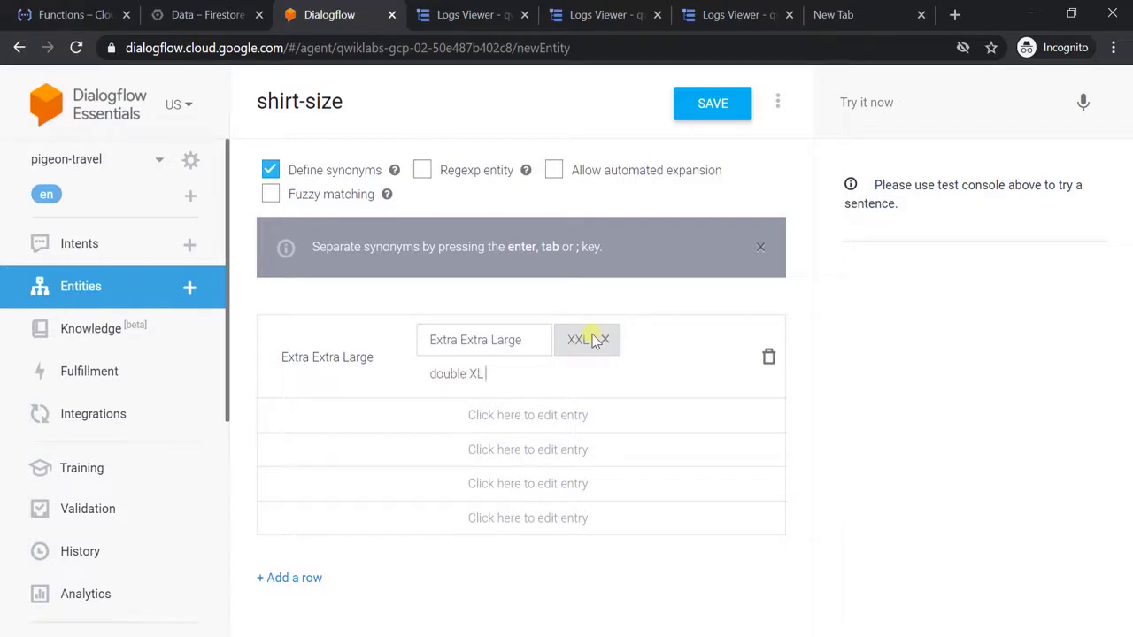
pyautogui.press('Return')
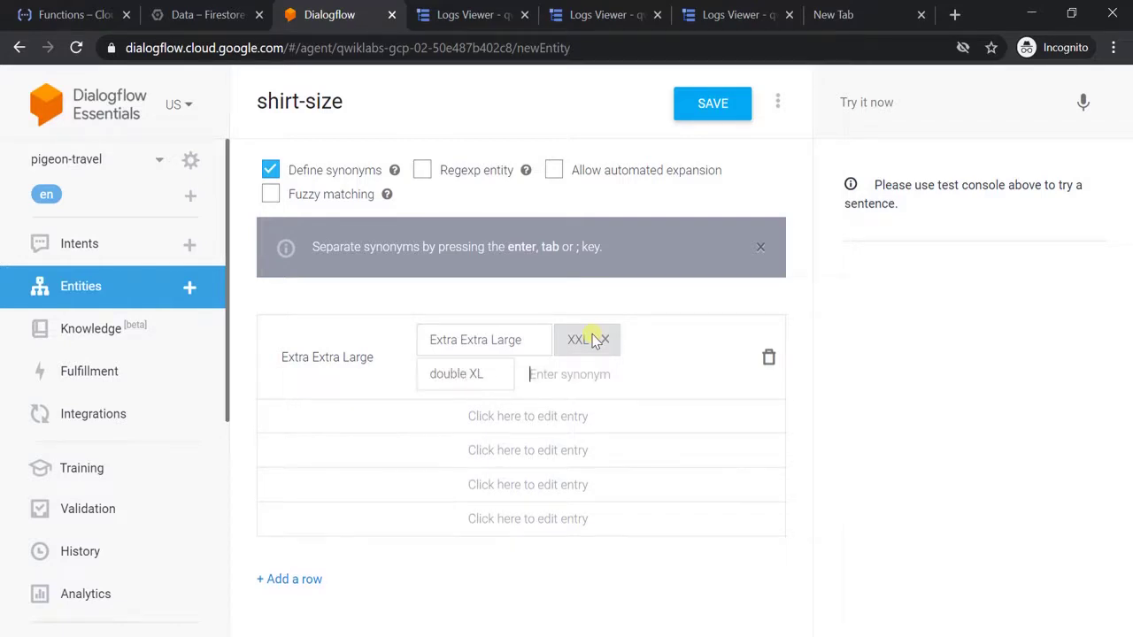
pyautogui.write('t')
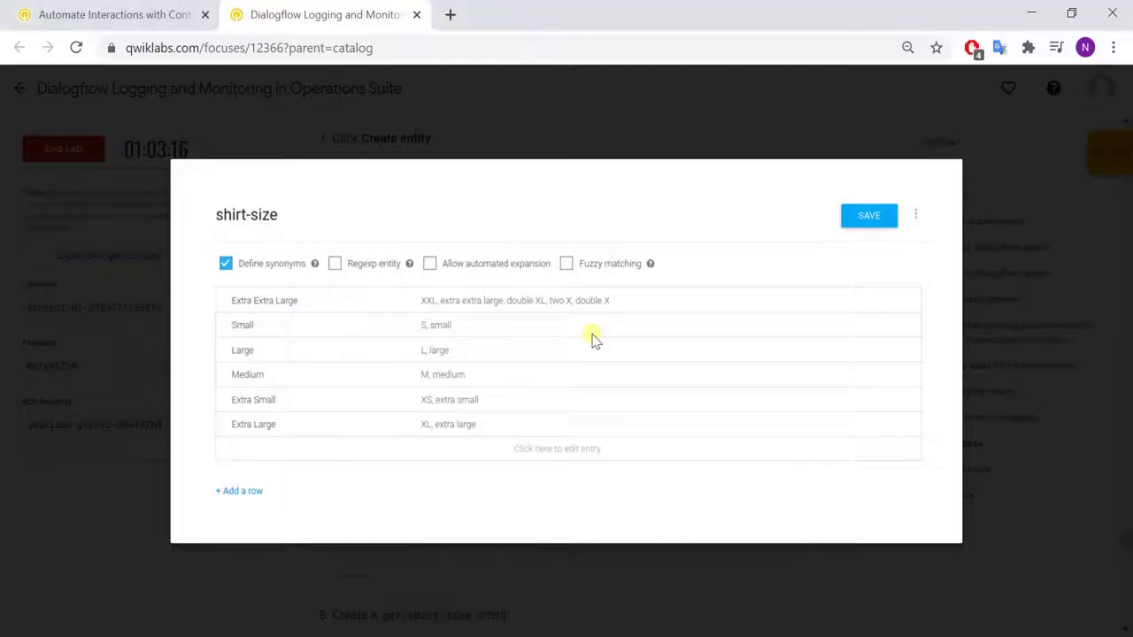
pyautogui.hotkey('alt', 'Tab')
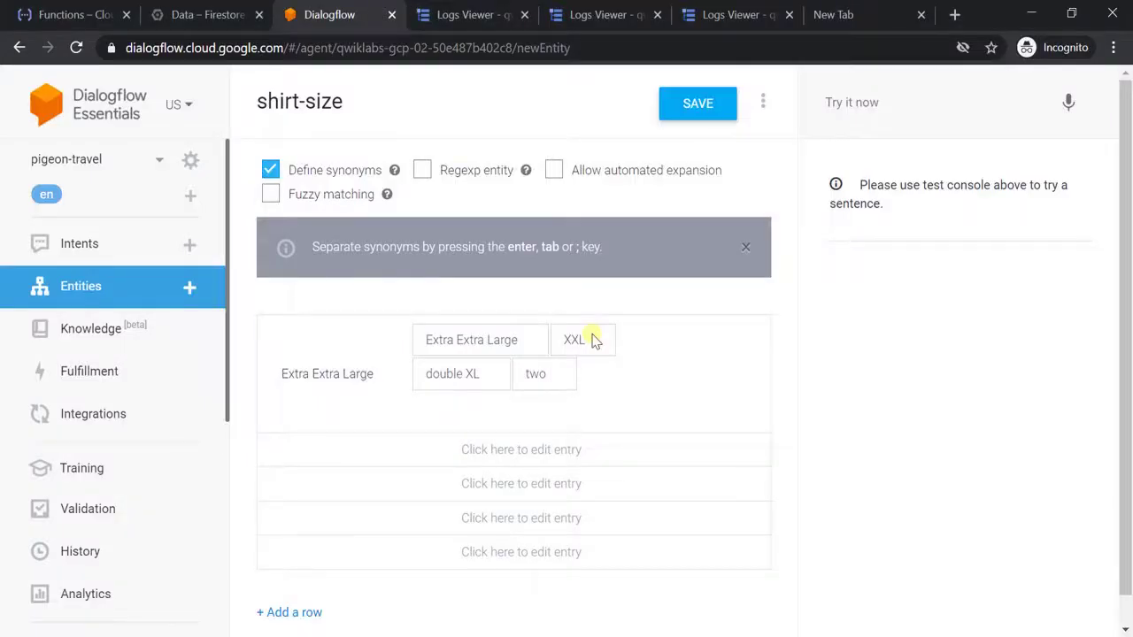
pyautogui.click(561, 373)
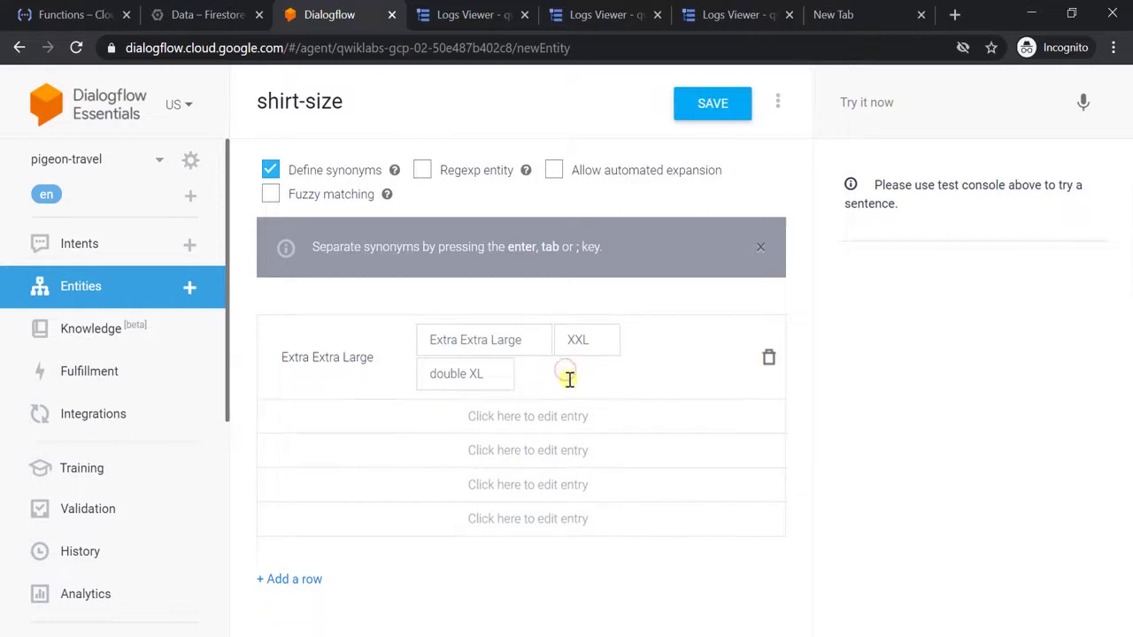
pyautogui.write('X')
pyautogui.press('Return')
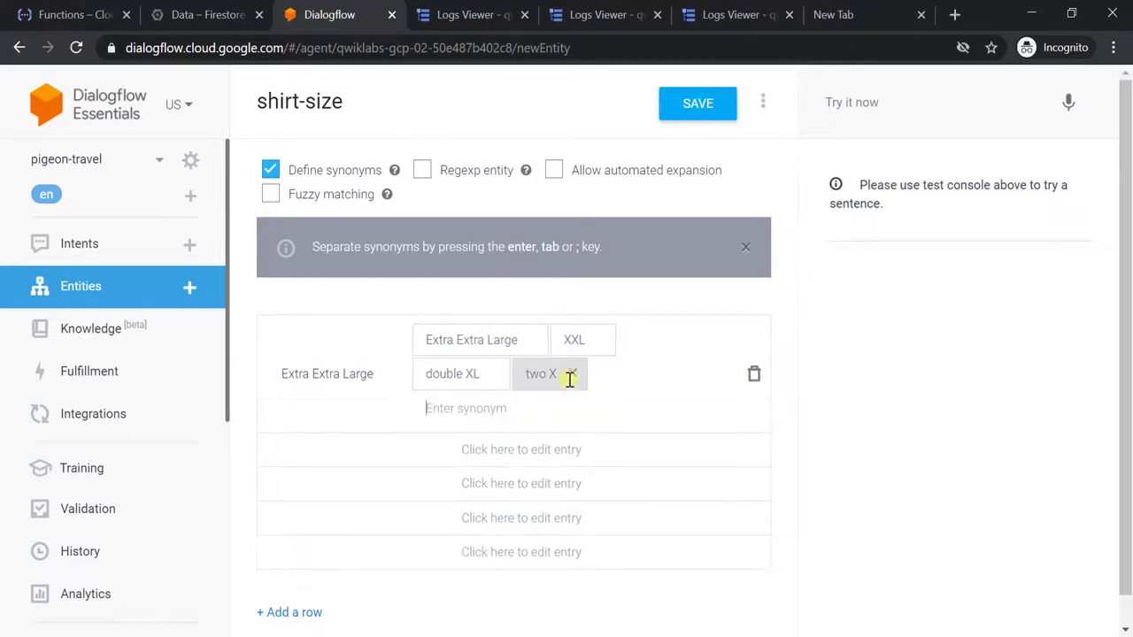
pyautogui.hotkey('alt', 'Tab')
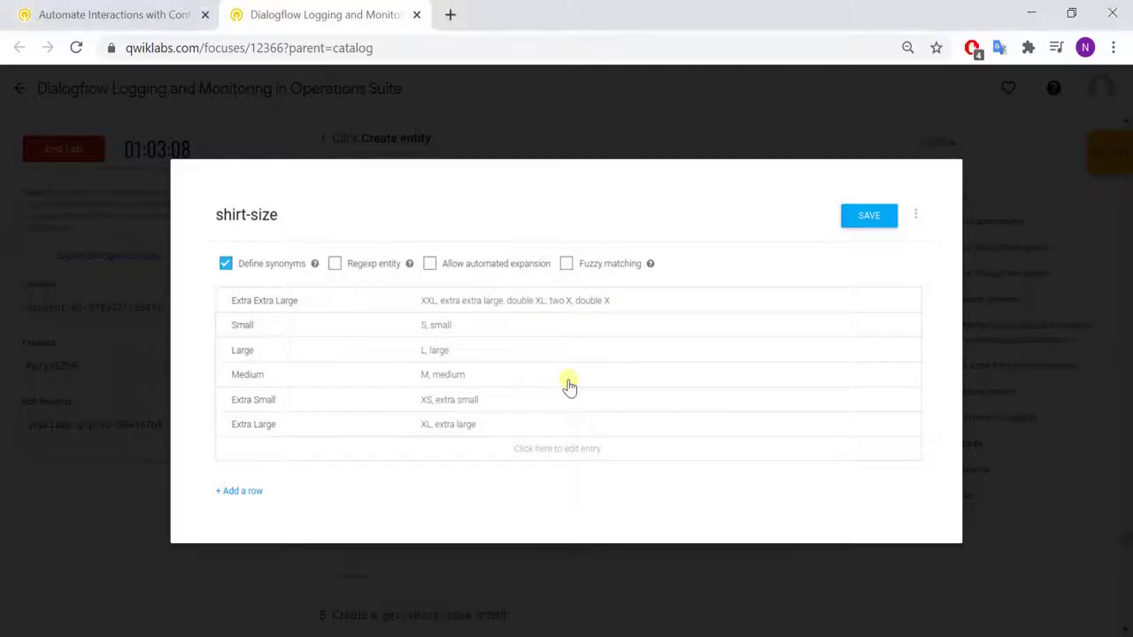
pyautogui.hotkey('alt', 'Tab')
pyautogui.write('dou')
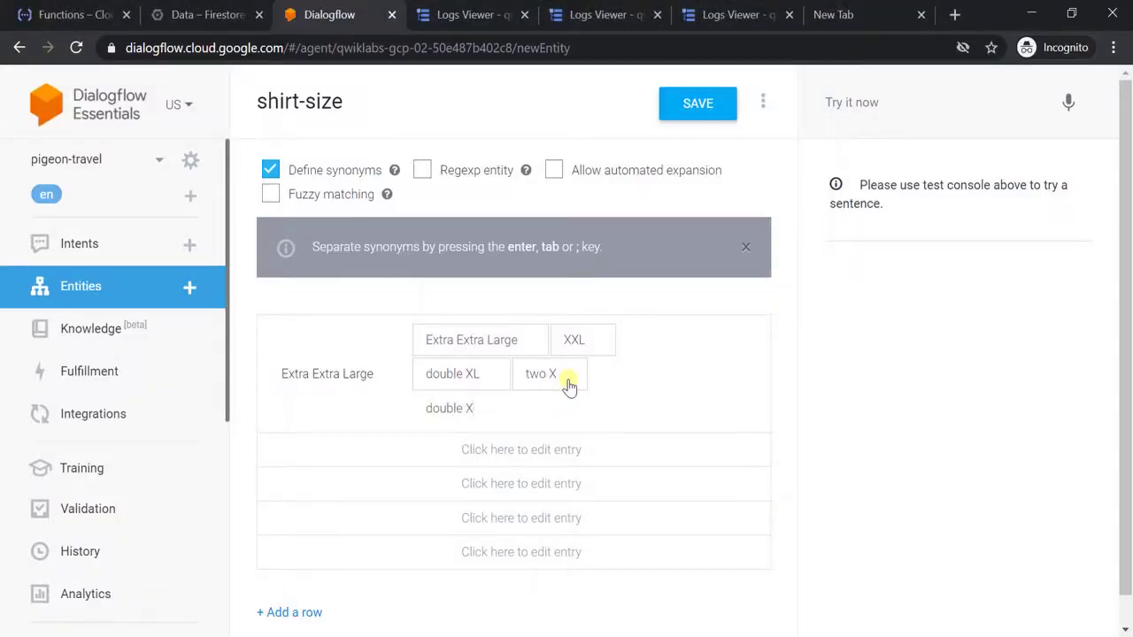
pyautogui.write('ble X')
pyautogui.press('Return')
# Add a second shirt-size entry with the reference value Small and the synonym S
pyautogui.hotkey('alt', 'Tab')
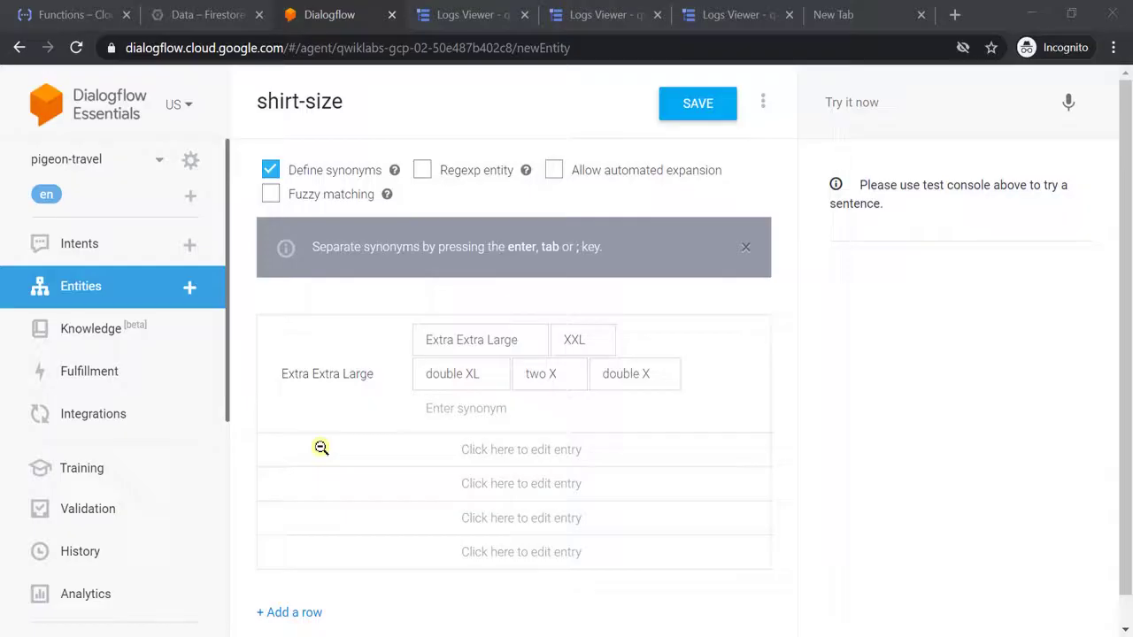
pyautogui.hotkey('alt', 'Tab')
pyautogui.click(298, 441)
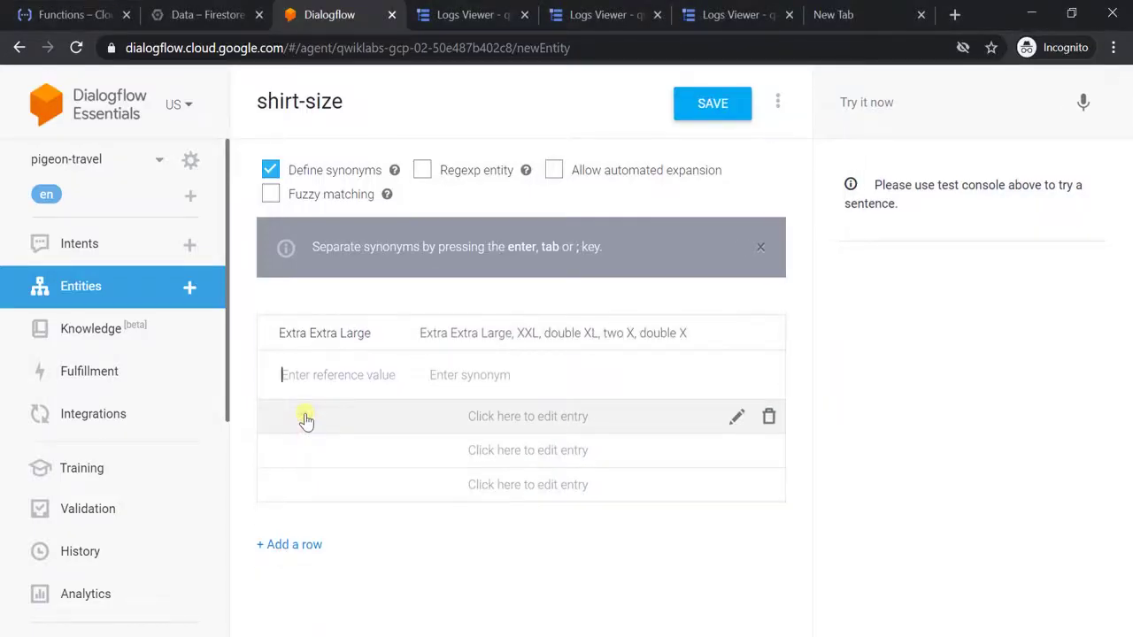
pyautogui.write('Small')
pyautogui.press('Tab')
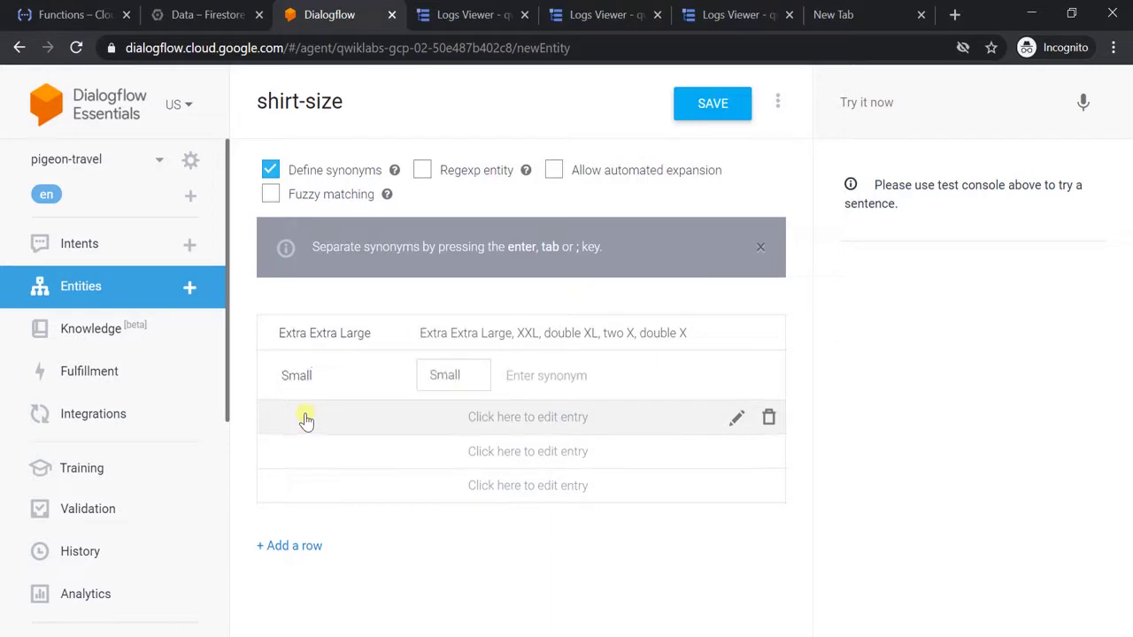
pyautogui.click(305, 420)
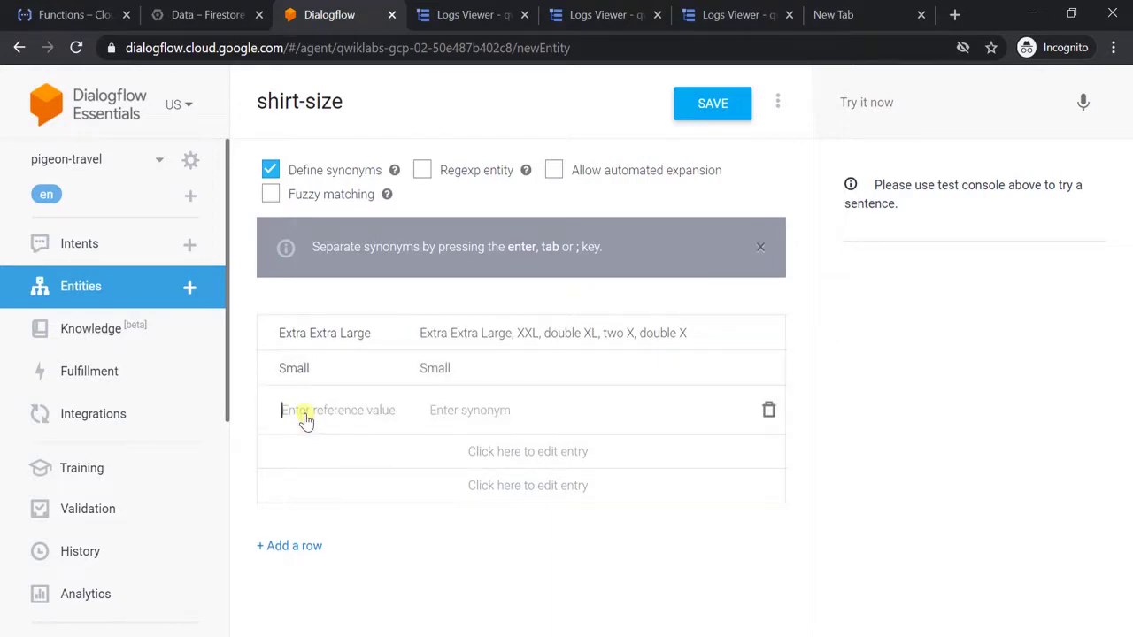
pyautogui.click(521, 368)
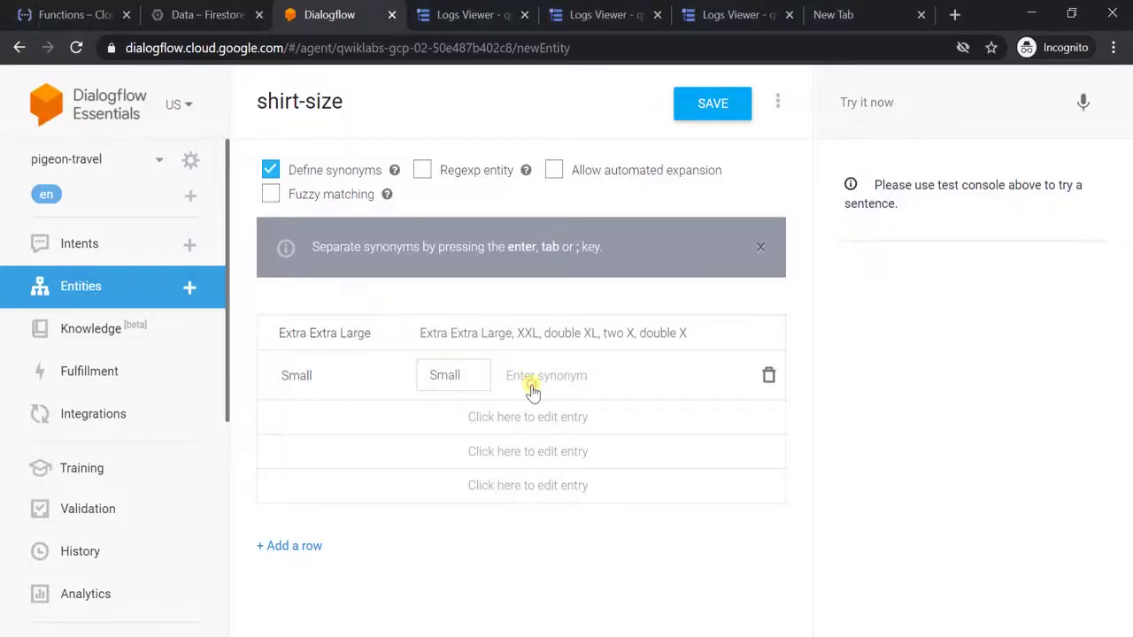
pyautogui.click(530, 387)
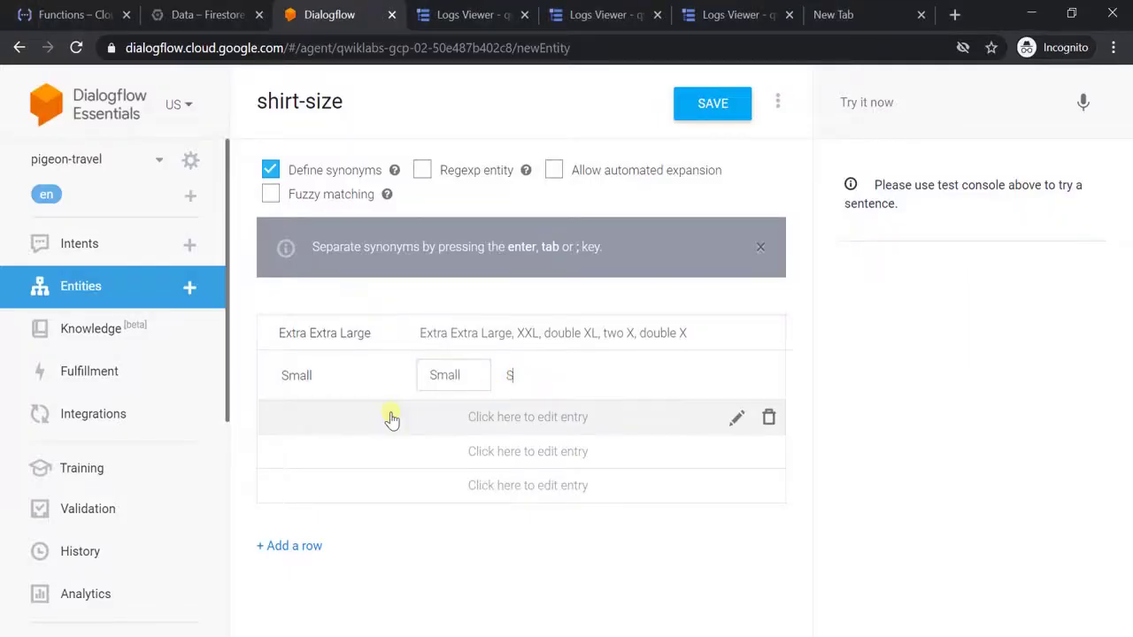
pyautogui.write('S')
# Add a third shirt-size entry with the reference value Medium and the synonym M
pyautogui.click(304, 416)
pyautogui.write('Medium')
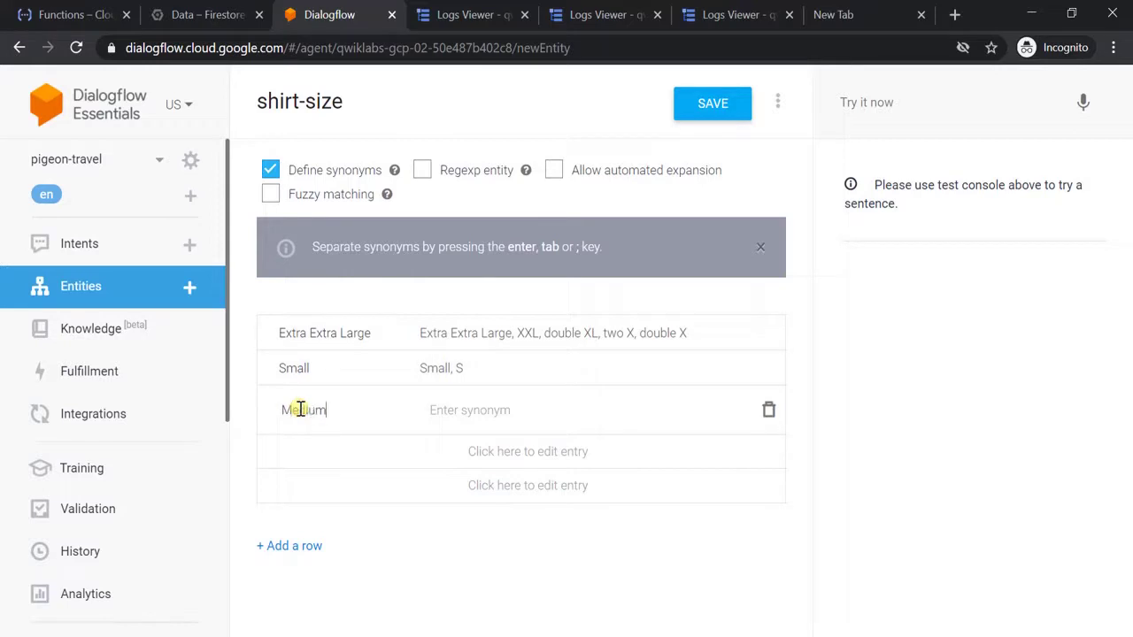
pyautogui.press('Tab')
pyautogui.write('M')
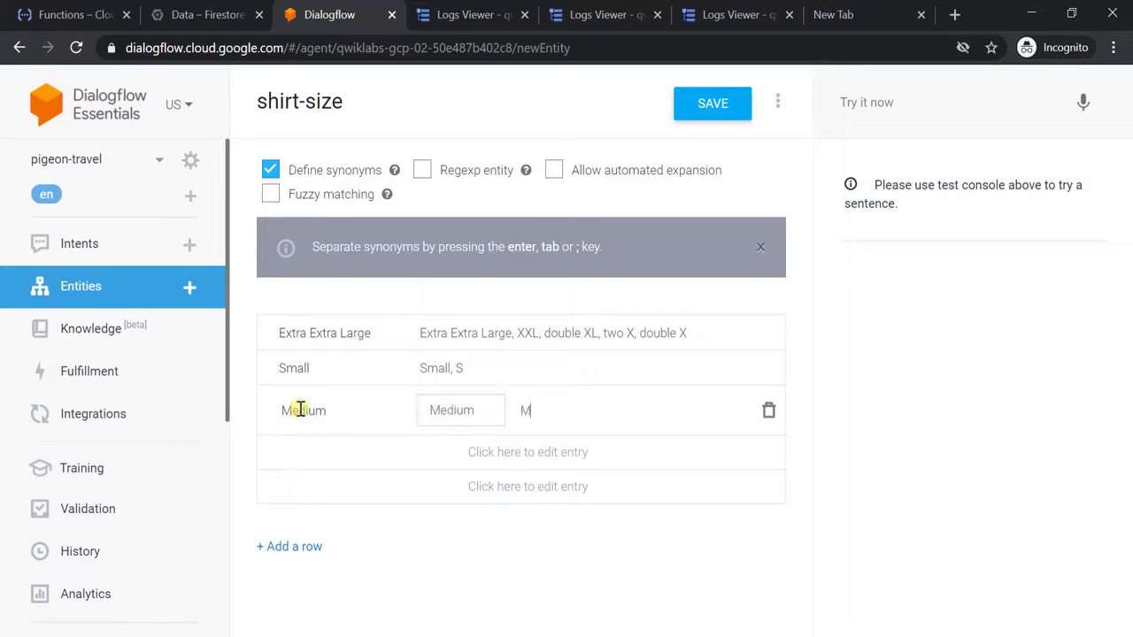
pyautogui.press('Tab')
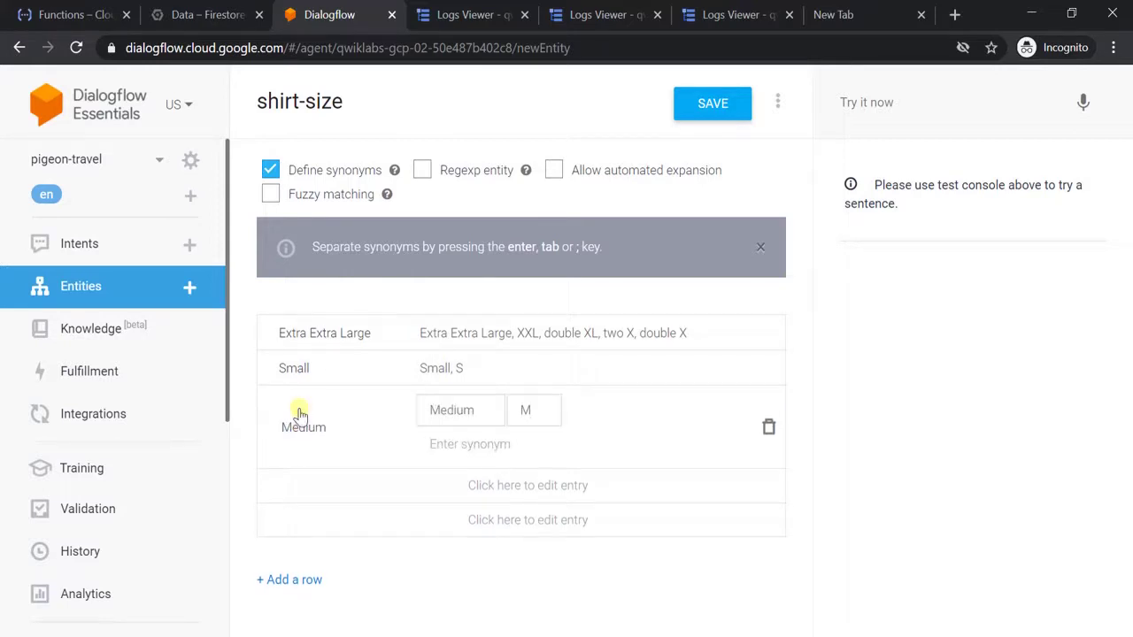
# Add a fourth shirt-size entry with the reference value Large and the synonym L
pyautogui.click(323, 483)
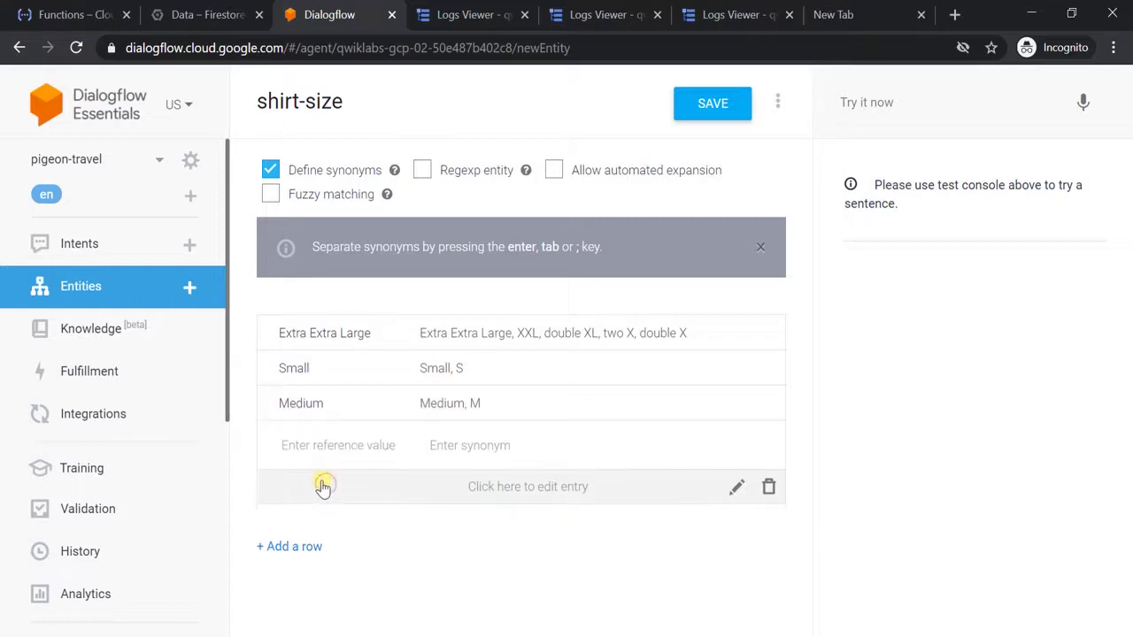
pyautogui.write('Large')
pyautogui.press('Tab')
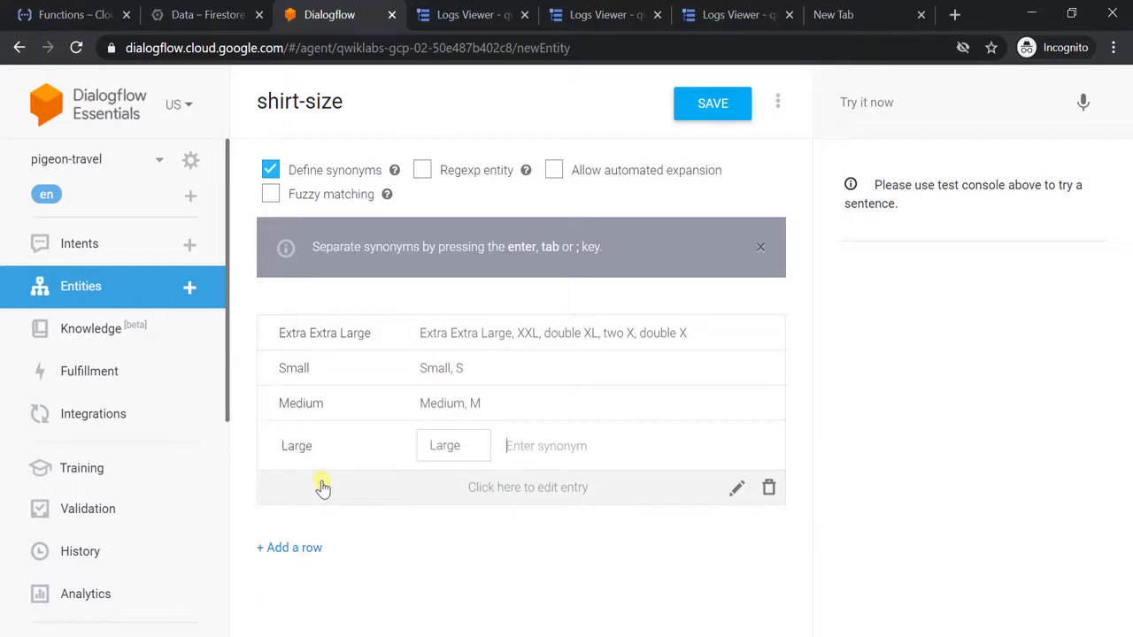
pyautogui.write('L')
pyautogui.press('Return')
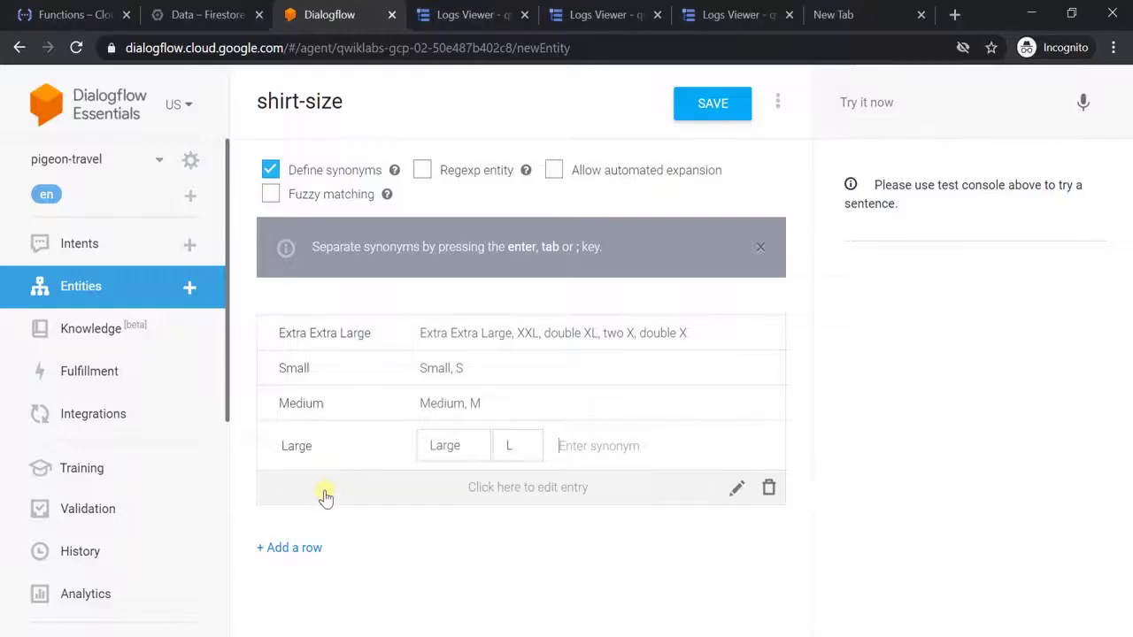
# Add a fifth shirt-size entry with the reference value Extra Small and the synonym XL
pyautogui.click(326, 498)
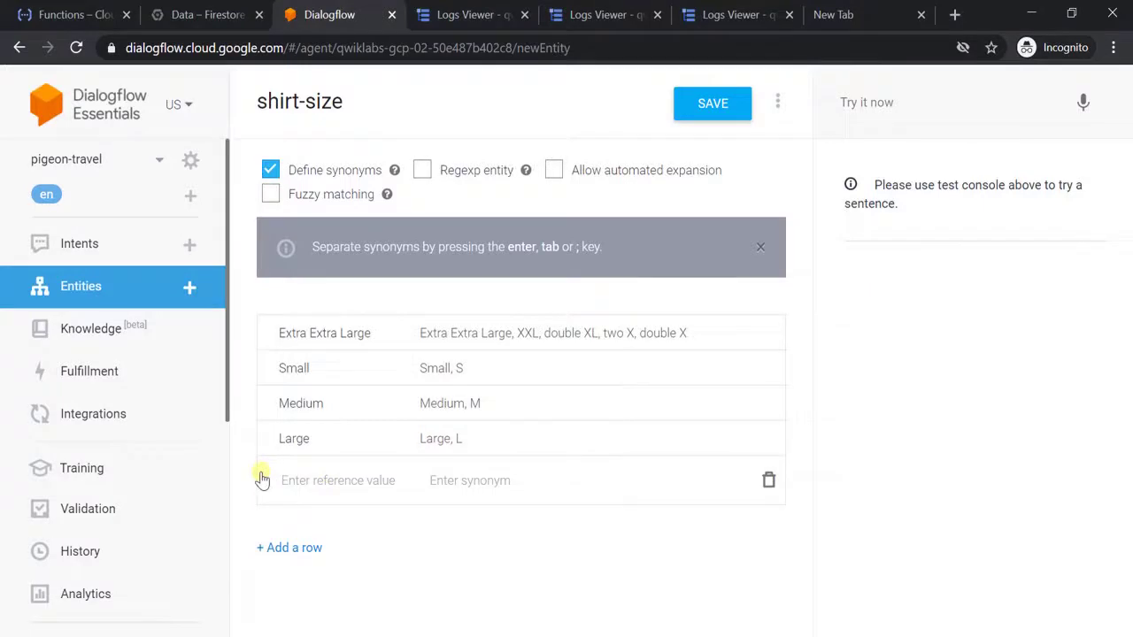
pyautogui.write('Extra Small')
pyautogui.press('Tab')
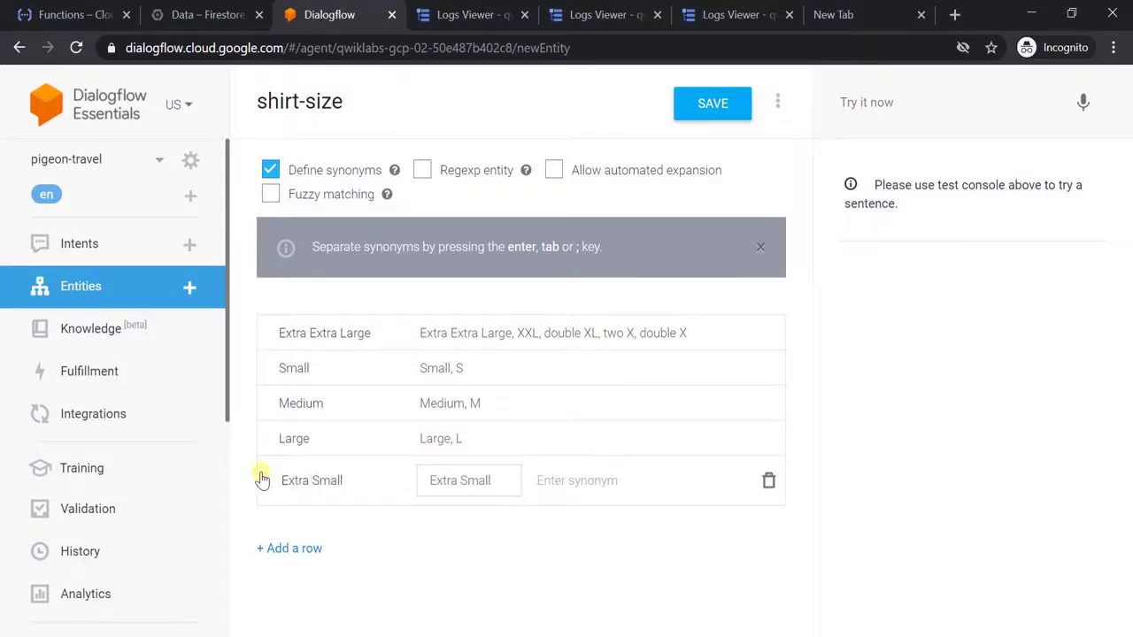
pyautogui.write('XL')
pyautogui.press('Return')
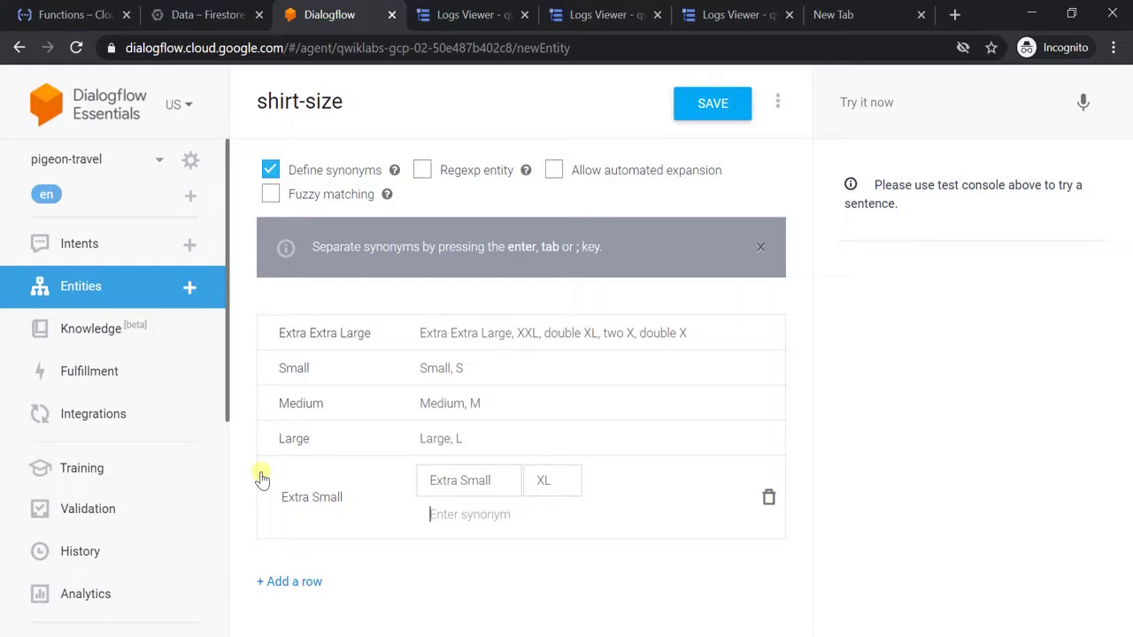
# Add a sixth shirt-size entry with the reference value Extra large and the synonym XL
pyautogui.click(290, 582)
pyautogui.hotkey('alt', 'Tab')
pyautogui.hotkey('alt', 'Tab')
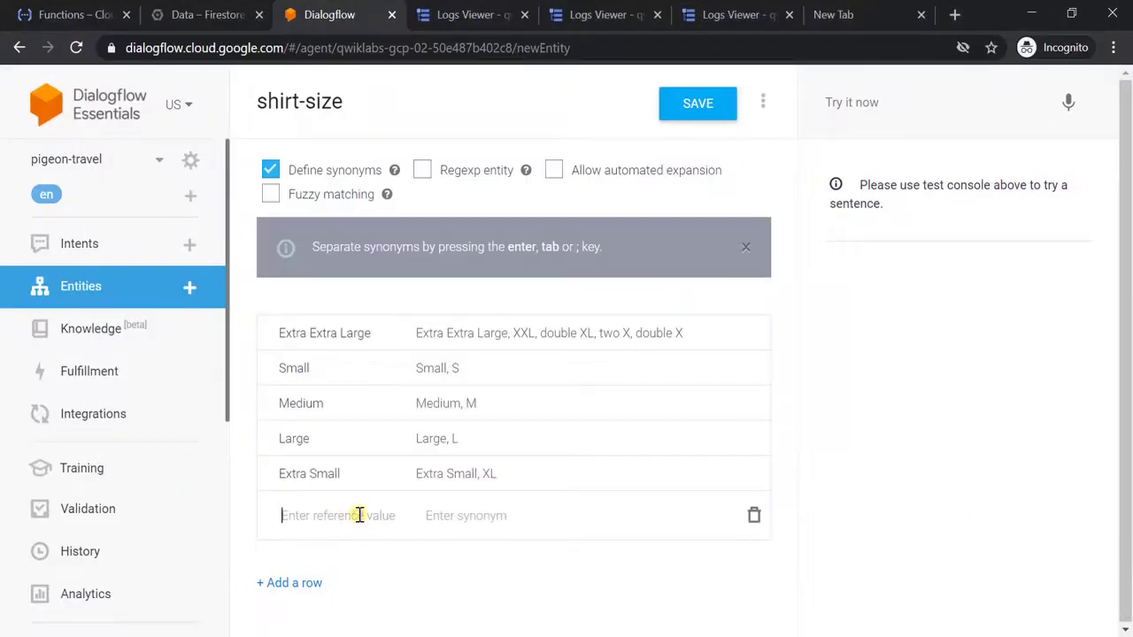
pyautogui.write('Extra large')
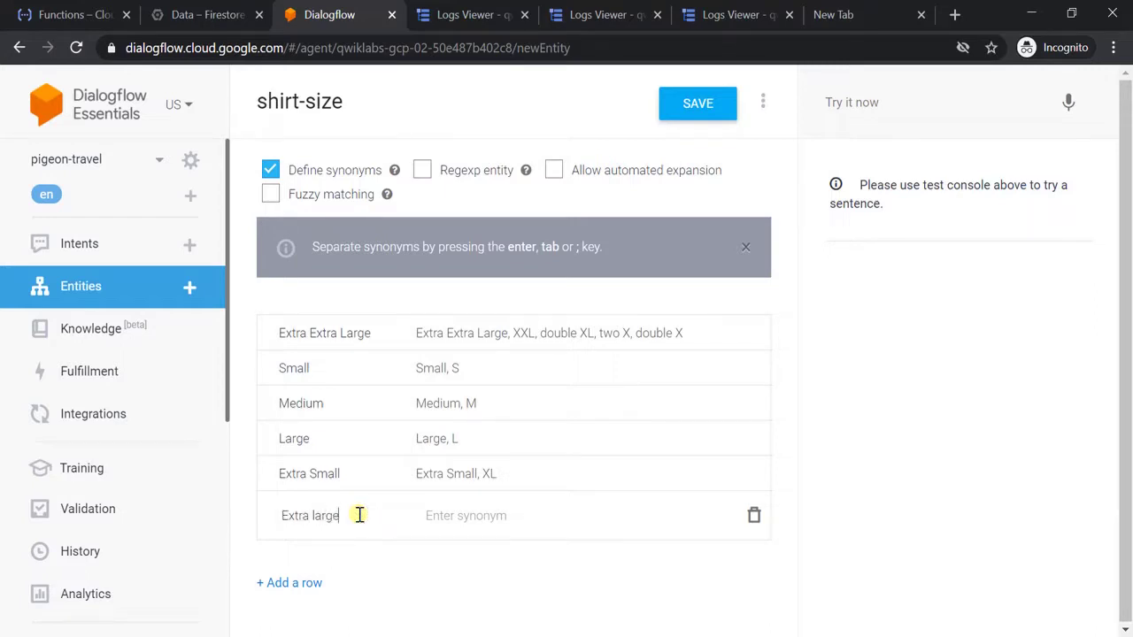
pyautogui.press('Tab')
pyautogui.write('C')
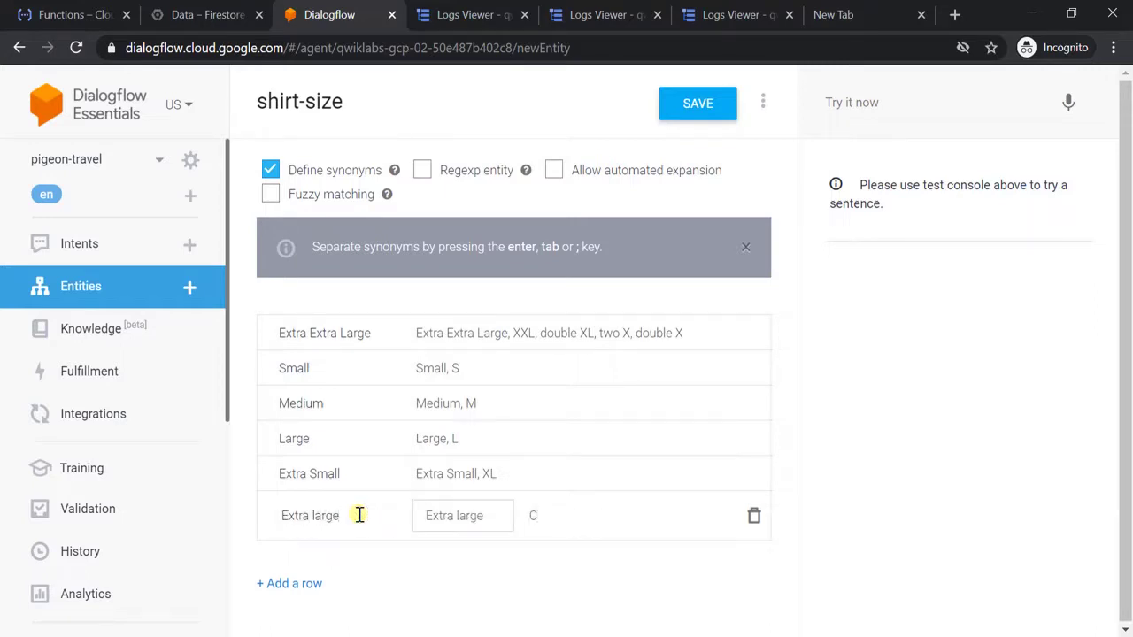
pyautogui.press('BackSpace')
pyautogui.write('X')
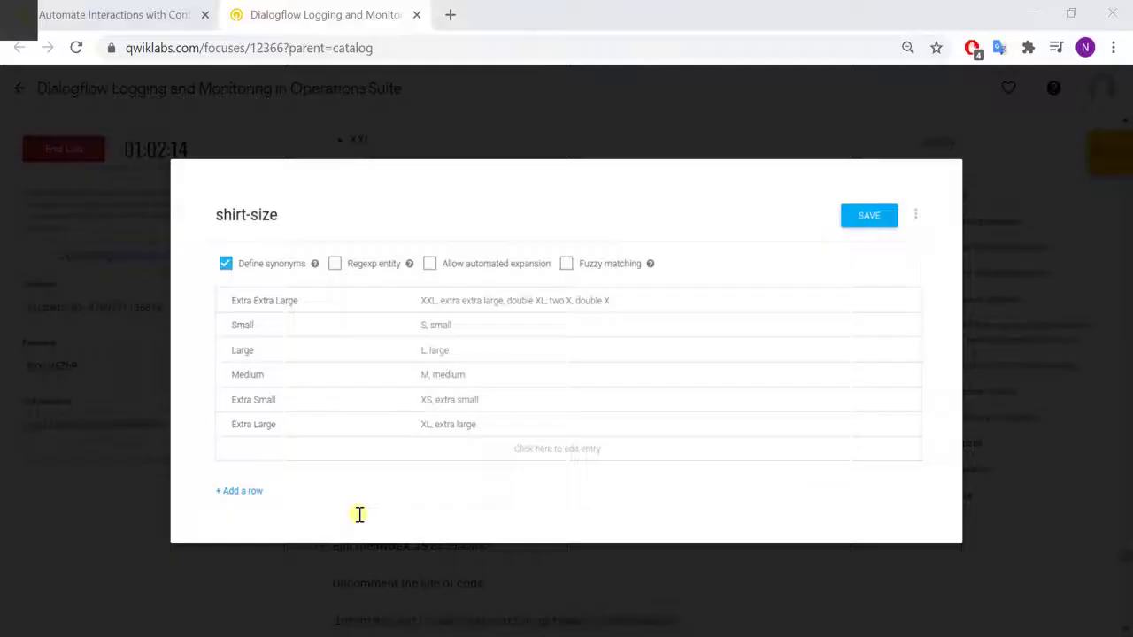
# Review the lab instructions covering the shirt-size entity's entries, the get-shirt-size intent, its training phrases and its text response
pyautogui.hotkey('alt', 'Tab')
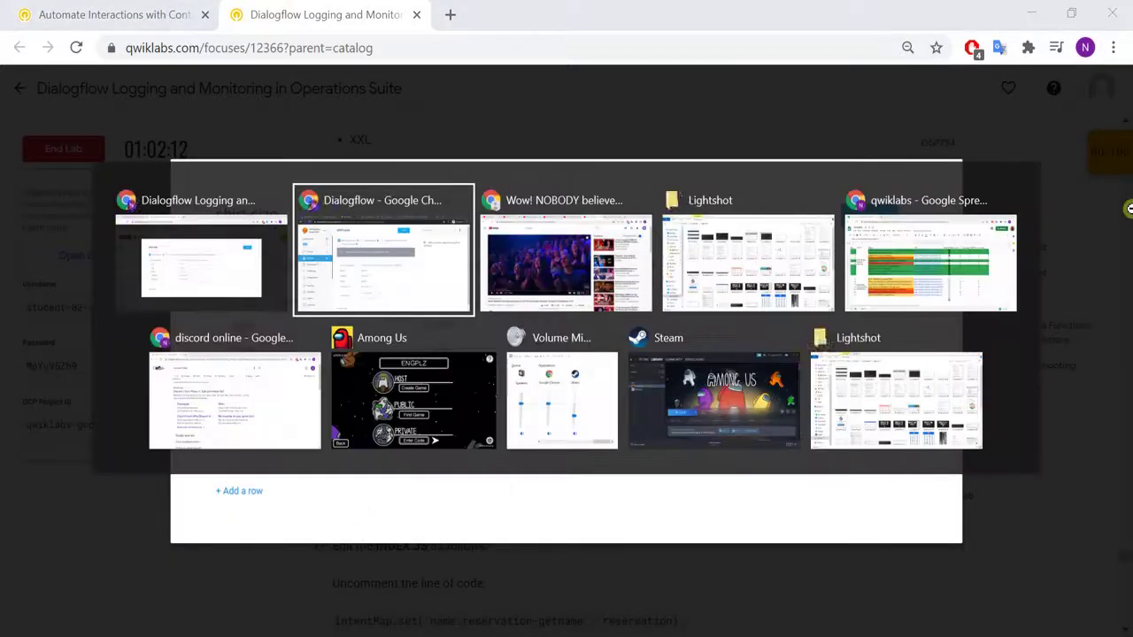
pyautogui.scroll(-1, 885, 407)
pyautogui.hotkey('alt', 'Tab')
pyautogui.click(572, 389)
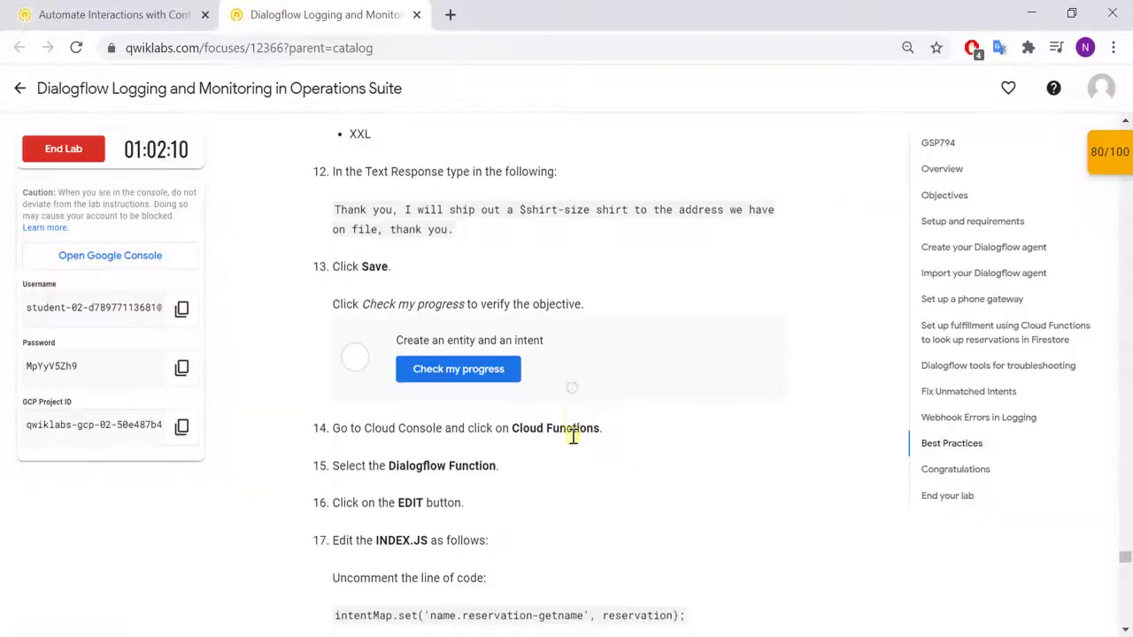
pyautogui.scroll(-3, 572, 430)
pyautogui.scroll(3, 571, 434)
pyautogui.scroll(3, 531, 431)
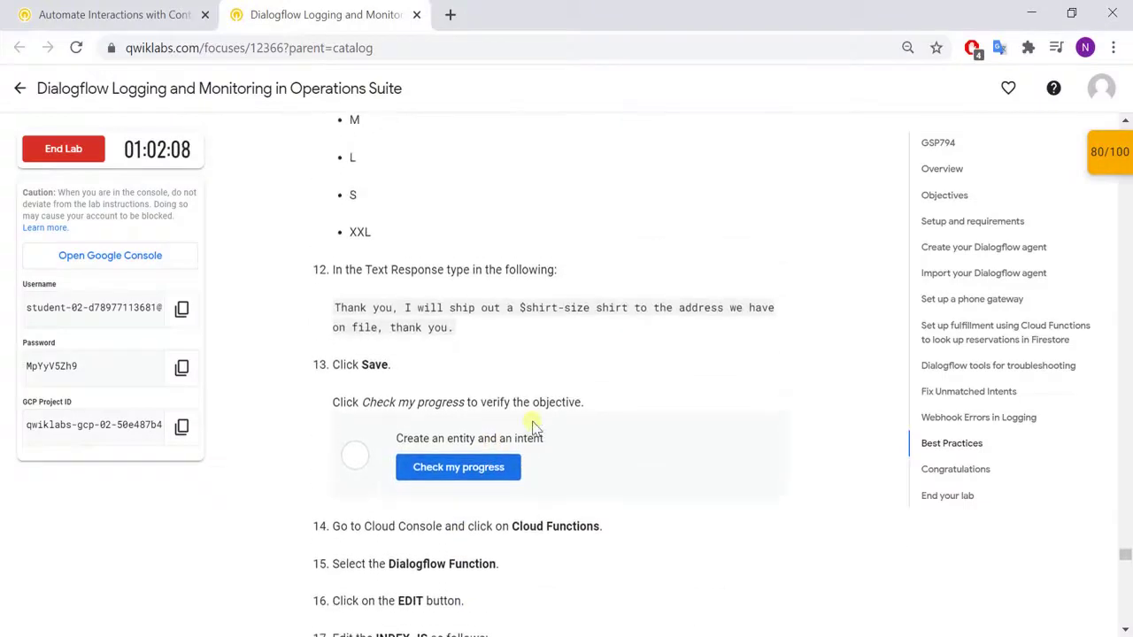
pyautogui.moveTo(338, 492); pyautogui.dragTo(452, 521)
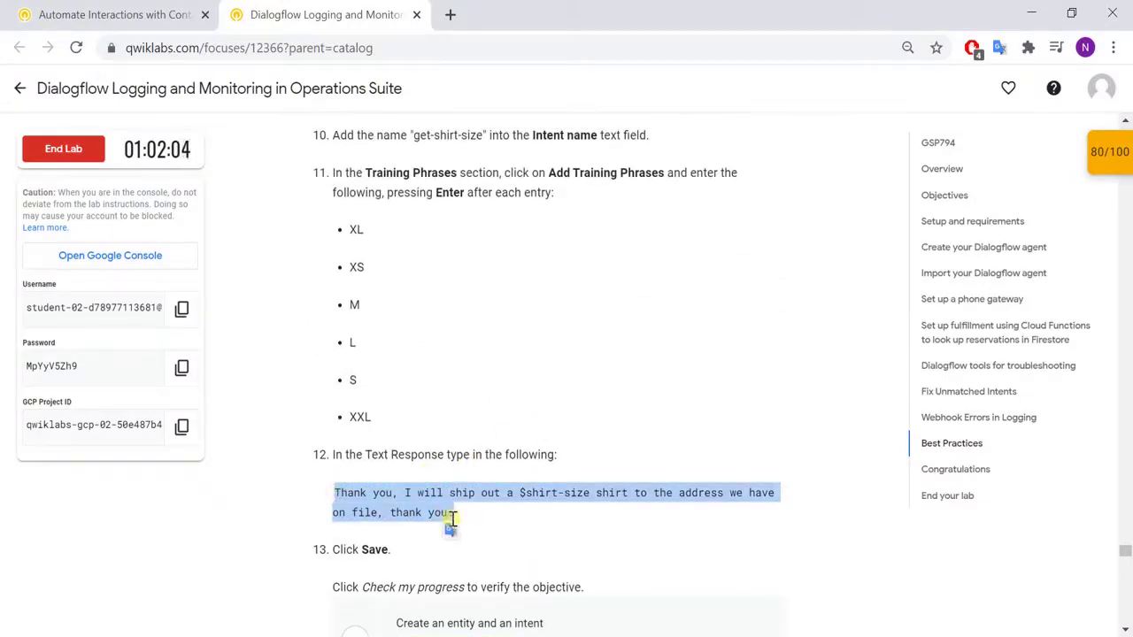
pyautogui.scroll(5, 452, 521)
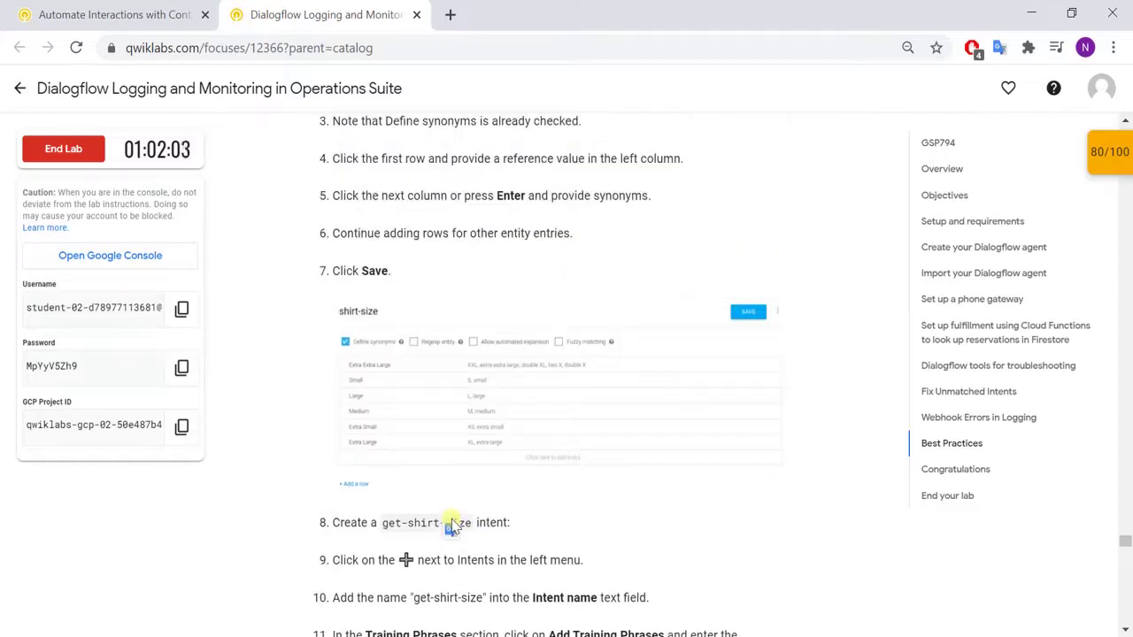
pyautogui.click(543, 509)
# Save the shirt-size entity in Dialogflow and start creating a new intent
pyautogui.hotkey('alt', 'Tab')
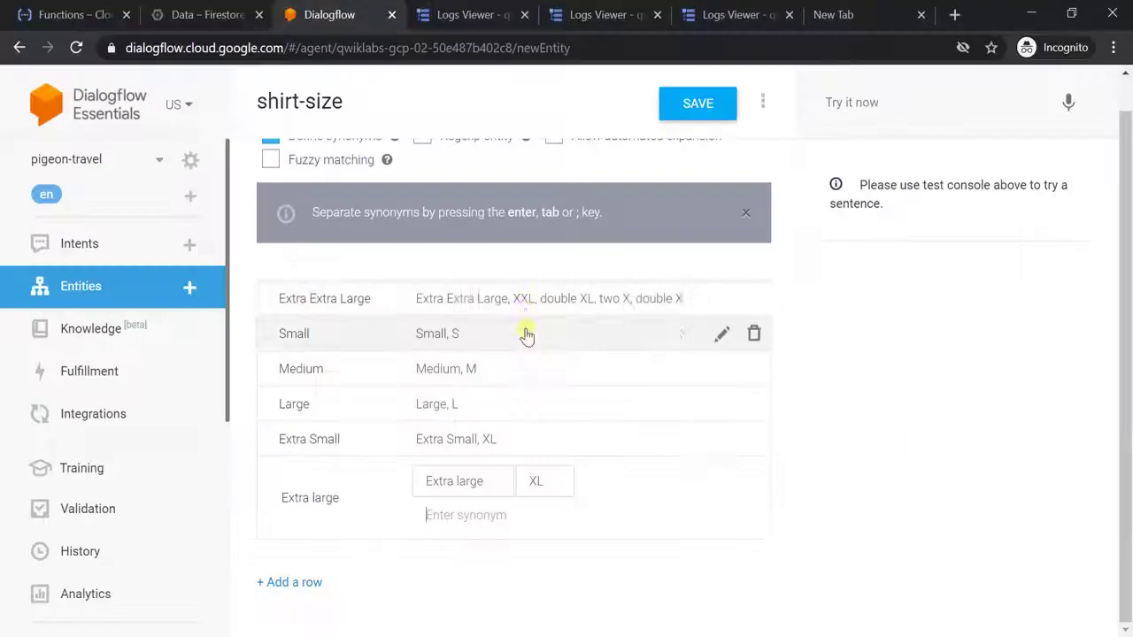
pyautogui.click(724, 102)
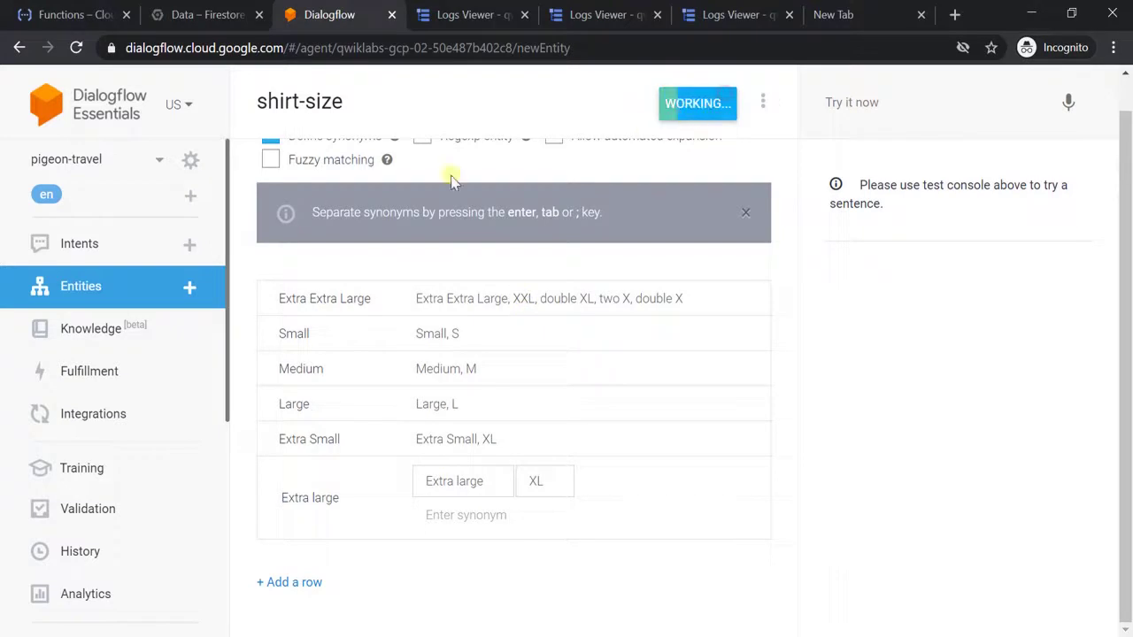
pyautogui.click(187, 251)
# Name the new intent get-shirt-size, using the name copied from the lab instructions
pyautogui.hotkey('alt', 'Tab')
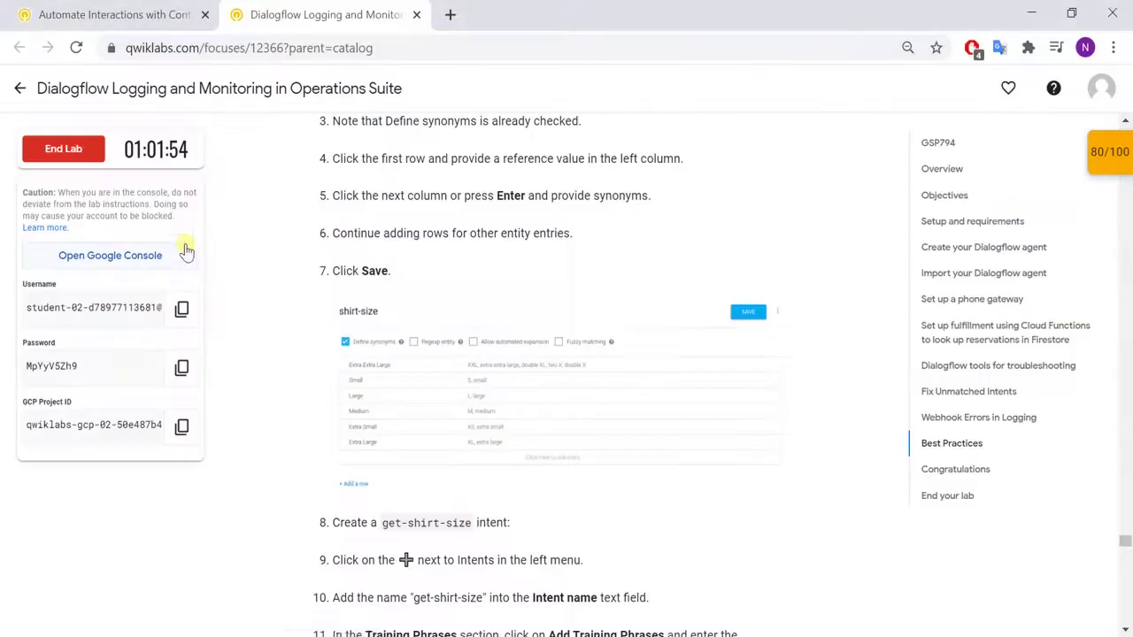
pyautogui.scroll(-1, 468, 345)
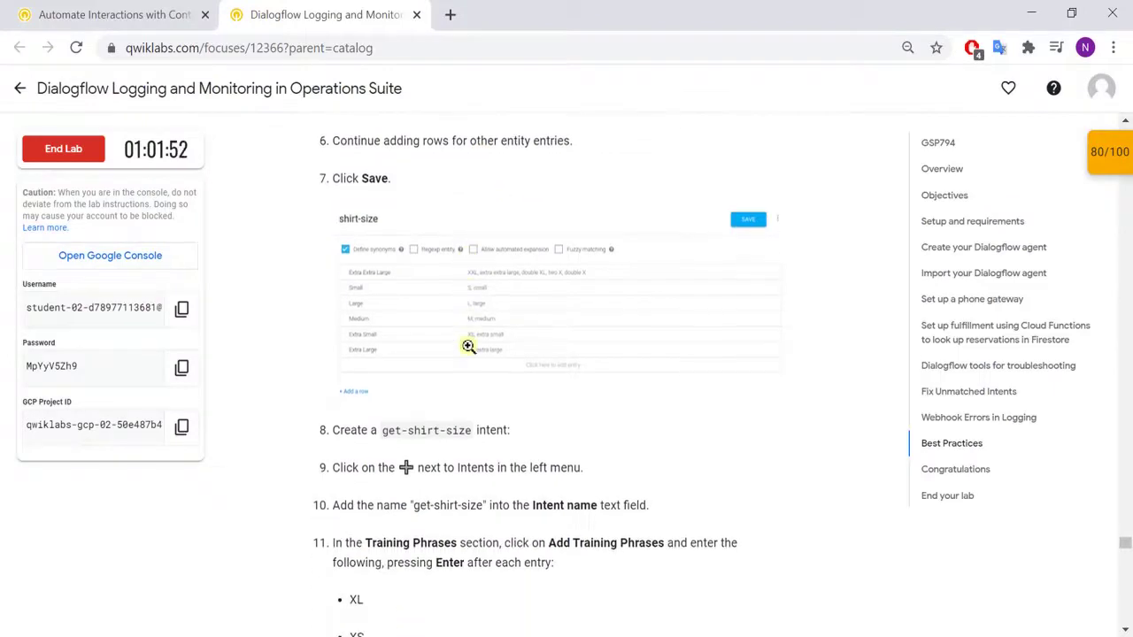
pyautogui.moveTo(380, 430); pyautogui.dragTo(470, 437)
pyautogui.hotkey('ctrl', 'c')
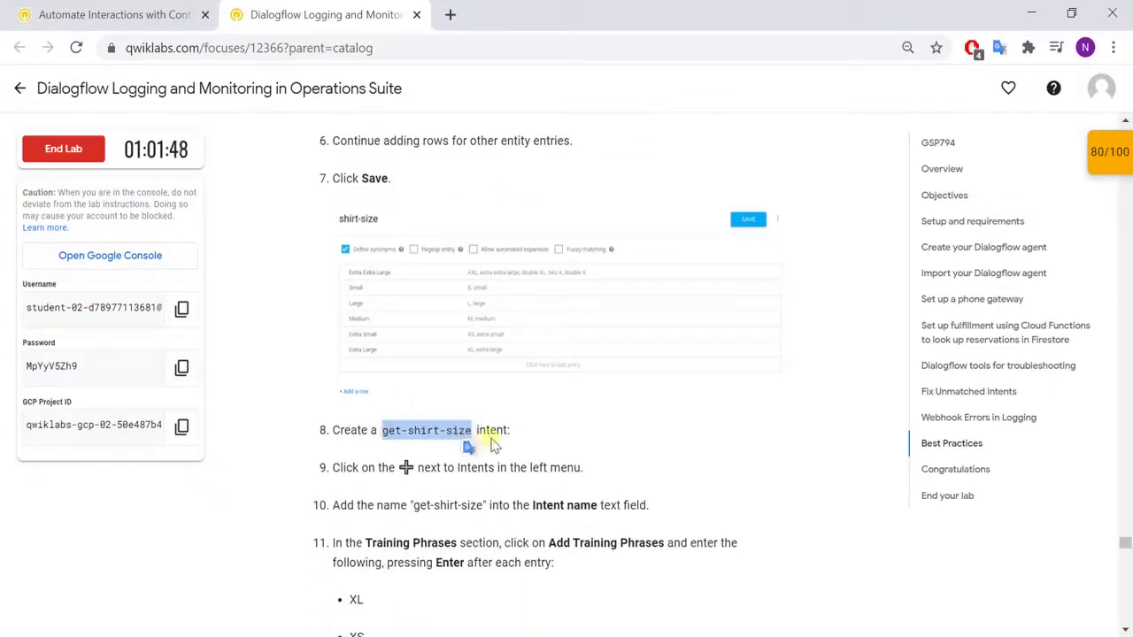
pyautogui.hotkey('alt', 'Tab')
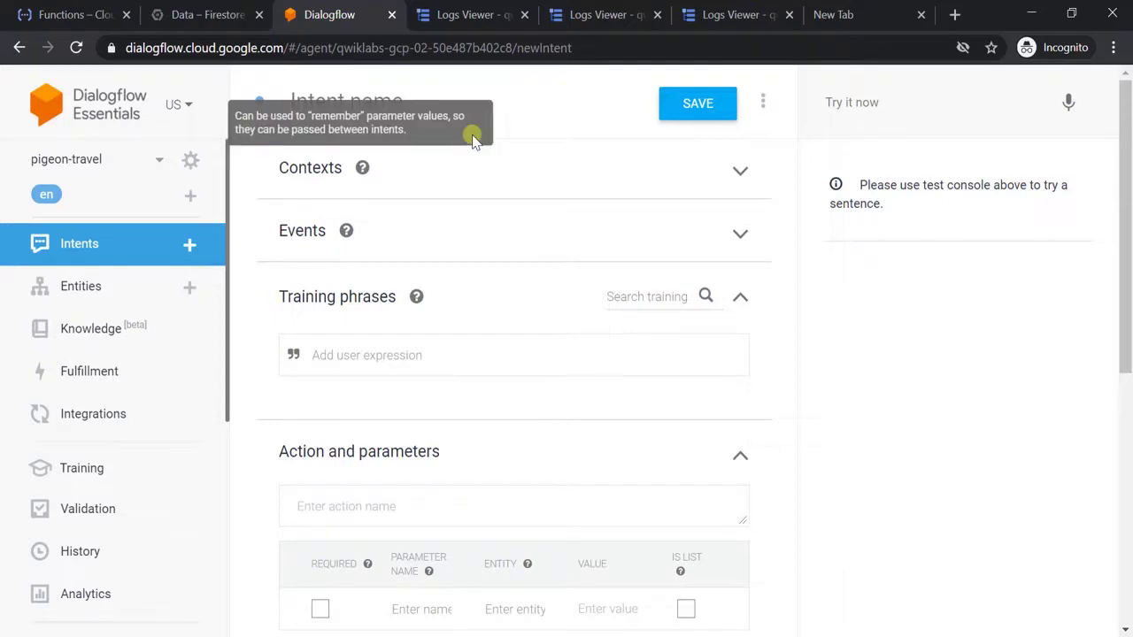
pyautogui.hotkey('ctrl', 'v')
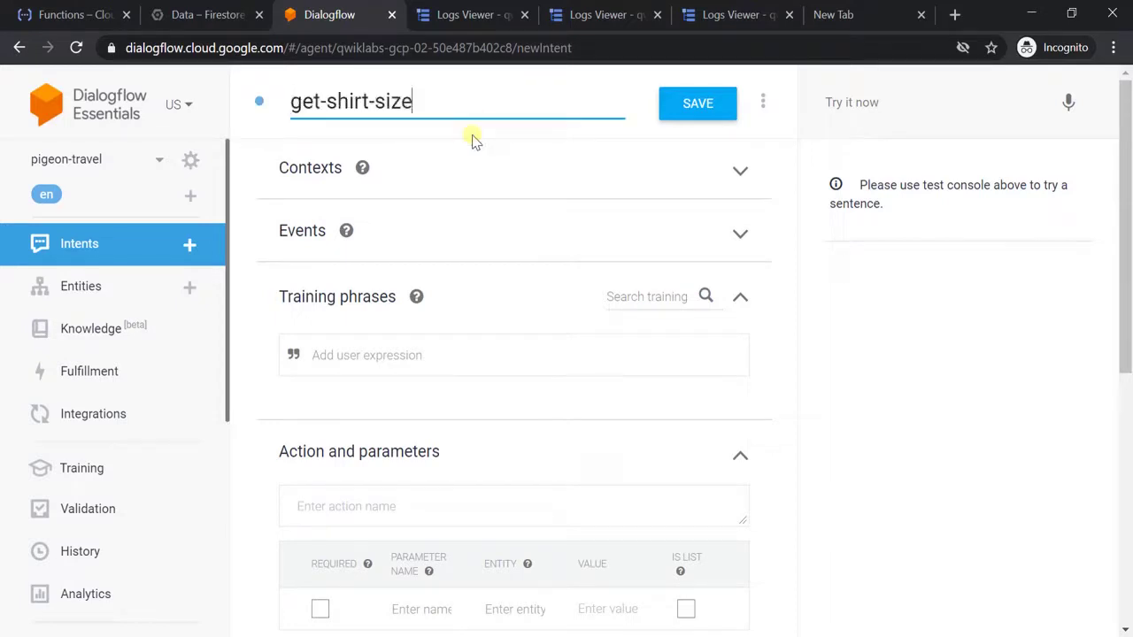
pyautogui.click(472, 140)
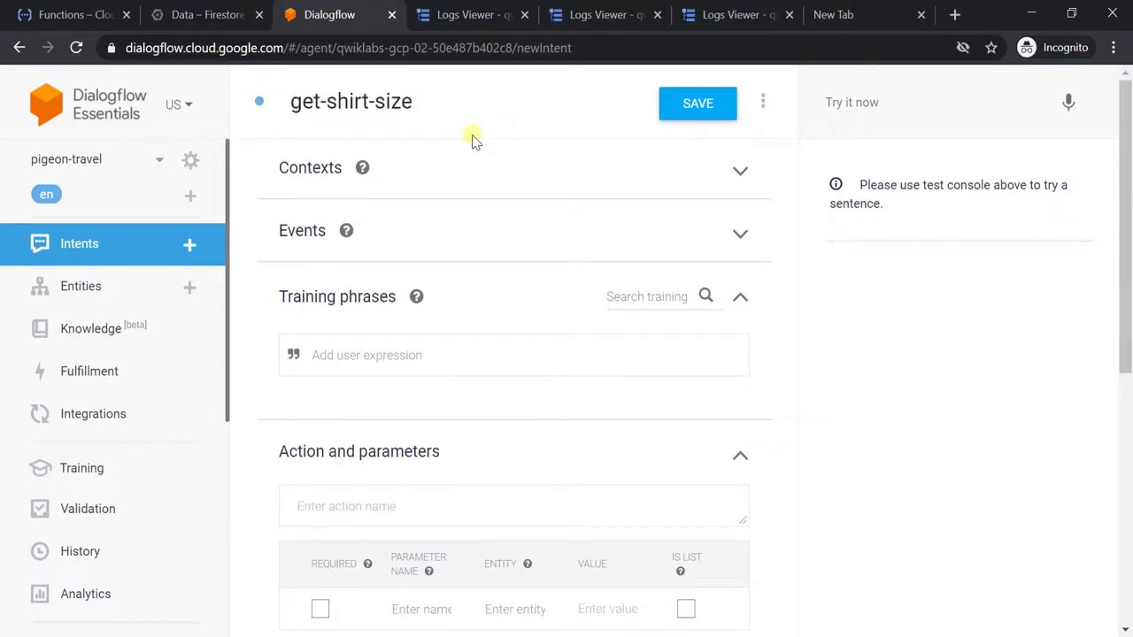
# Add the training phrases XL, XXL and L to the get-shirt-size intent, following the lab instructions
pyautogui.hotkey('alt', 'Tab')
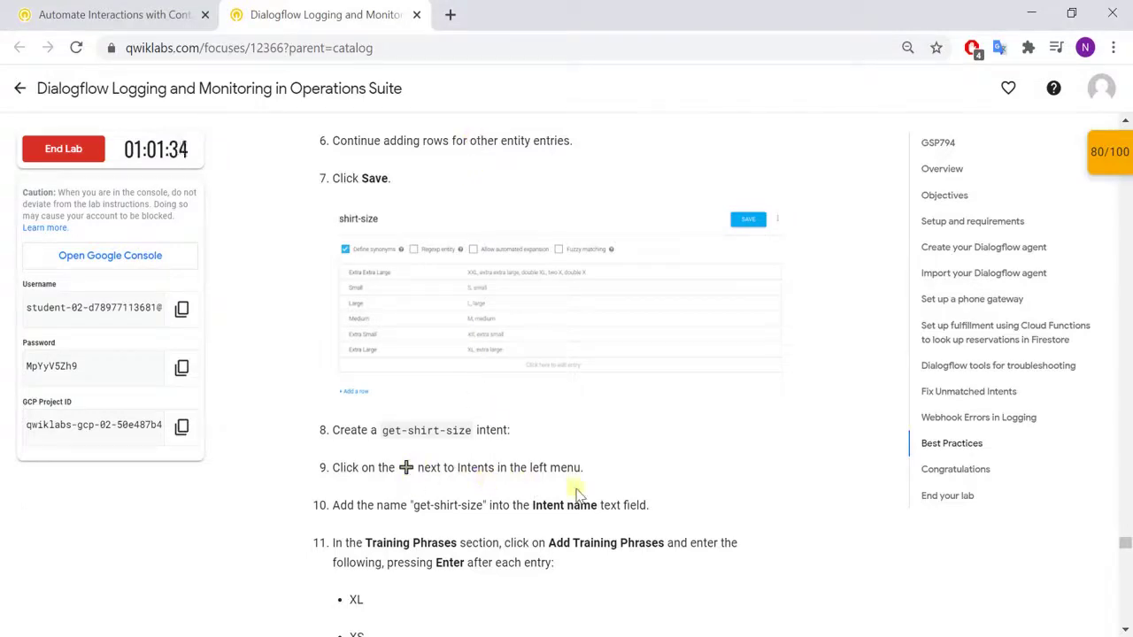
pyautogui.scroll(-1, 469, 528)
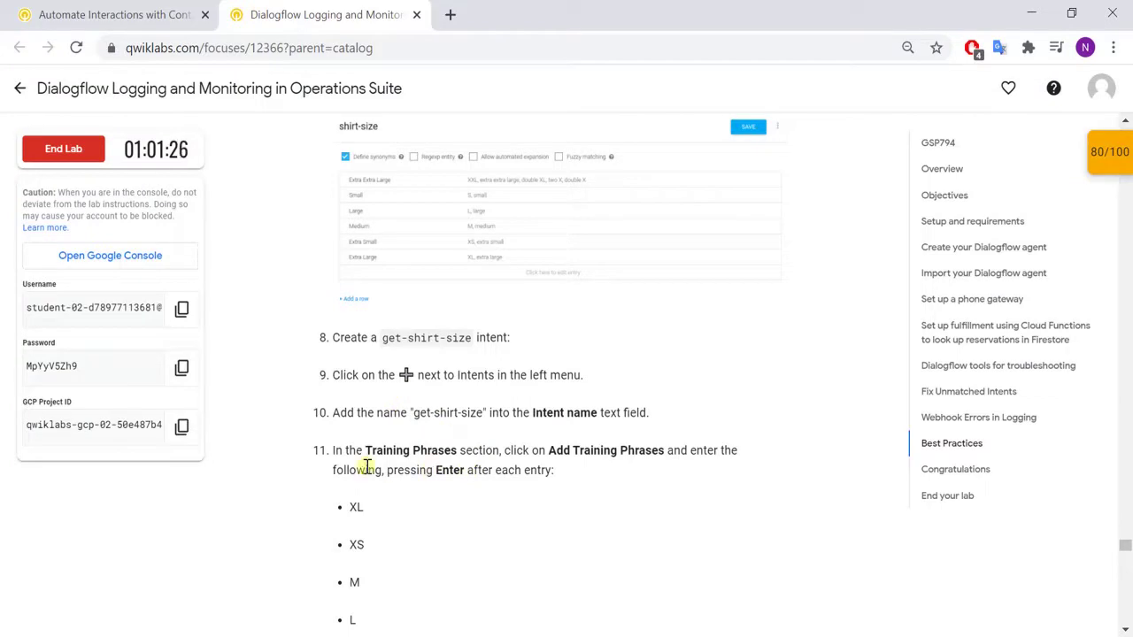
pyautogui.scroll(-1, 390, 467)
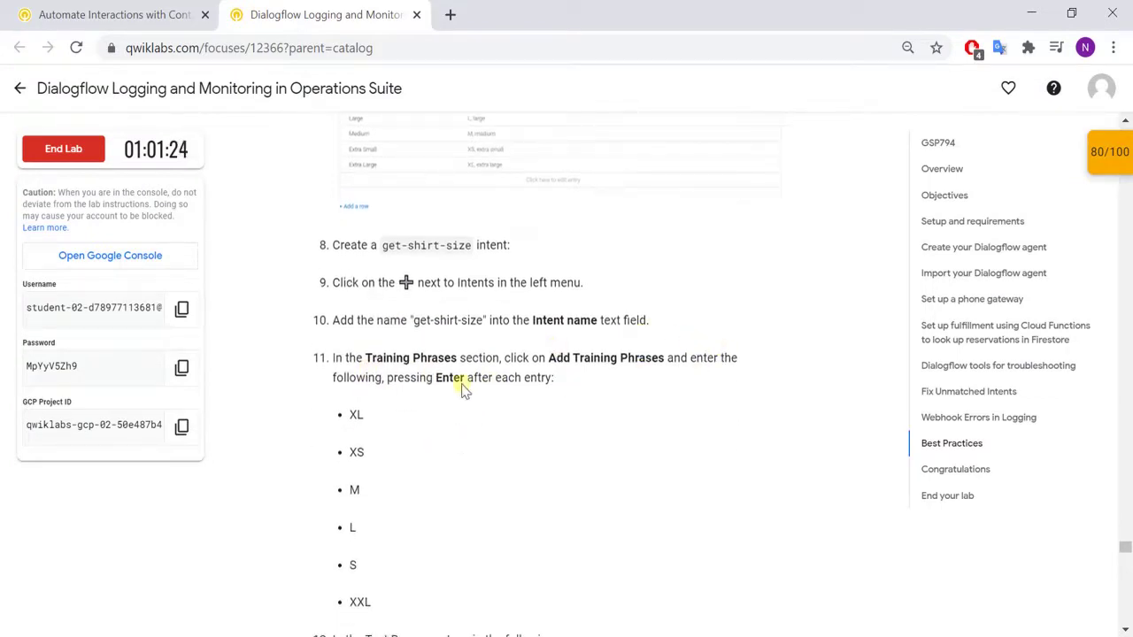
pyautogui.scroll(-1, 462, 383)
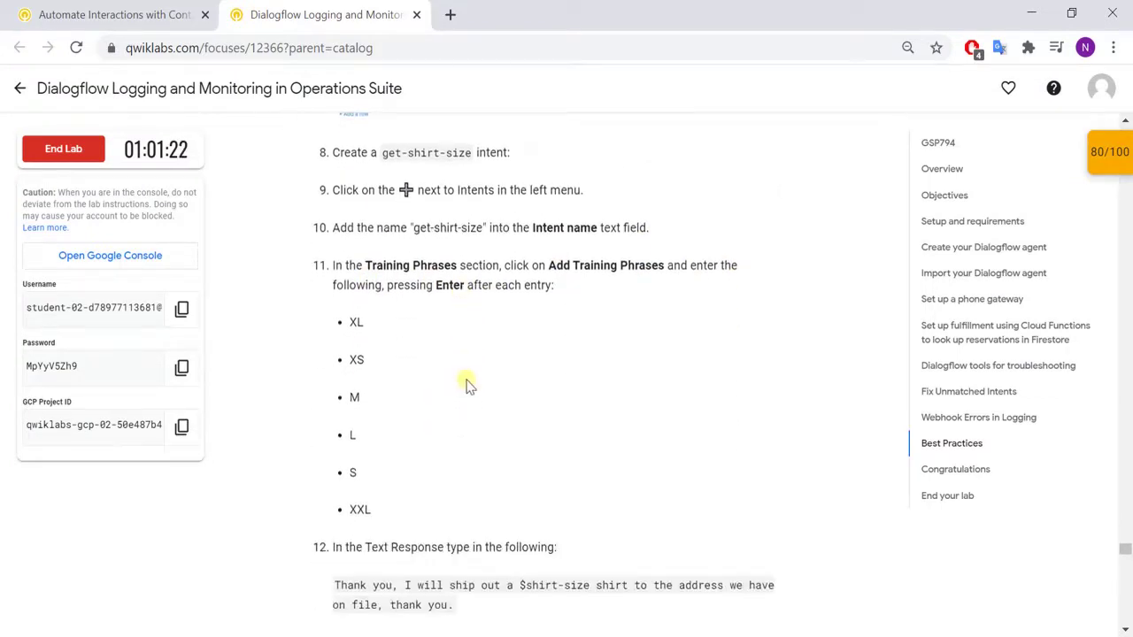
pyautogui.hotkey('alt', 'Tab')
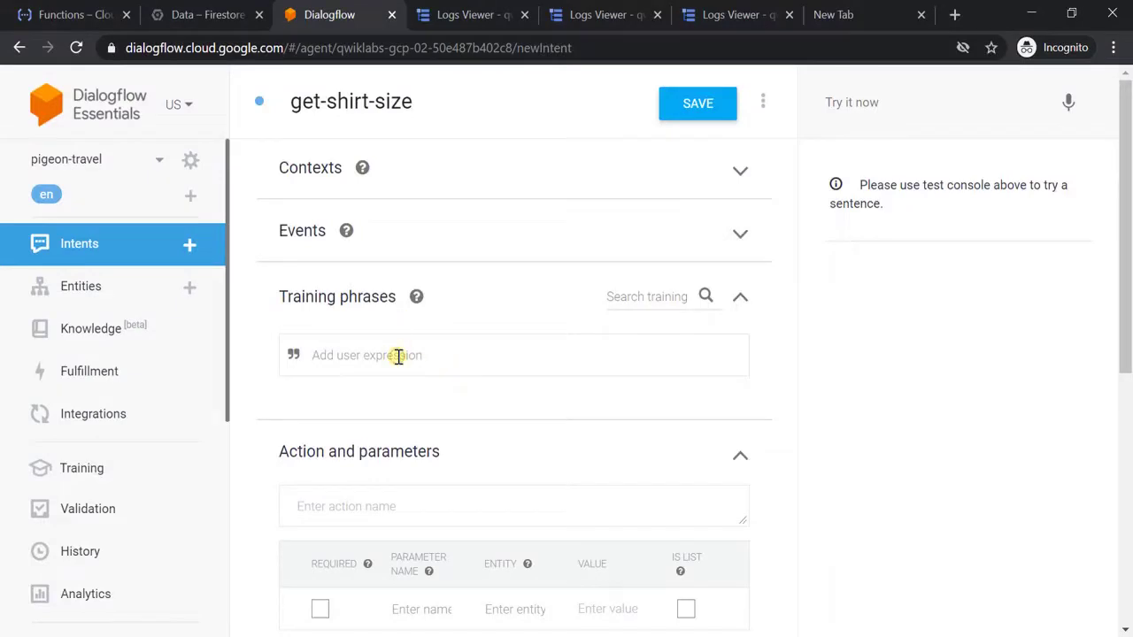
pyautogui.click(398, 355)
pyautogui.write('XL')
pyautogui.press('Return')
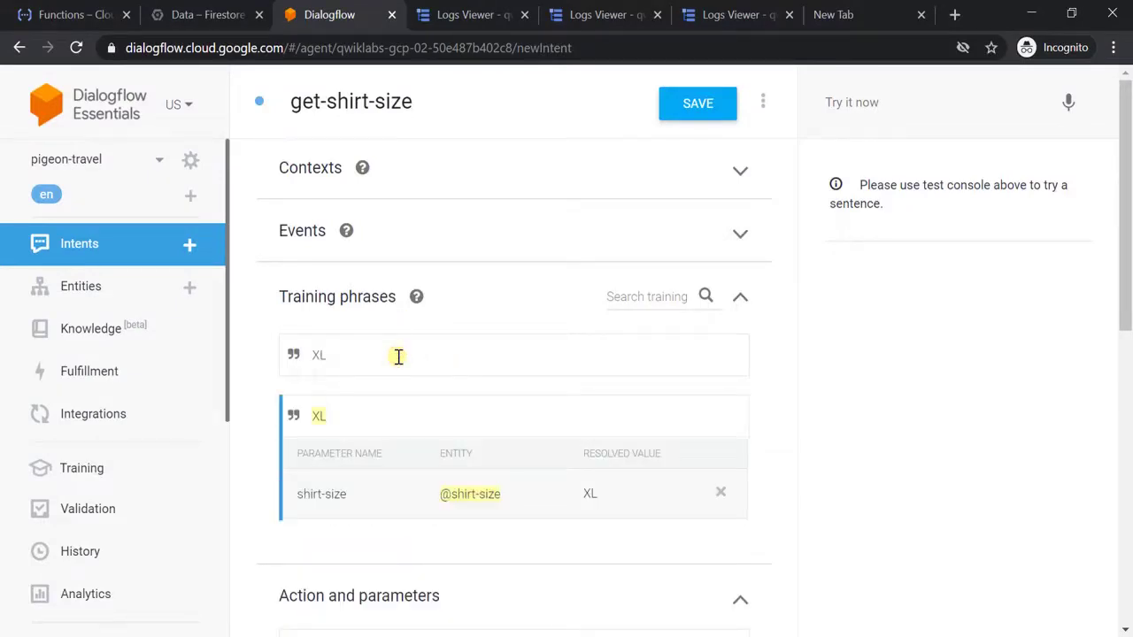
pyautogui.write('XXL')
pyautogui.press('Return')
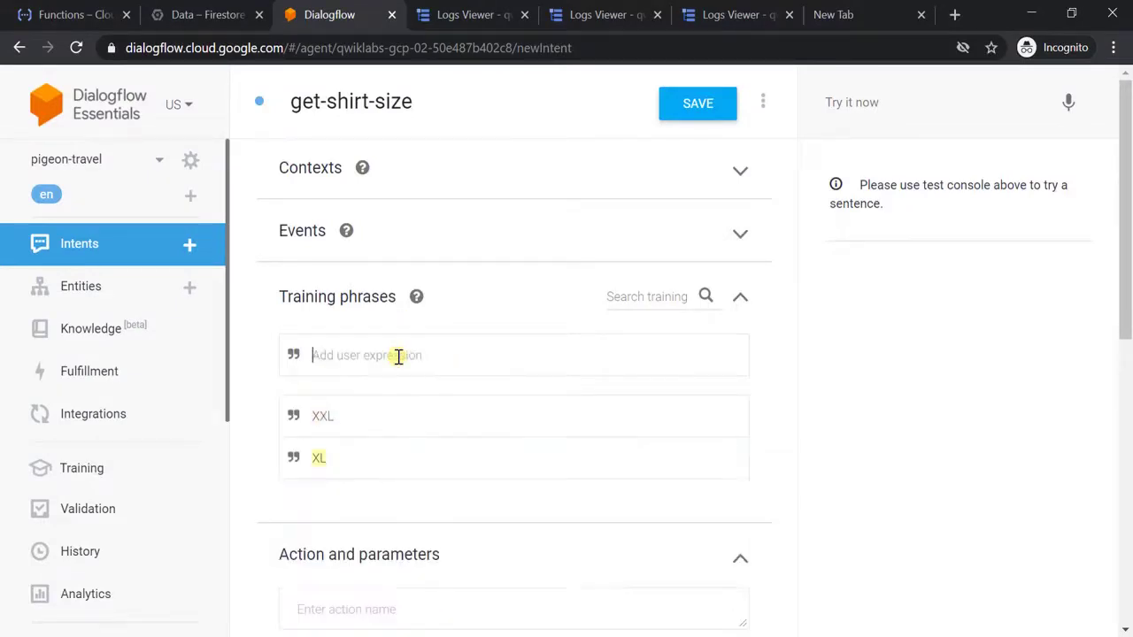
pyautogui.write('L')
pyautogui.press('Return')
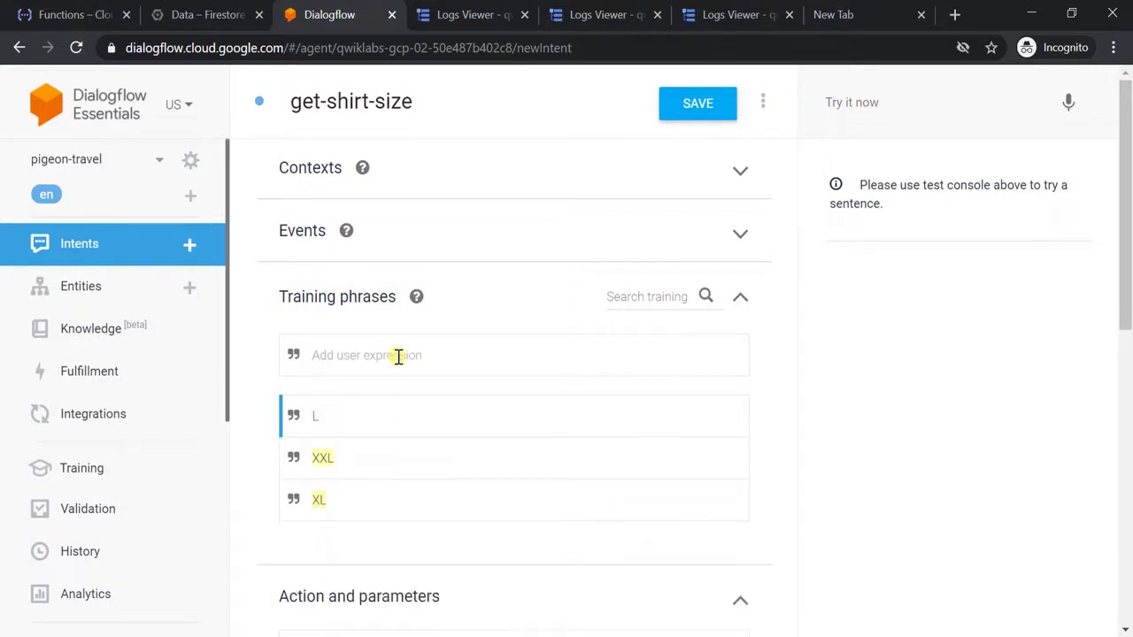
# Add the training phrases M, S and XS, and compare the phrase list with the lab instructions
pyautogui.write('M')
pyautogui.press('Return')
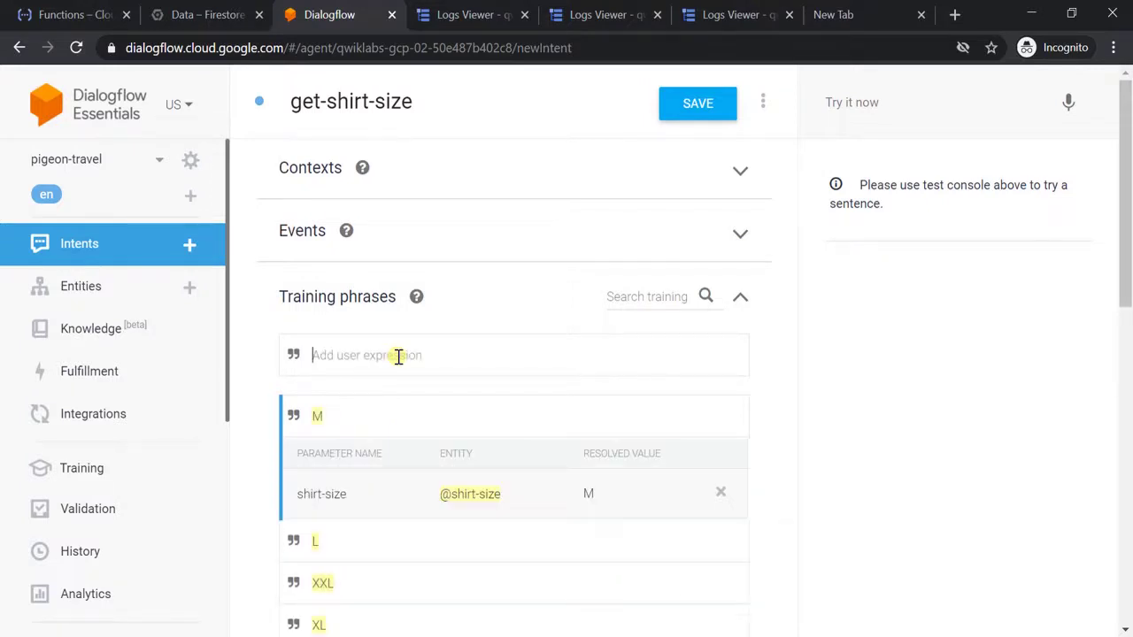
pyautogui.write('S')
pyautogui.press('Return')
pyautogui.write('X')
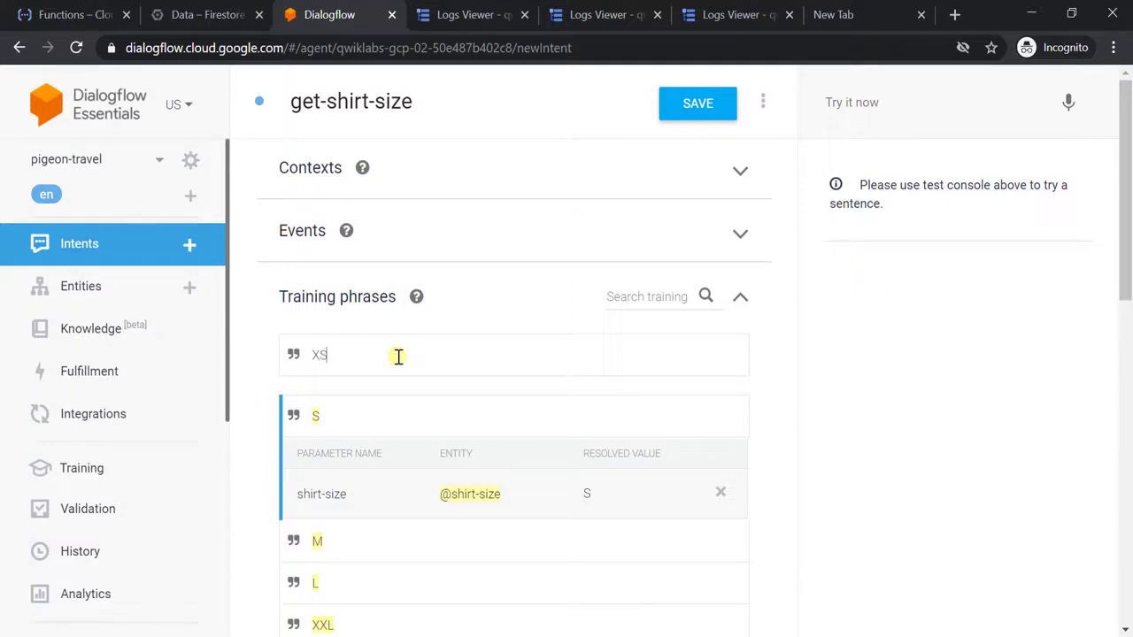
pyautogui.write('S')
pyautogui.press('Return')
pyautogui.scroll(-2, 399, 356)
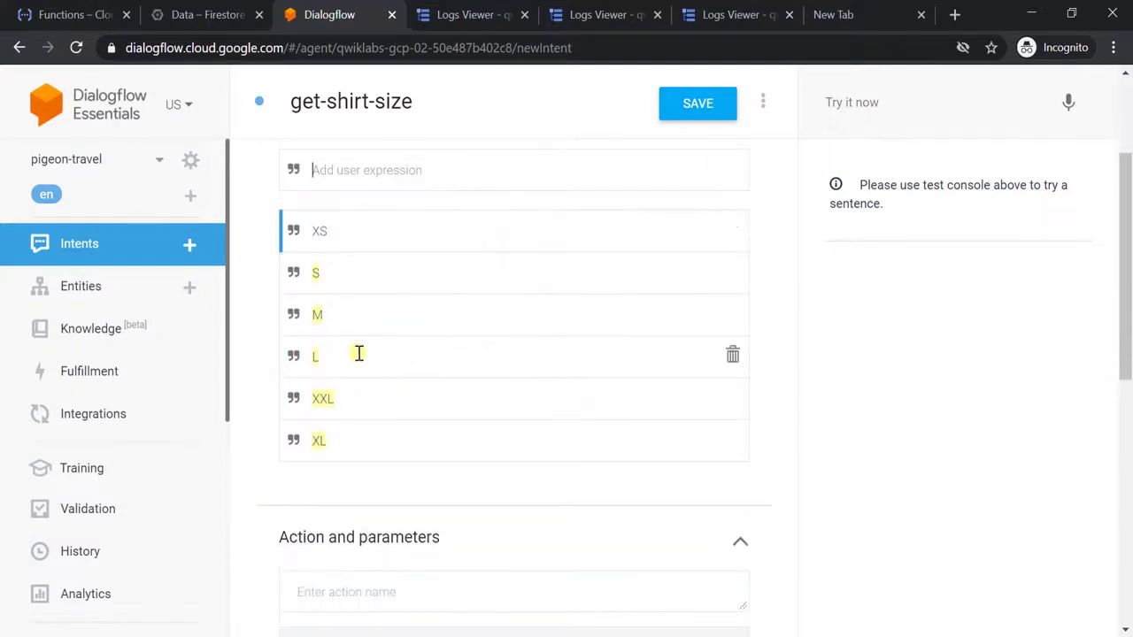
pyautogui.hotkey('alt', 'Tab')
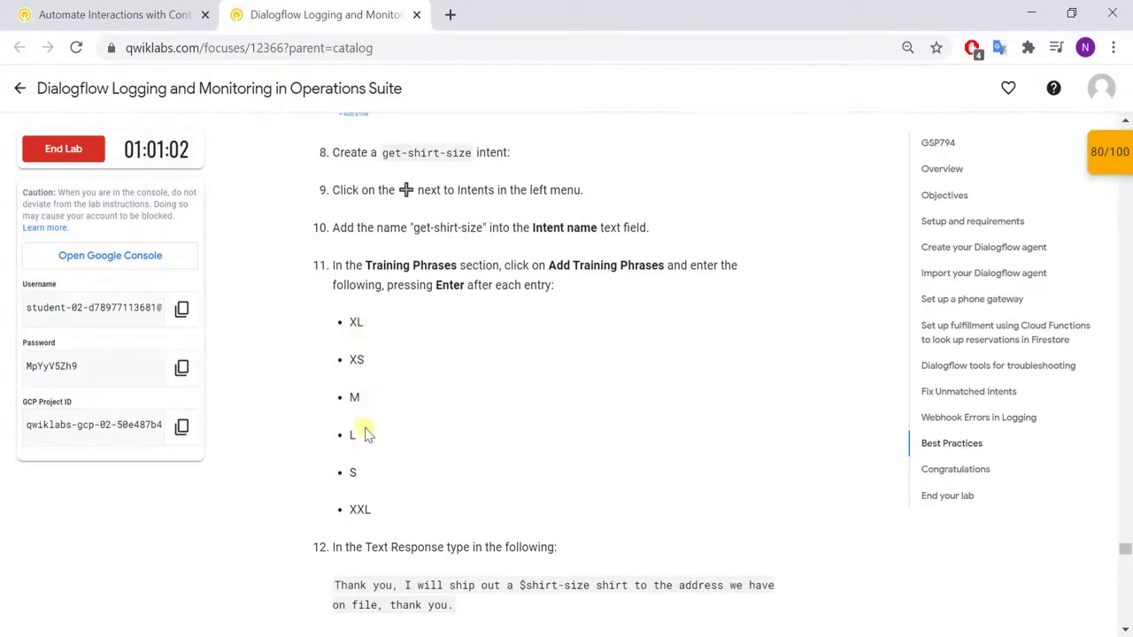
pyautogui.hotkey('alt', 'Tab')
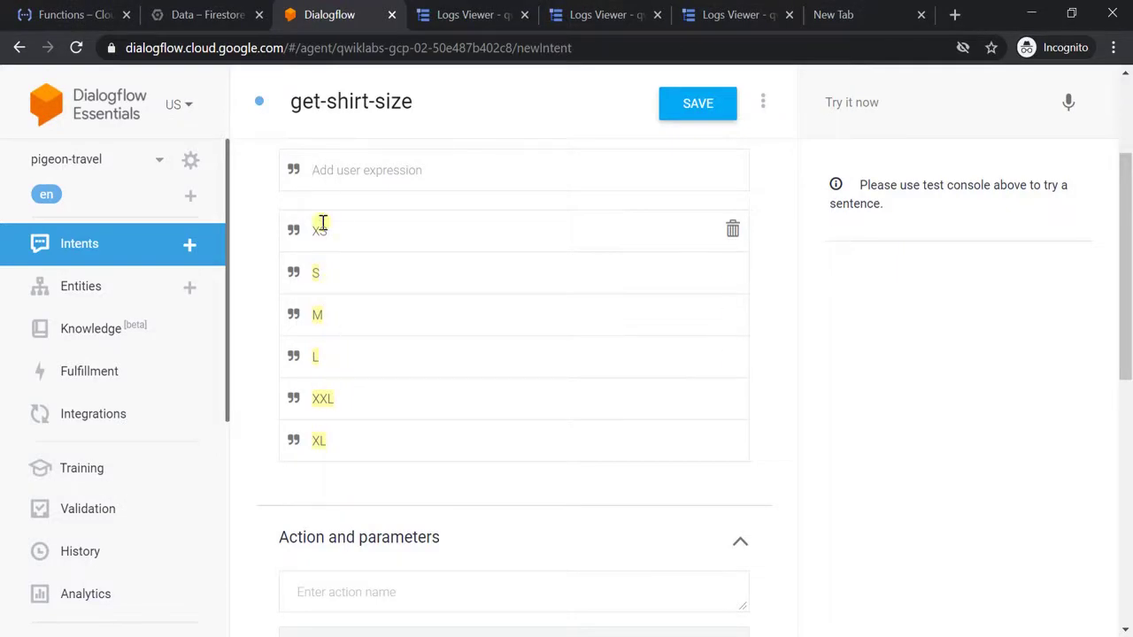
# Set the intent's text response to "Thank you, I will ship out a $shirt-size shirt to the address we have on file, thank you."
pyautogui.hotkey('alt', 'Tab')
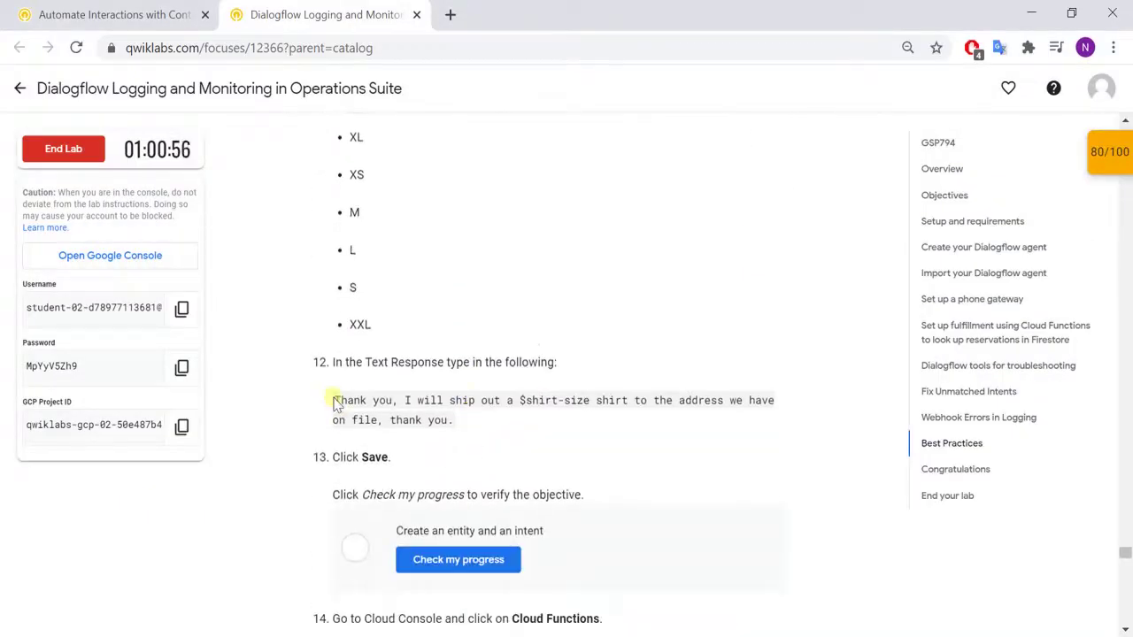
pyautogui.moveTo(335, 400); pyautogui.dragTo(453, 421)
pyautogui.hotkey('ctrl', 'c')
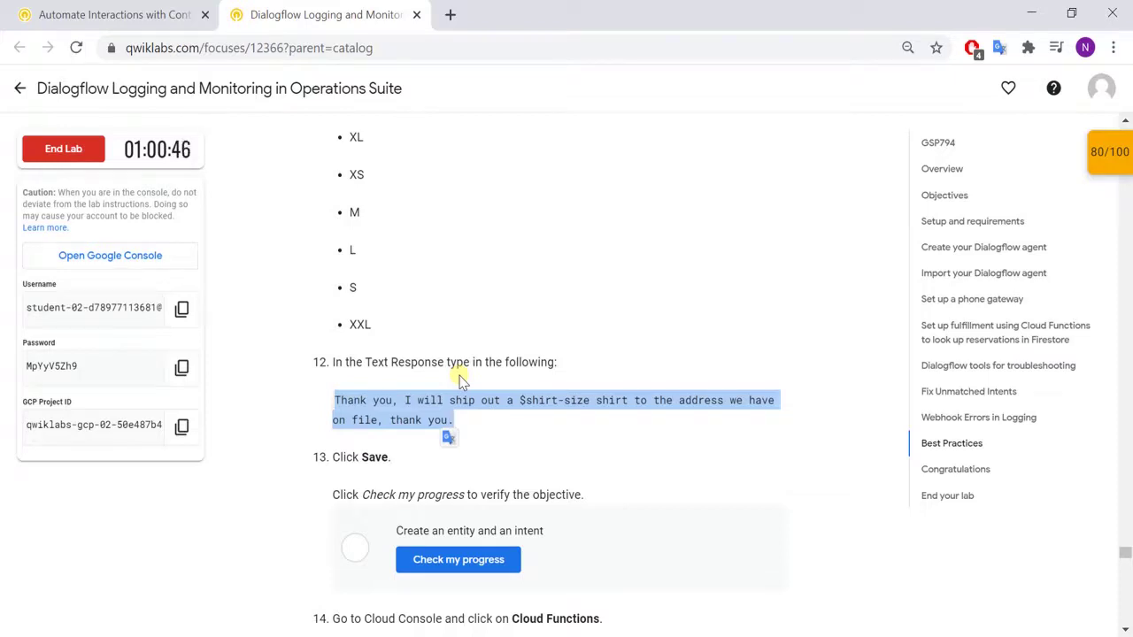
pyautogui.hotkey('alt', 'Tab')
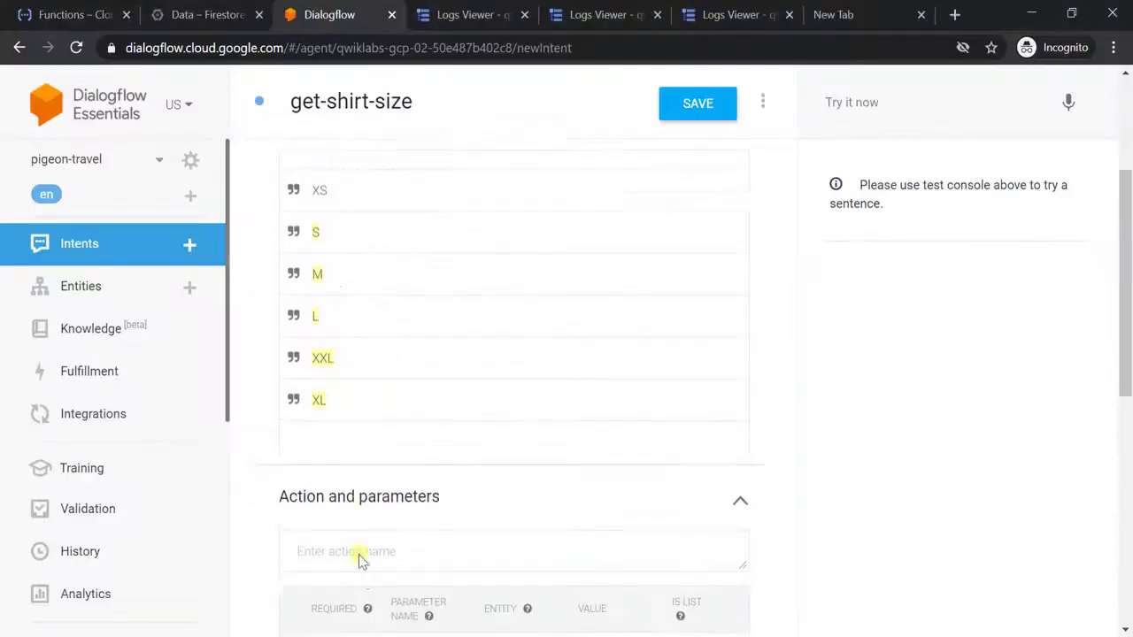
pyautogui.scroll(-5, 361, 557)
pyautogui.click(372, 554)
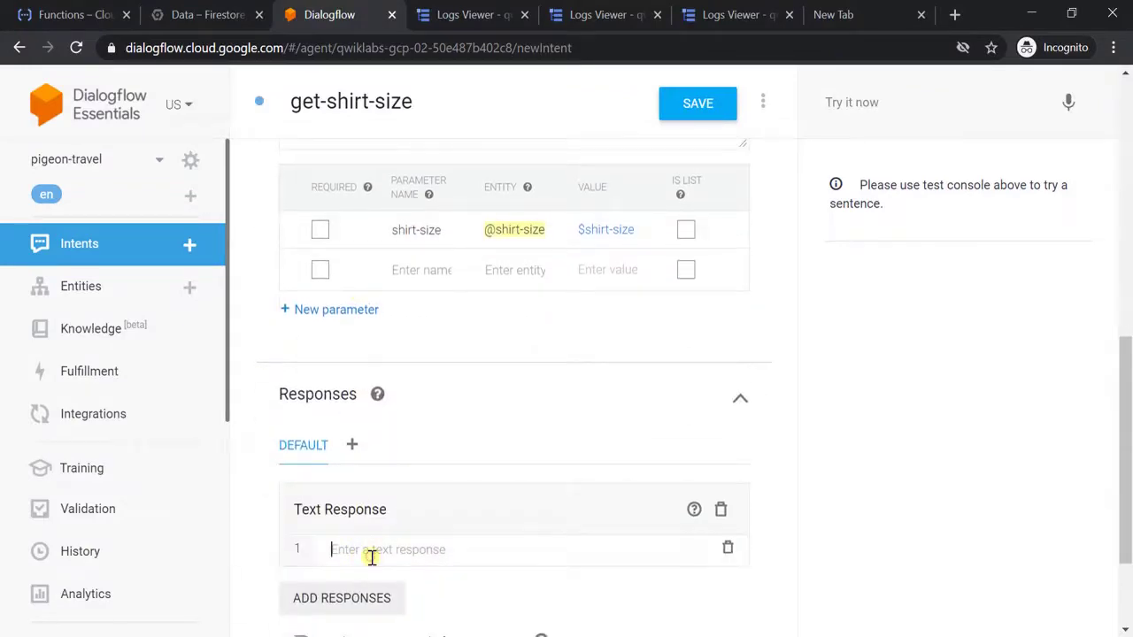
pyautogui.hotkey('ctrl', 'v')
pyautogui.hotkey('alt', 'Tab')
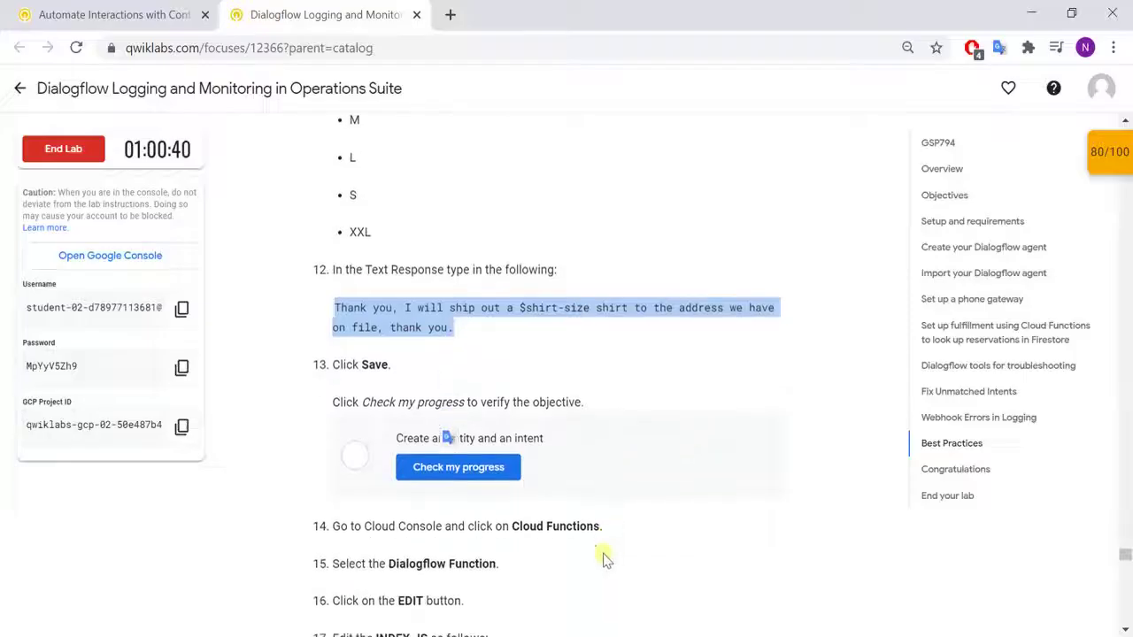
pyautogui.hotkey('alt', 'Tab')
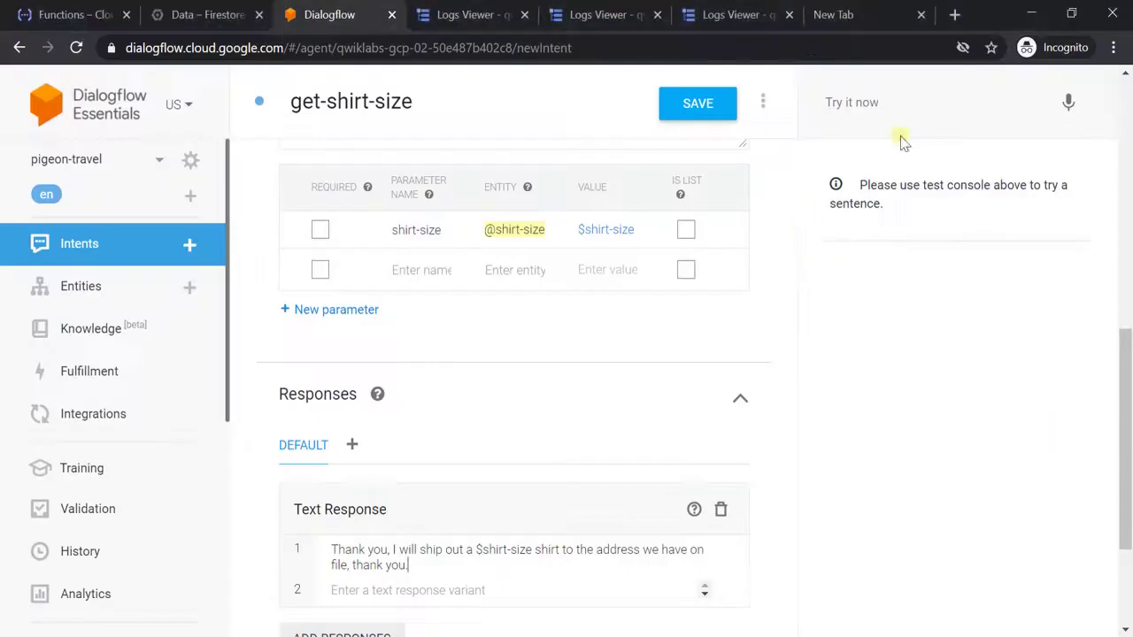
pyautogui.click(687, 101)
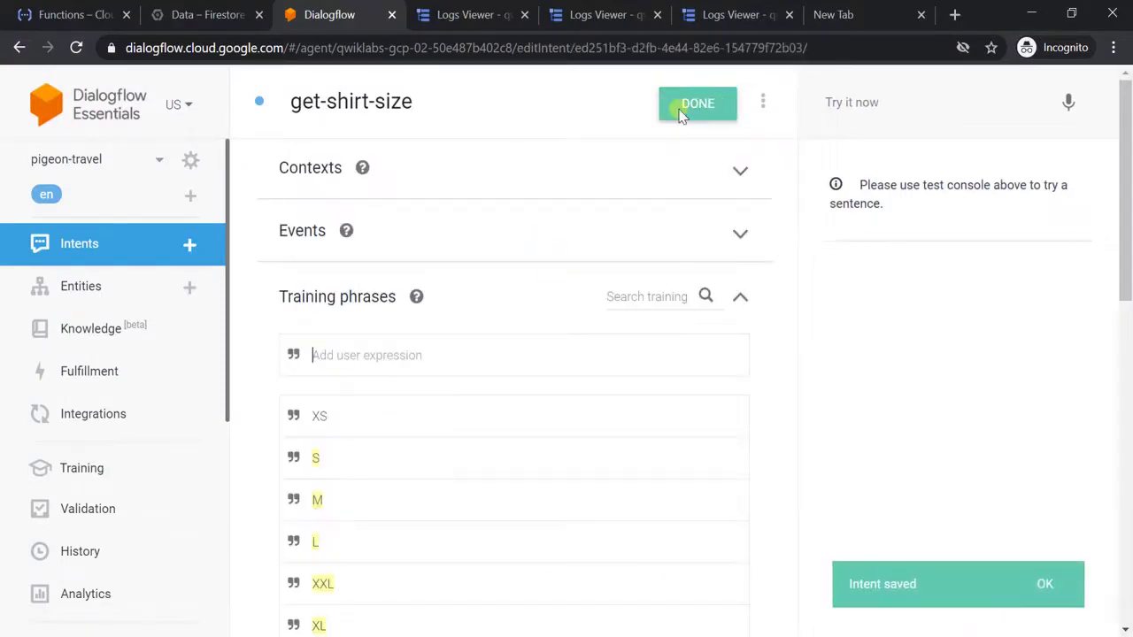
pyautogui.scroll(-3, 504, 357)
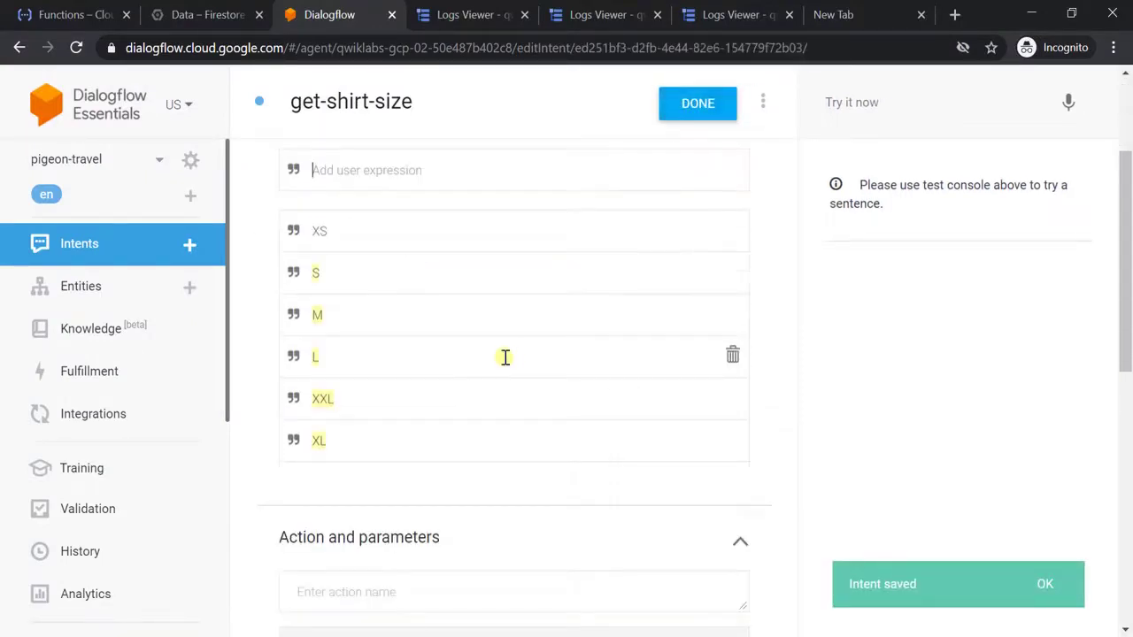
pyautogui.doubleClick(317, 231)
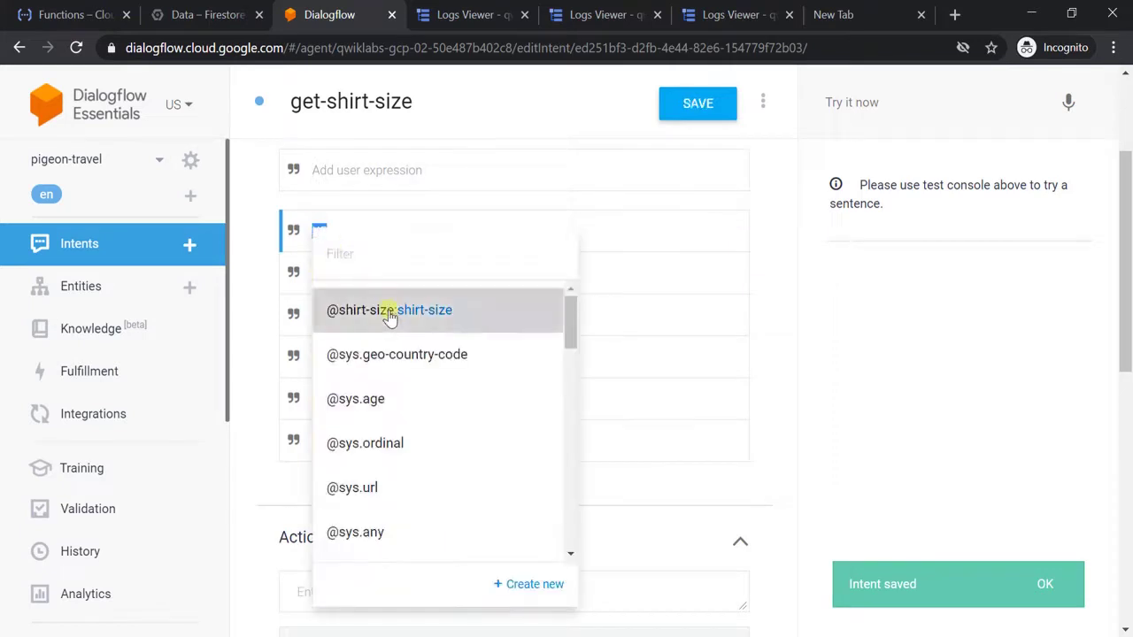
pyautogui.click(389, 312)
pyautogui.click(704, 122)
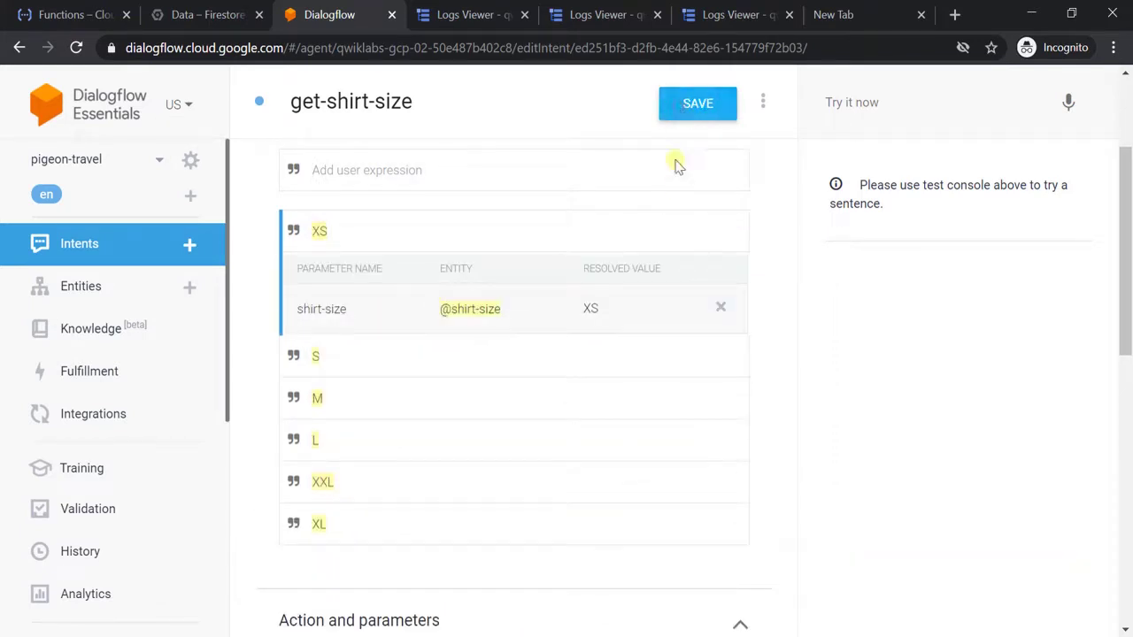
pyautogui.scroll(-5, 693, 372)
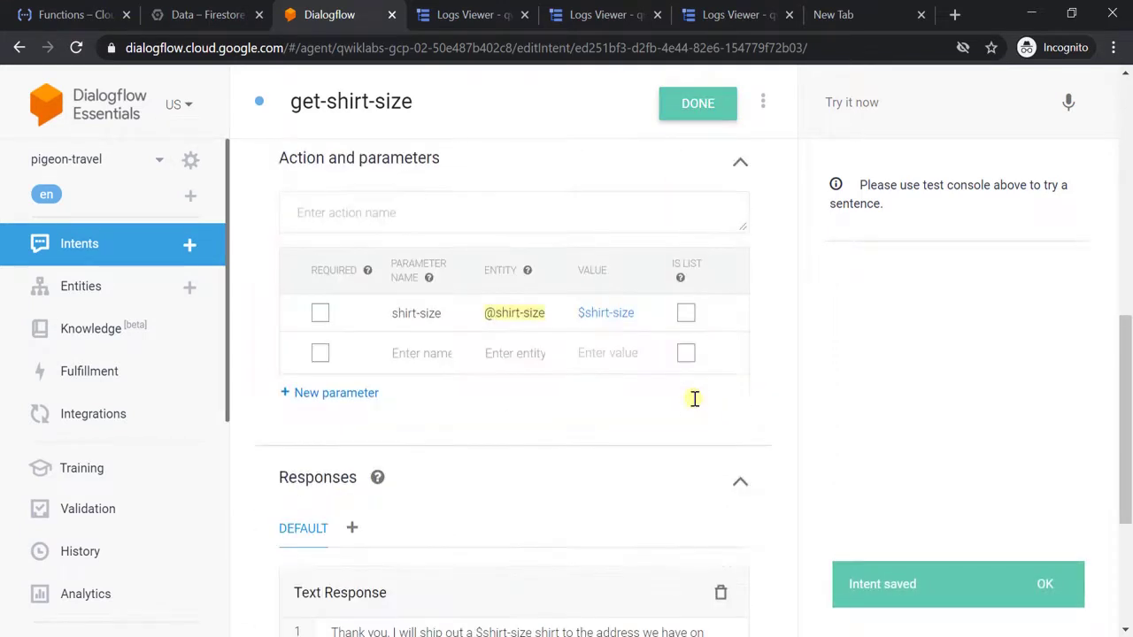
pyautogui.scroll(-3, 694, 399)
# Switch to the Qwiklabs page and check the progress of the "Create an entity and an intent" objective
pyautogui.hotkey('alt', 'Tab')
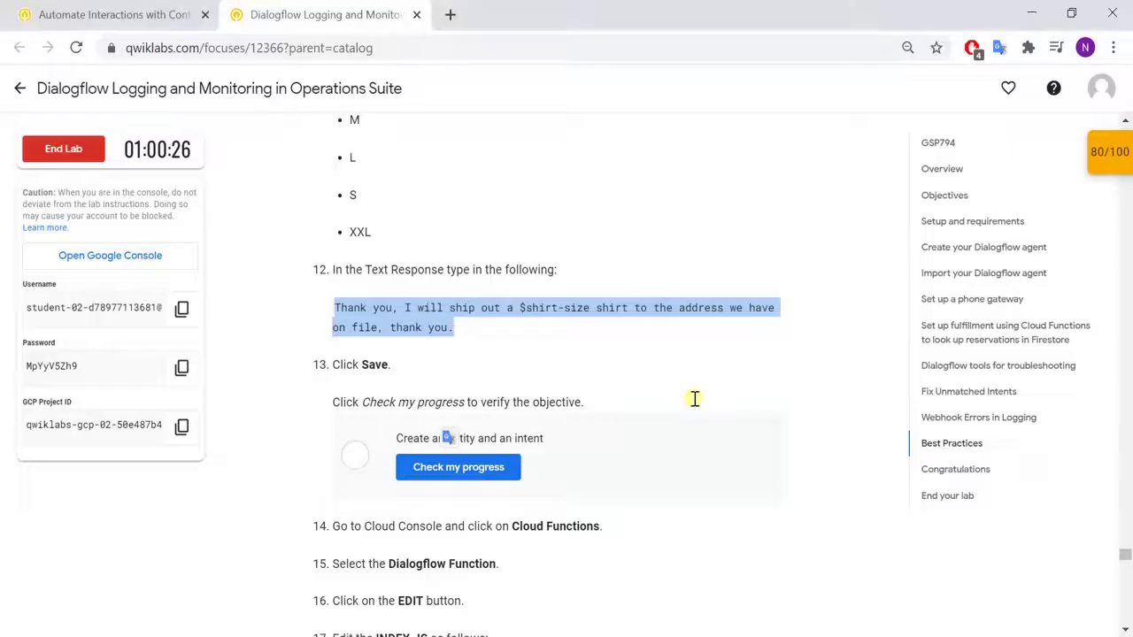
pyautogui.scroll(-1, 692, 398)
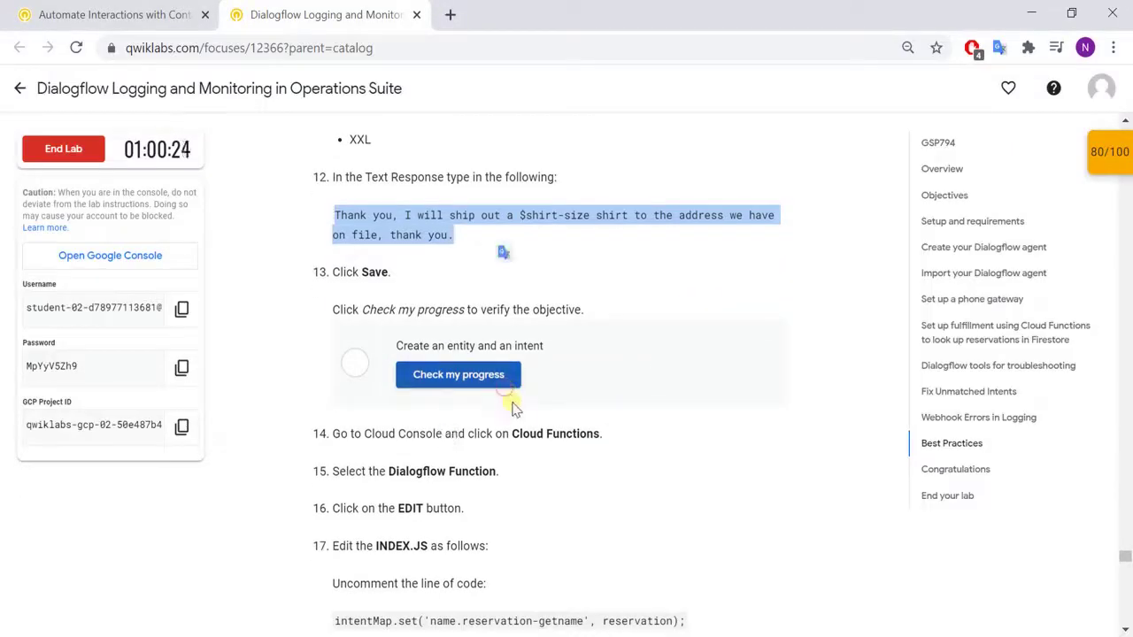
pyautogui.click(504, 389)
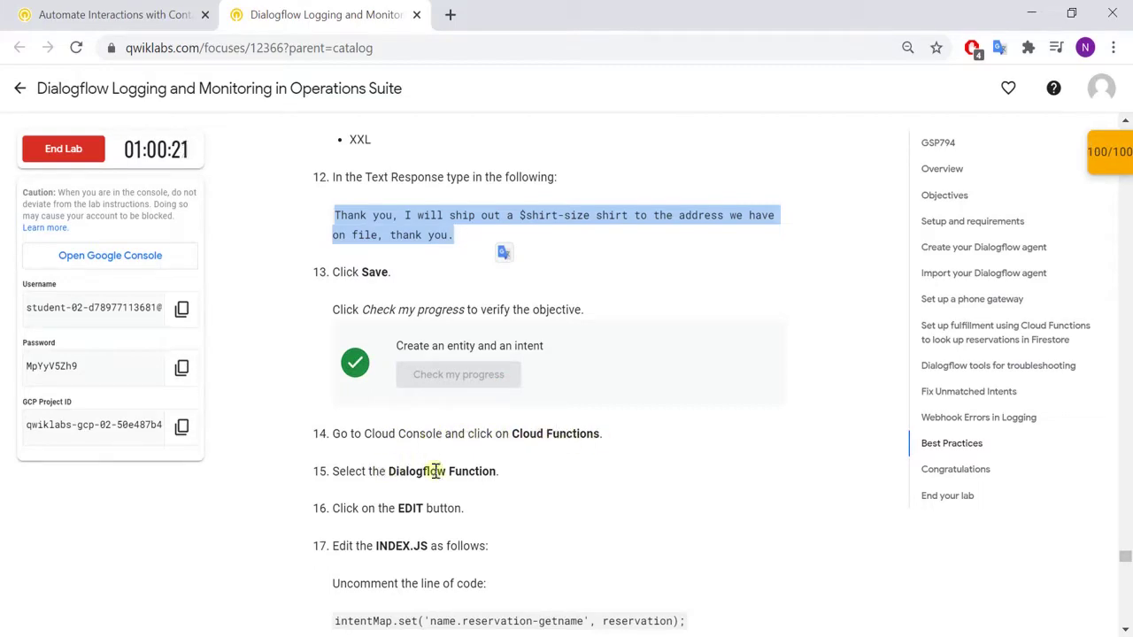
# Copy the replacement agent.add line with the free T-Shirt message from step 17 of the lab instructions
pyautogui.scroll(-4, 435, 526)
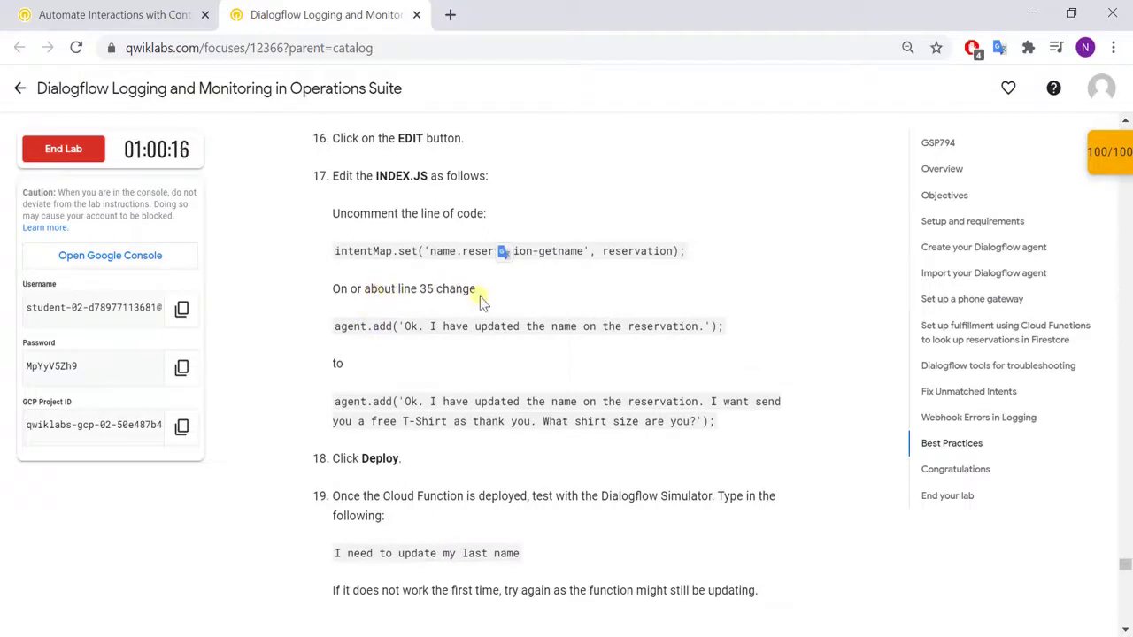
pyautogui.moveTo(336, 401); pyautogui.dragTo(721, 428)
pyautogui.hotkey('ctrl', 'c')
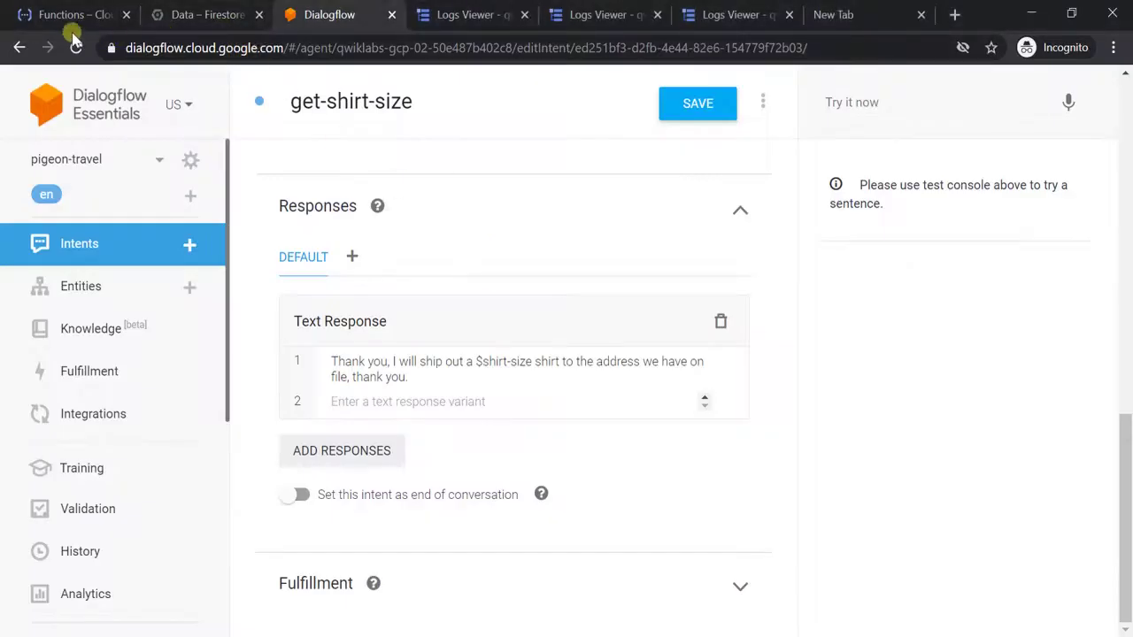
# Switch to Cloud Functions and open the dialogflowFirebaseFulfillment function's code for editing
pyautogui.click(56, 20)
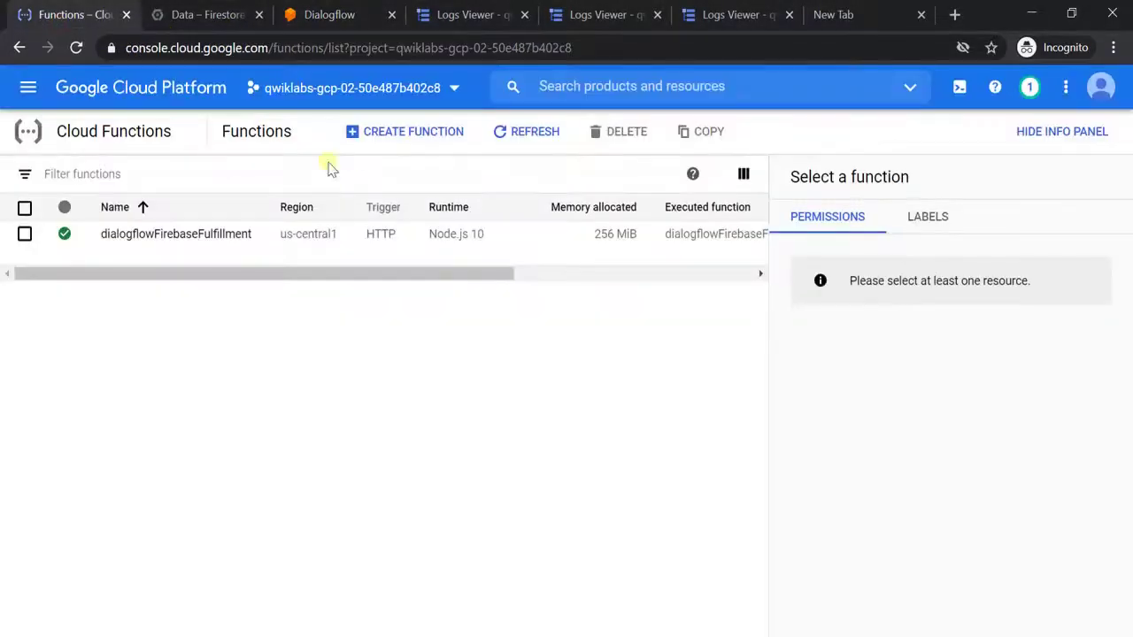
pyautogui.click(185, 234)
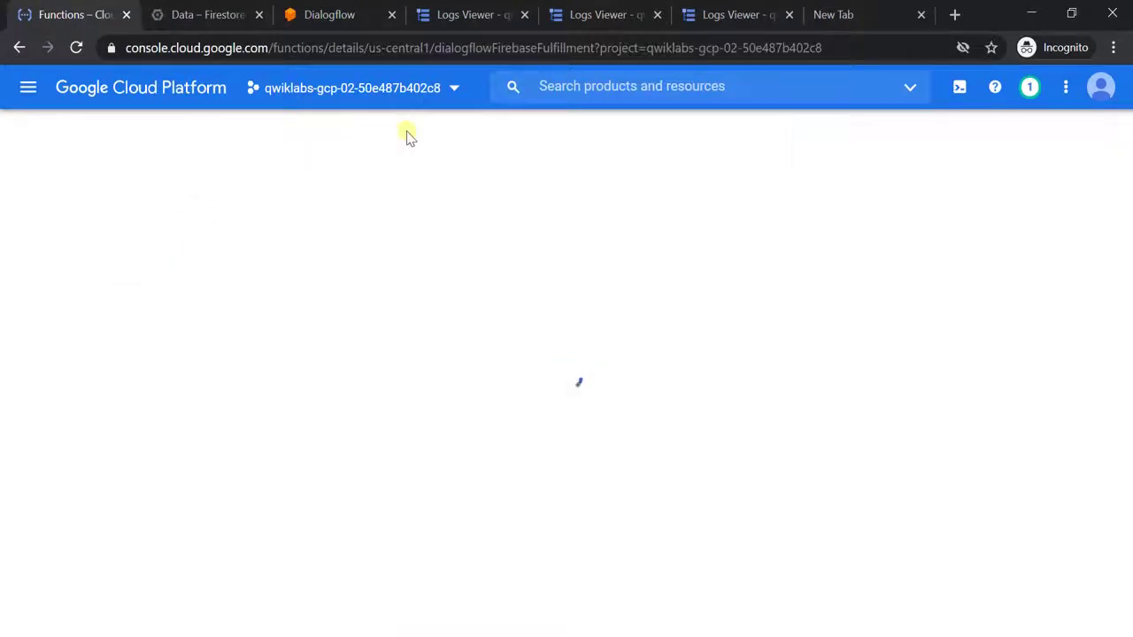
pyautogui.click(440, 134)
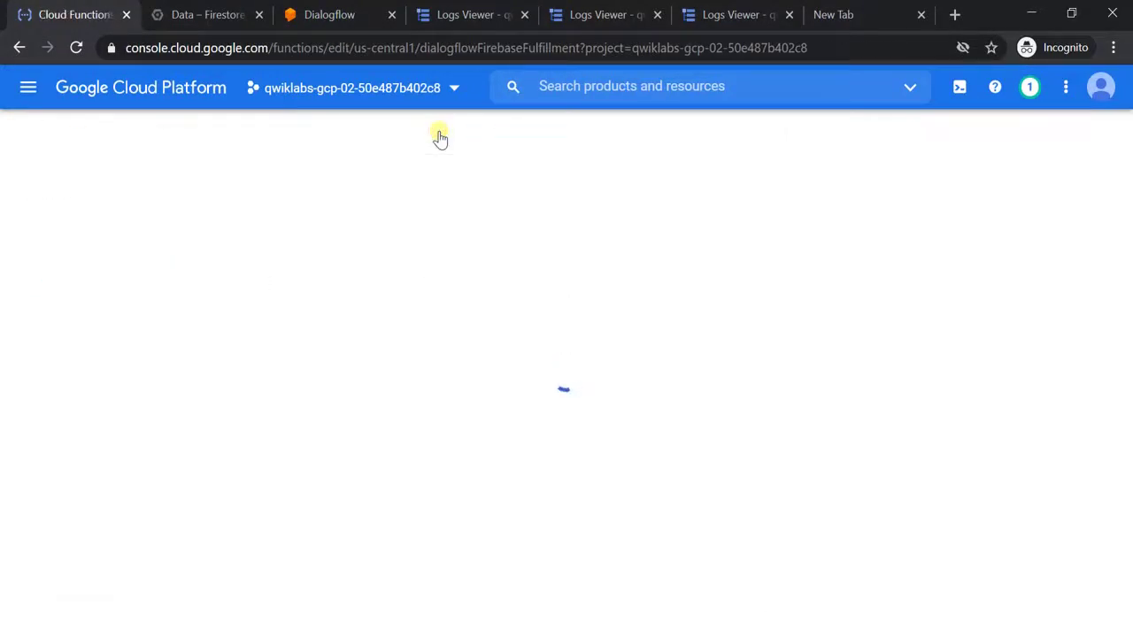
pyautogui.click(35, 611)
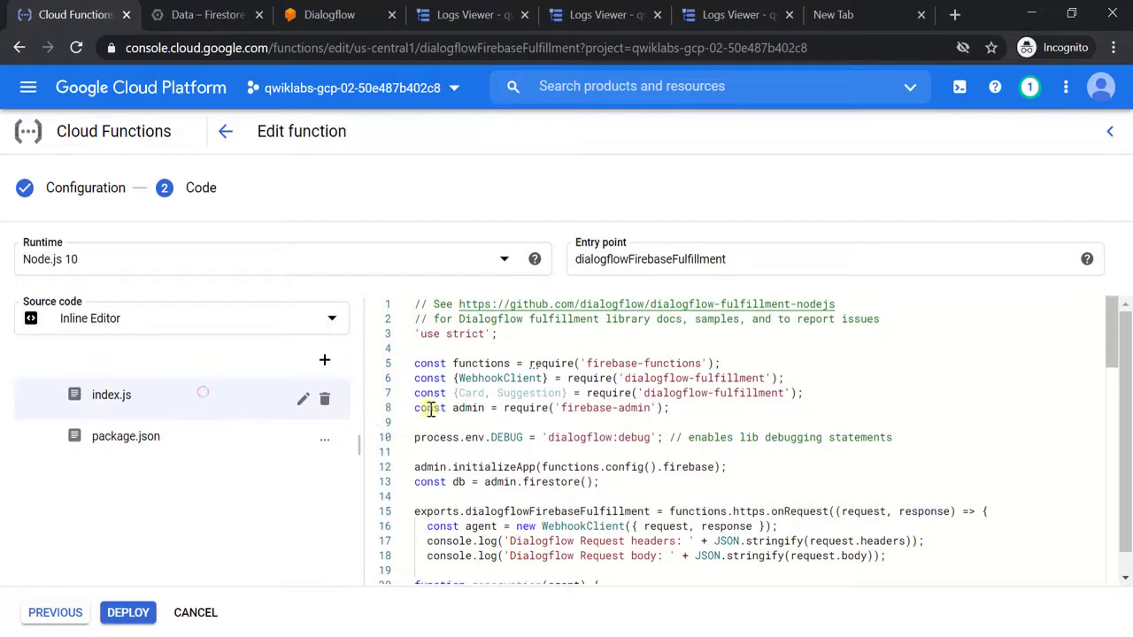
# Replace the agent.add statement on line 35 of index.js with the copied line asking for the shirt size
pyautogui.scroll(-4, 530, 416)
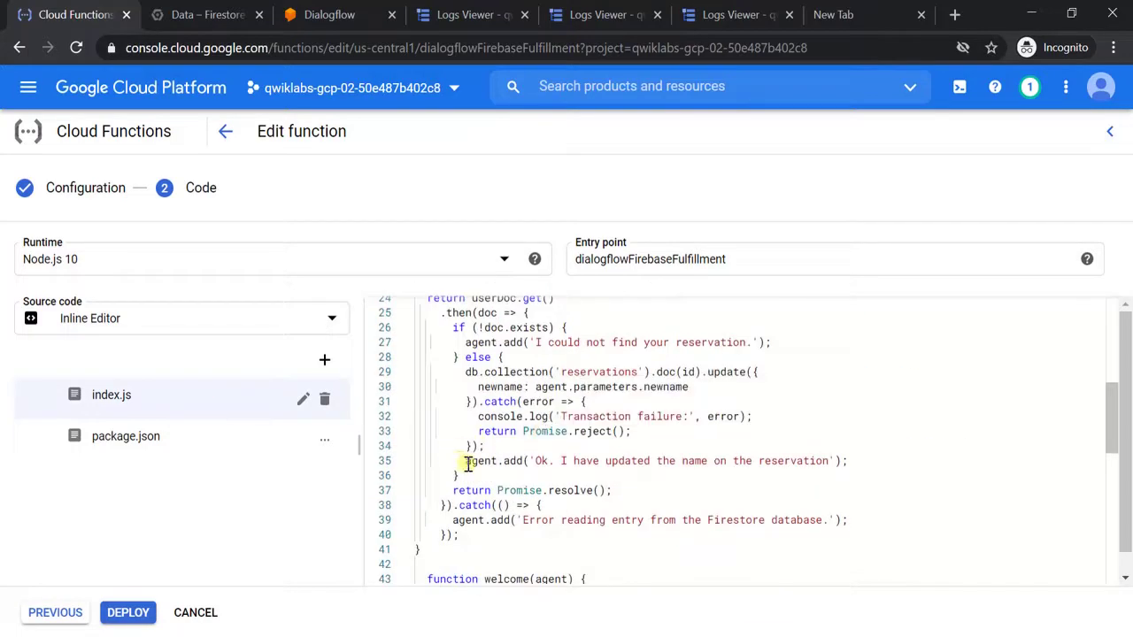
pyautogui.hotkey('alt', 'Tab')
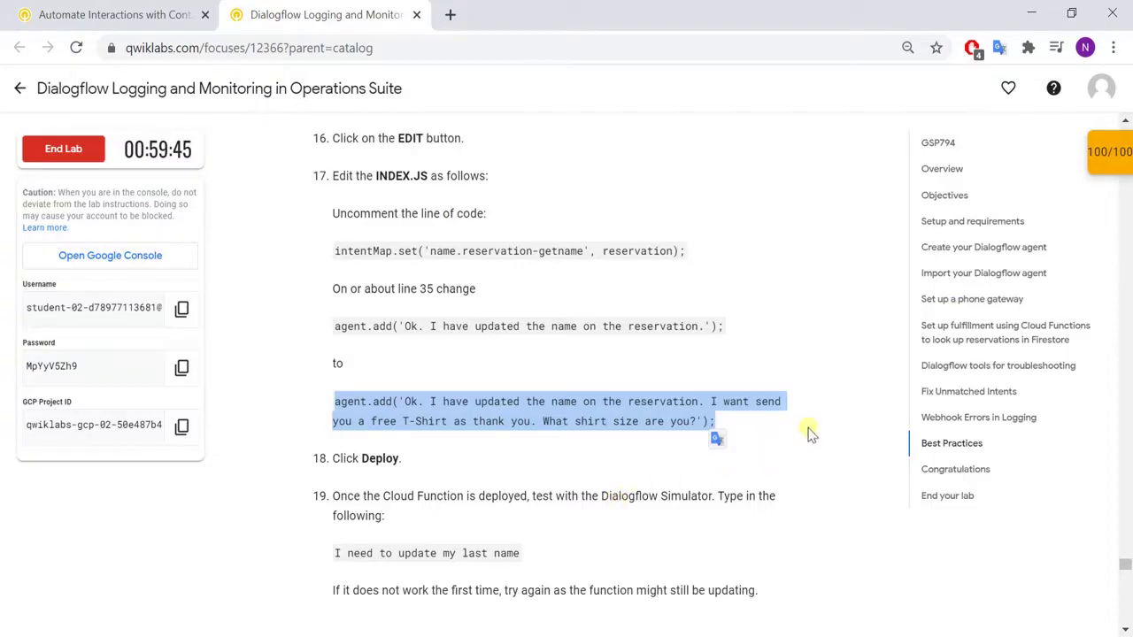
pyautogui.hotkey('alt', 'Tab')
pyautogui.keyDown('shift'); pyautogui.click(849, 460); pyautogui.keyUp('shift')
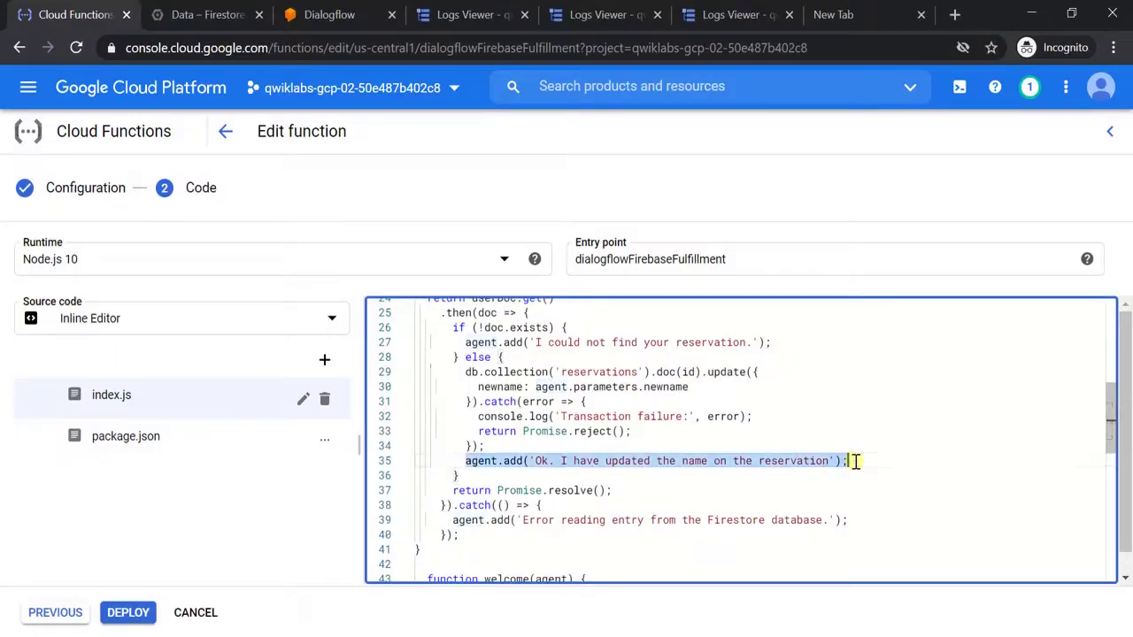
pyautogui.hotkey('ctrl', 'v')
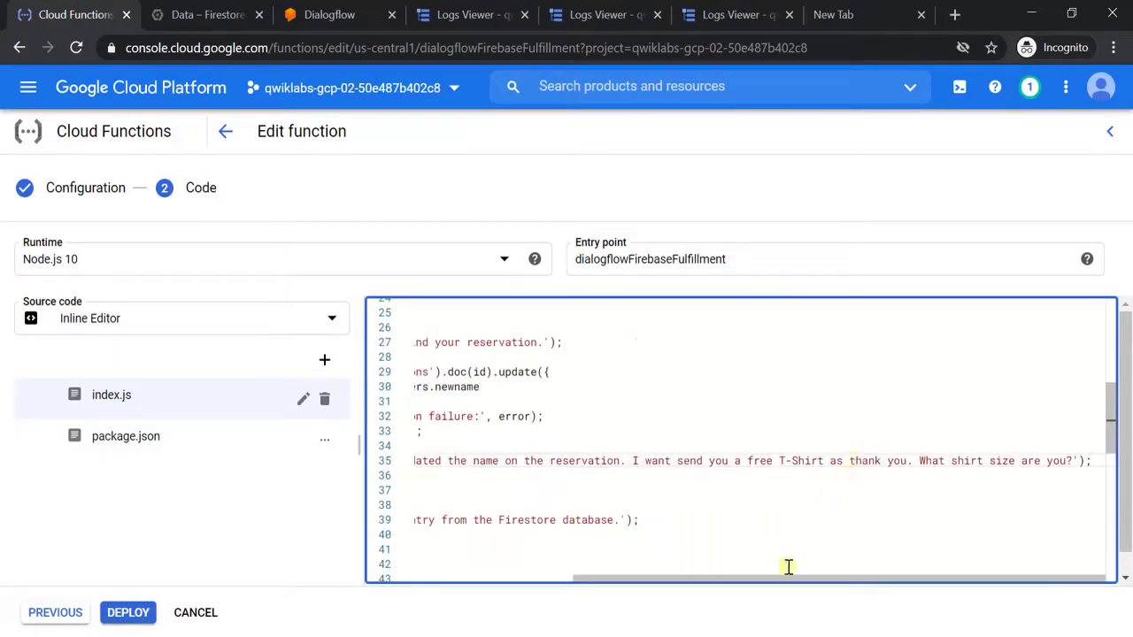
pyautogui.moveTo(750, 582); pyautogui.dragTo(611, 579)
# Uncomment the intentMap.set('name.reservation-getname', reservation) line in index.js
pyautogui.scroll(-10, 543, 488)
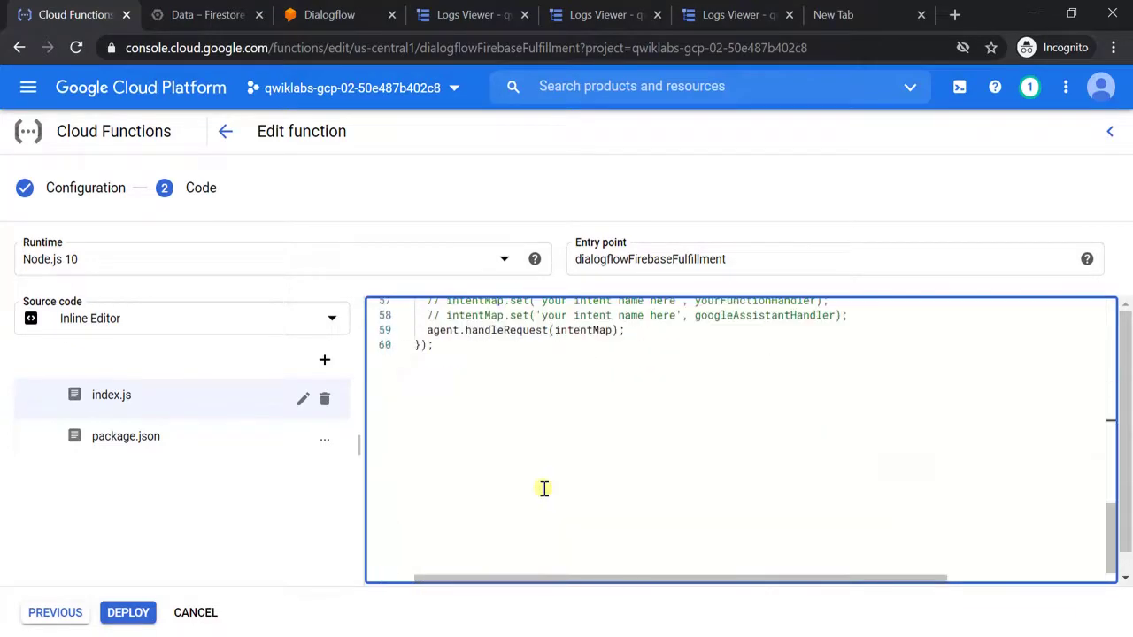
pyautogui.scroll(3, 544, 487)
pyautogui.click(442, 424)
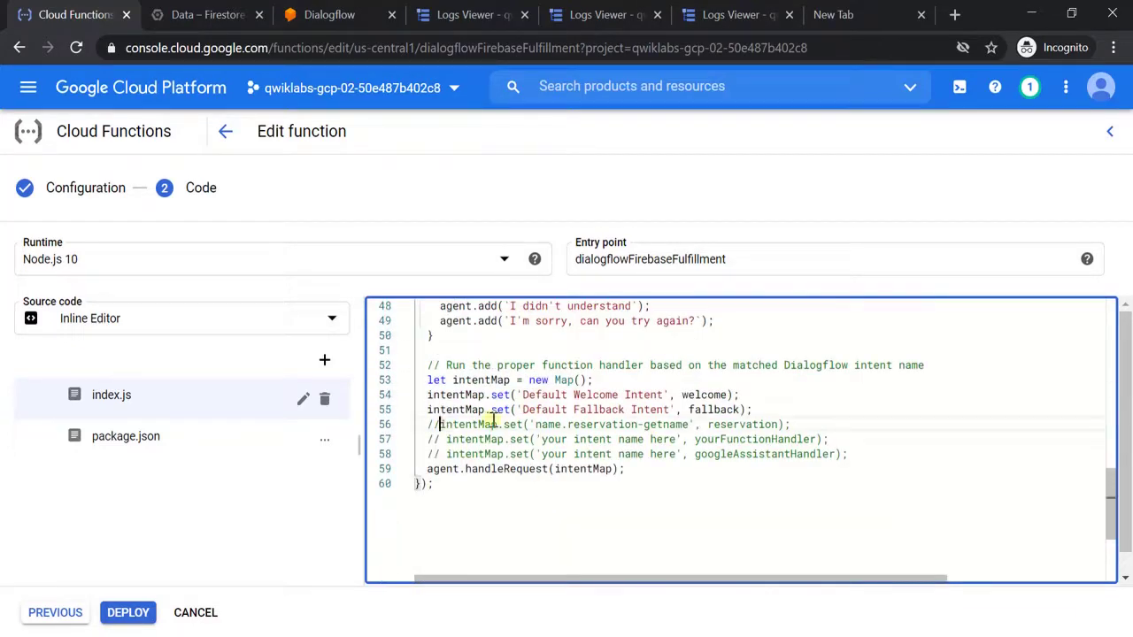
pyautogui.press('BackSpace')
pyautogui.press('BackSpace')
# Check the lab's deployment instructions, and deploy the edited dialogflowFirebaseFulfillment function
pyautogui.hotkey('alt', 'Tab')
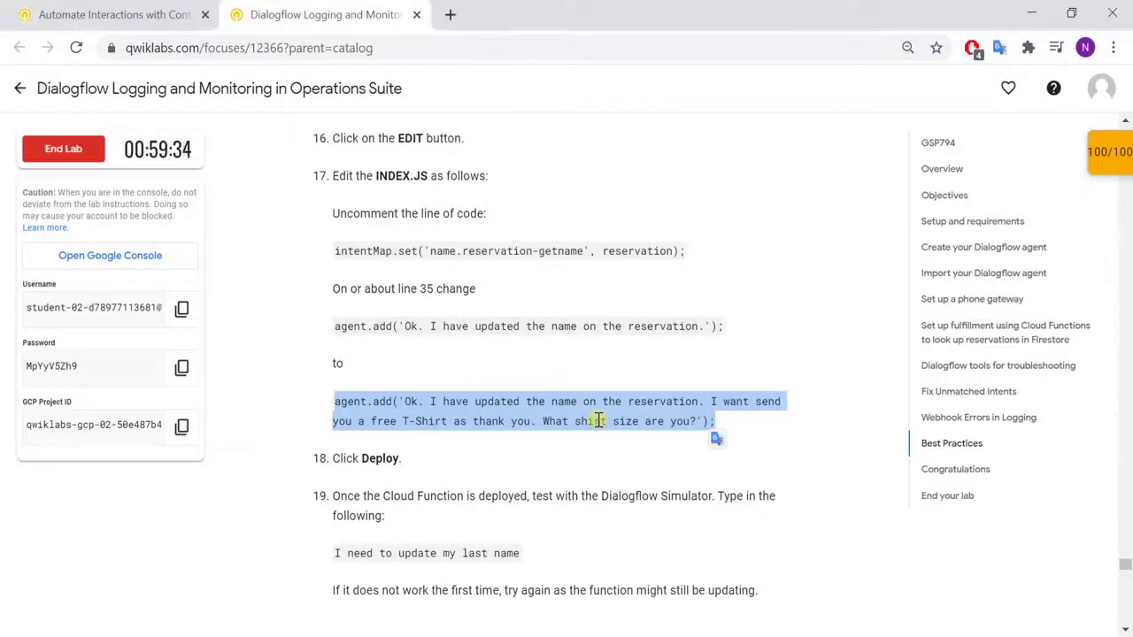
pyautogui.scroll(-1, 602, 421)
pyautogui.scroll(-1, 602, 422)
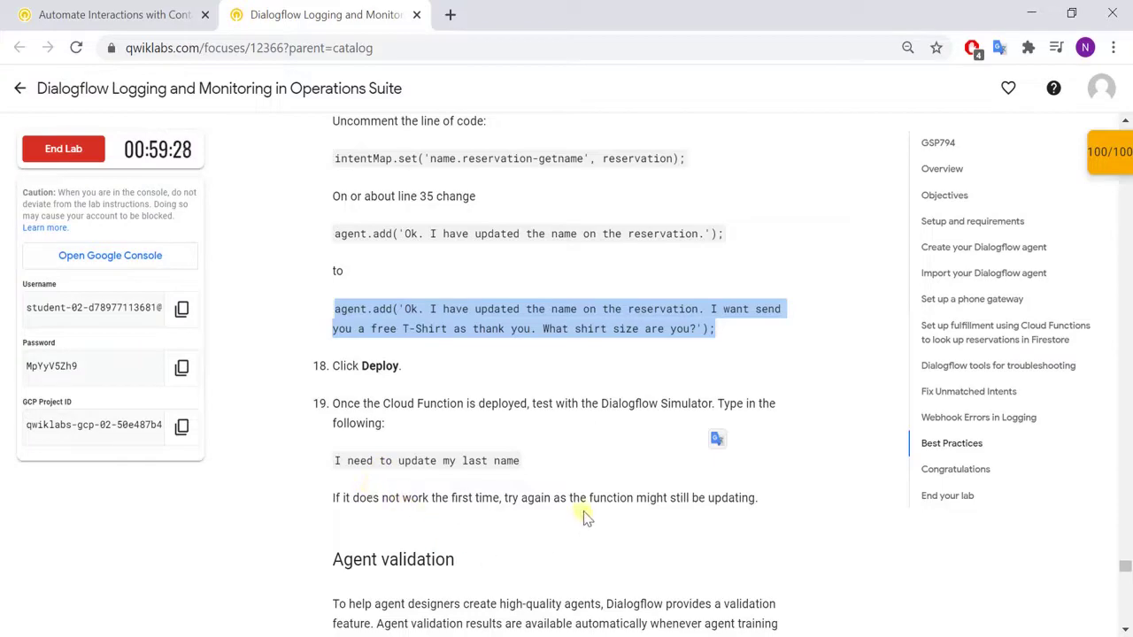
pyautogui.hotkey('alt', 'Tab')
pyautogui.click(111, 614)
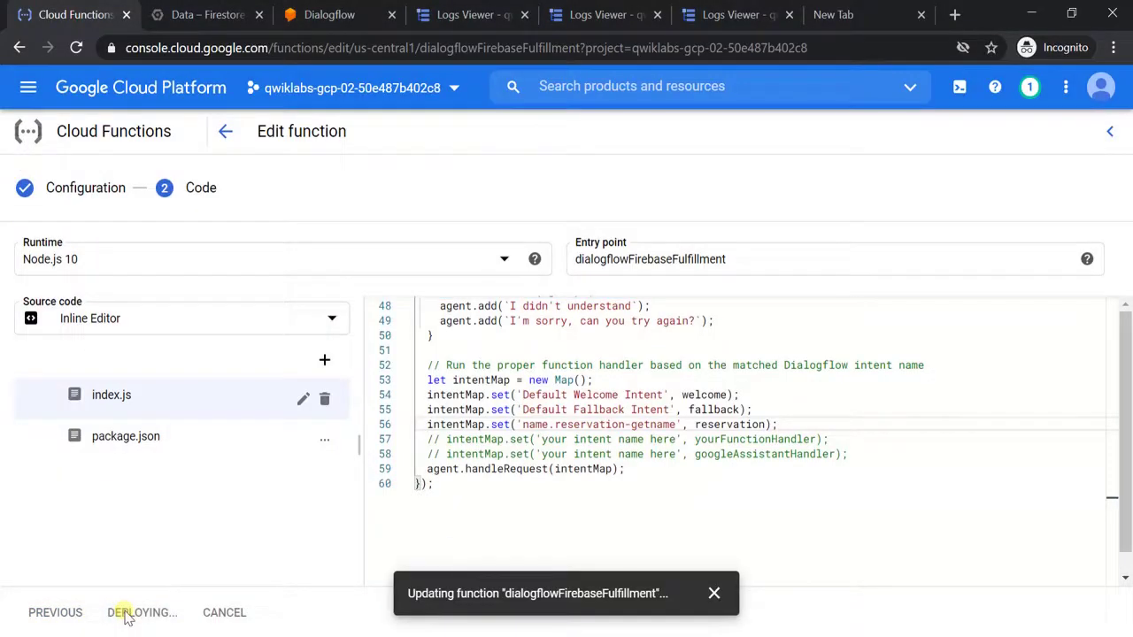
# Read the lab's agent validation section, check the function's deployment status, and return to the simulator test instructions
pyautogui.hotkey('alt', 'Tab')
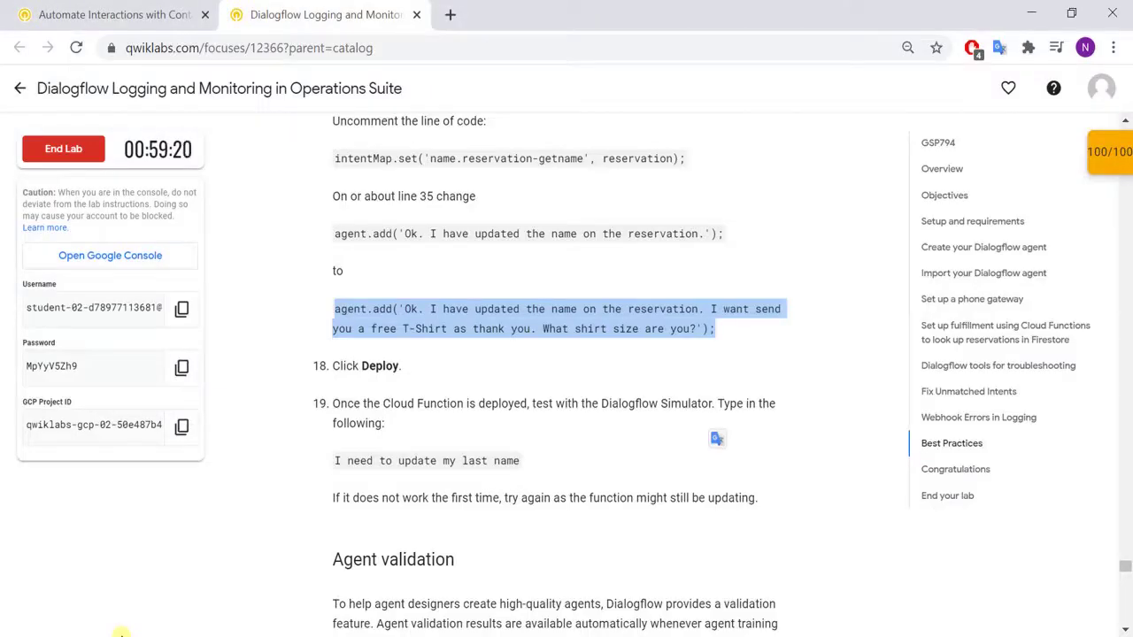
pyautogui.scroll(-6, 120, 633)
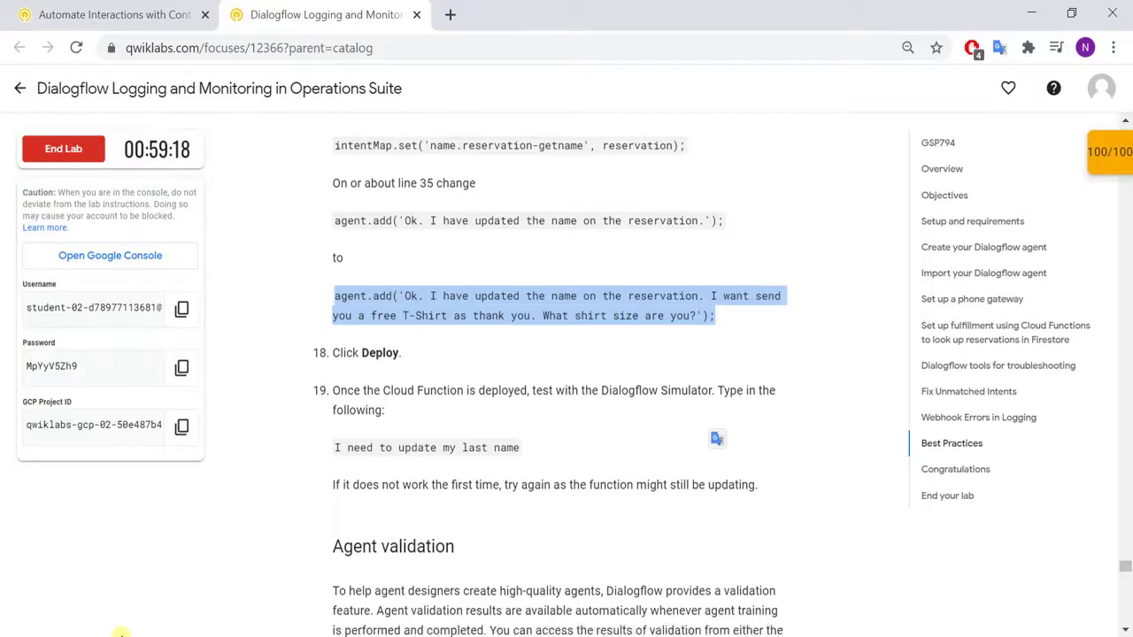
pyautogui.scroll(-1, 121, 634)
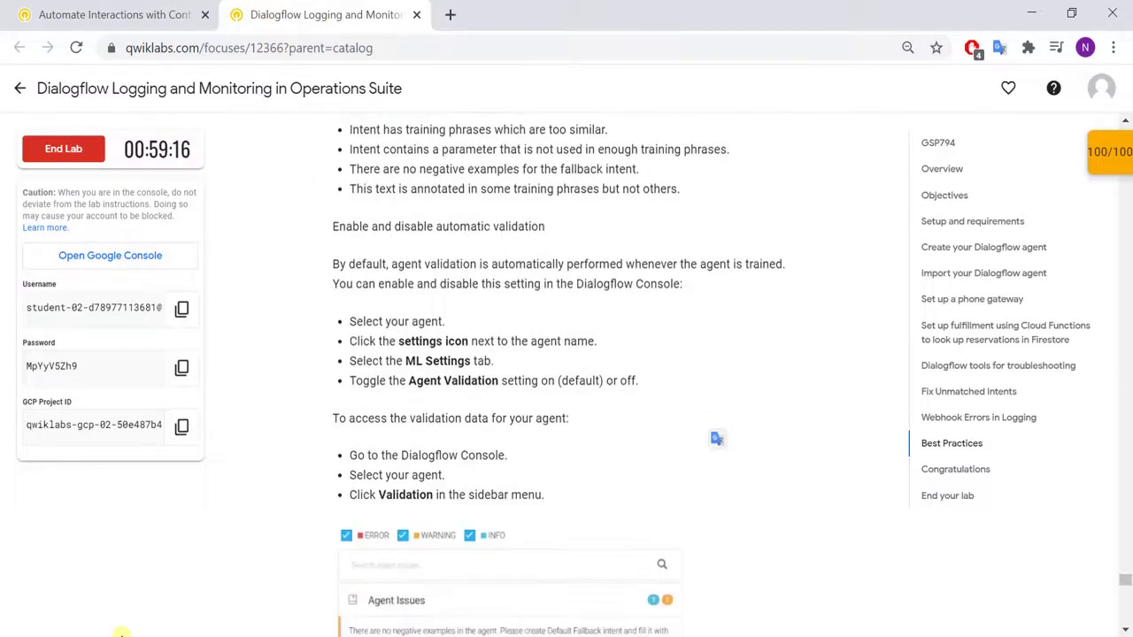
pyautogui.hotkey('alt', 'Tab')
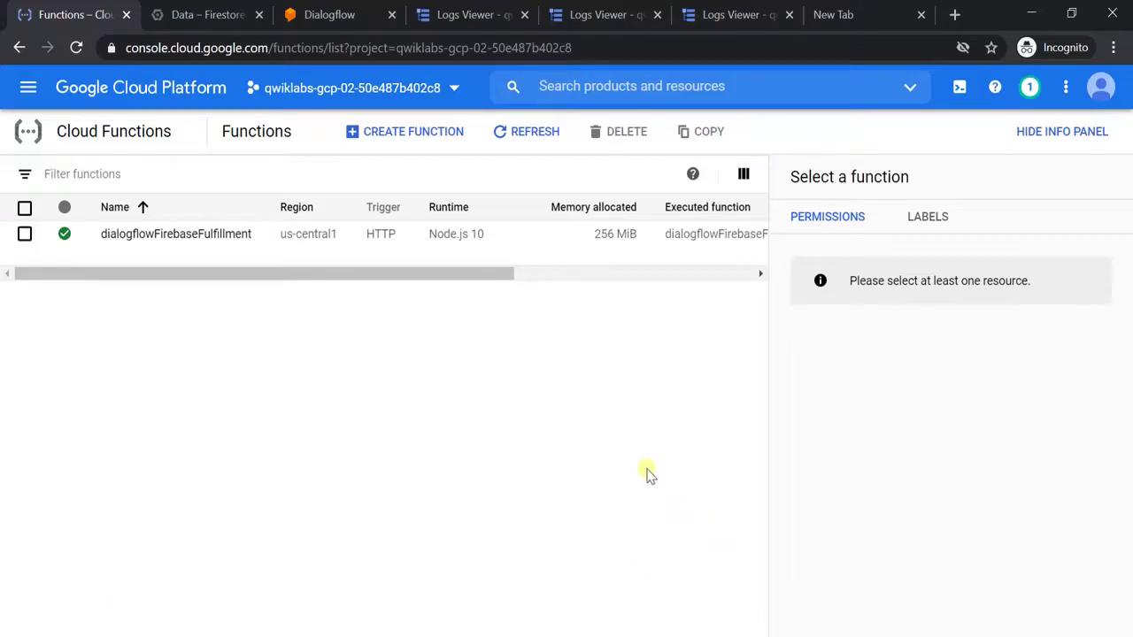
pyautogui.hotkey('alt', 'Tab')
pyautogui.scroll(5, 504, 367)
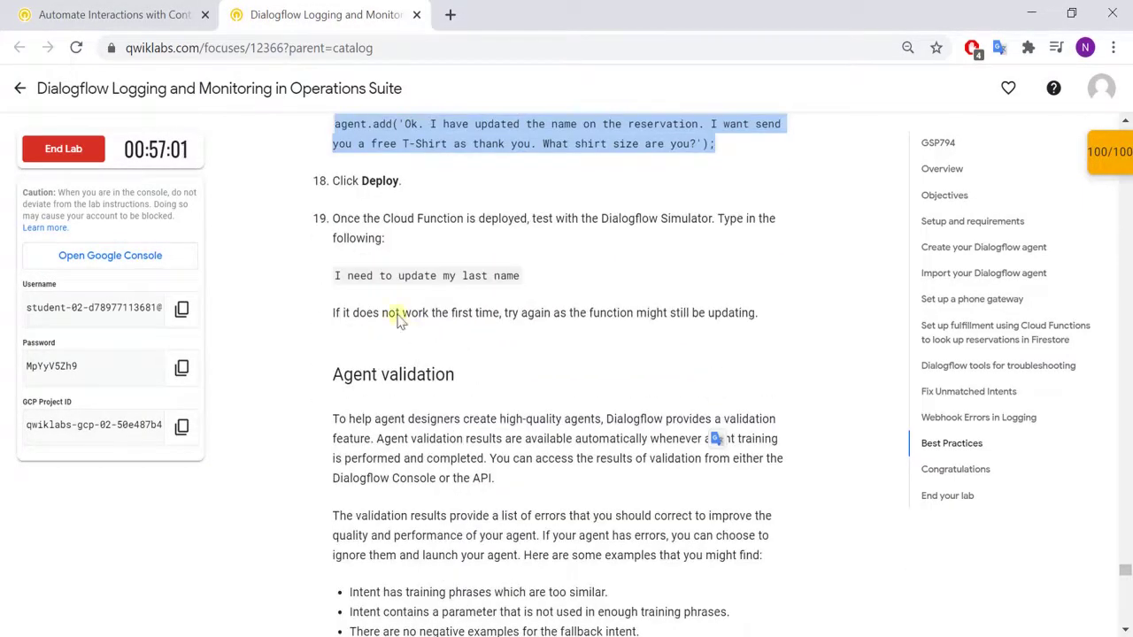
# Switch to Dialogflow and send the test phrase "I need to update my last name" to the agent, reusing it from the clipboard history
pyautogui.hotkey('alt', 'Tab')
pyautogui.click(329, 18)
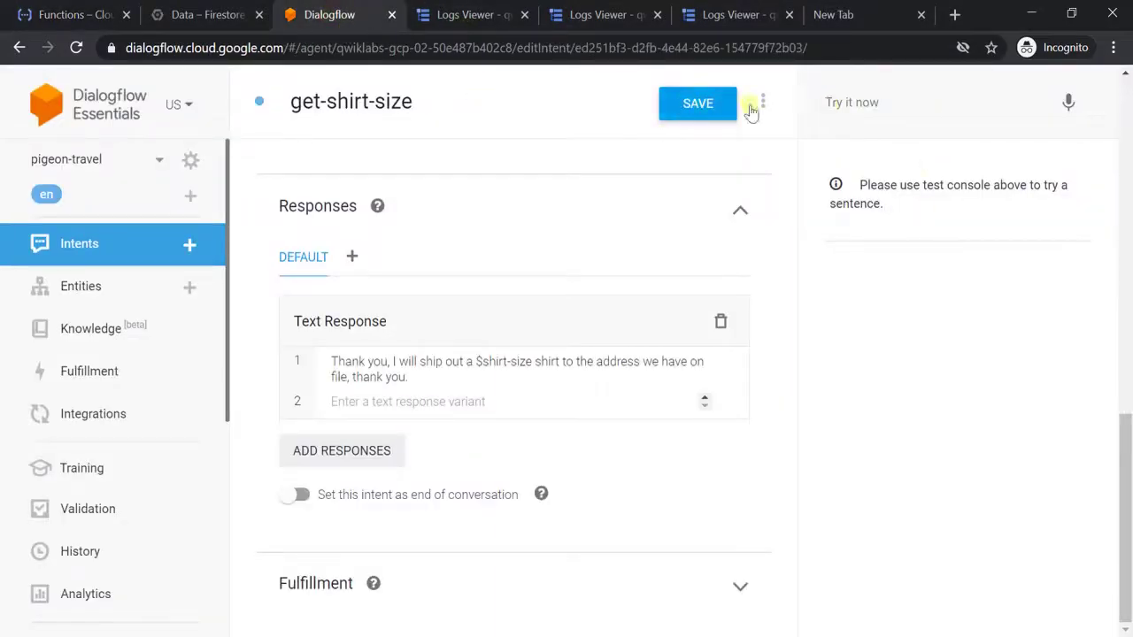
pyautogui.click(865, 114)
pyautogui.hotkey('ctrl', 'v')
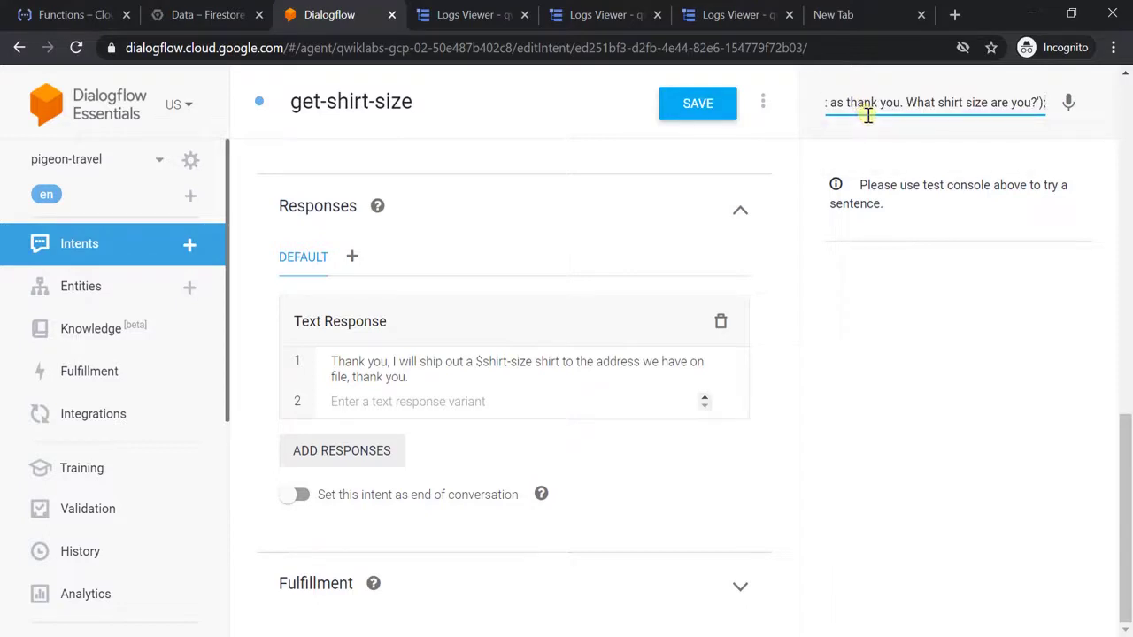
pyautogui.hotkey('ctrl', 'z')
pyautogui.press('super+v')
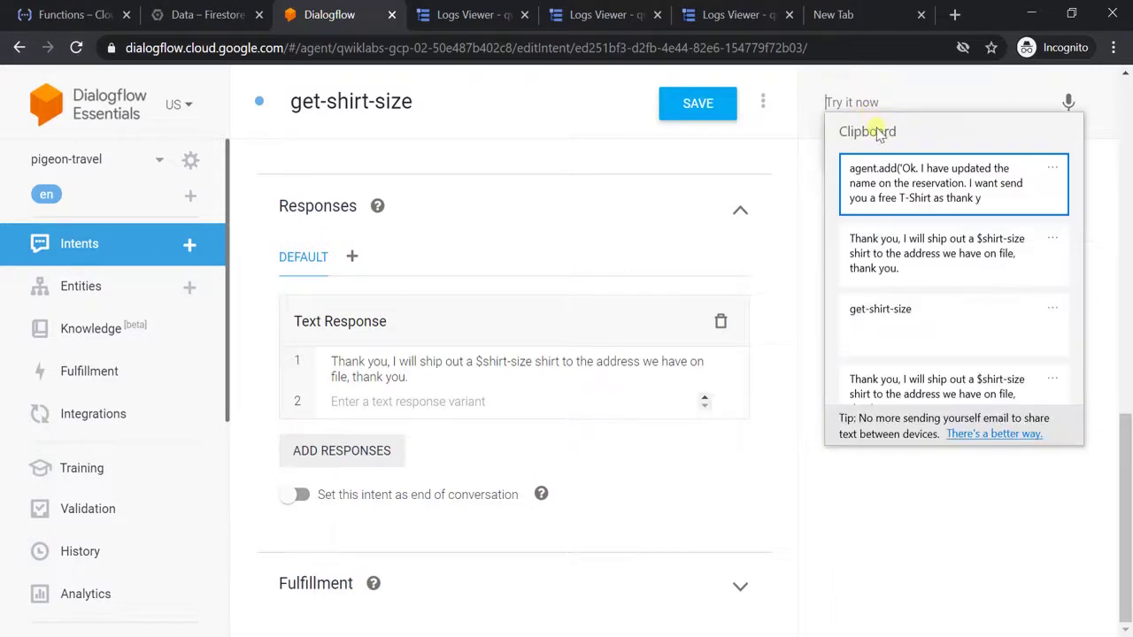
pyautogui.scroll(-5, 936, 357)
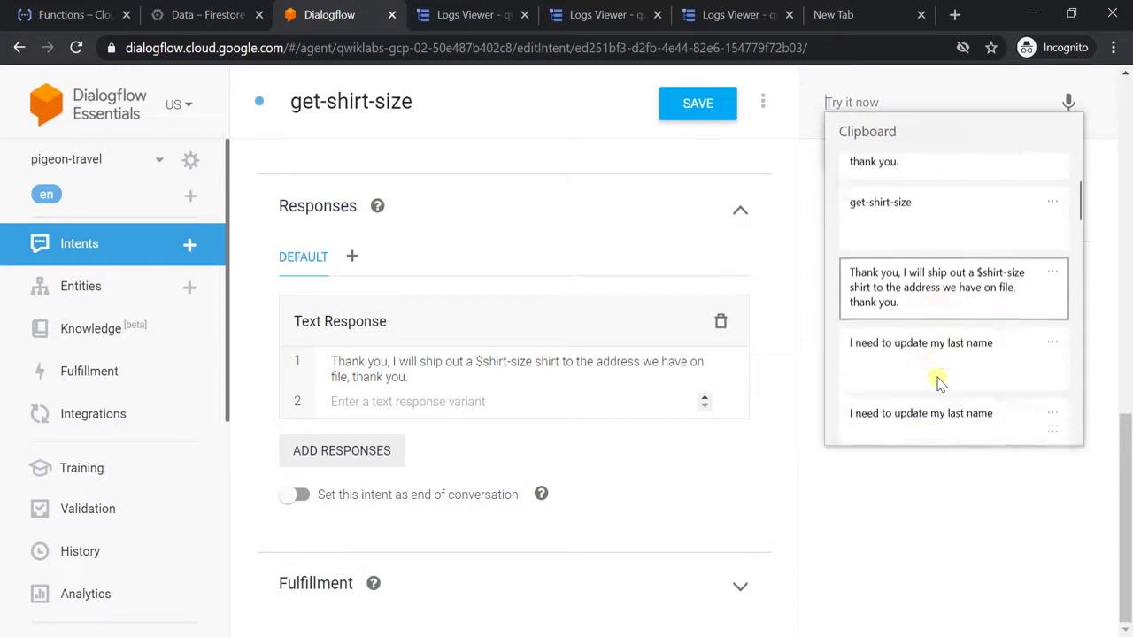
pyautogui.click(943, 250)
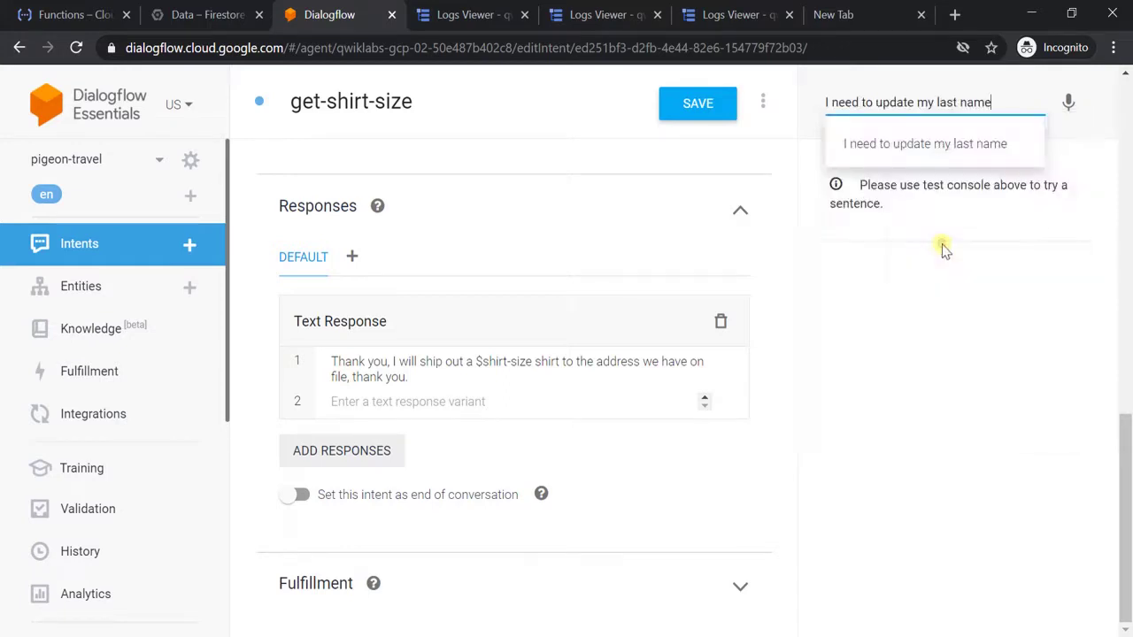
pyautogui.press('Return')
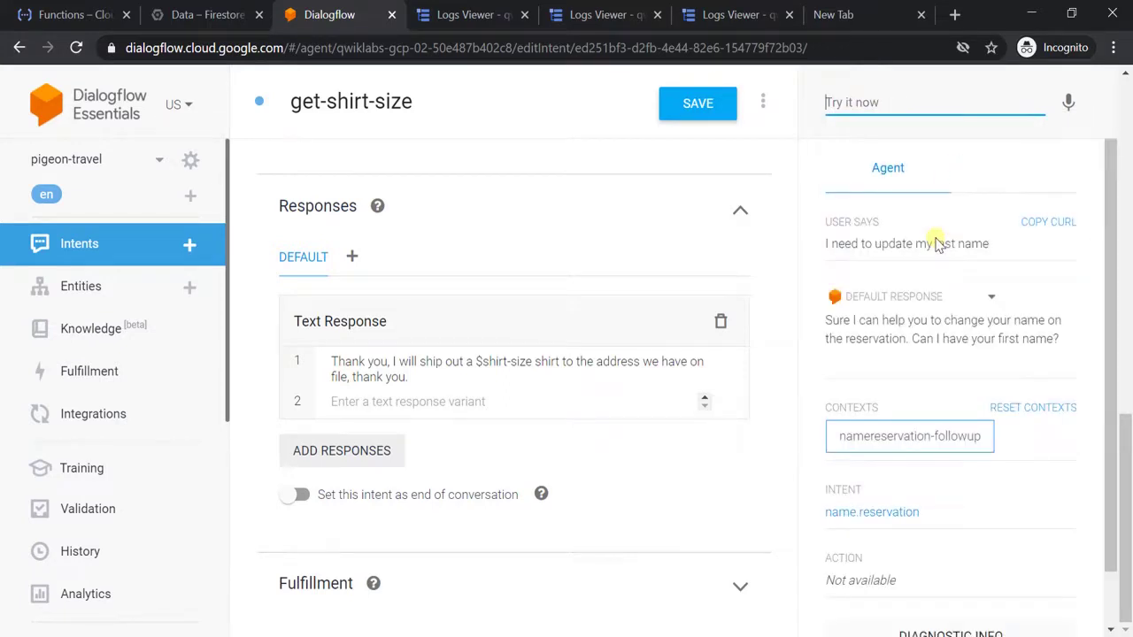
# Open and refresh the agent's conversation history, and read the lab's instructions on enabling automatic agent validation
pyautogui.click(88, 563)
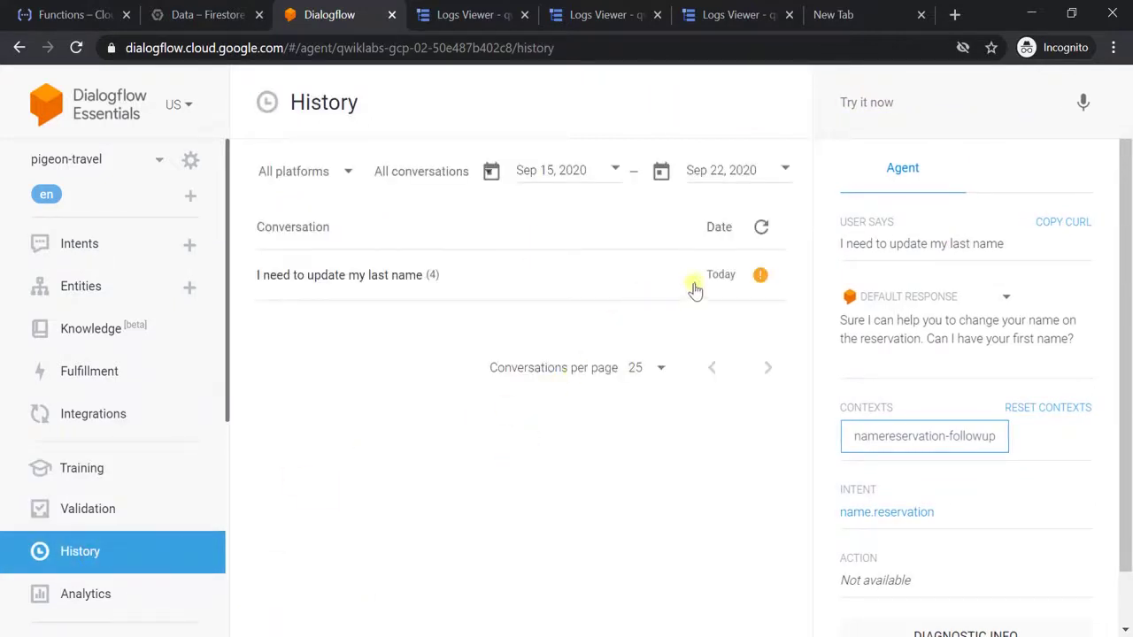
pyautogui.click(761, 227)
pyautogui.hotkey('alt', 'Tab')
pyautogui.scroll(-3, 616, 489)
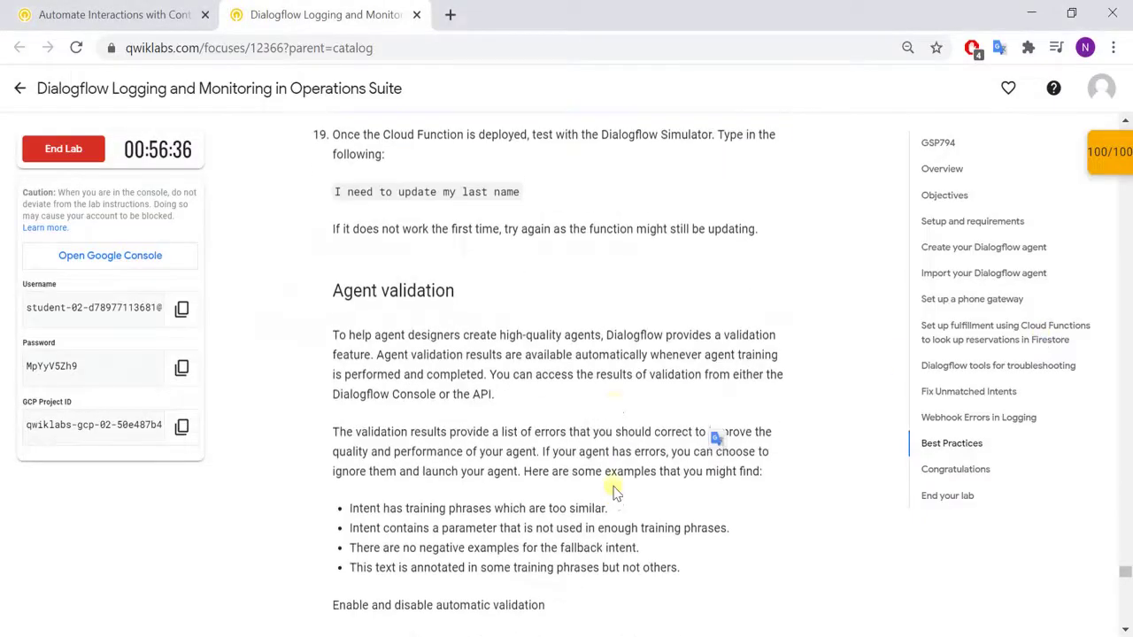
pyautogui.scroll(2, 617, 489)
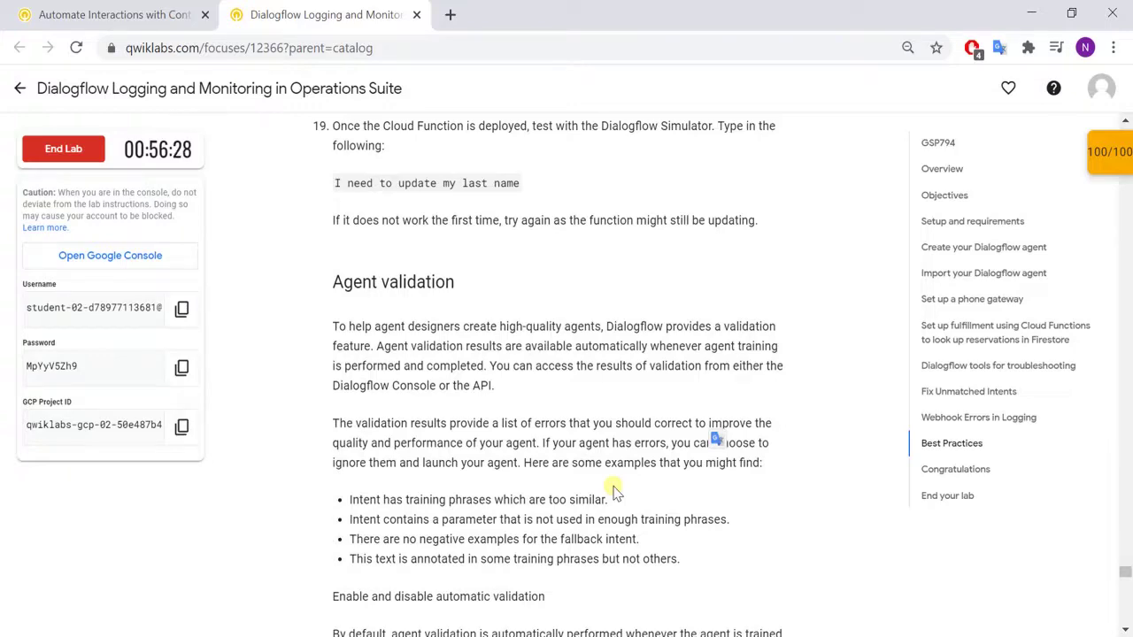
pyautogui.scroll(-3, 617, 492)
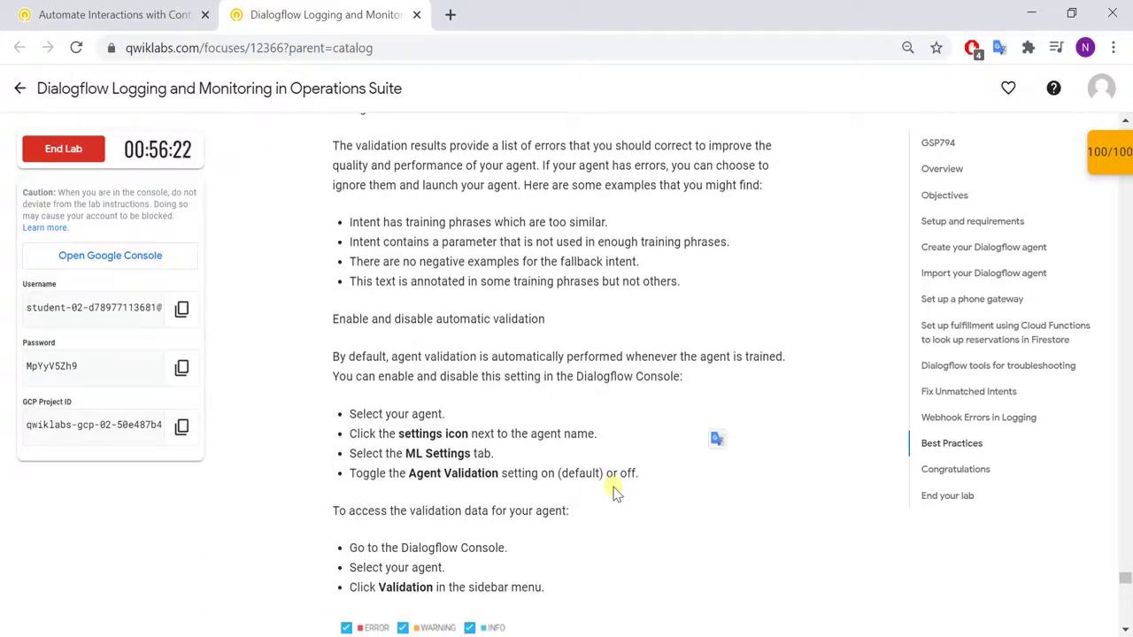
pyautogui.scroll(-1, 486, 471)
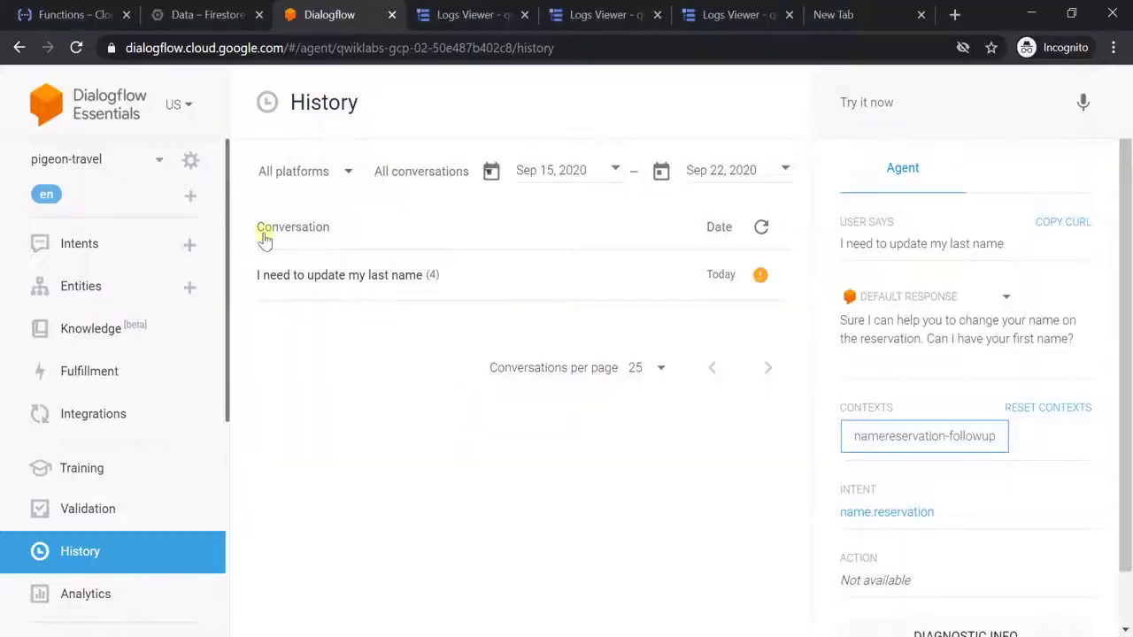
# Open the pigeon-travel agent's ML settings in Dialogflow and check the Agent Validation setting against the lab instructions
pyautogui.click(116, 168)
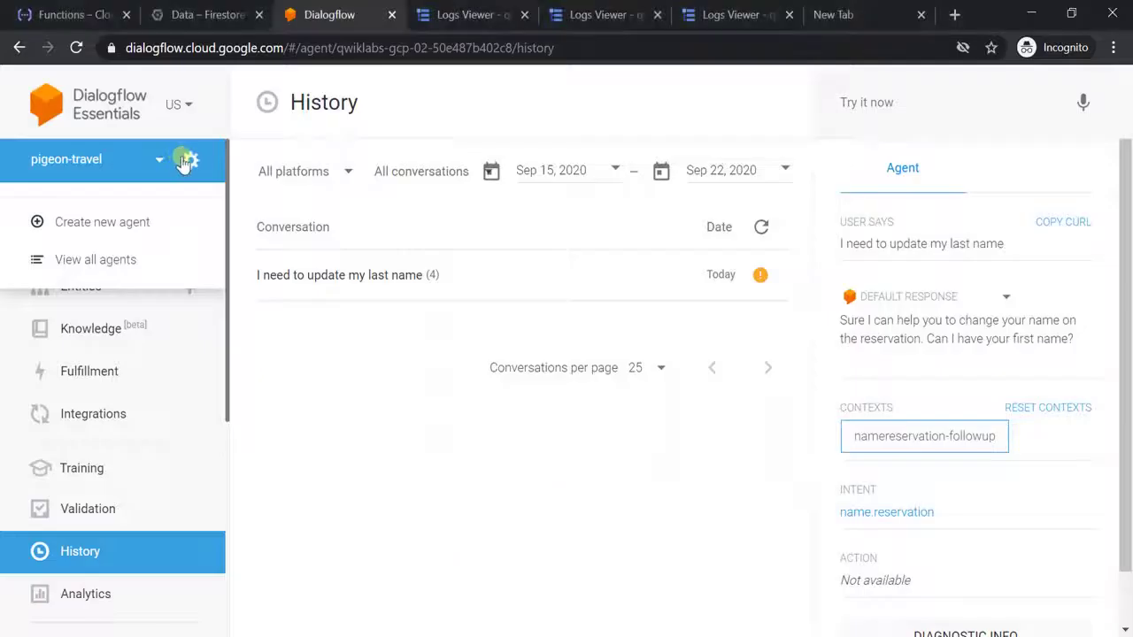
pyautogui.click(183, 162)
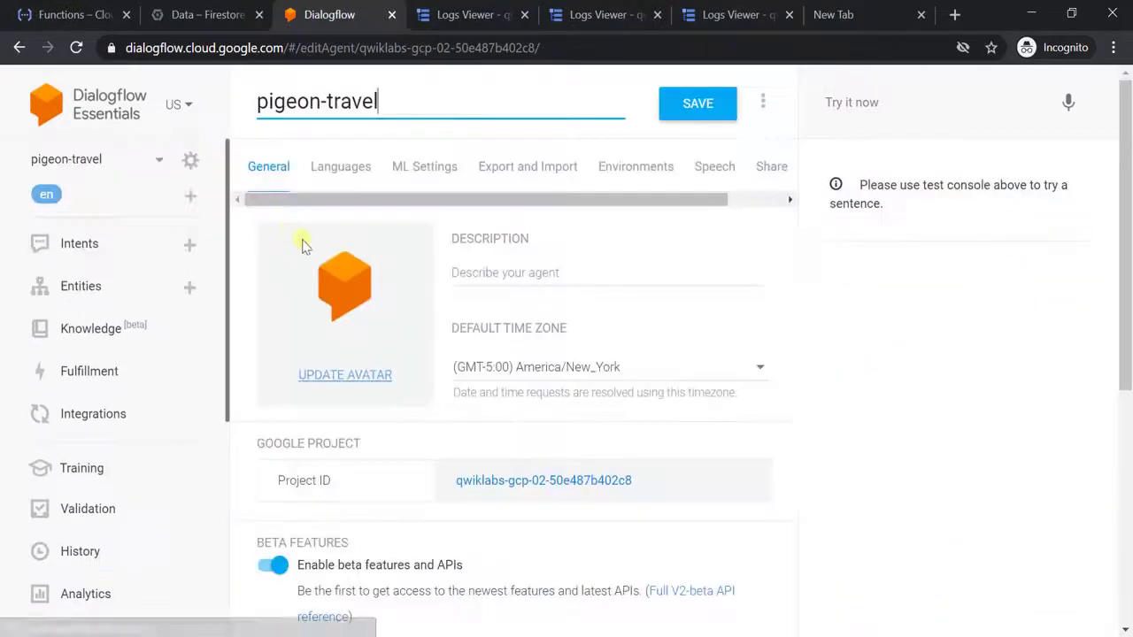
pyautogui.click(417, 172)
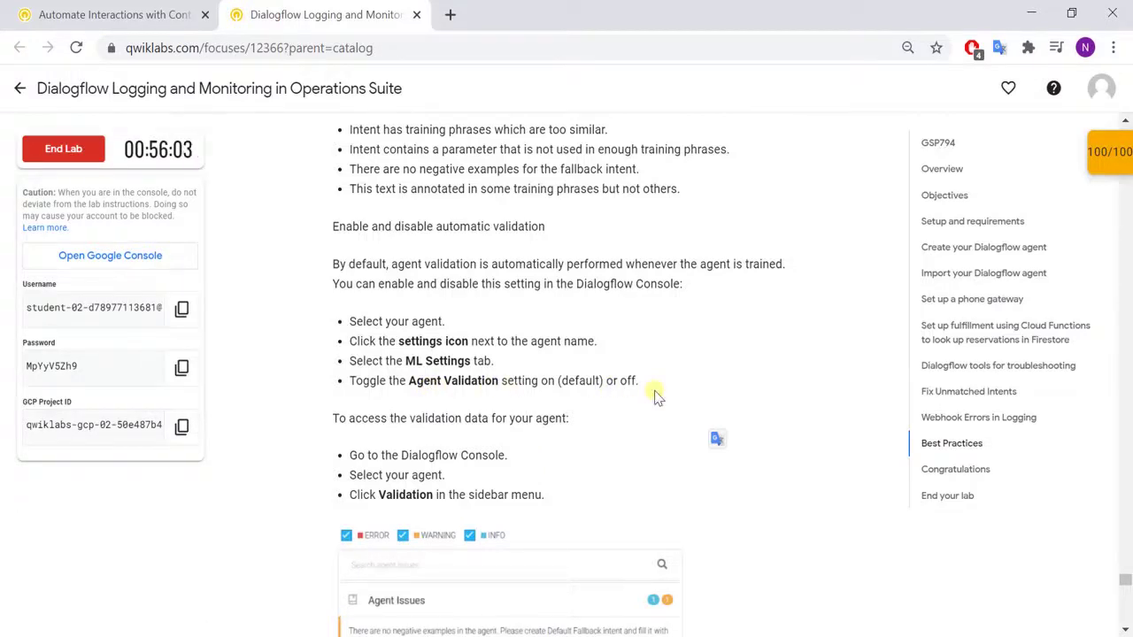
pyautogui.hotkey('alt', 'Tab')
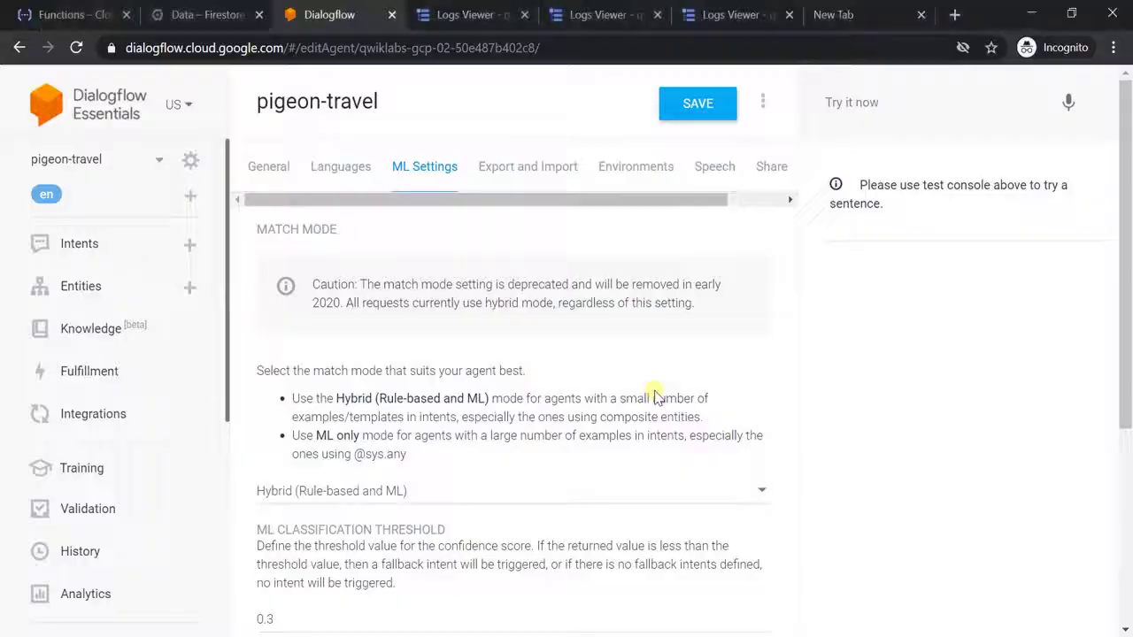
pyautogui.scroll(-4, 482, 387)
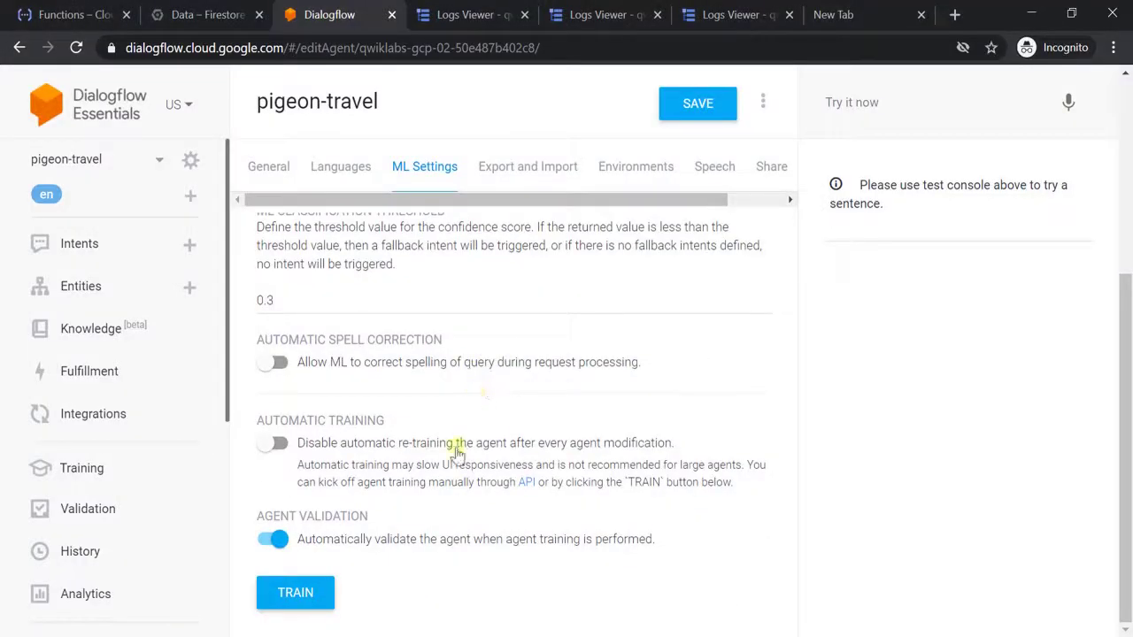
# Read the lab's remaining notes on accessing validation data, and open the agent's validation results in Dialogflow
pyautogui.hotkey('alt', 'Tab')
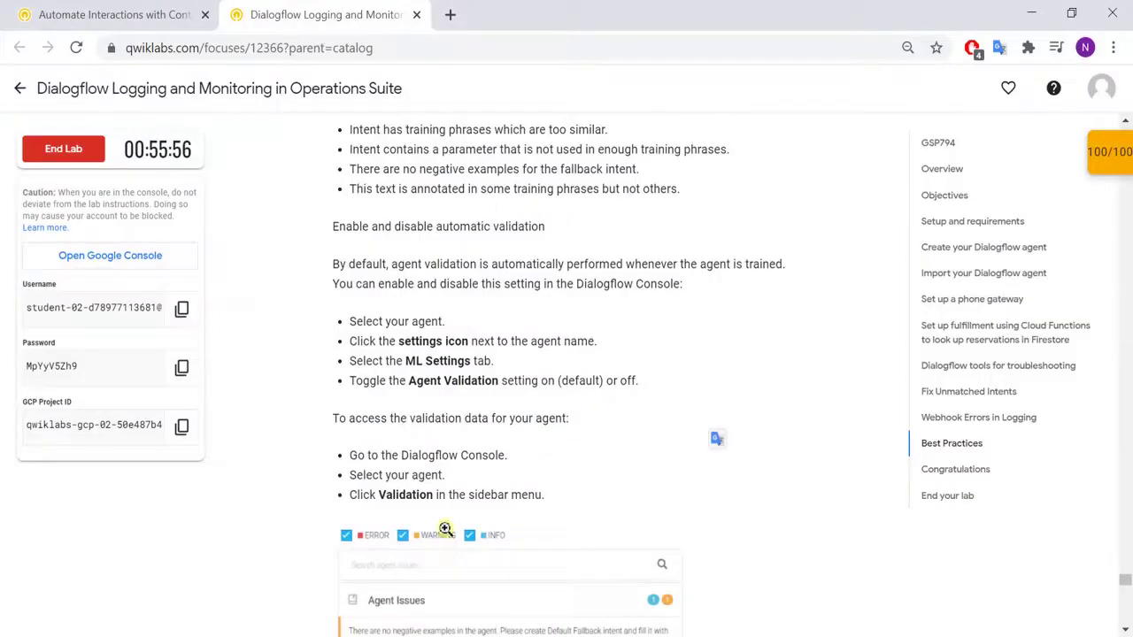
pyautogui.scroll(-1, 543, 476)
pyautogui.scroll(-4, 540, 474)
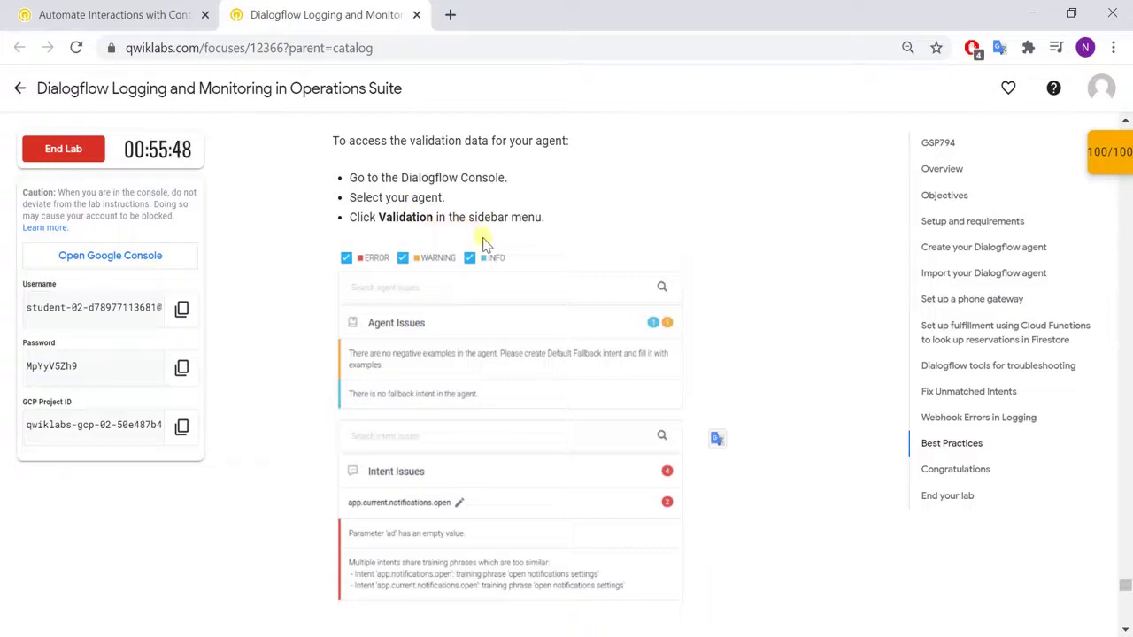
pyautogui.scroll(-6, 485, 428)
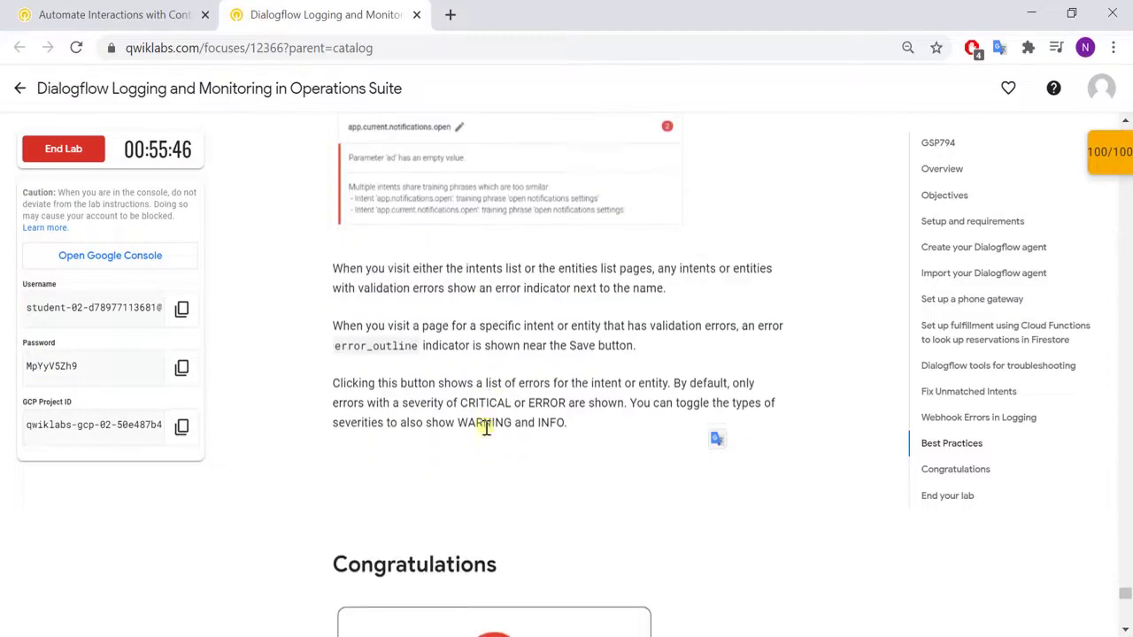
pyautogui.scroll(-1, 486, 424)
pyautogui.hotkey('alt', 'Tab')
pyautogui.scroll(-1, 168, 372)
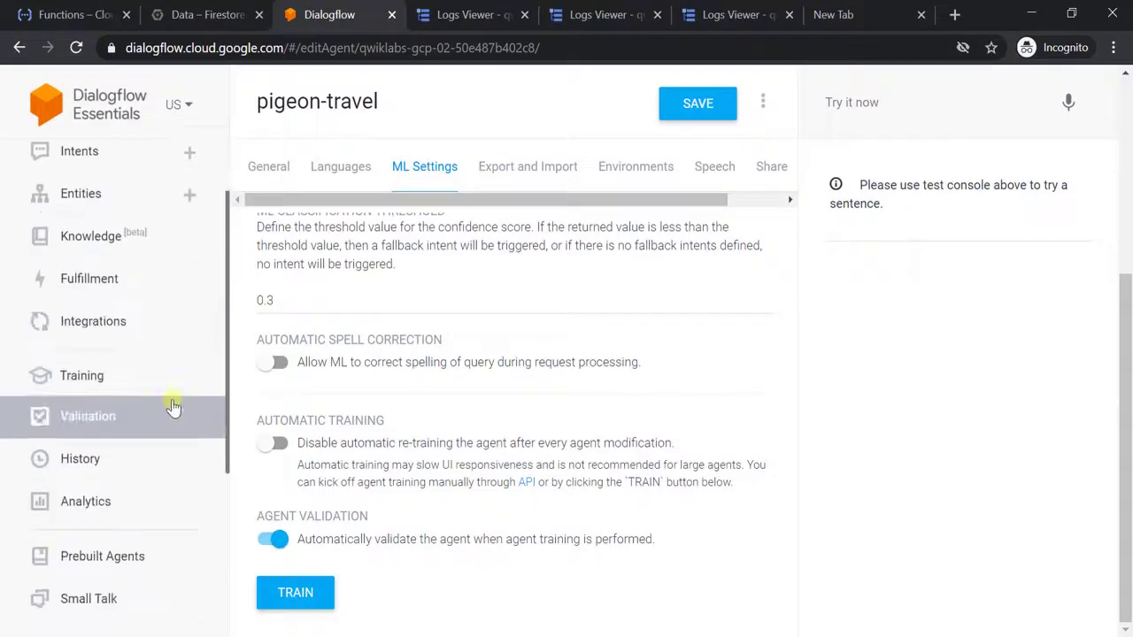
pyautogui.scroll(-1, 173, 425)
pyautogui.click(147, 324)
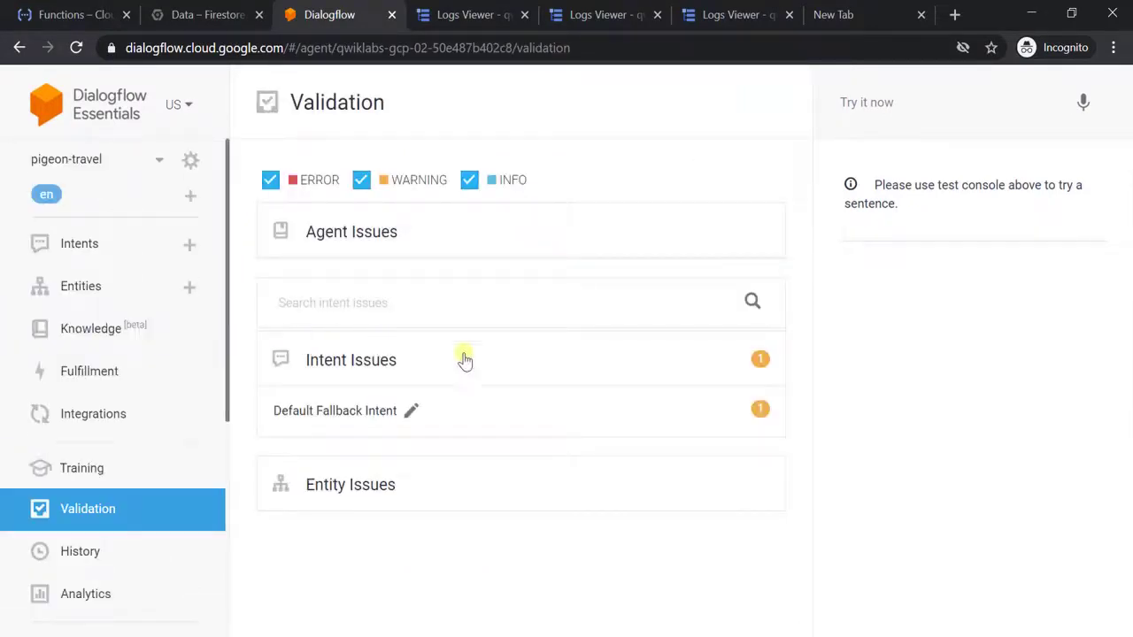
# Switch back to the Qwiklabs page, end the Dialogflow Logging and Monitoring lab and confirm ending it
pyautogui.hotkey('alt', 'Tab')
pyautogui.scroll(-1, 688, 474)
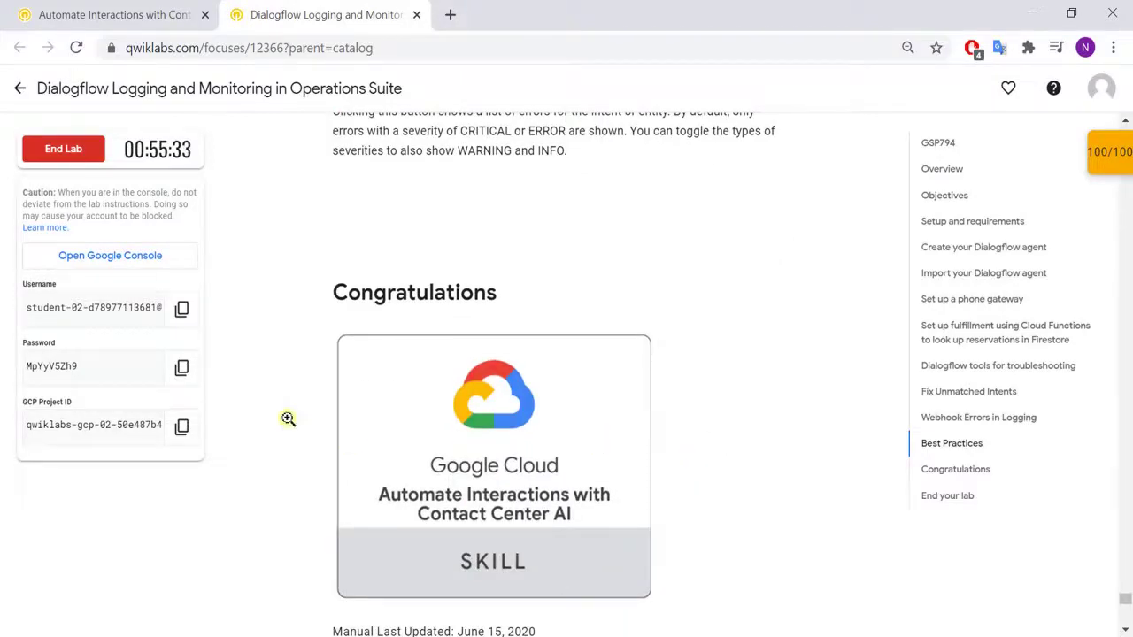
pyautogui.click(93, 149)
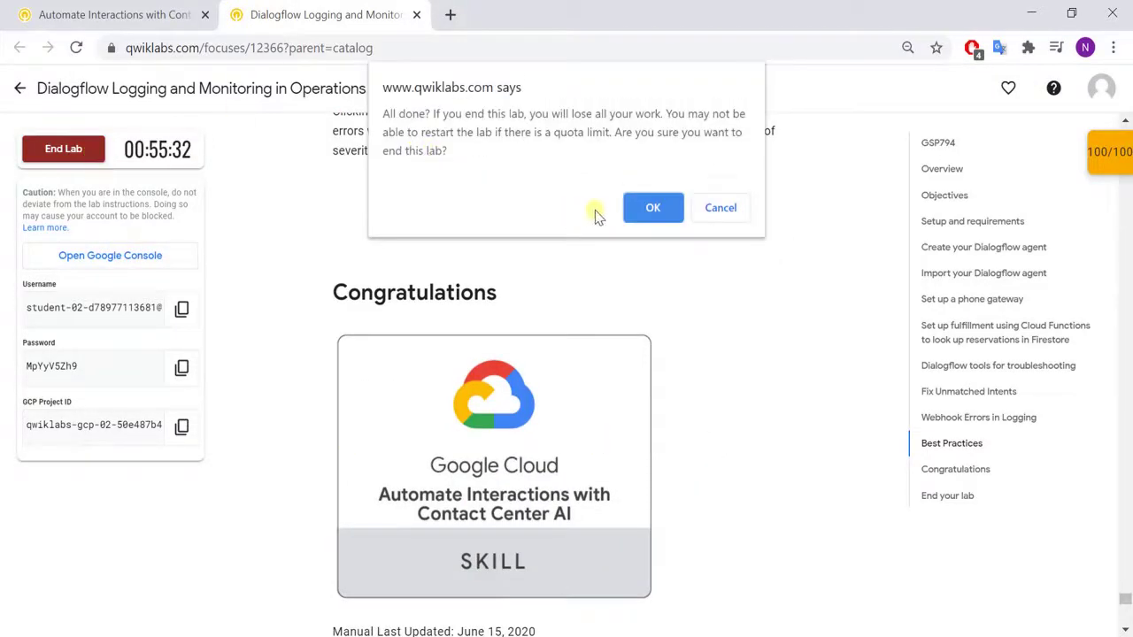
pyautogui.click(647, 218)
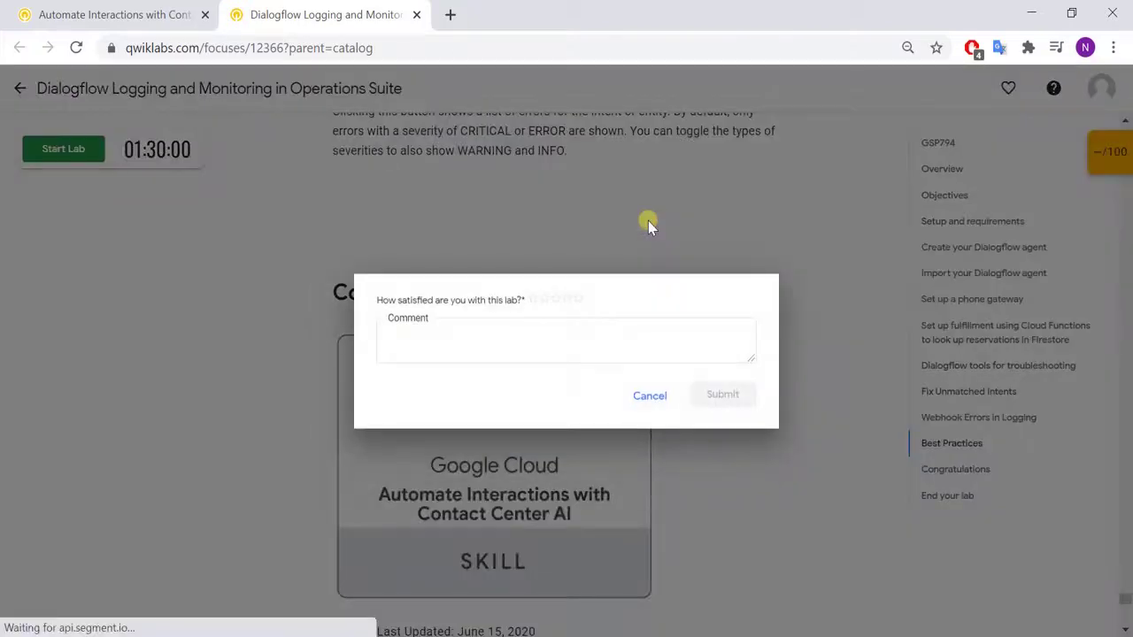